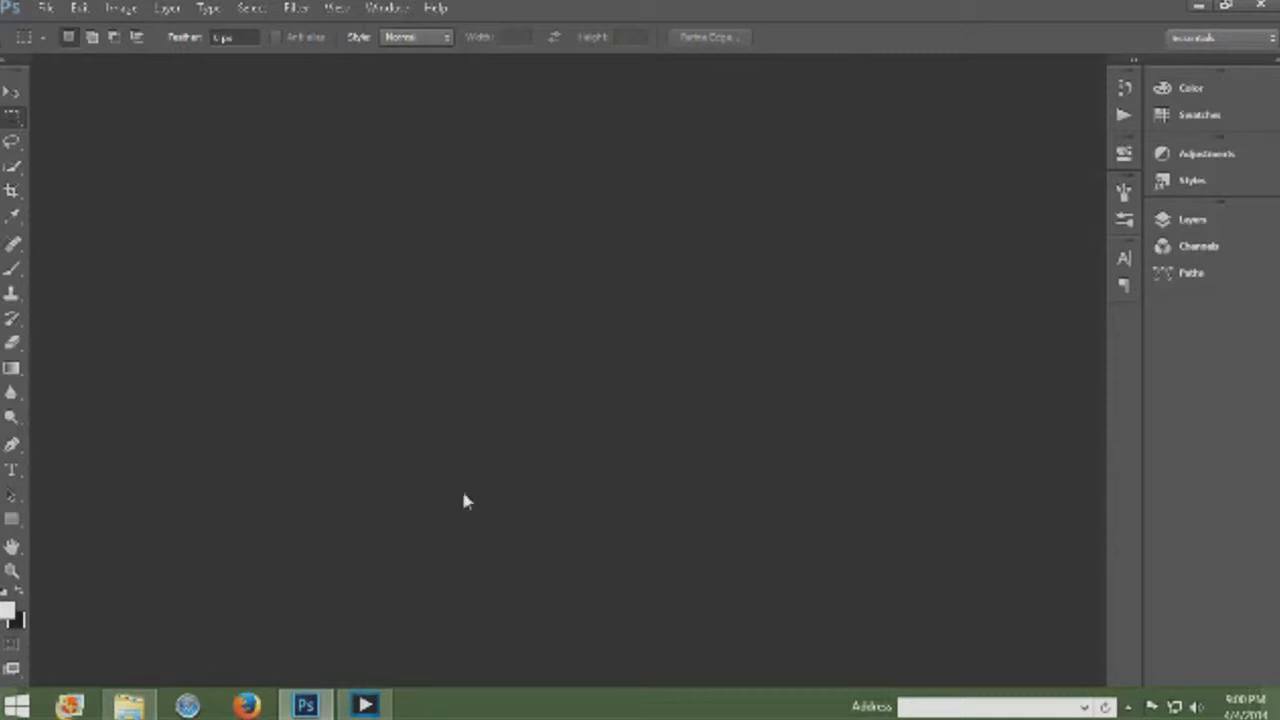
Step: View the existing YouTube profile picture from the Thumbnails and Backgrounds folder, then close the folder
left_click(128, 706)
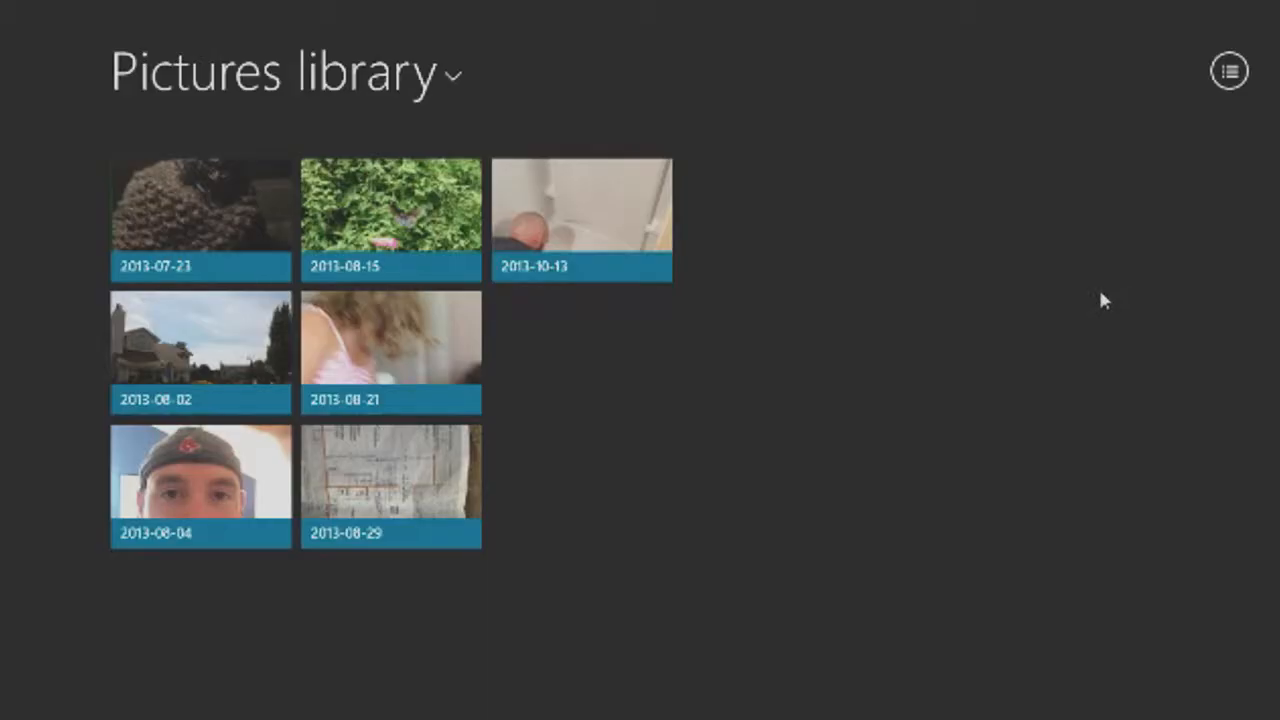
left_click(8, 6)
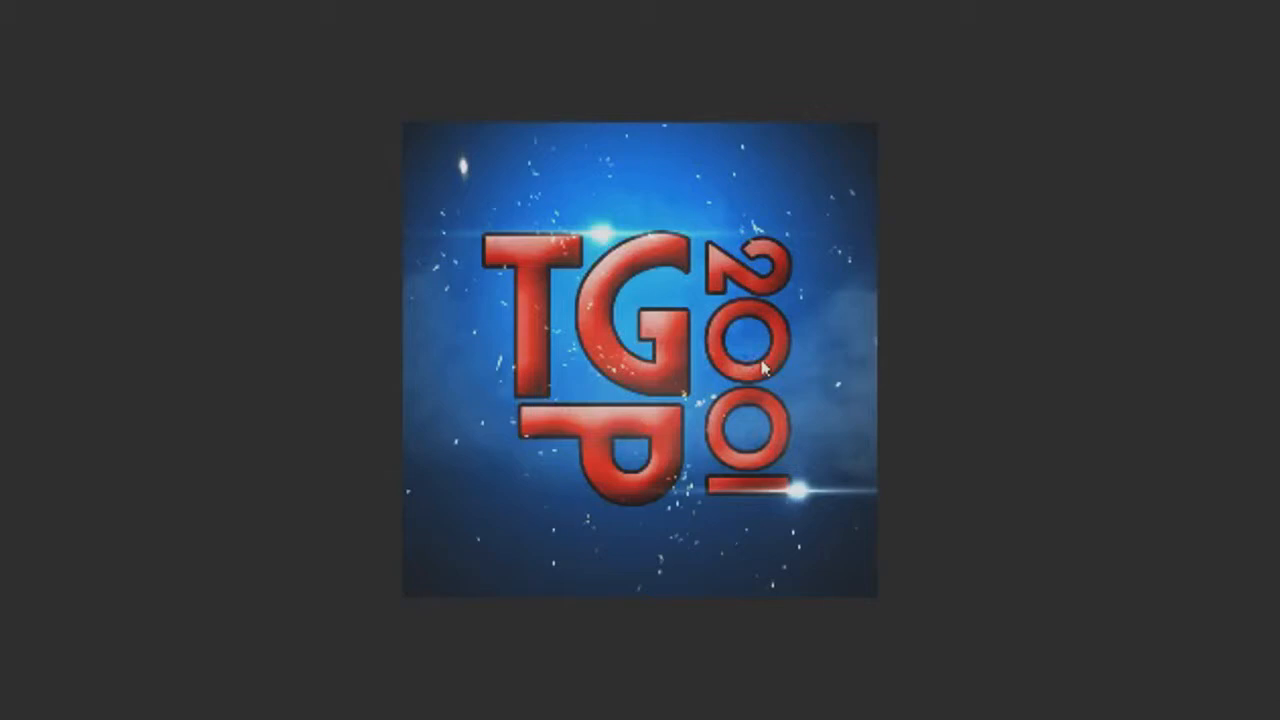
left_click(30, 25)
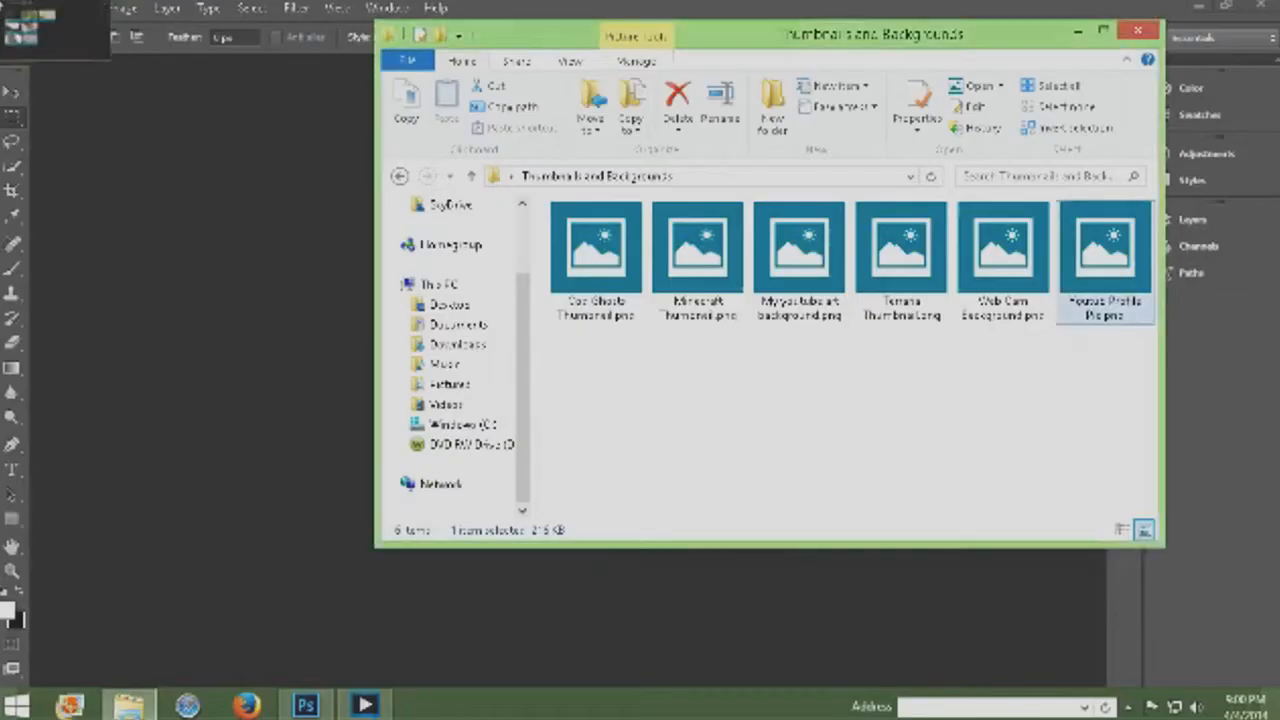
right_click(3, 5)
left_click(16, 11)
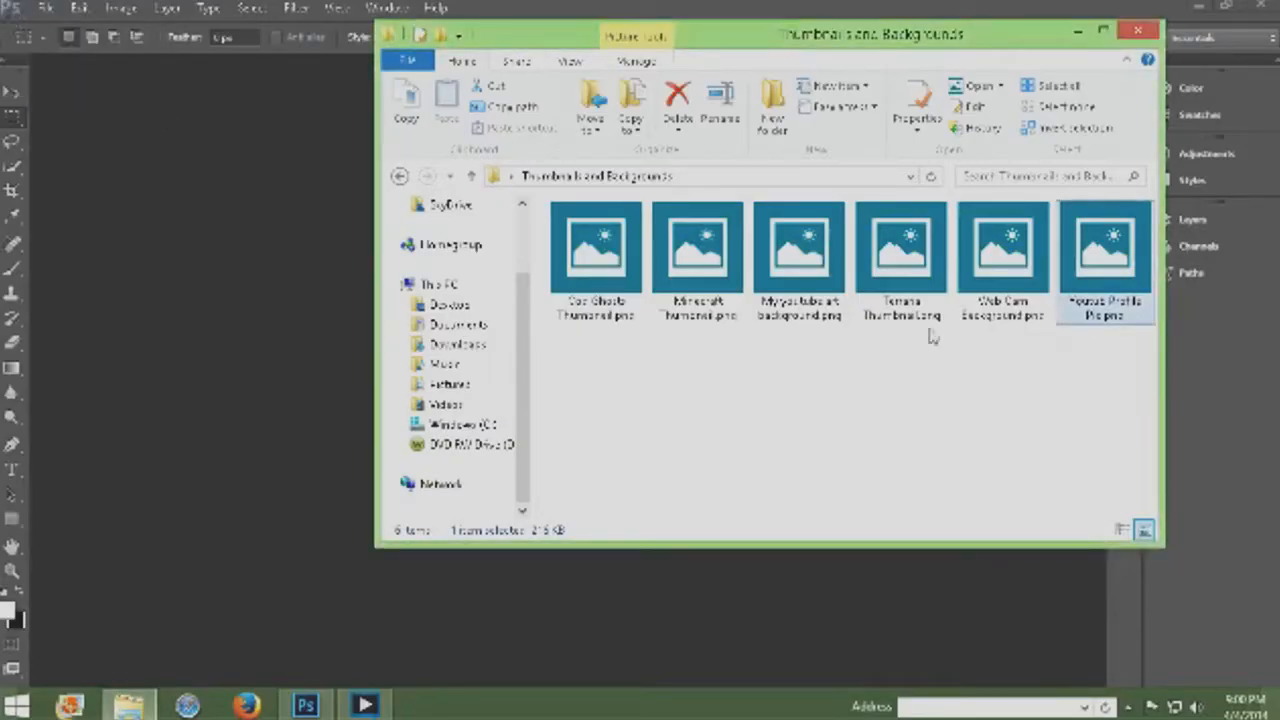
left_click(1137, 31)
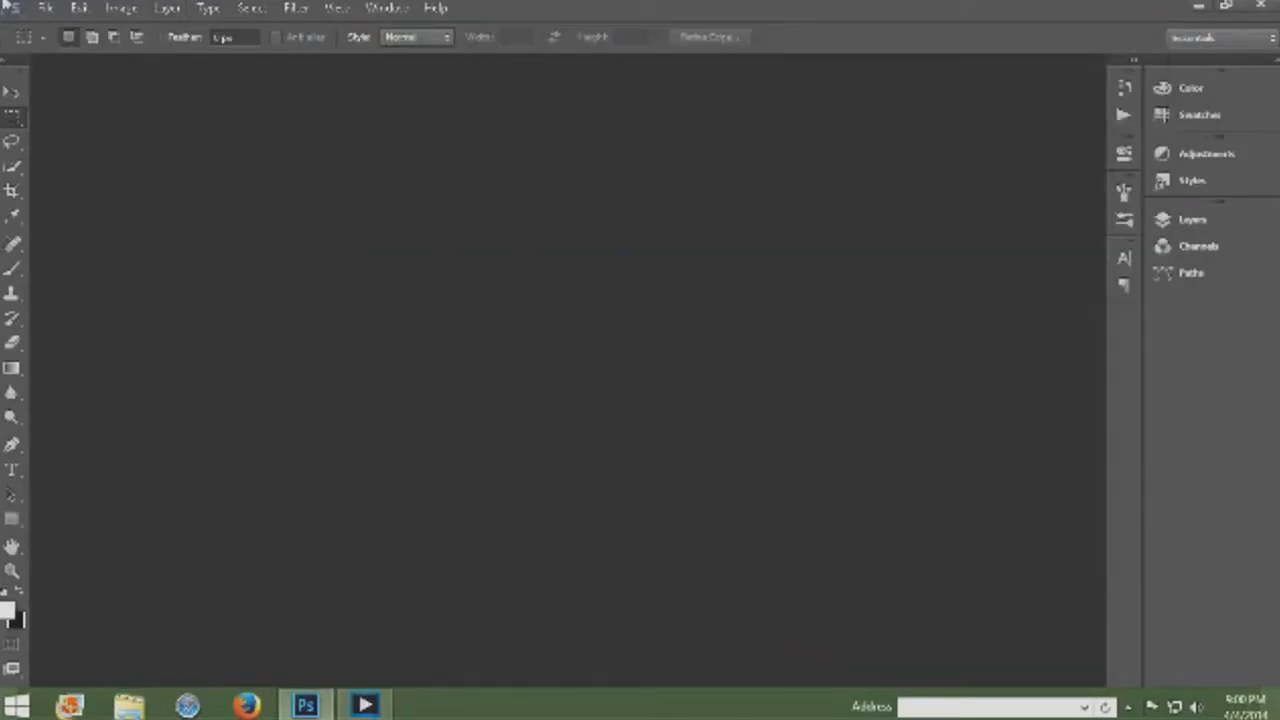
Step: Start a new document and name it YOUTUBE PROFILE PIC
left_click(55, 9)
left_click(63, 28)
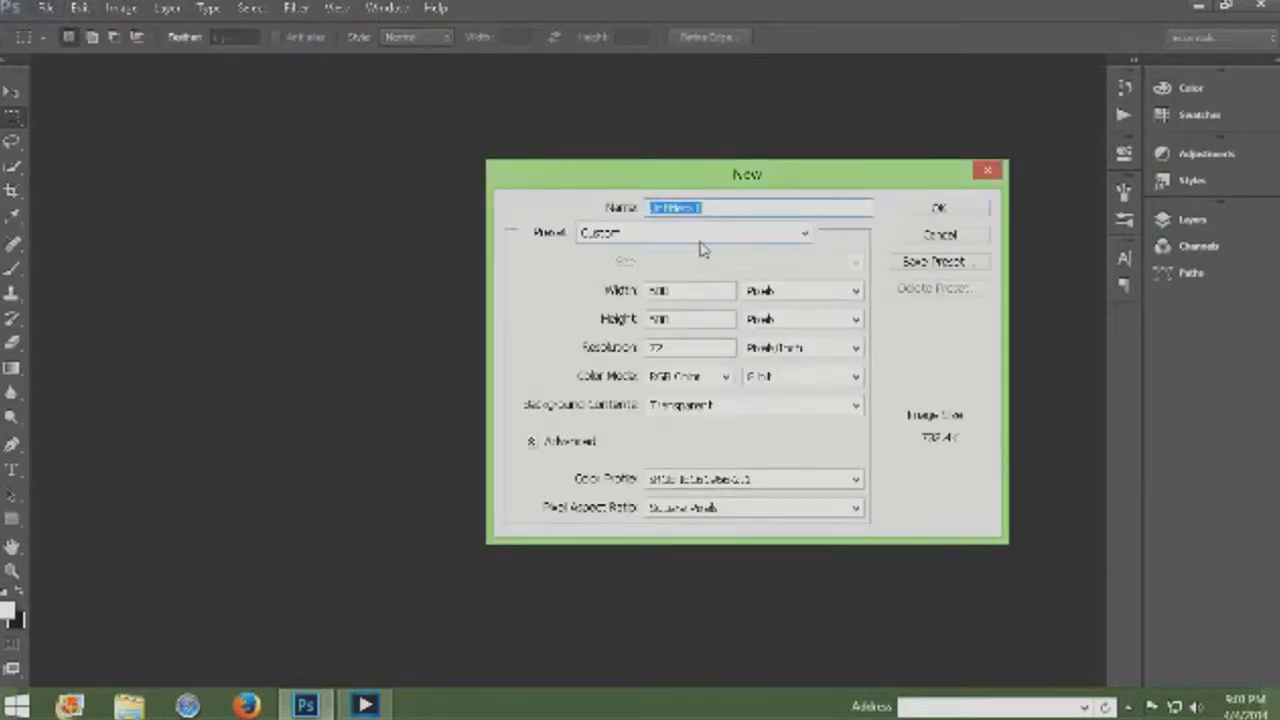
type("YouTube")
key("BackSpace")
key("BackSpace")
key("BackSpace")
key("BackSpace")
key("BackSpace")
key("BackSpace")
key("BackSpace")
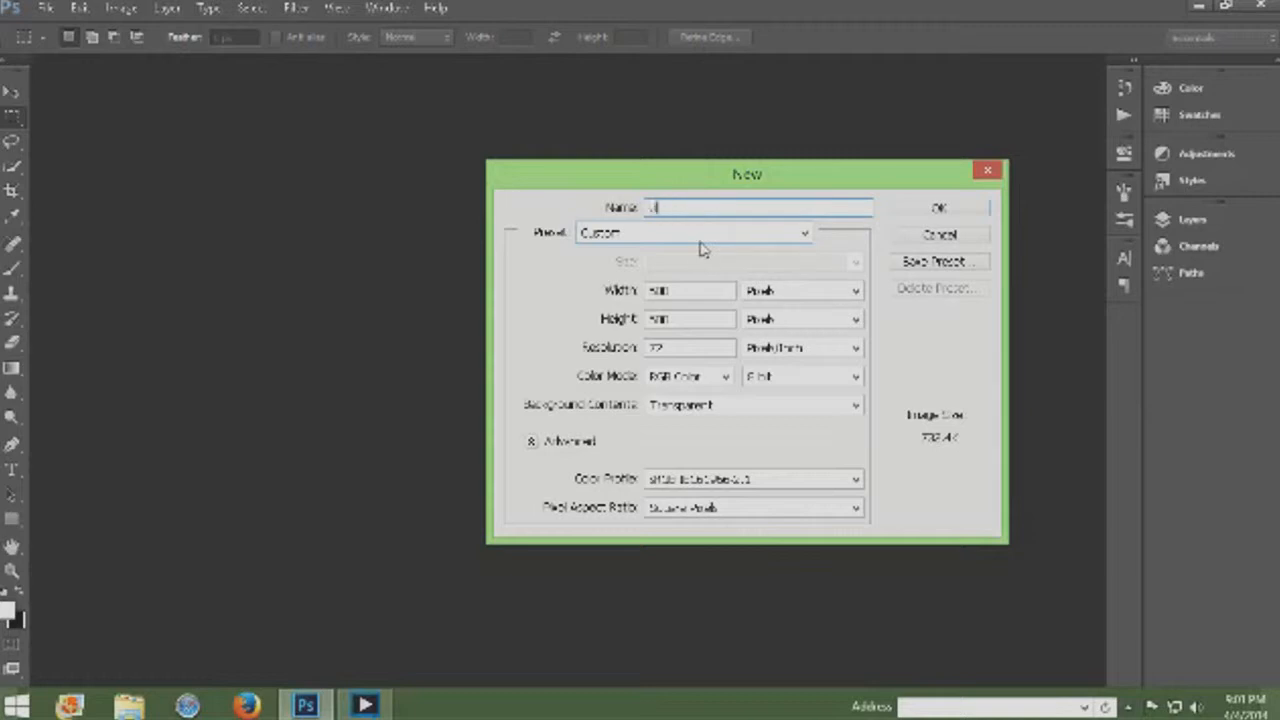
type("YOUTUBE PROFILE PIC")
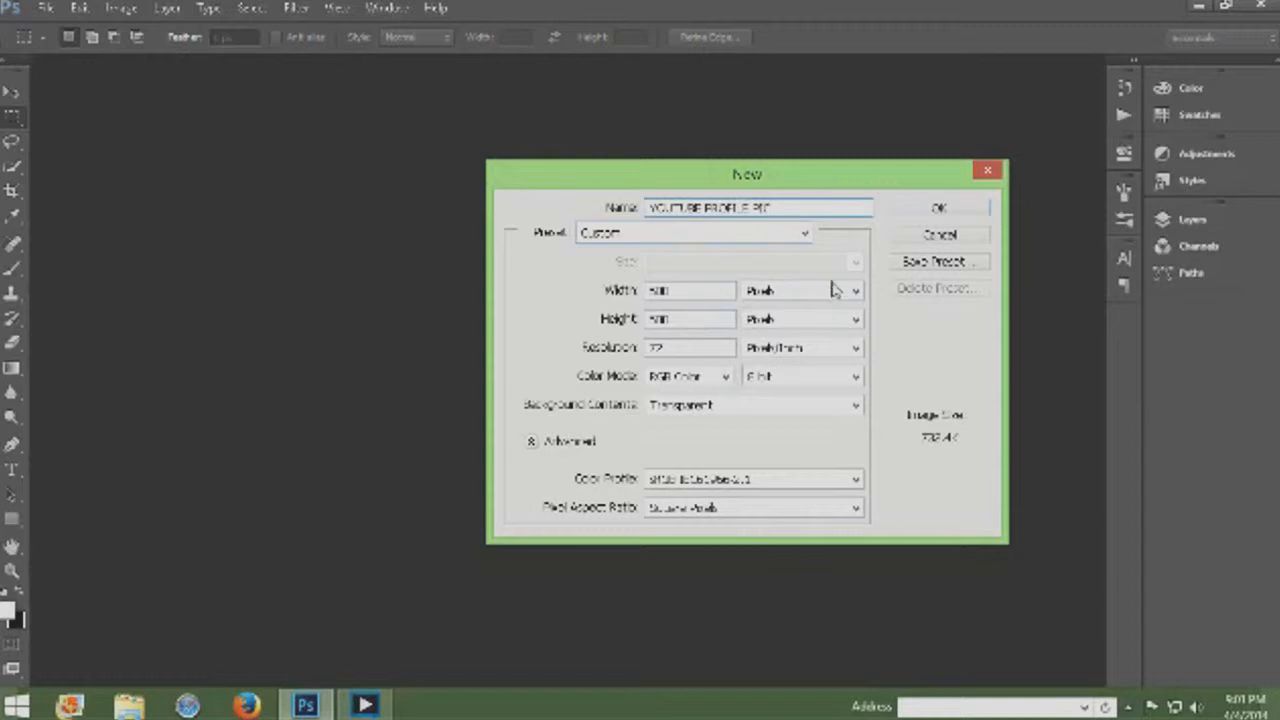
Step: Create the 500 x 500 pixel document in RGB Color mode with transparent background contents
left_click(939, 208)
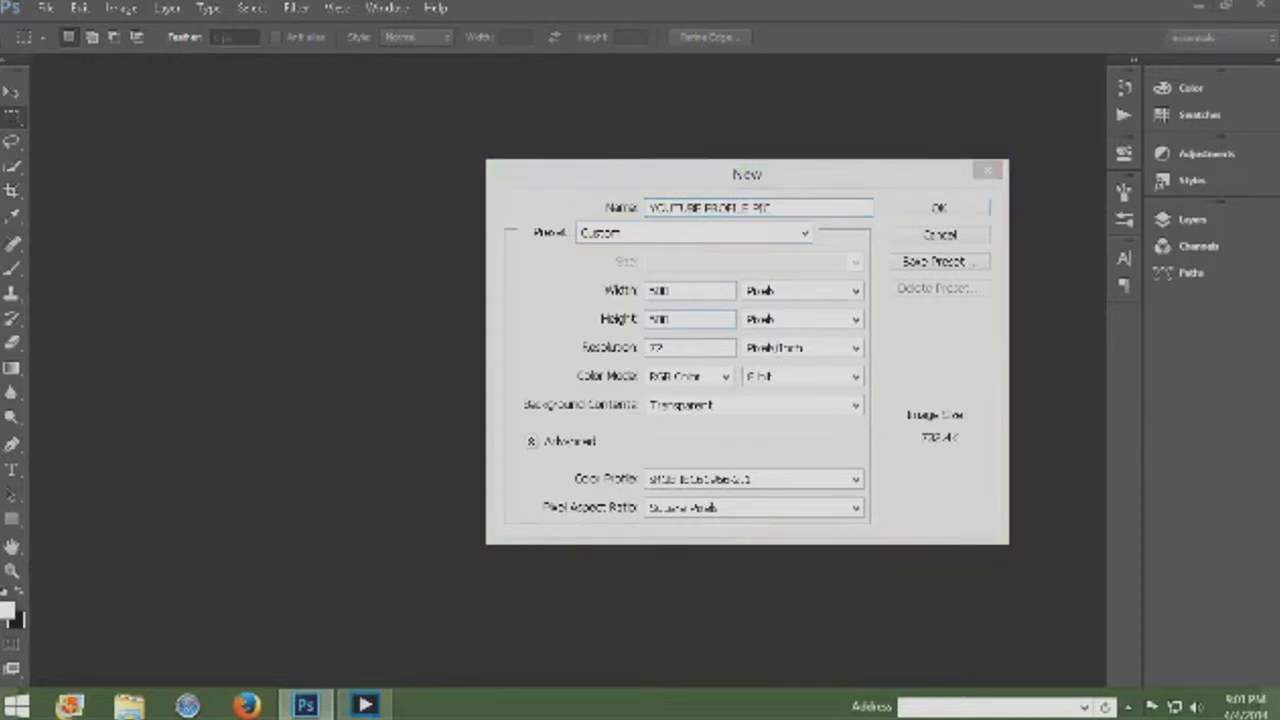
left_click(745, 231)
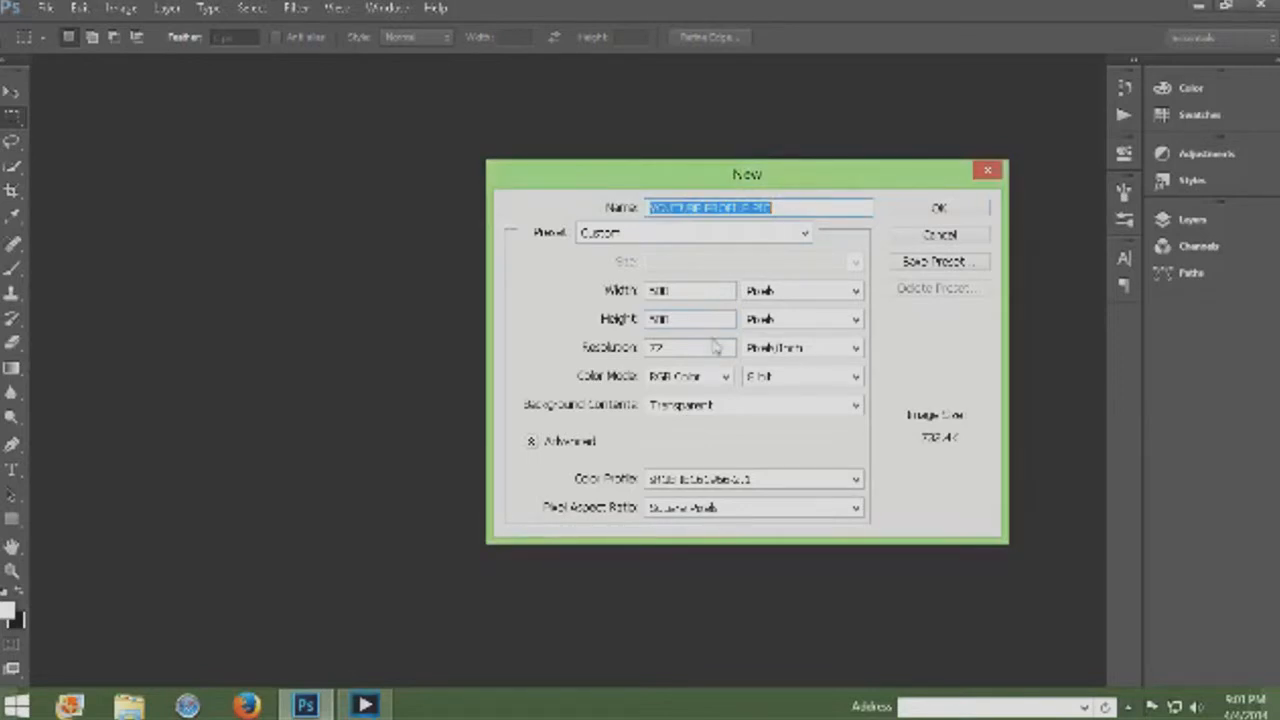
left_click(700, 378)
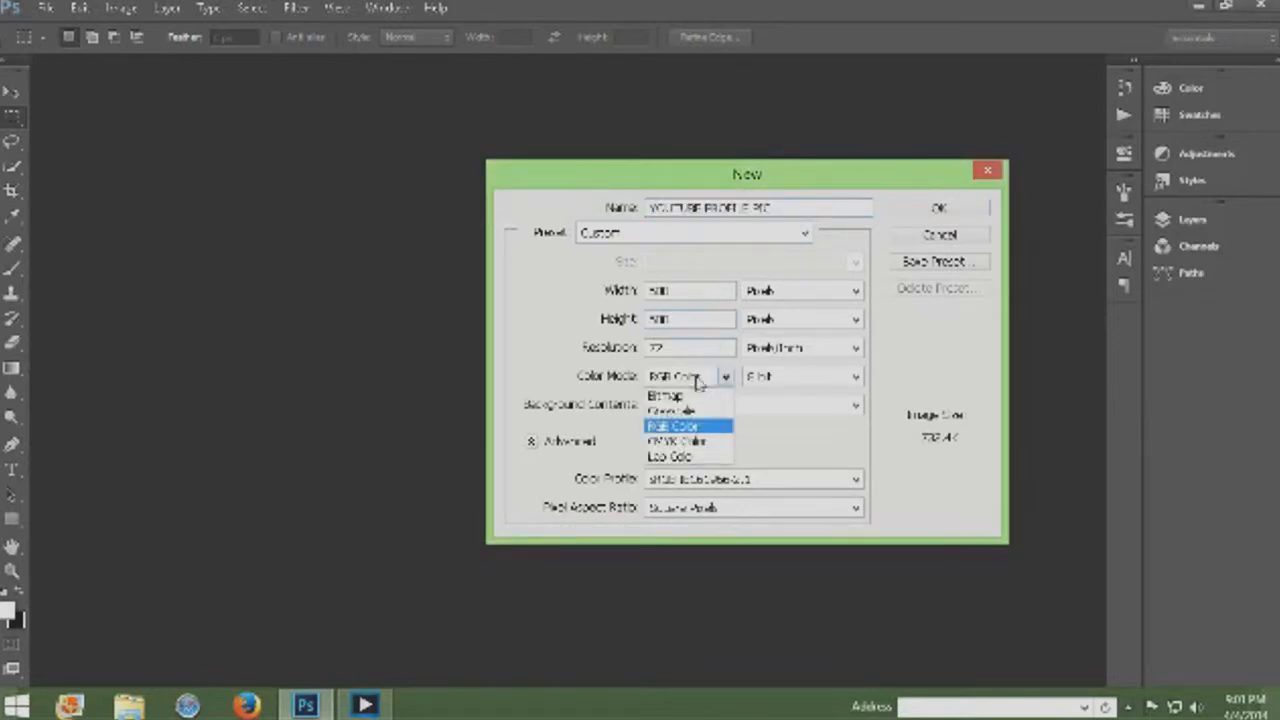
left_click(690, 424)
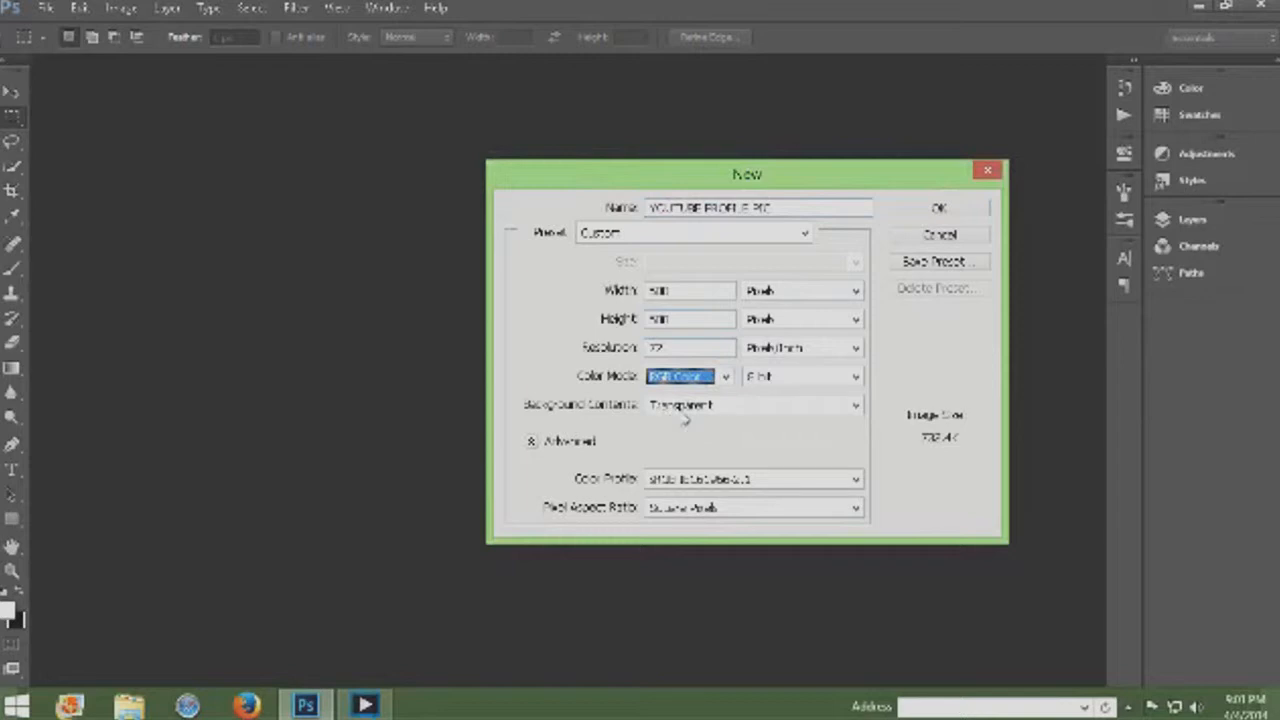
left_click(933, 210)
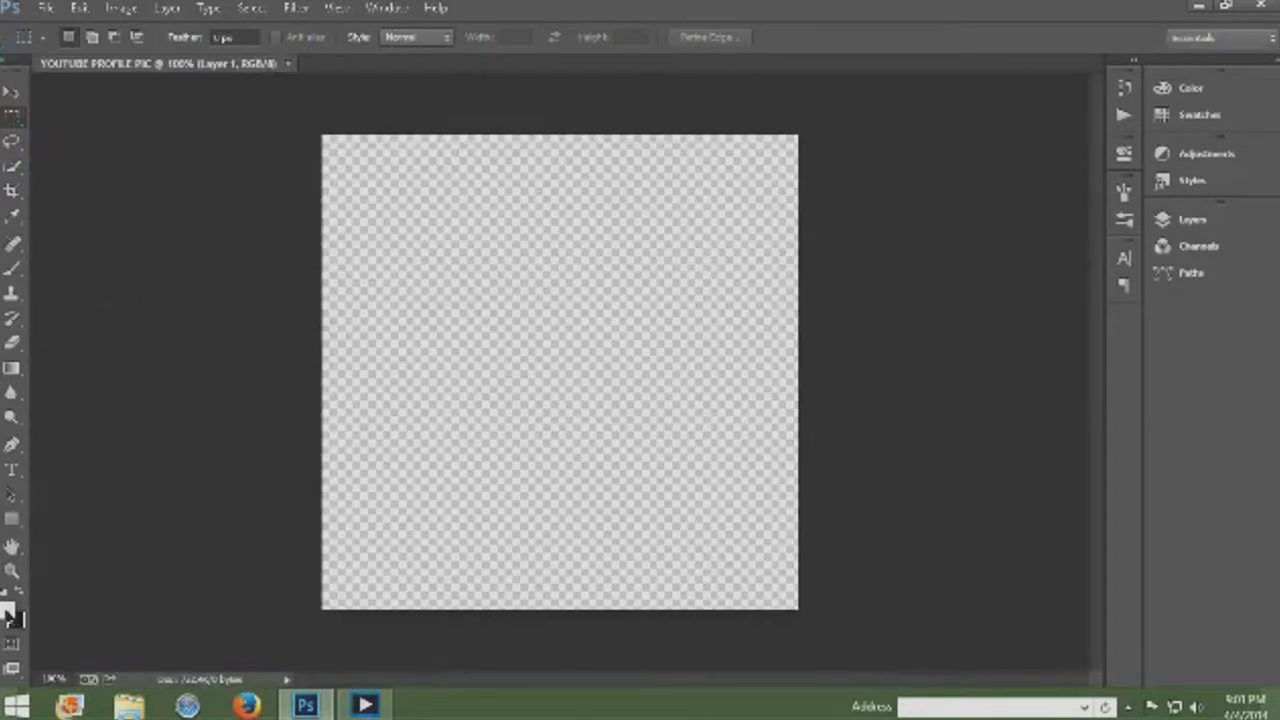
Step: Set the foreground color to a fully saturated bright blue
left_click(10, 614)
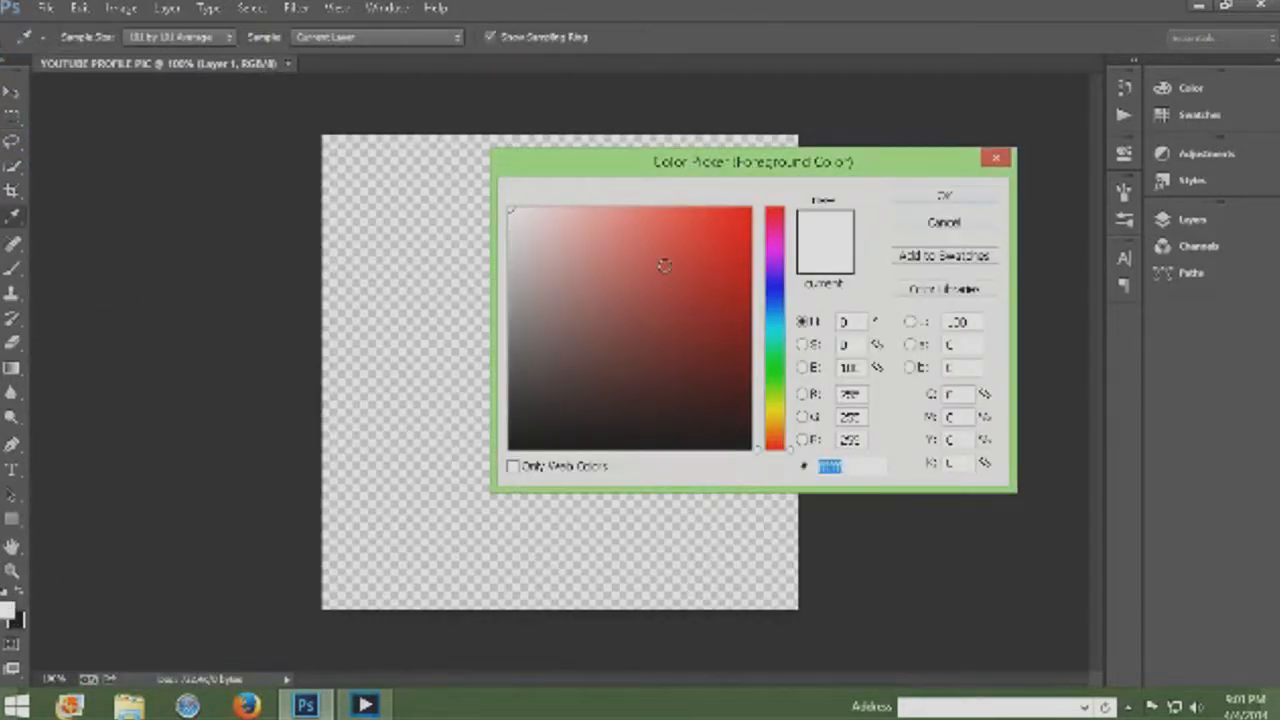
left_click_drag(707, 264, 731, 239)
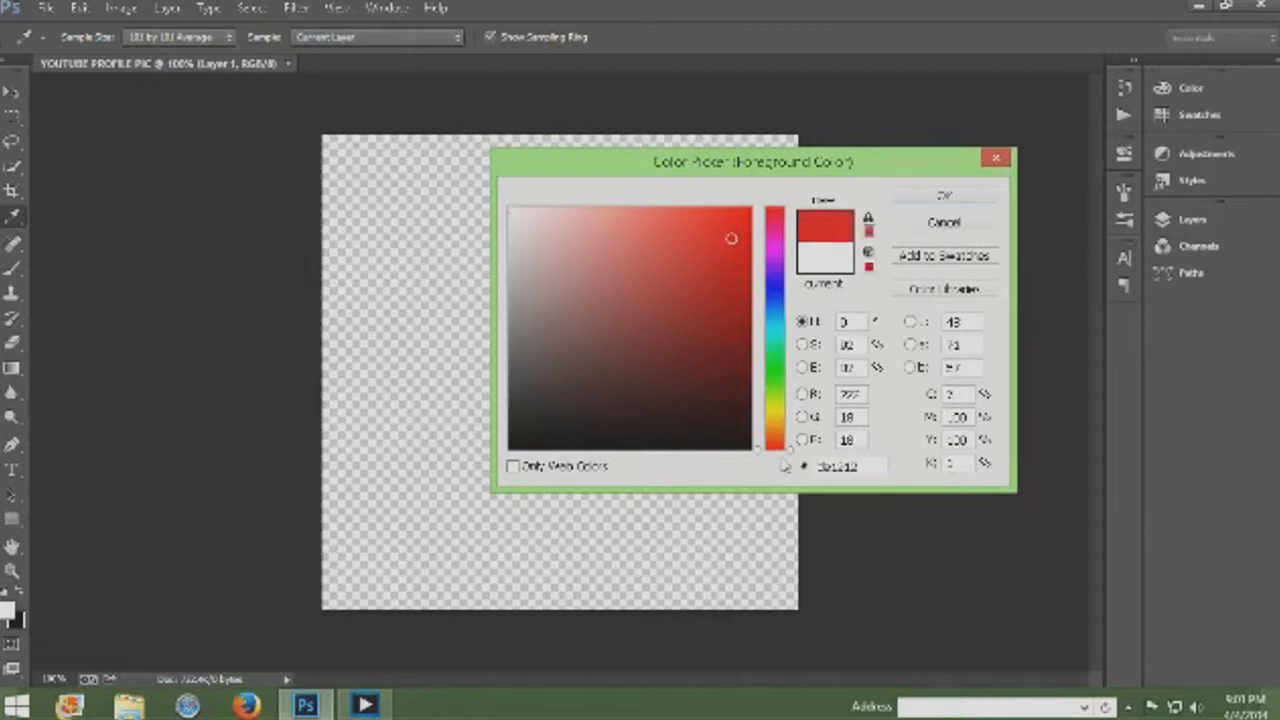
mouse_move(774, 428)
left_mouse_down()
mouse_move(775, 292)
mouse_move(796, 302)
mouse_move(788, 370)
mouse_move(778, 361)
left_mouse_up()
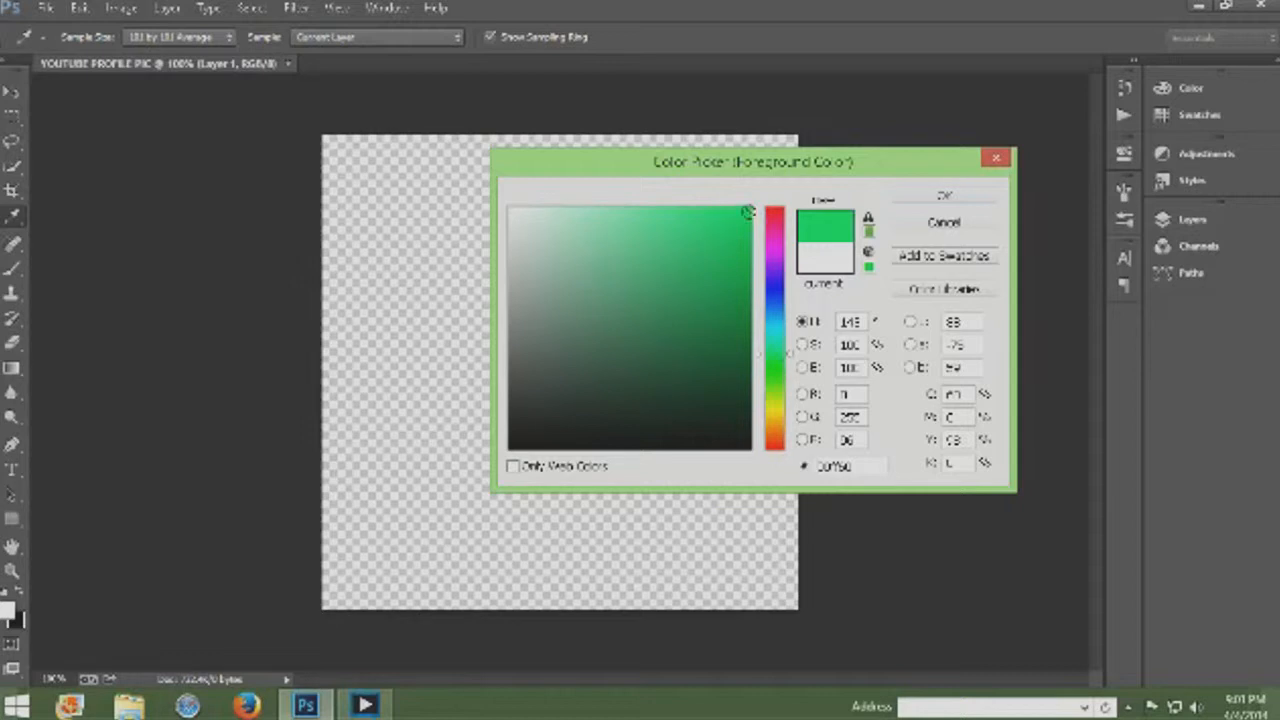
left_click_drag(785, 363, 780, 362)
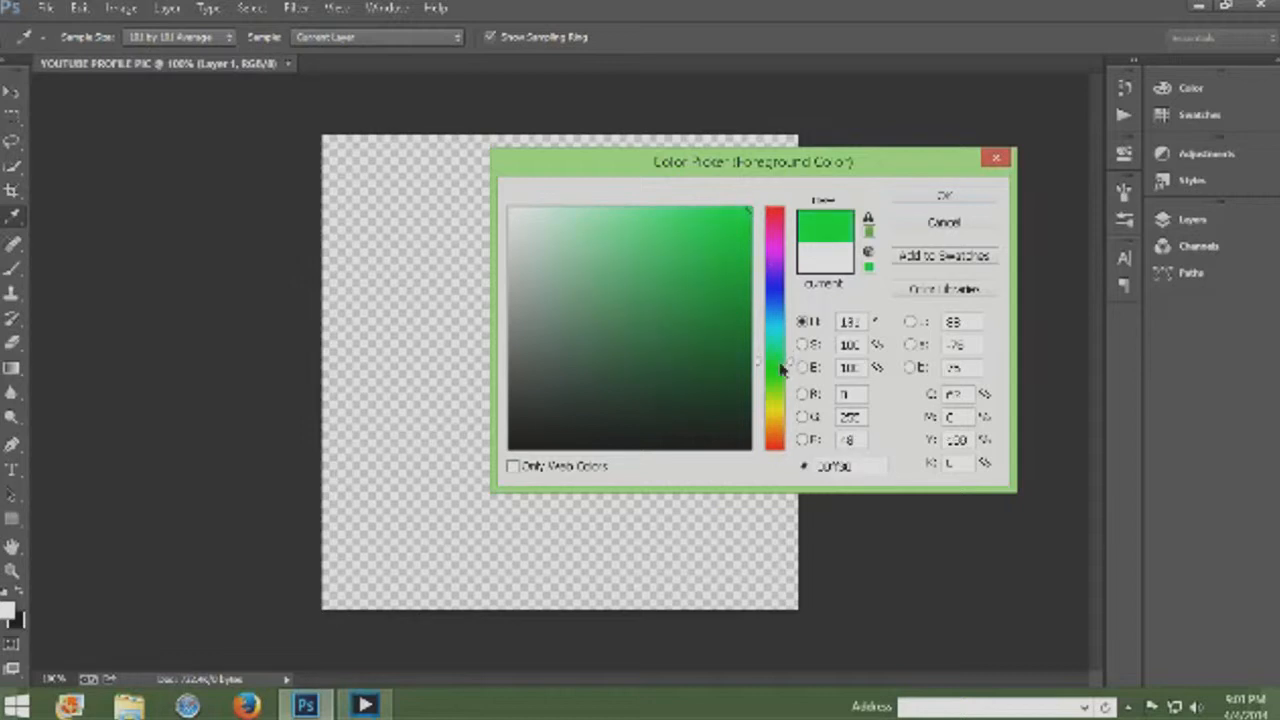
left_click(778, 310)
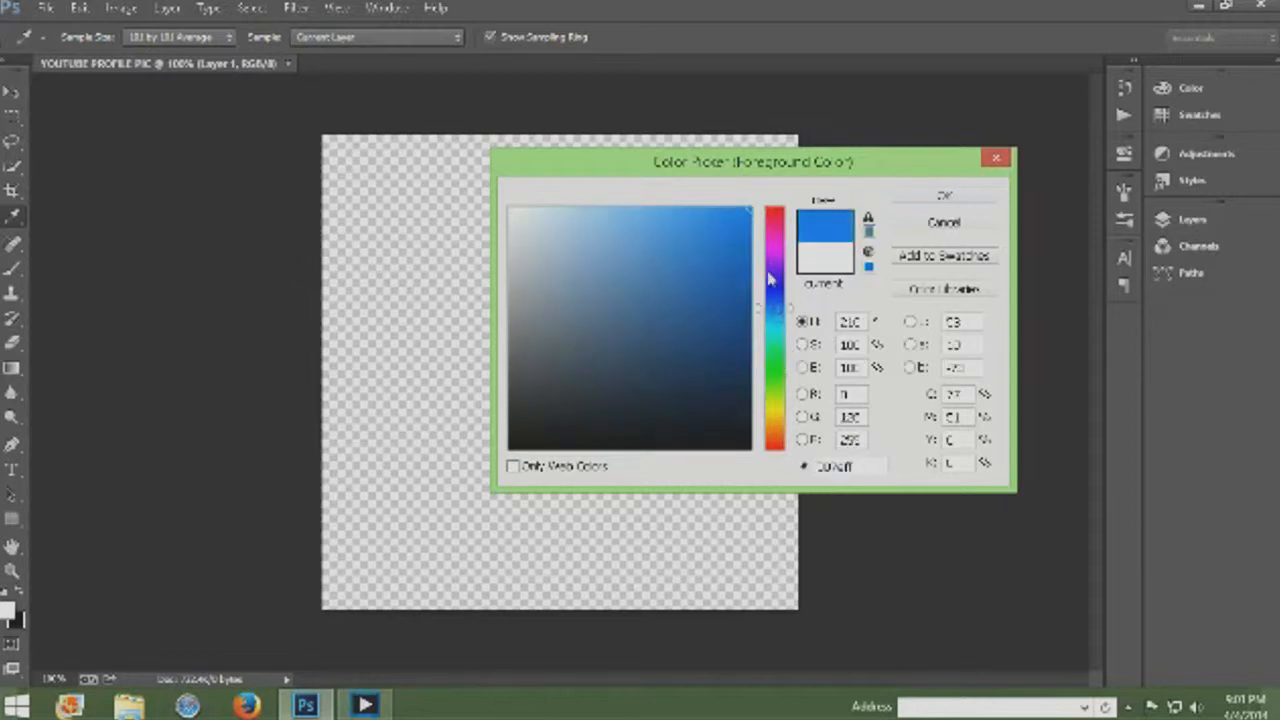
left_click(942, 196)
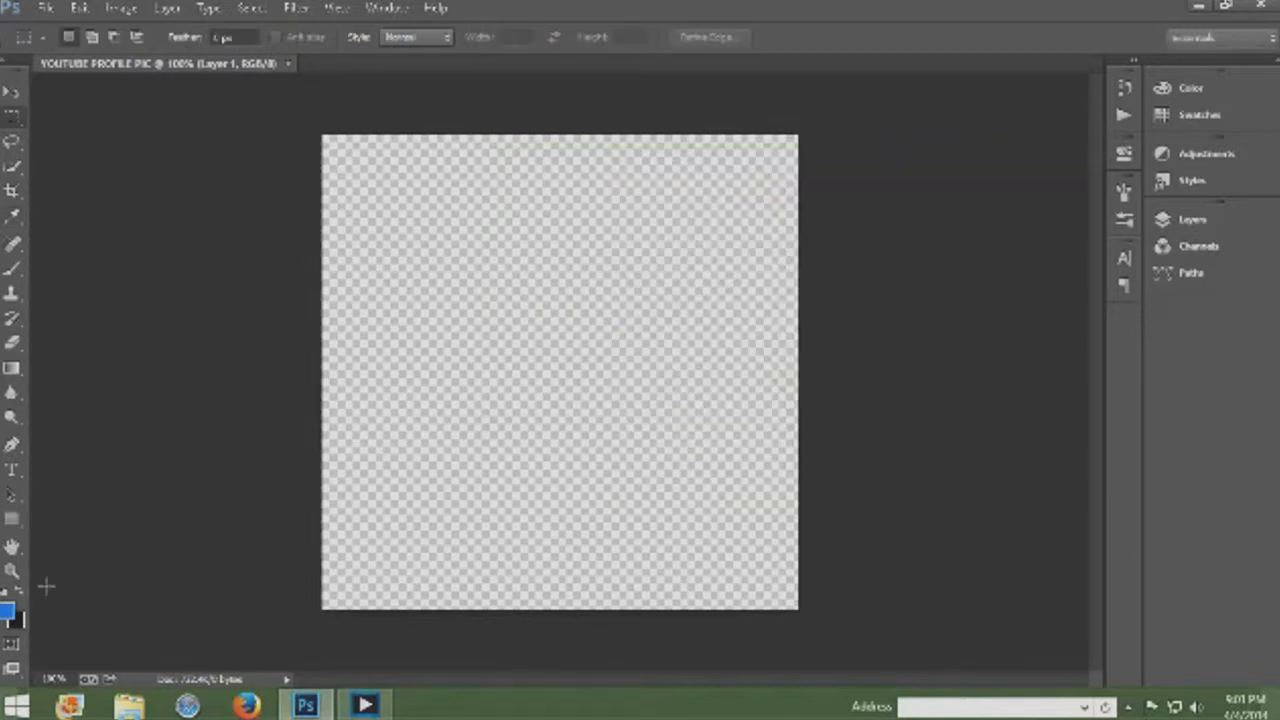
Step: Fill the empty layer with the foreground color in Normal mode at 100% opacity
left_click(90, 8)
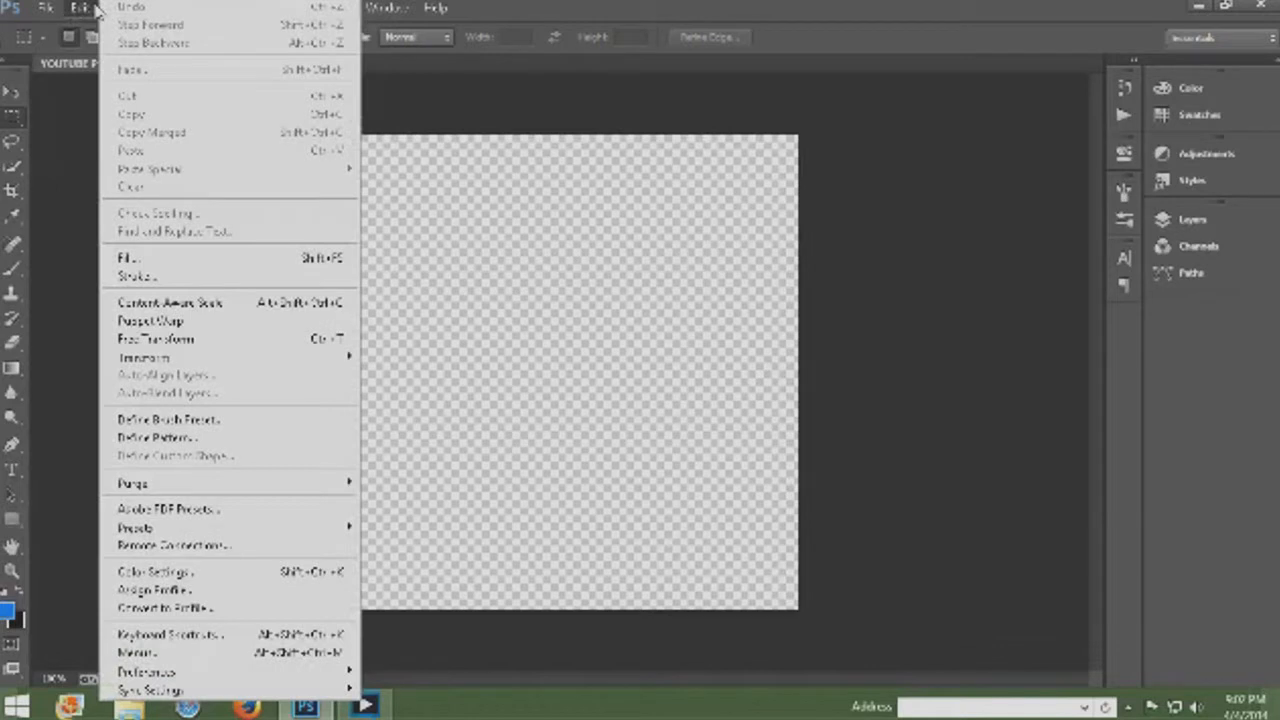
left_click(170, 260)
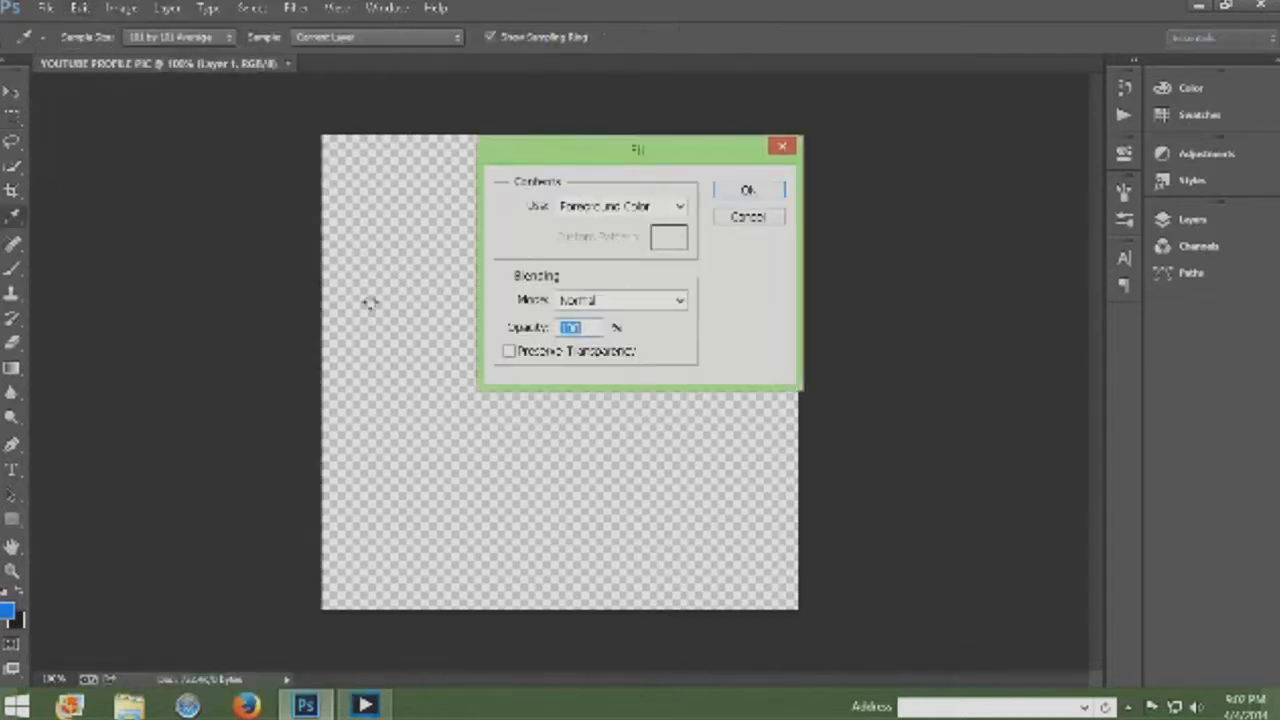
left_click(600, 212)
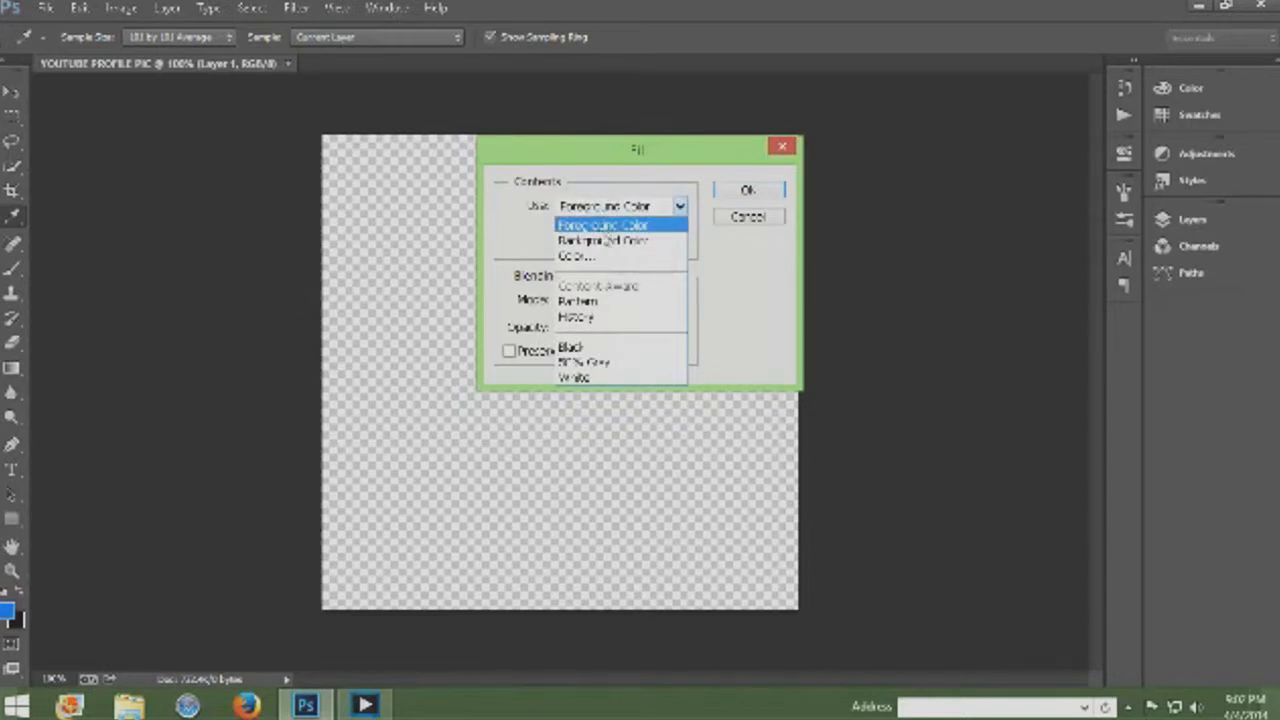
left_click(628, 212)
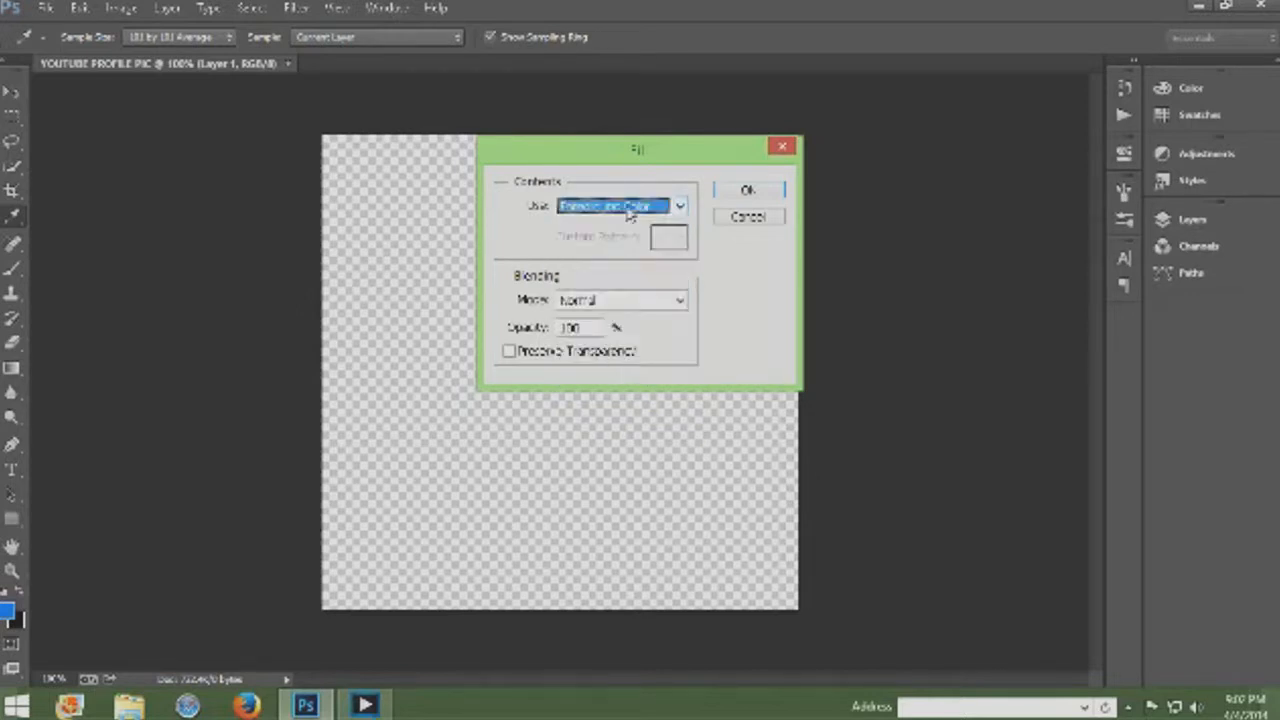
left_click(628, 212)
left_click(628, 212)
left_click(745, 191)
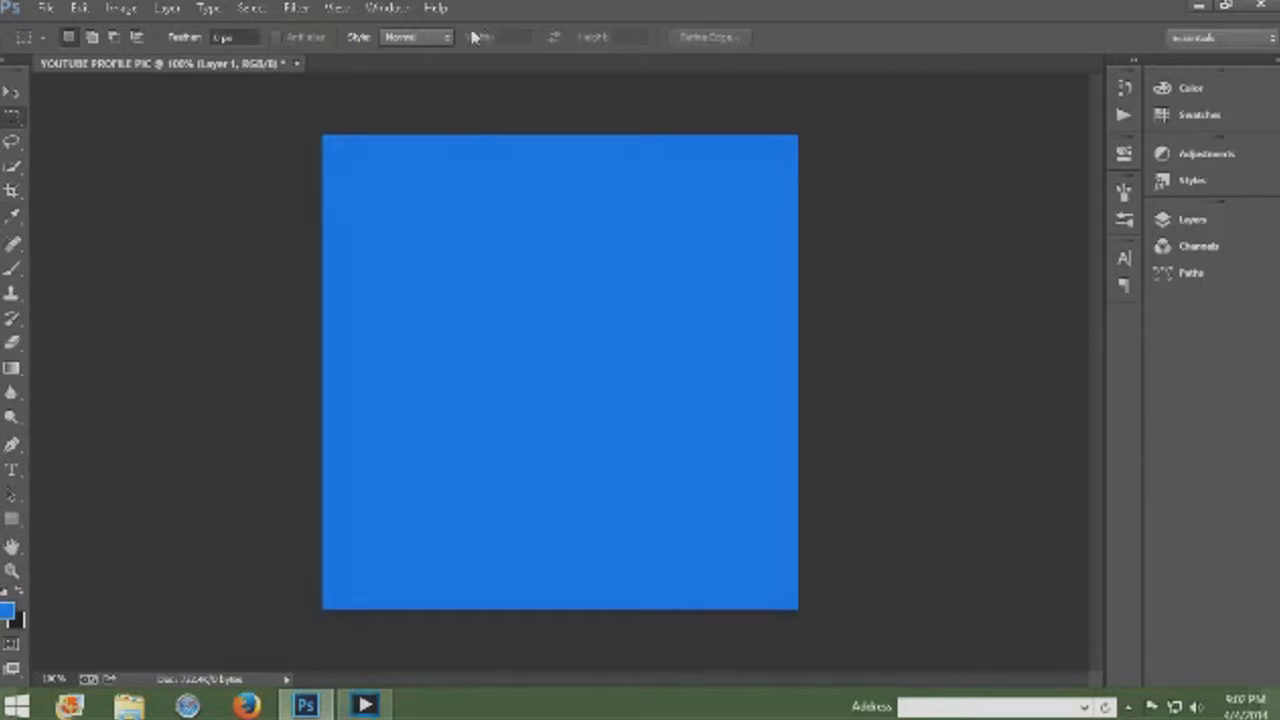
Step: Start the Lighting Effects filter on the blue layer and dim the spot light's cyan color
left_click(293, 8)
mouse_move(362, 330)
mouse_move(517, 289)
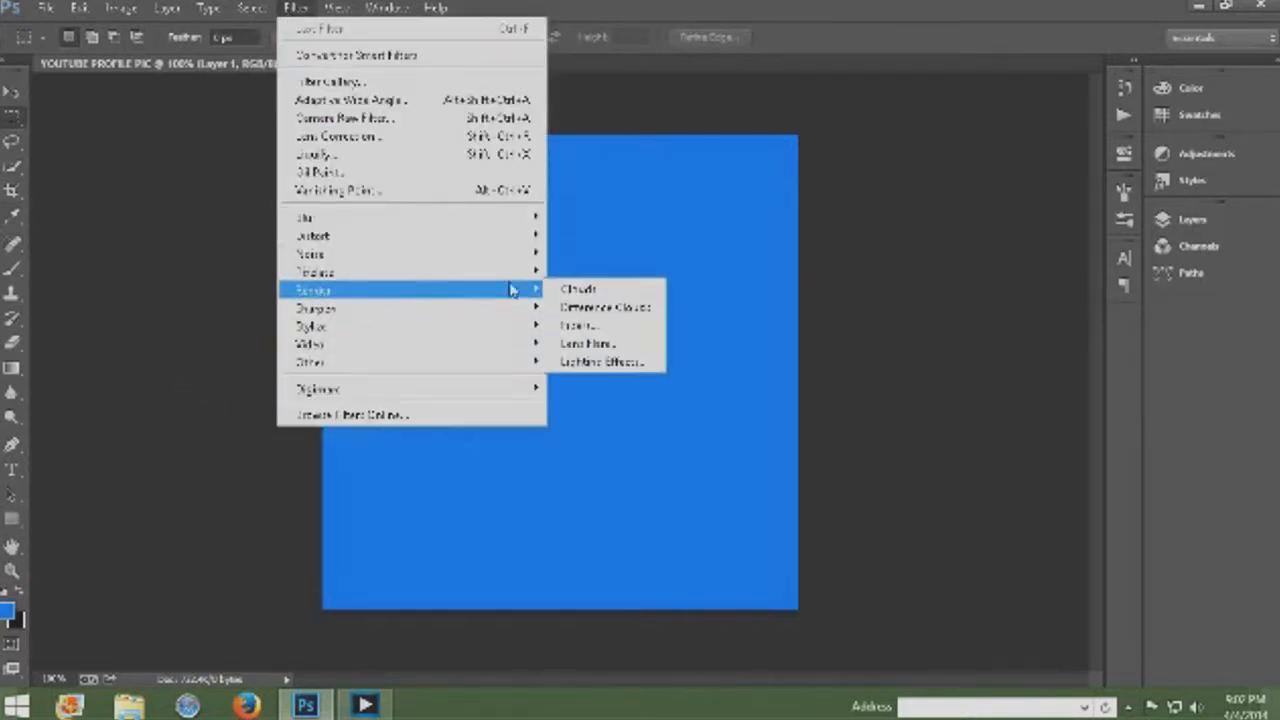
left_click(632, 372)
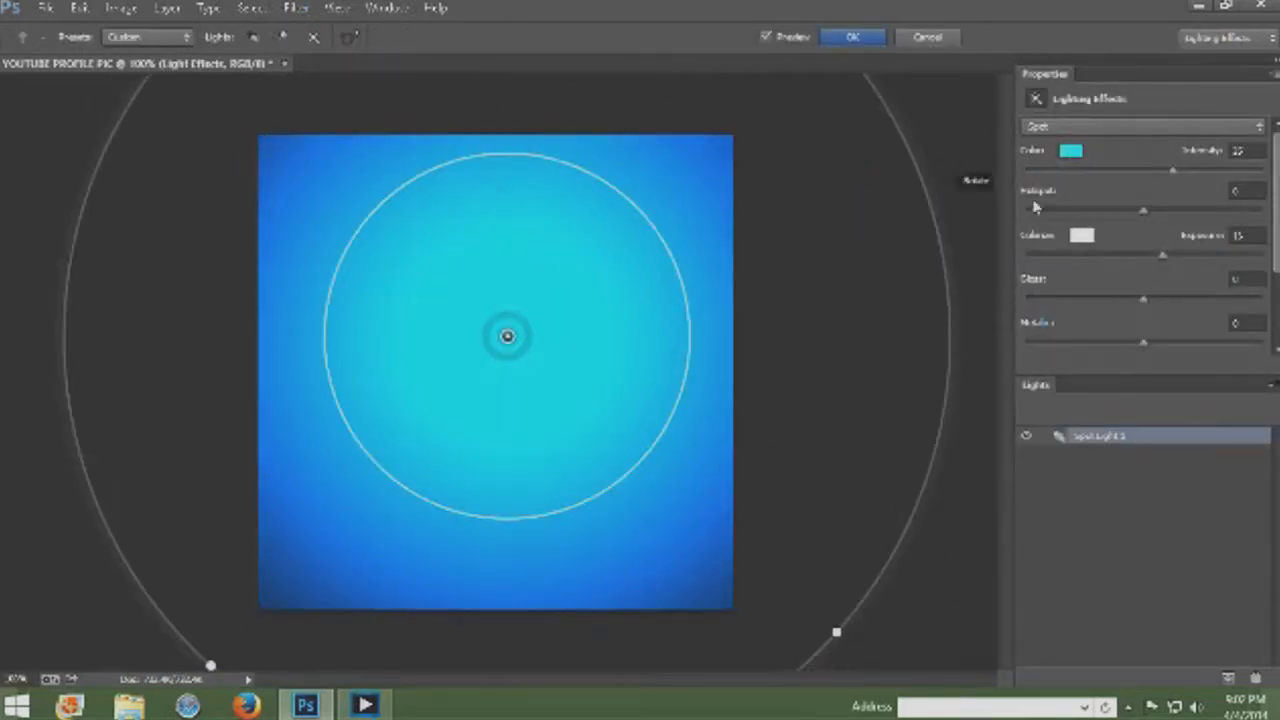
left_click(1067, 150)
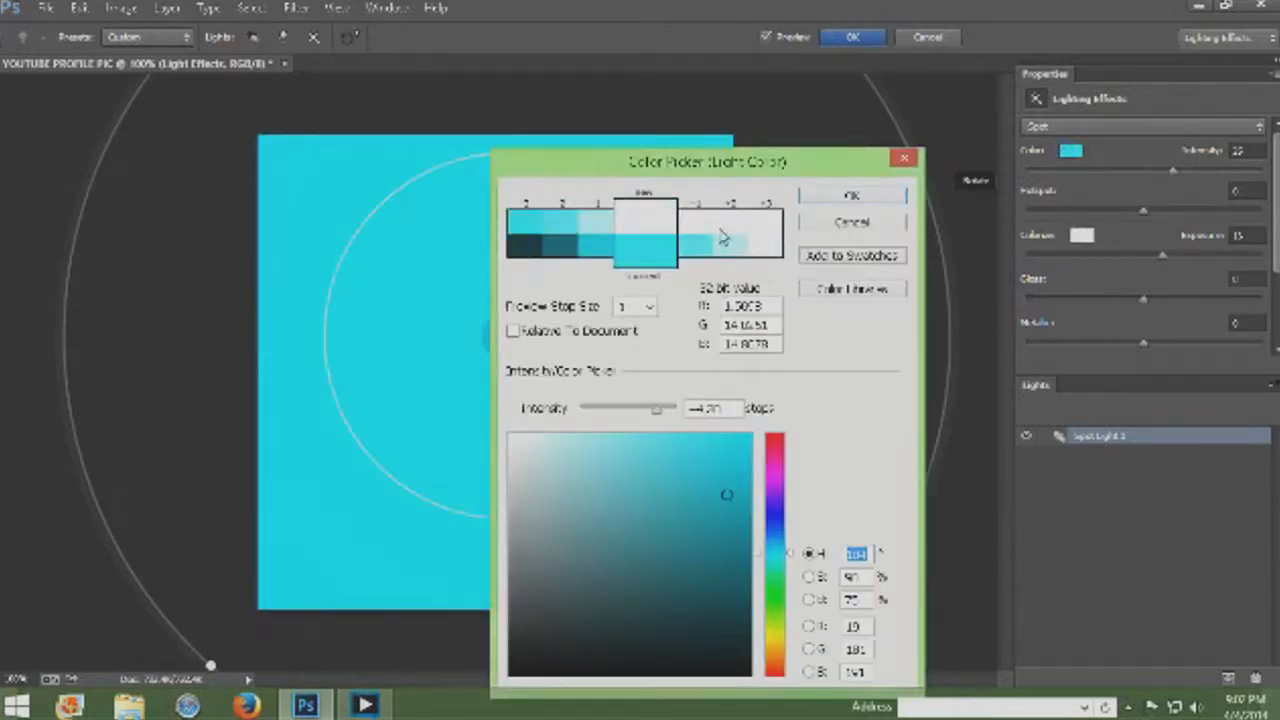
left_click(580, 252)
left_click(704, 234)
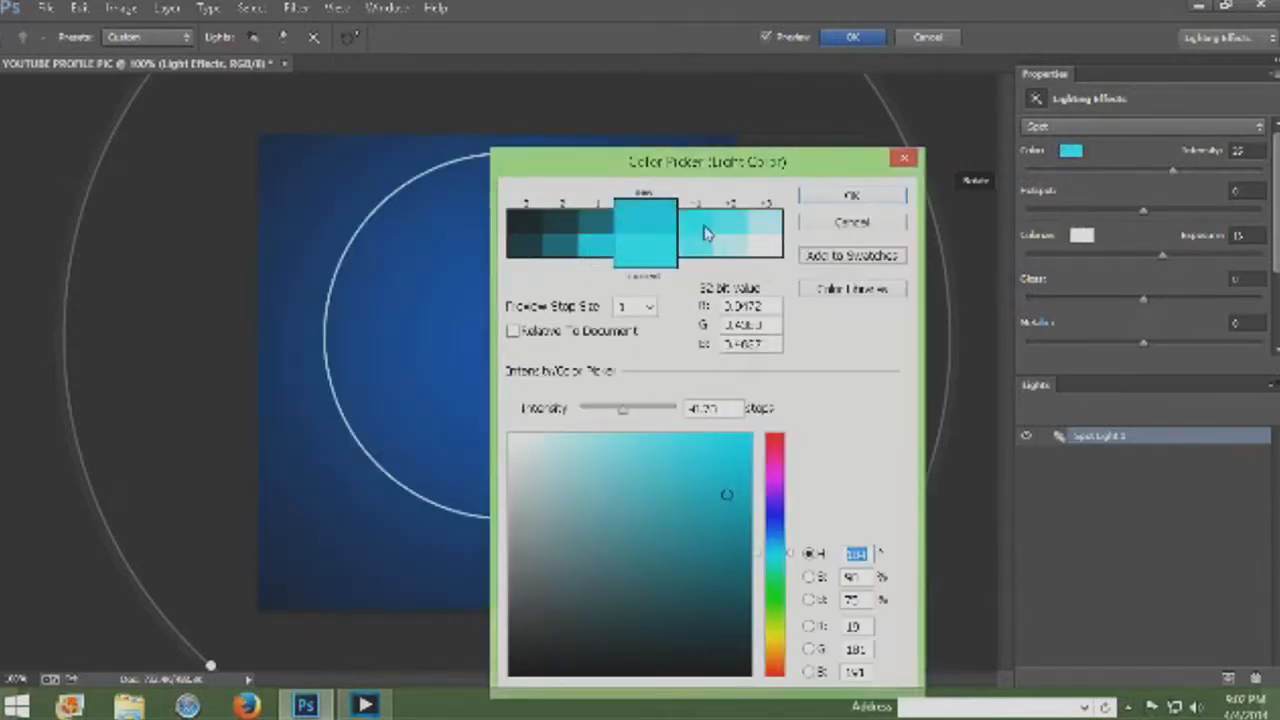
left_click(848, 196)
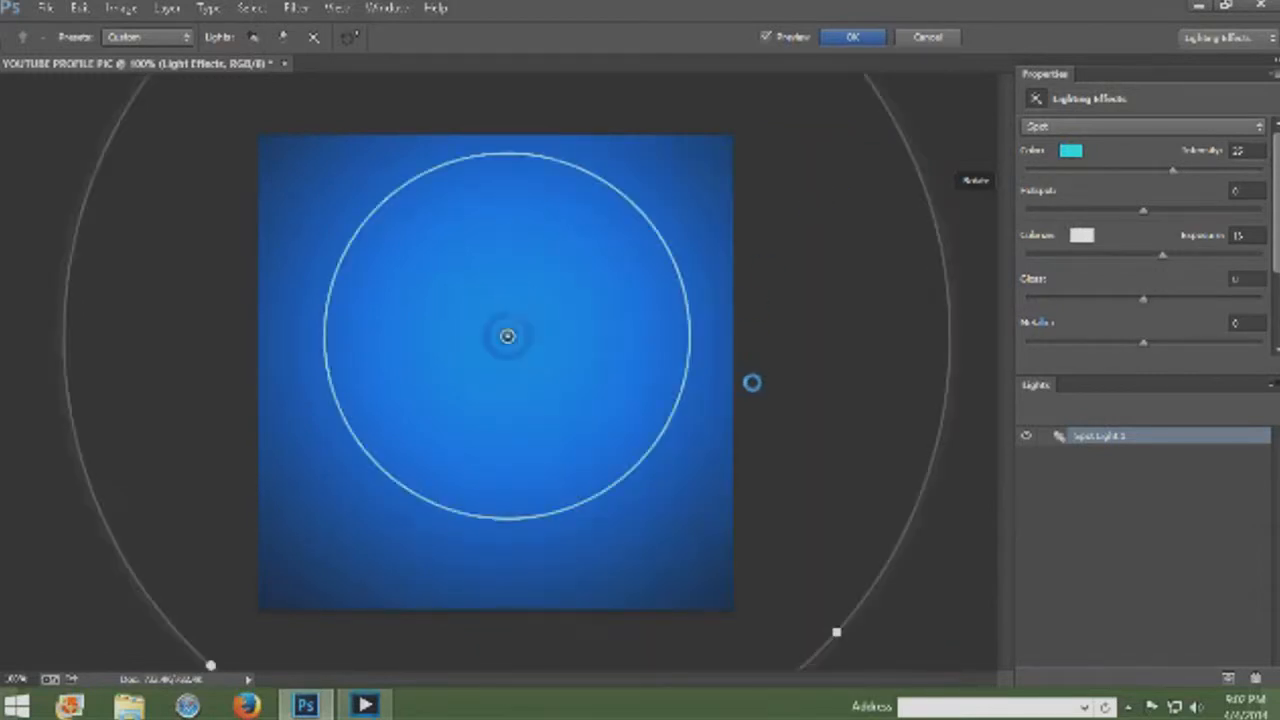
Step: Enlarge the spot light slightly, center its bright area on the canvas, and apply the lighting effect
mouse_move(843, 643)
left_mouse_down()
mouse_move(872, 658)
mouse_move(862, 652)
left_mouse_up()
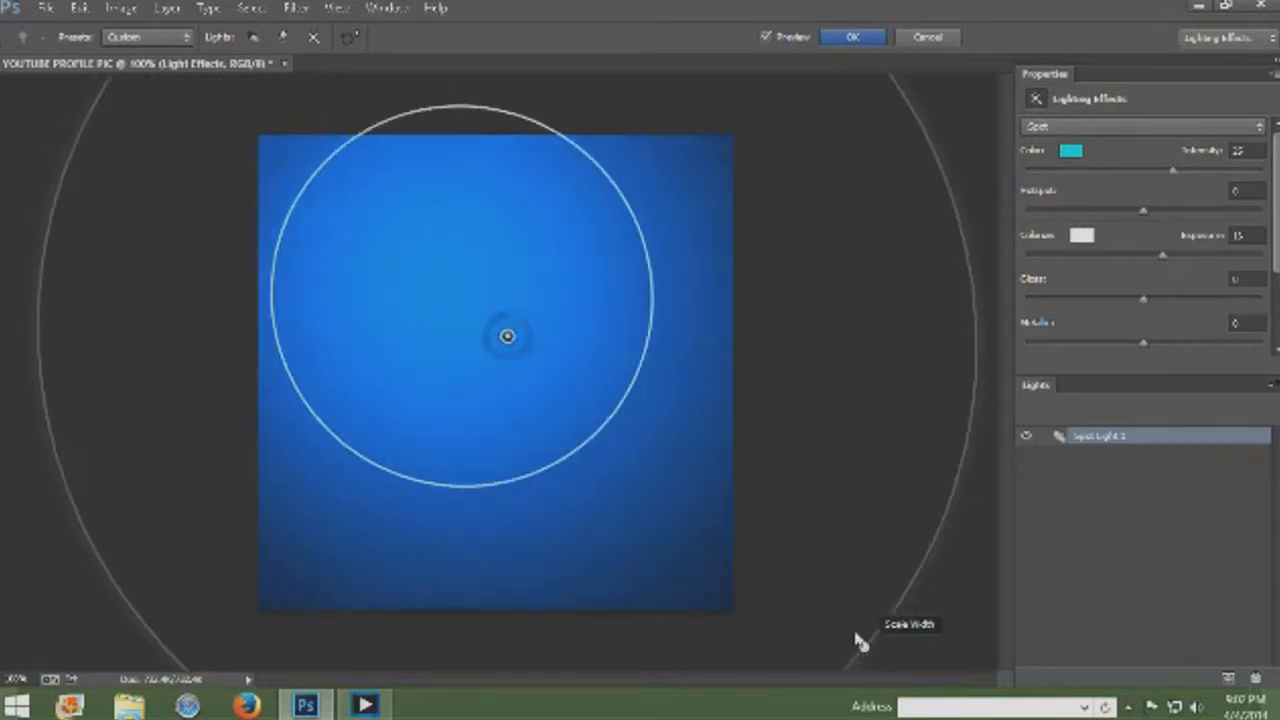
left_click_drag(646, 391, 643, 423)
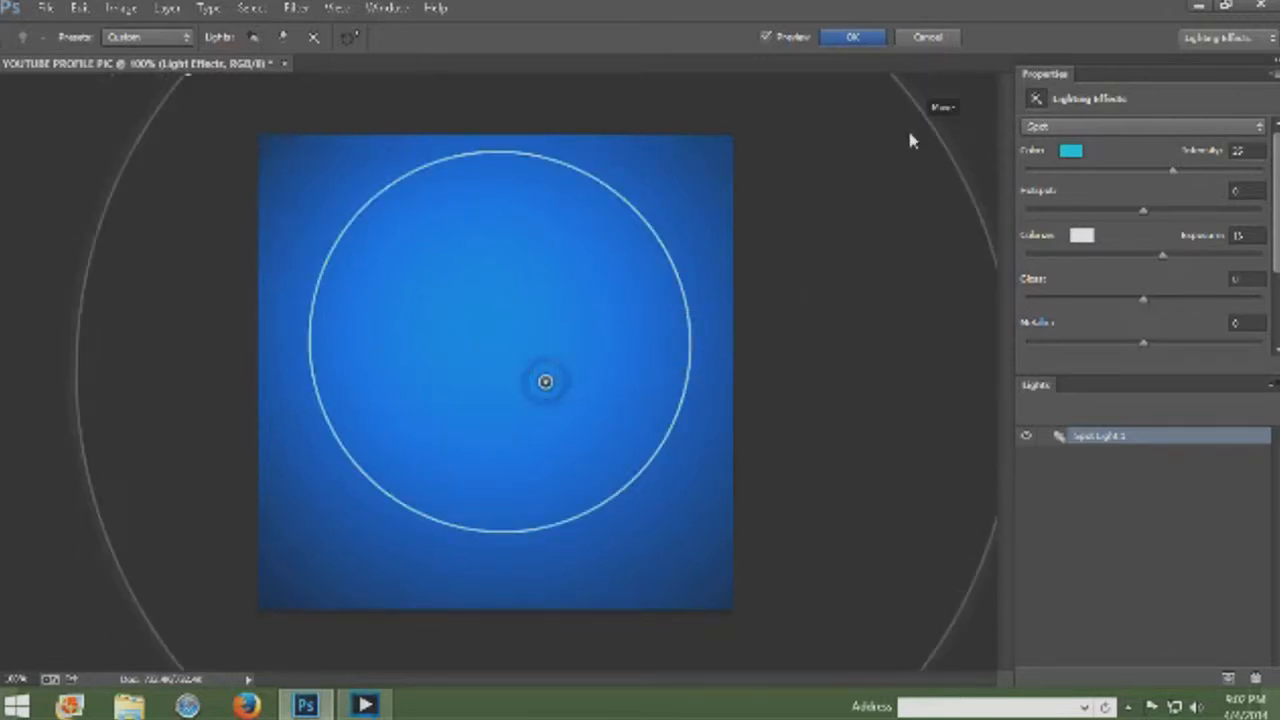
left_click(870, 39)
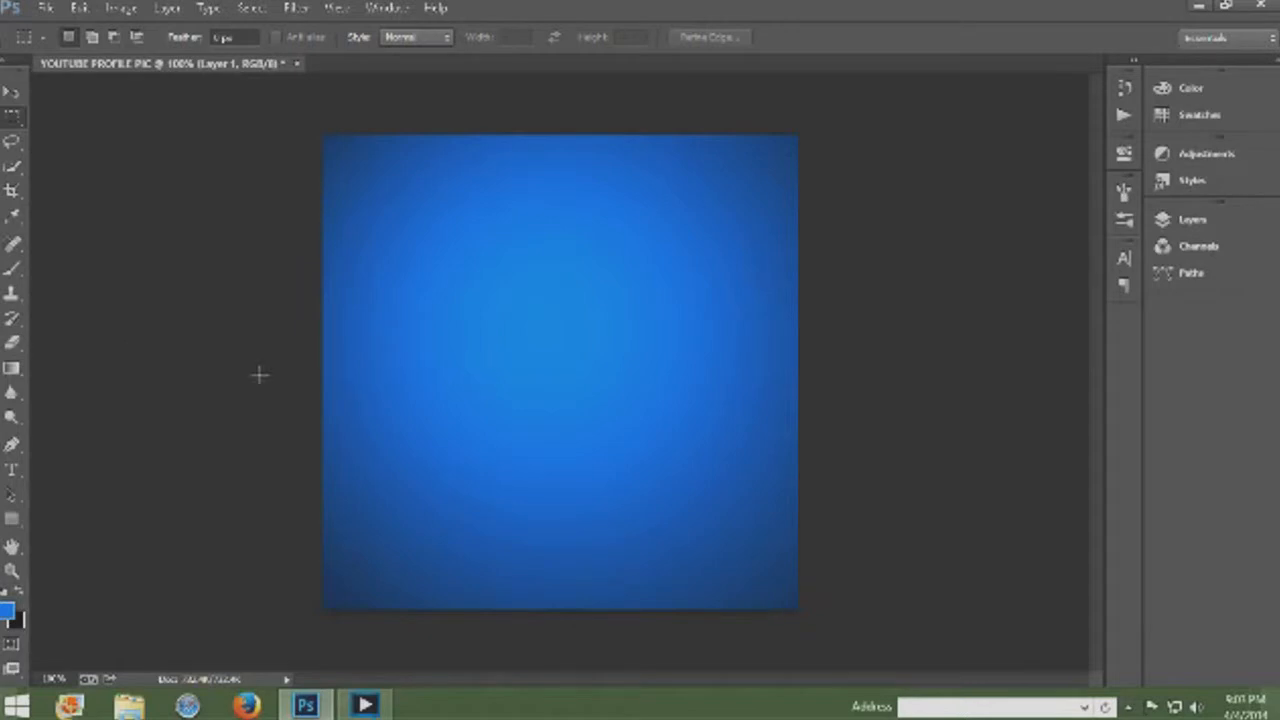
Step: Start a text layer near the canvas center and set its text color to bright green (R 90, G 255, B 0)
left_click(11, 470)
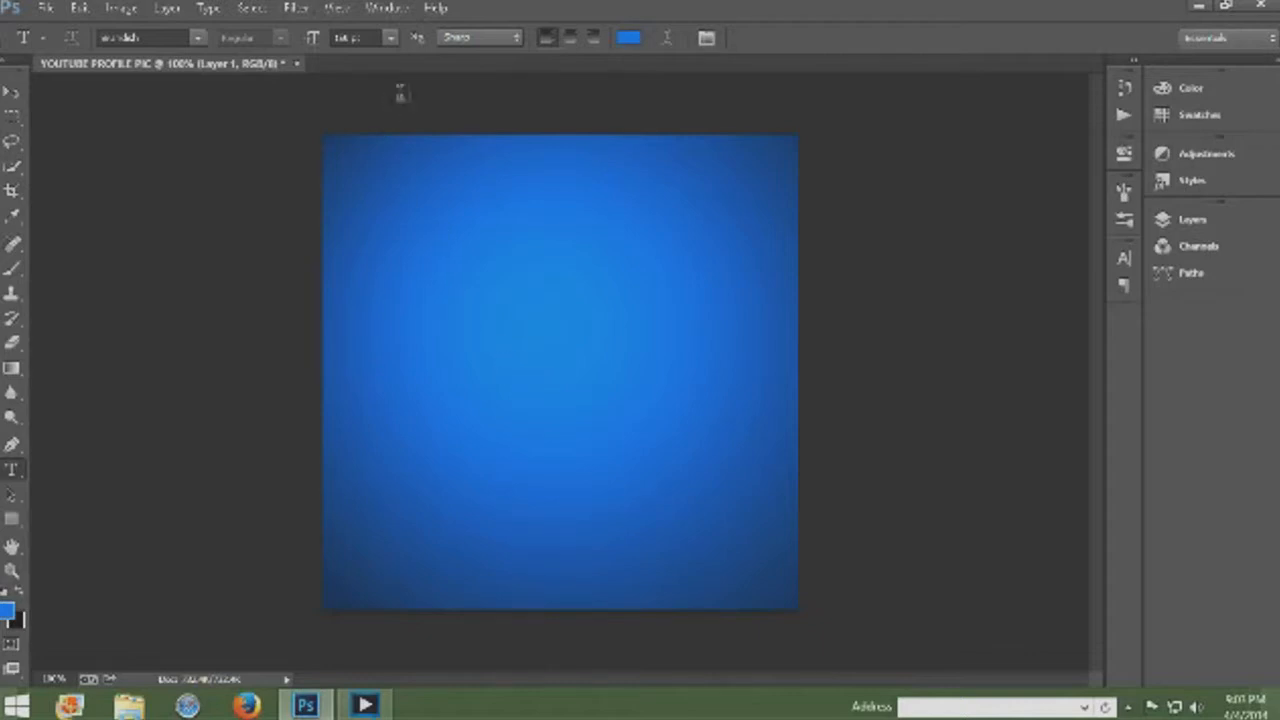
left_click(405, 160)
left_click(199, 38)
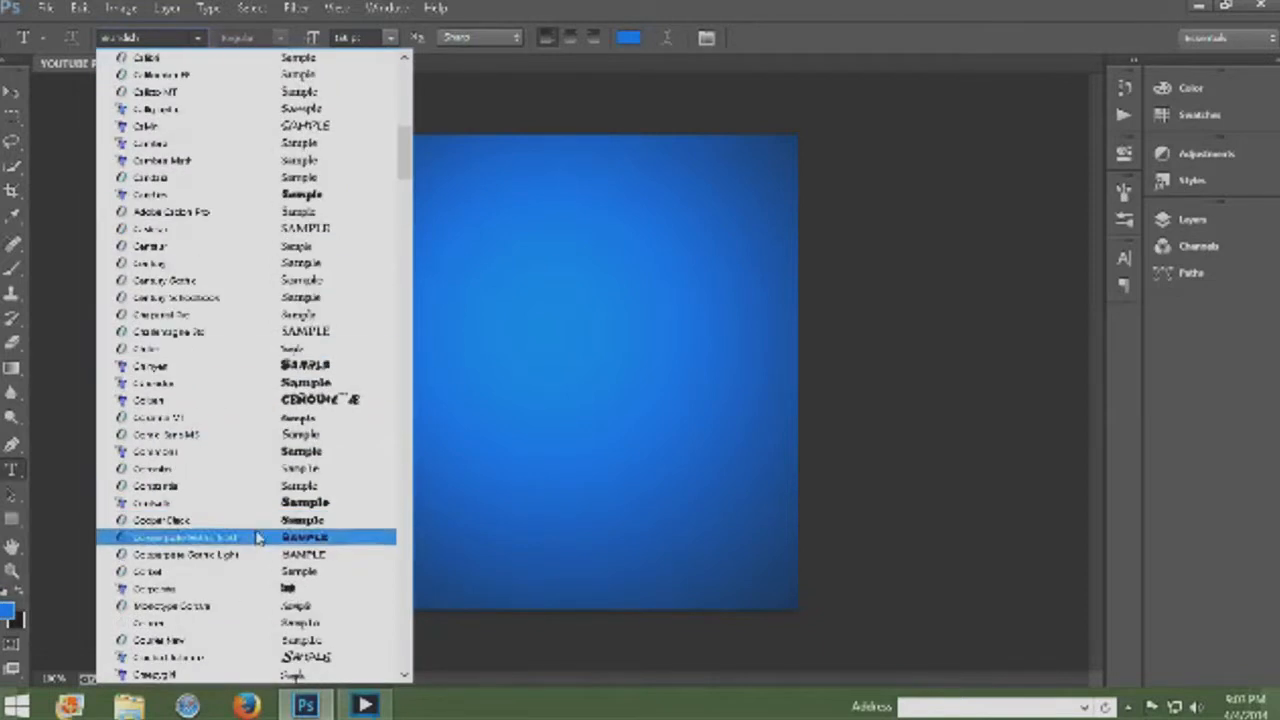
scroll(270, 563, "down", 4)
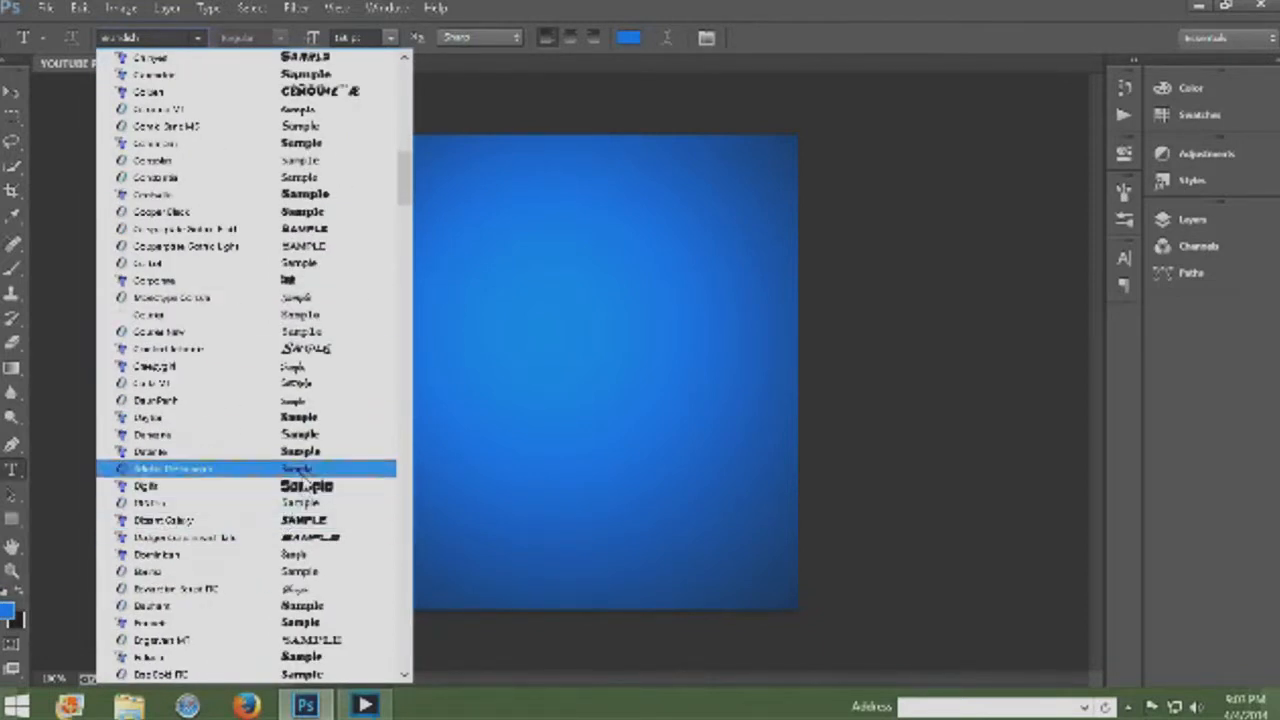
left_click(548, 158)
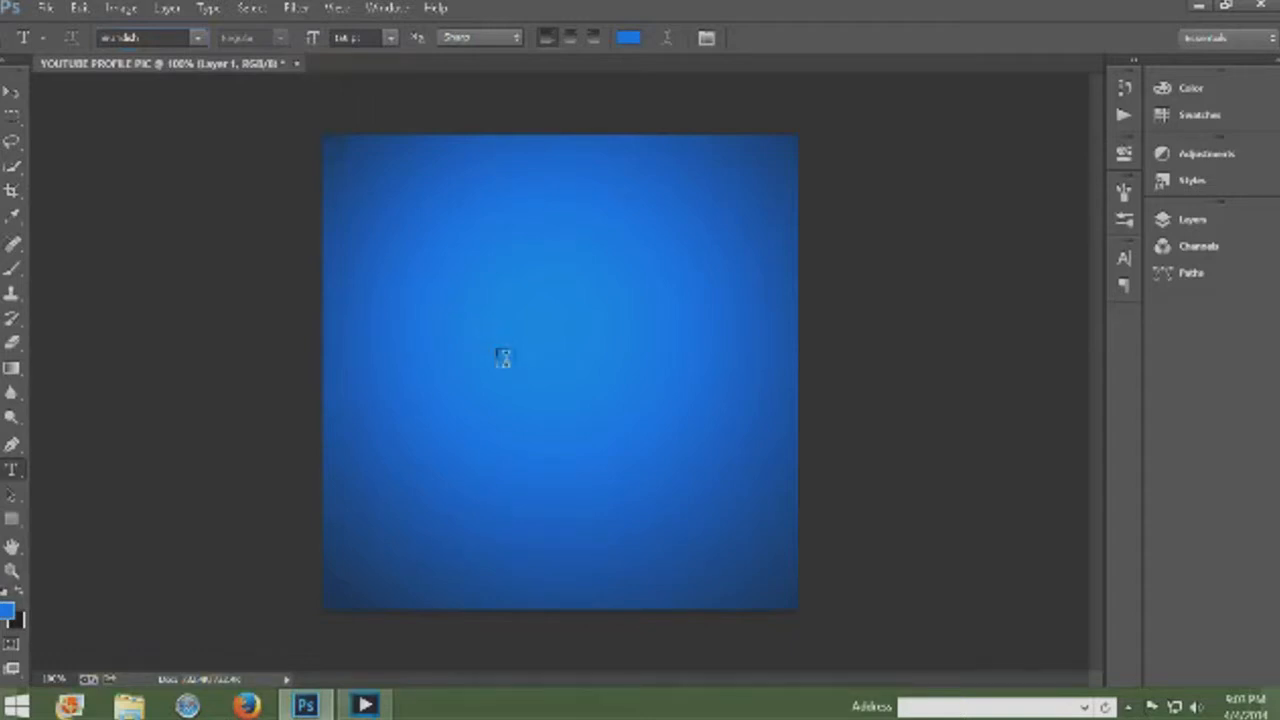
left_click(476, 305)
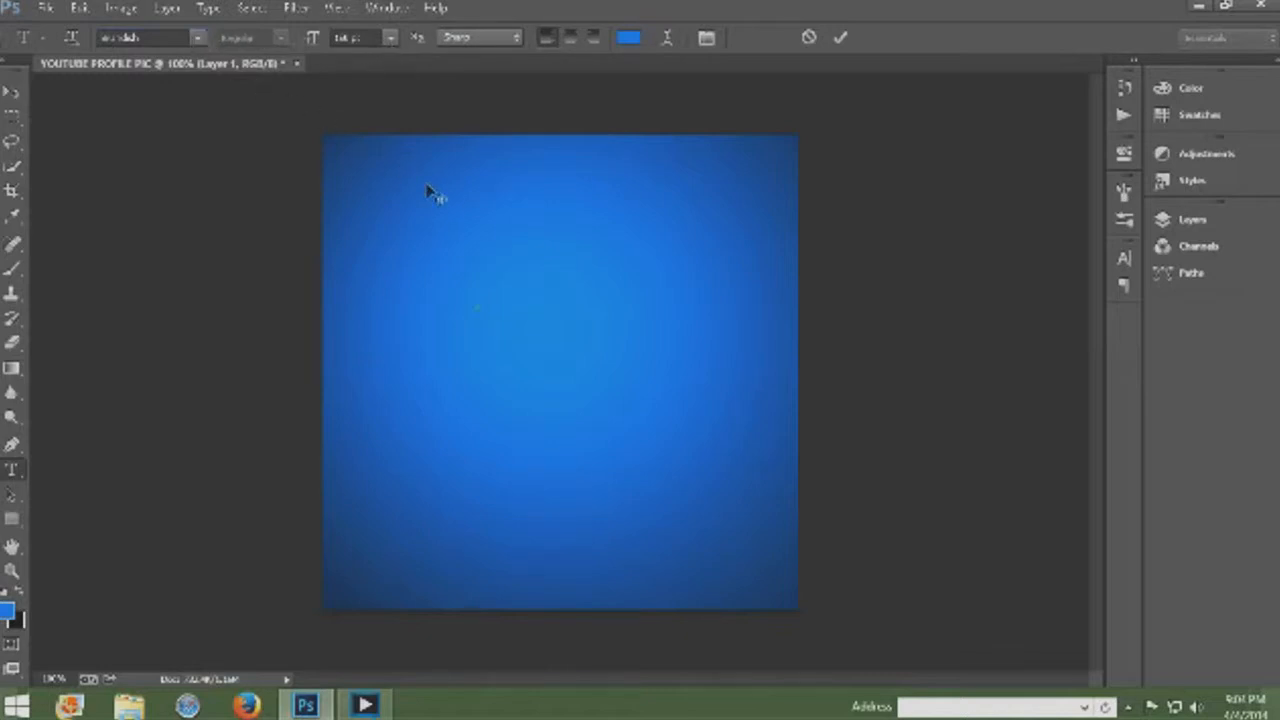
type("C")
left_click(629, 38)
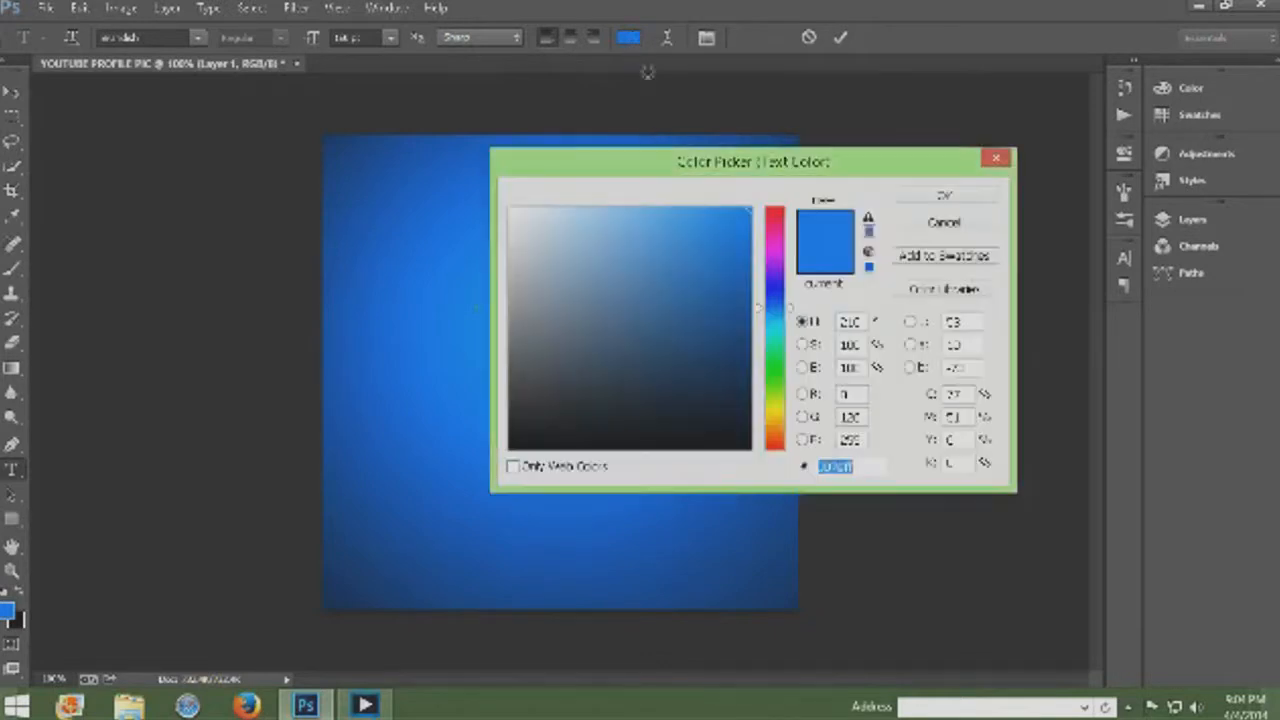
left_click_drag(777, 320, 781, 391)
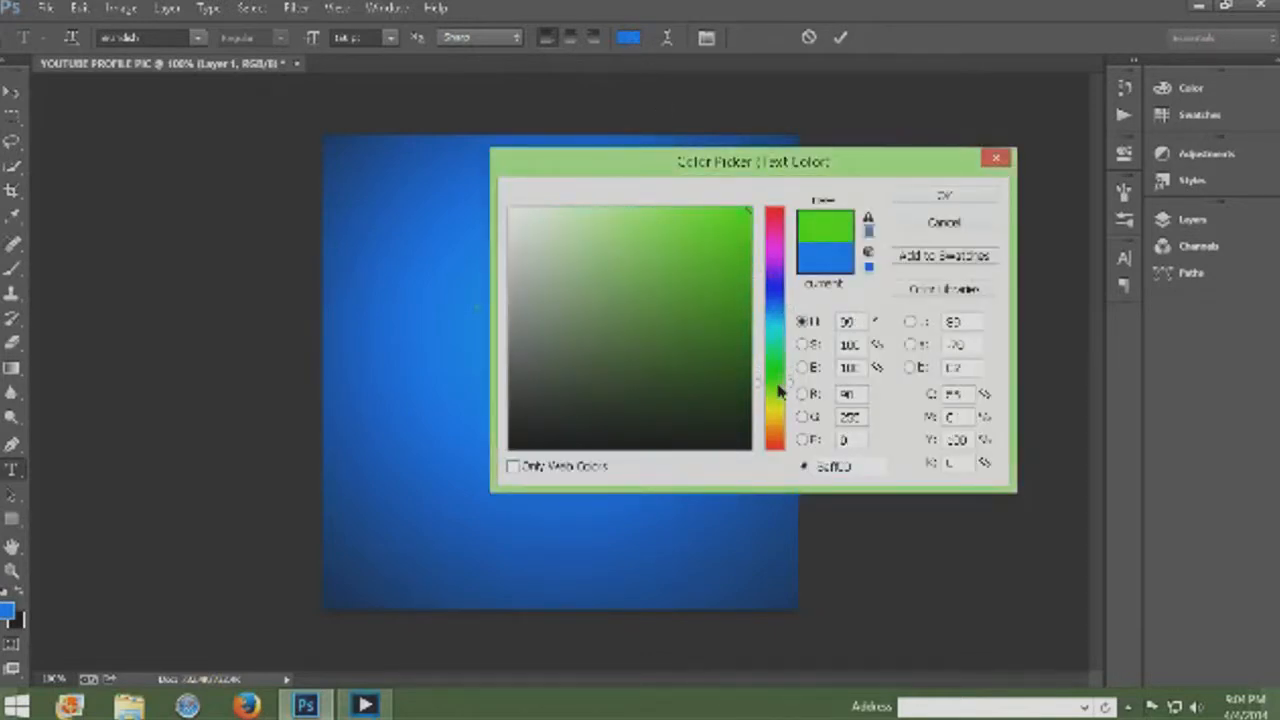
left_click(956, 194)
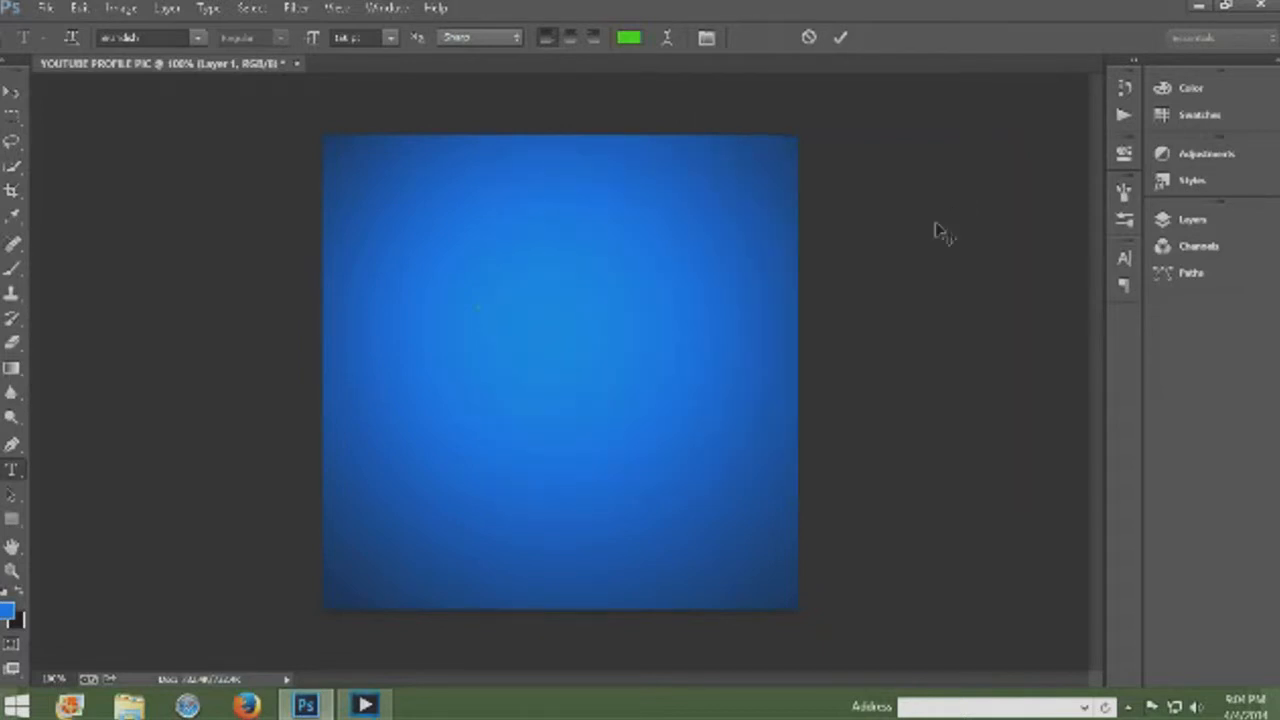
Step: Enter a single capital T as the text, replacing the lowercase attempts
type("t")
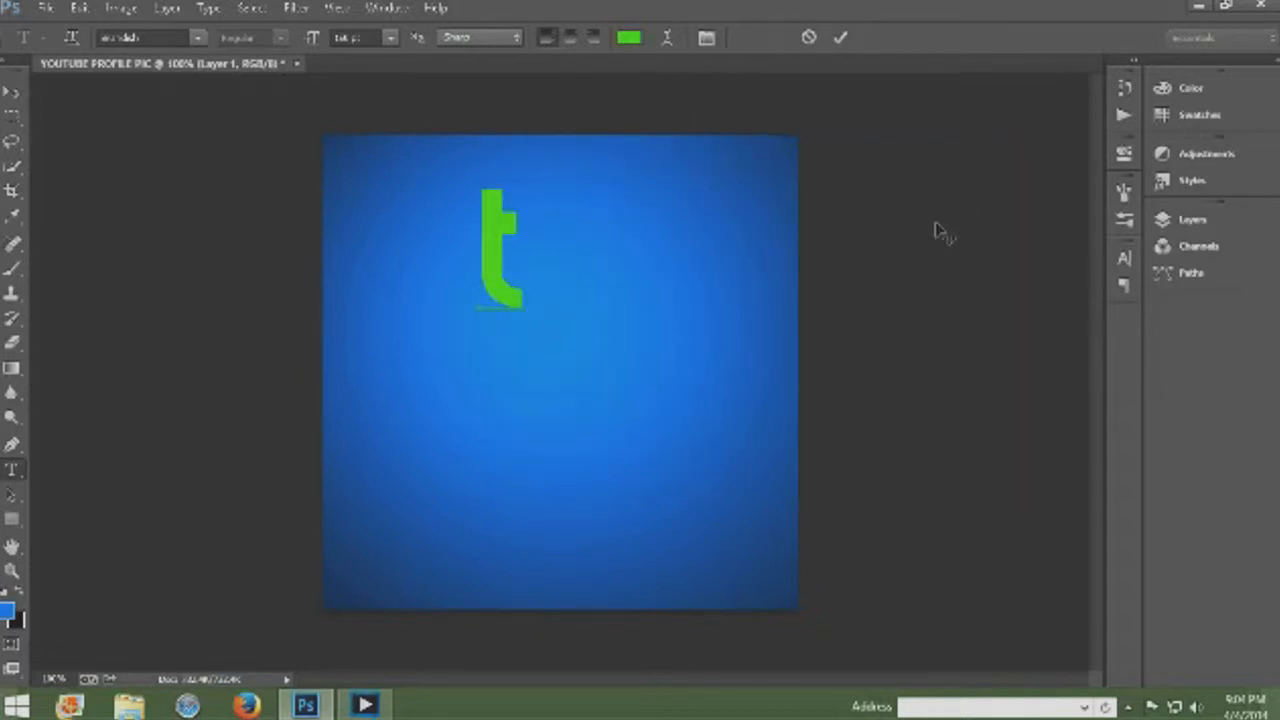
key("BackSpace")
type("t")
key("BackSpace")
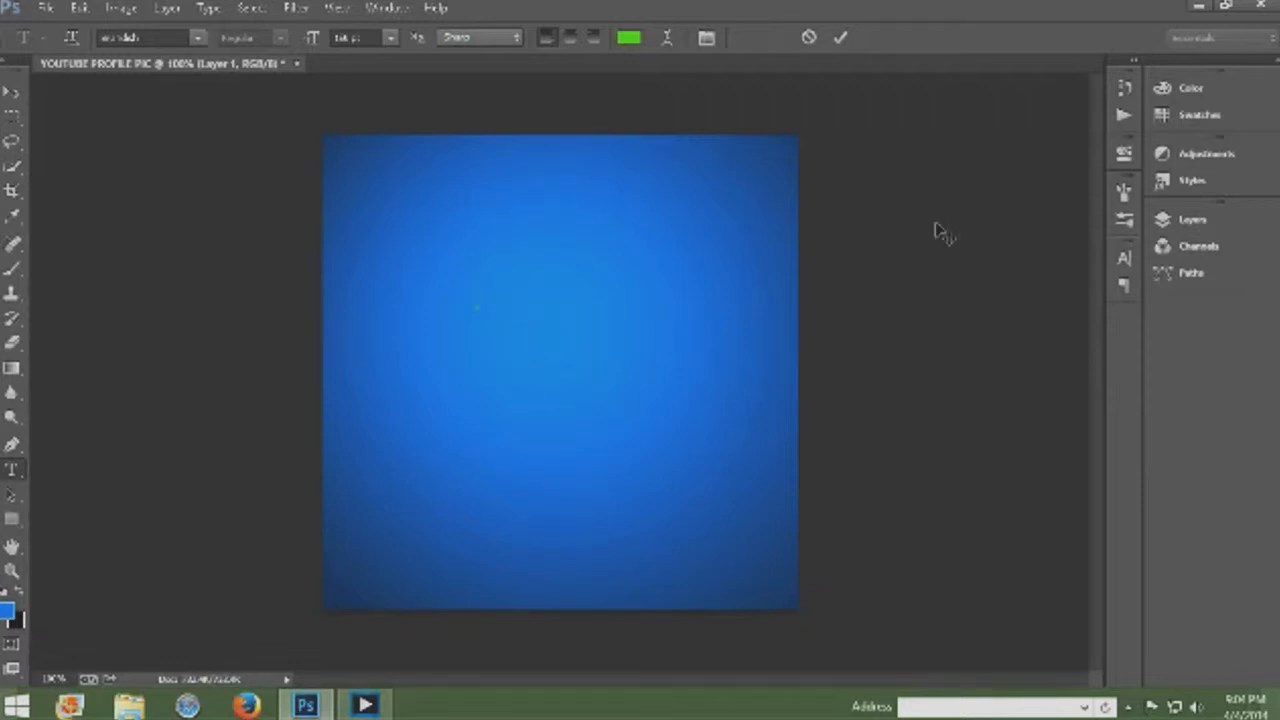
type("T")
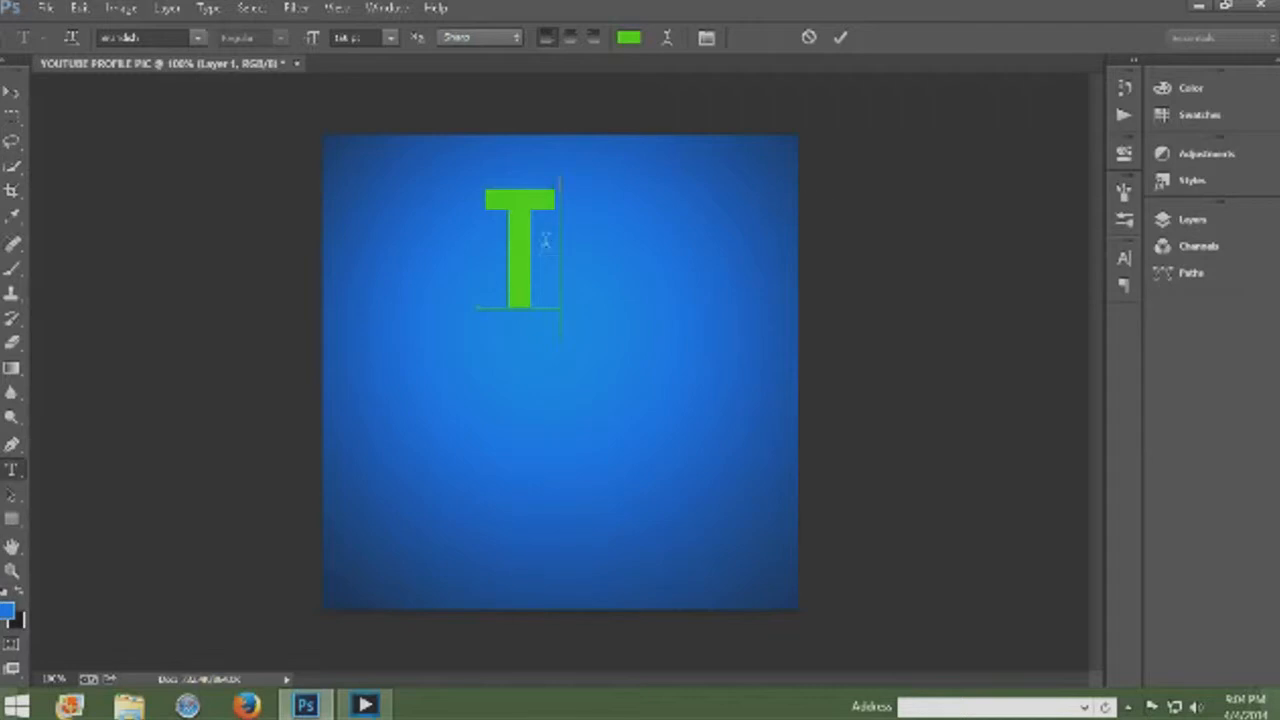
Step: Move the T down to the middle of the canvas, slightly off-center toward the left edge, and commit its text layer
left_click_drag(487, 336, 480, 428)
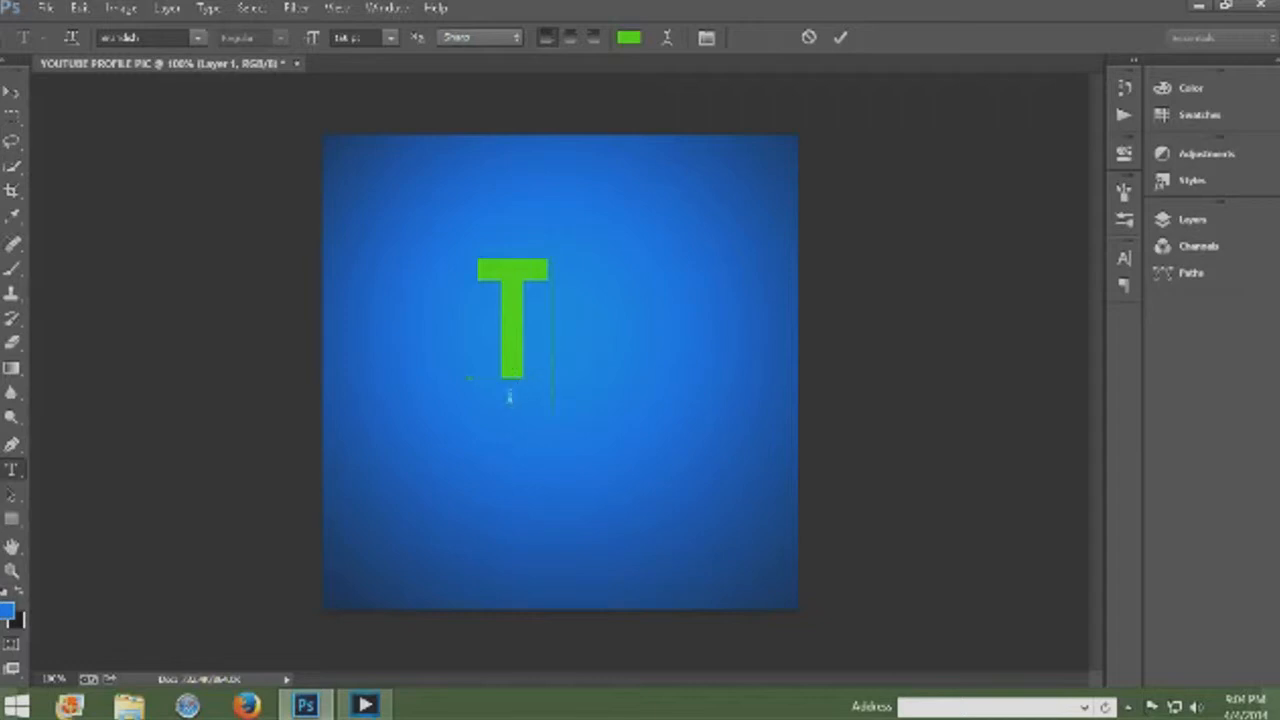
left_click_drag(528, 424, 512, 451)
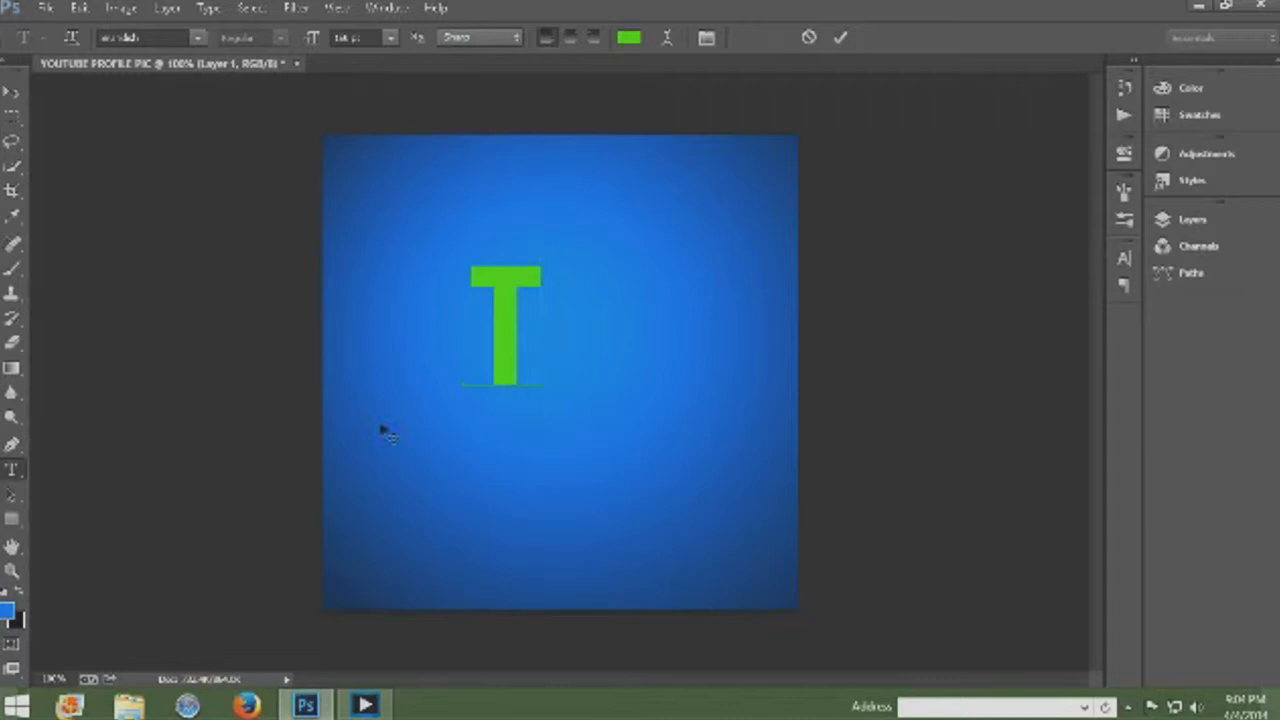
double_click(517, 326)
left_click(1166, 219)
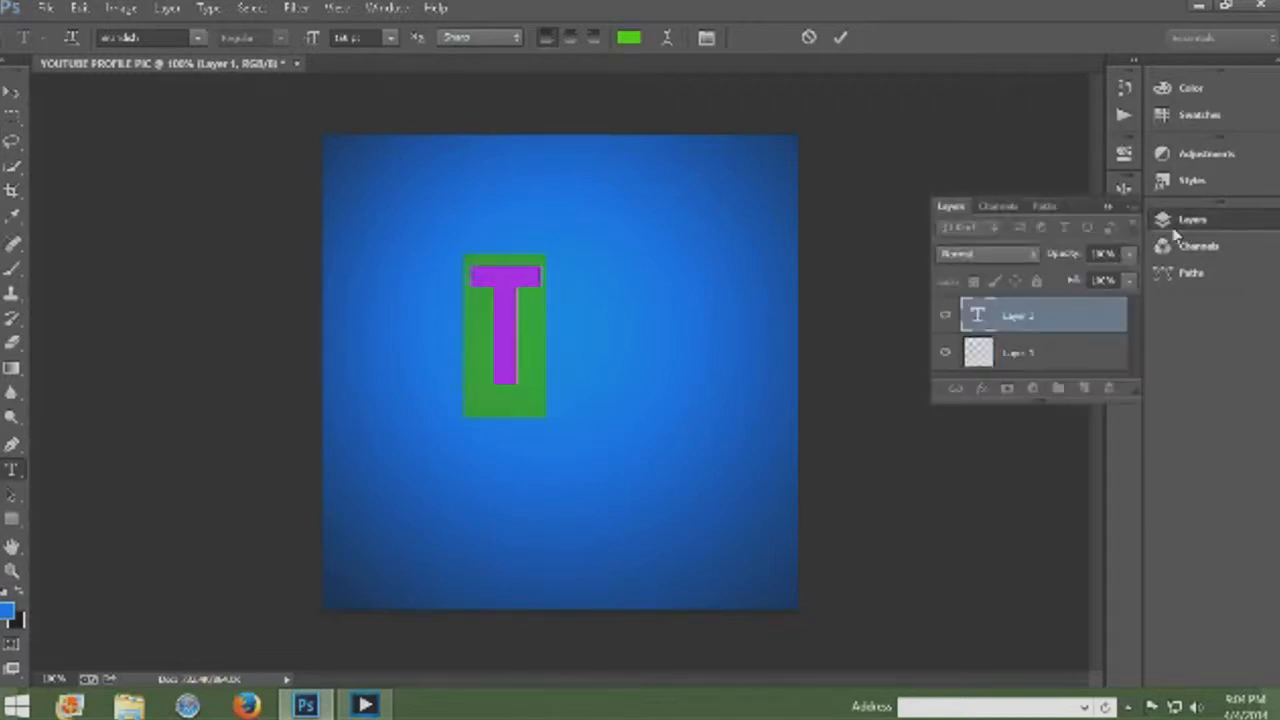
left_click(1062, 331)
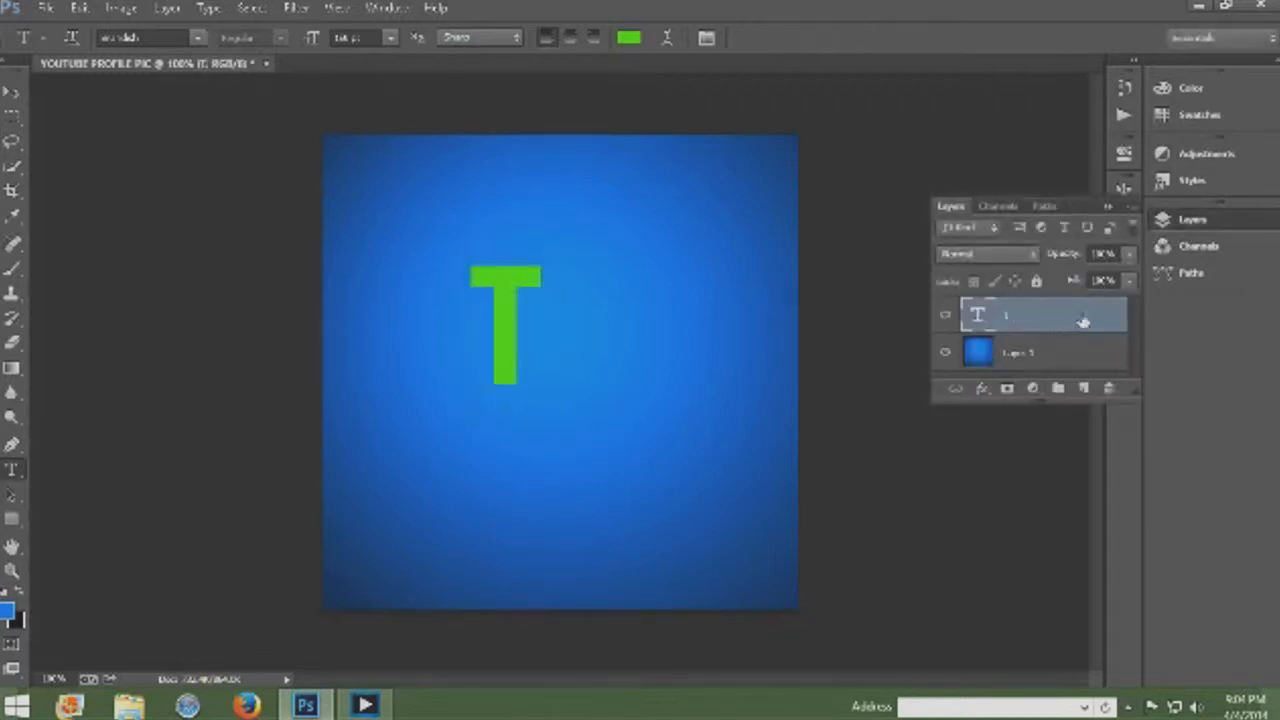
Step: Add a capital G on its own text layer, align it tightly beside the T, and commit it
left_click(604, 348)
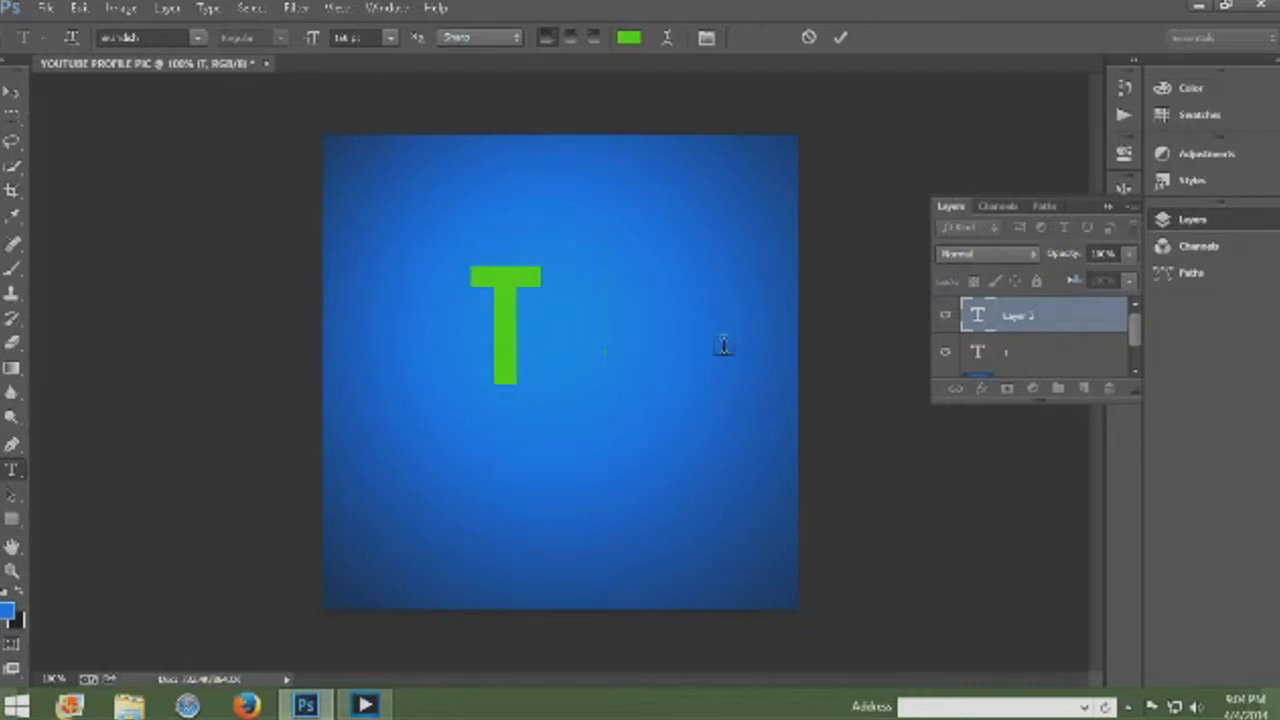
type("G")
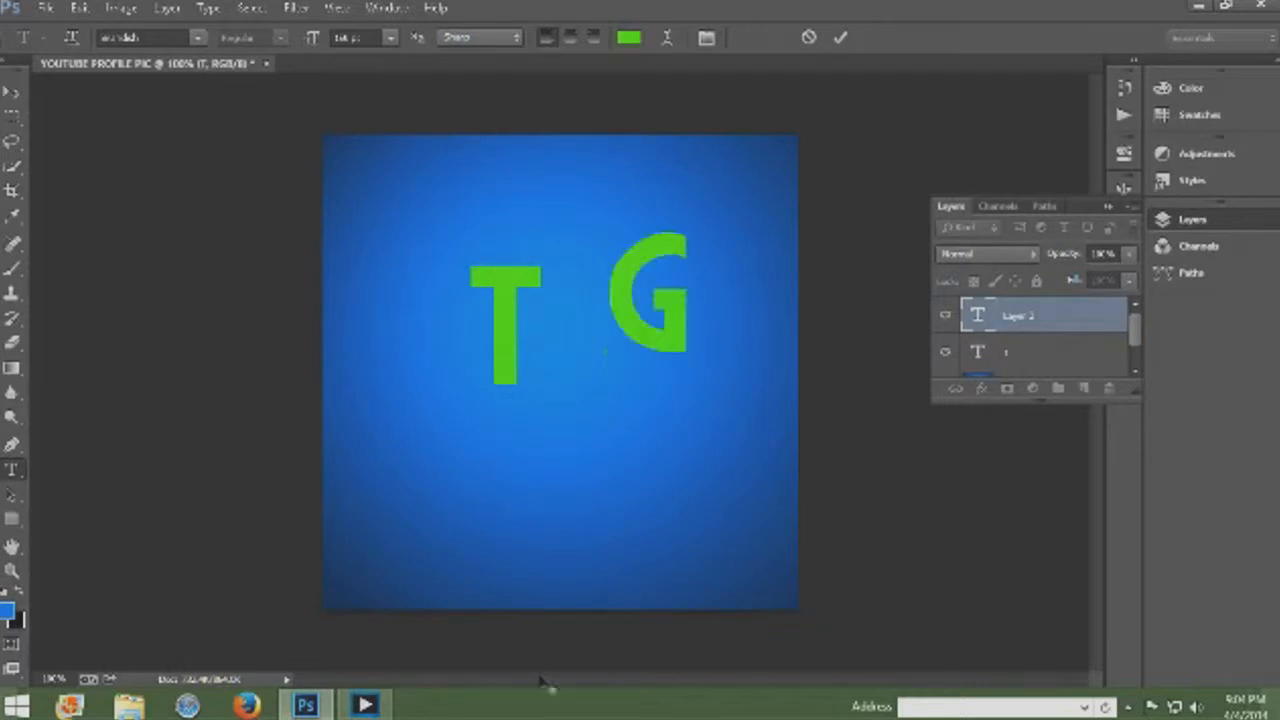
left_click_drag(671, 403, 600, 437)
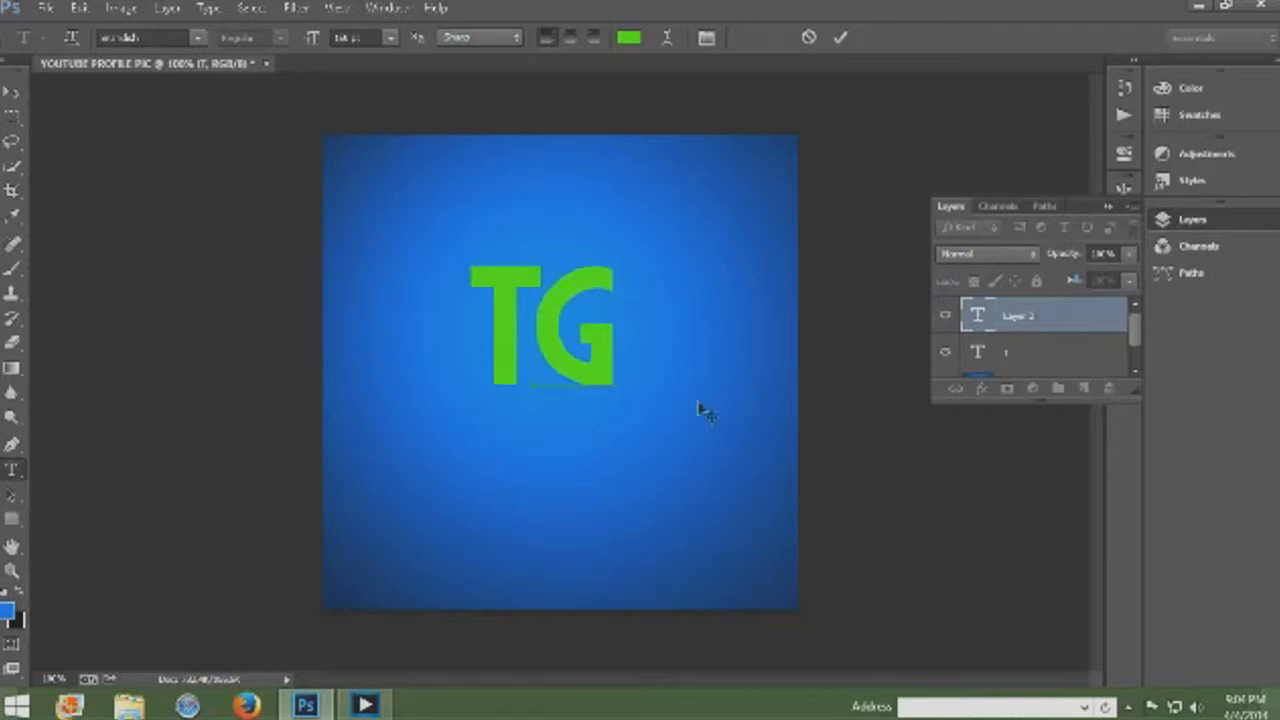
left_click(1000, 346)
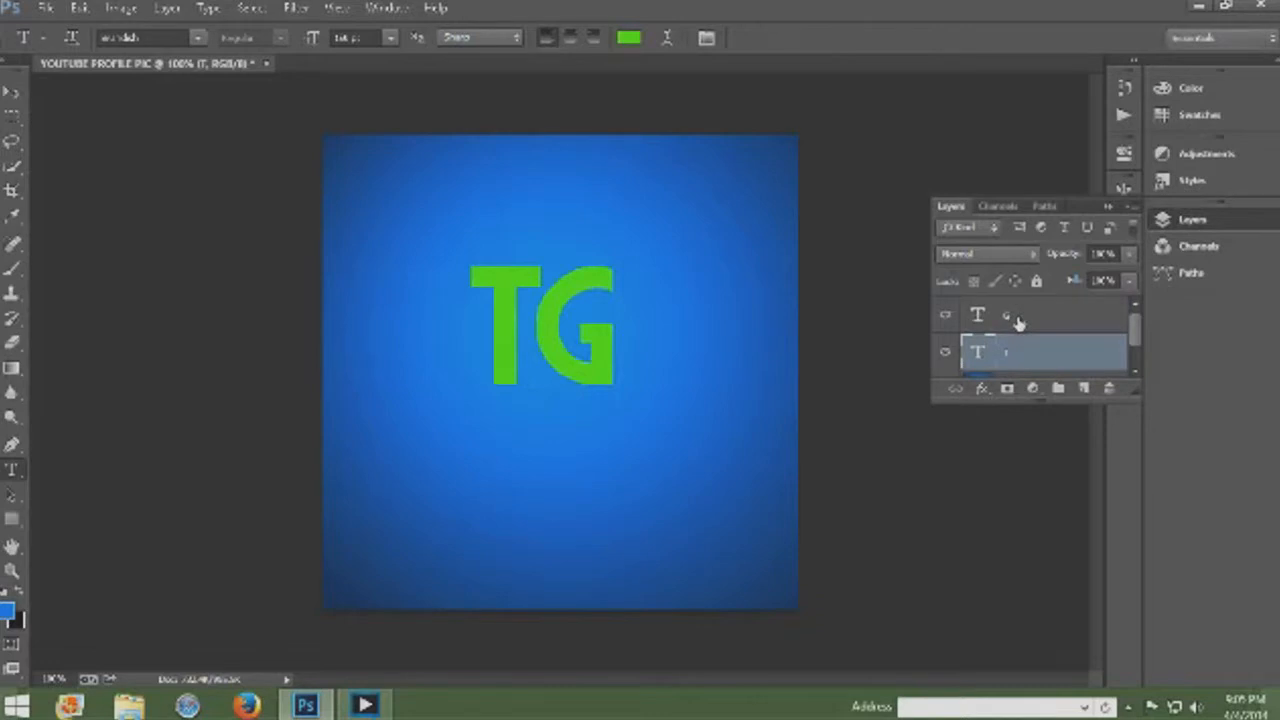
Step: Add a capital P as a separate text layer above the G layer, near the canvas's lower right corner
left_click(1003, 318)
left_click(669, 544)
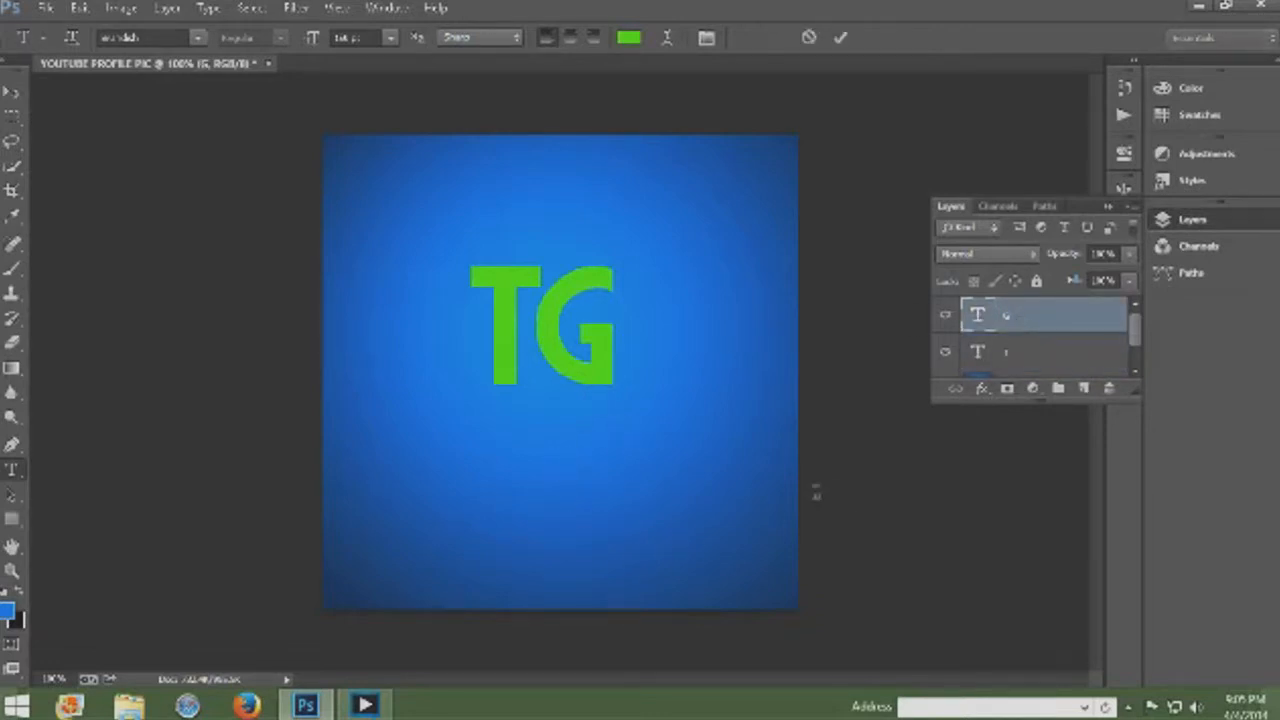
type("P")
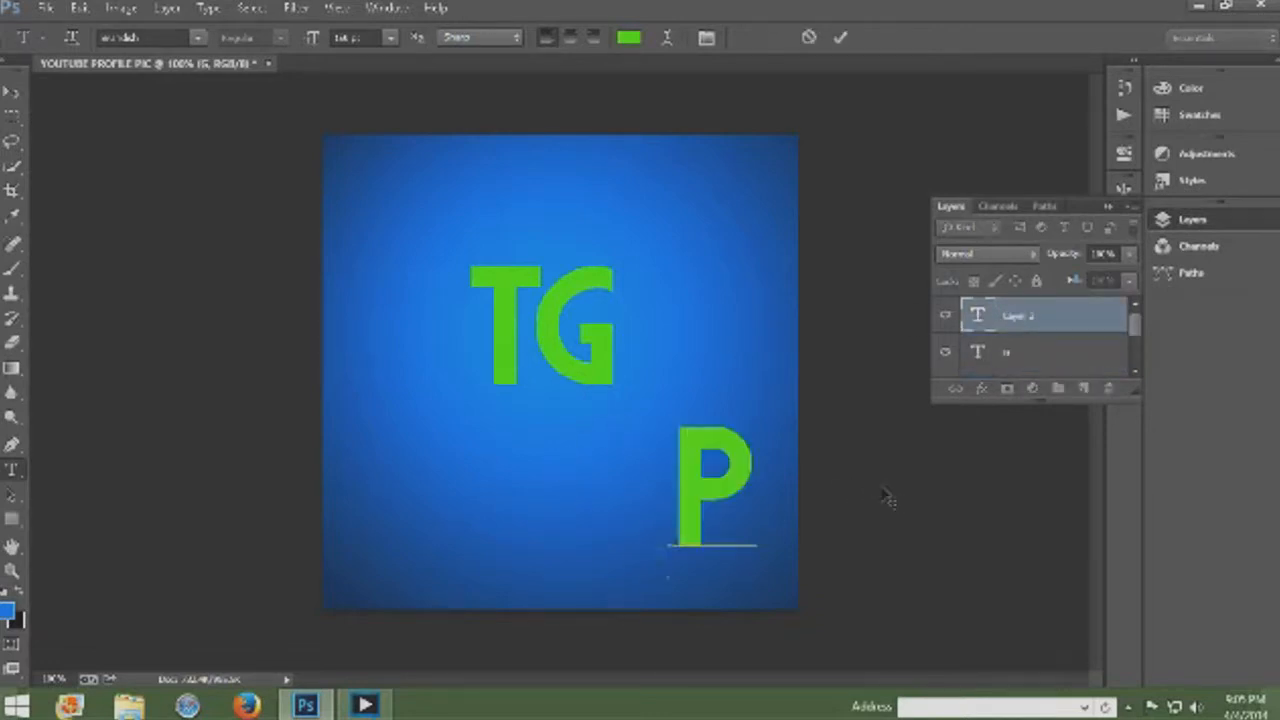
left_click(1013, 336)
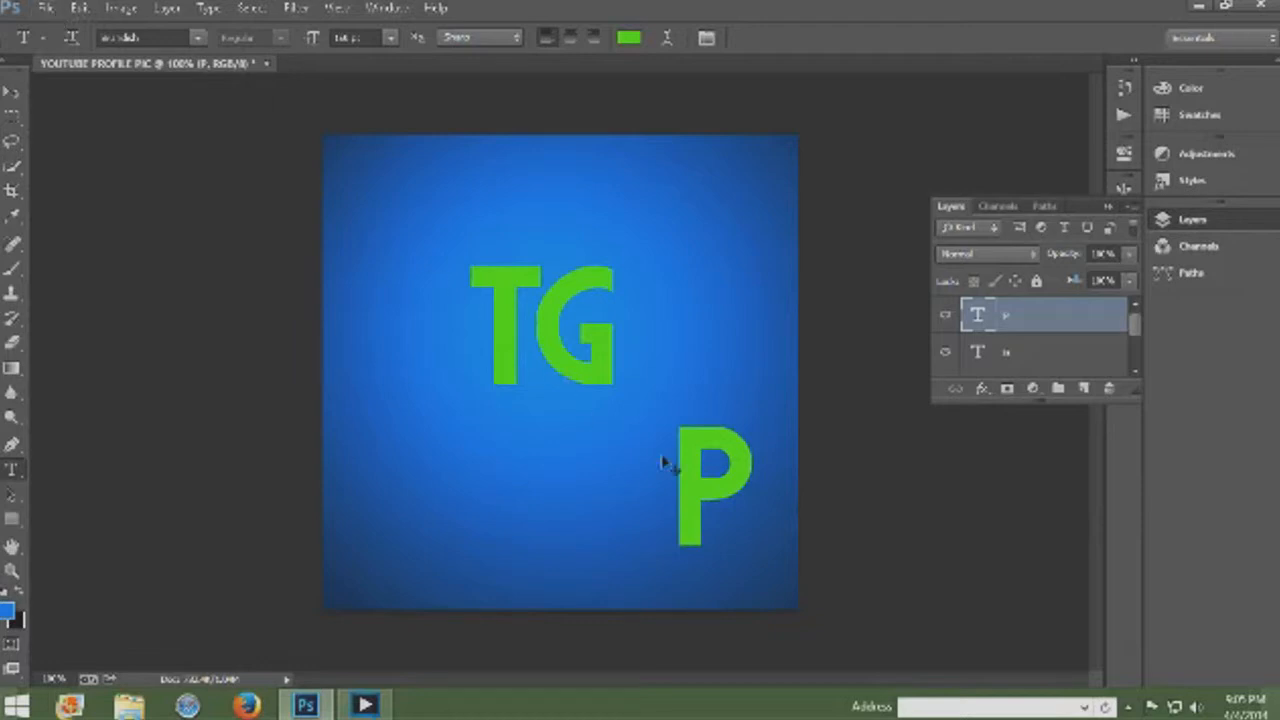
Step: Free-transform the P, rotating it 90° clockwise and fitting it directly beneath the TG letters with its edge aligned to the G
key("ctrl+t")
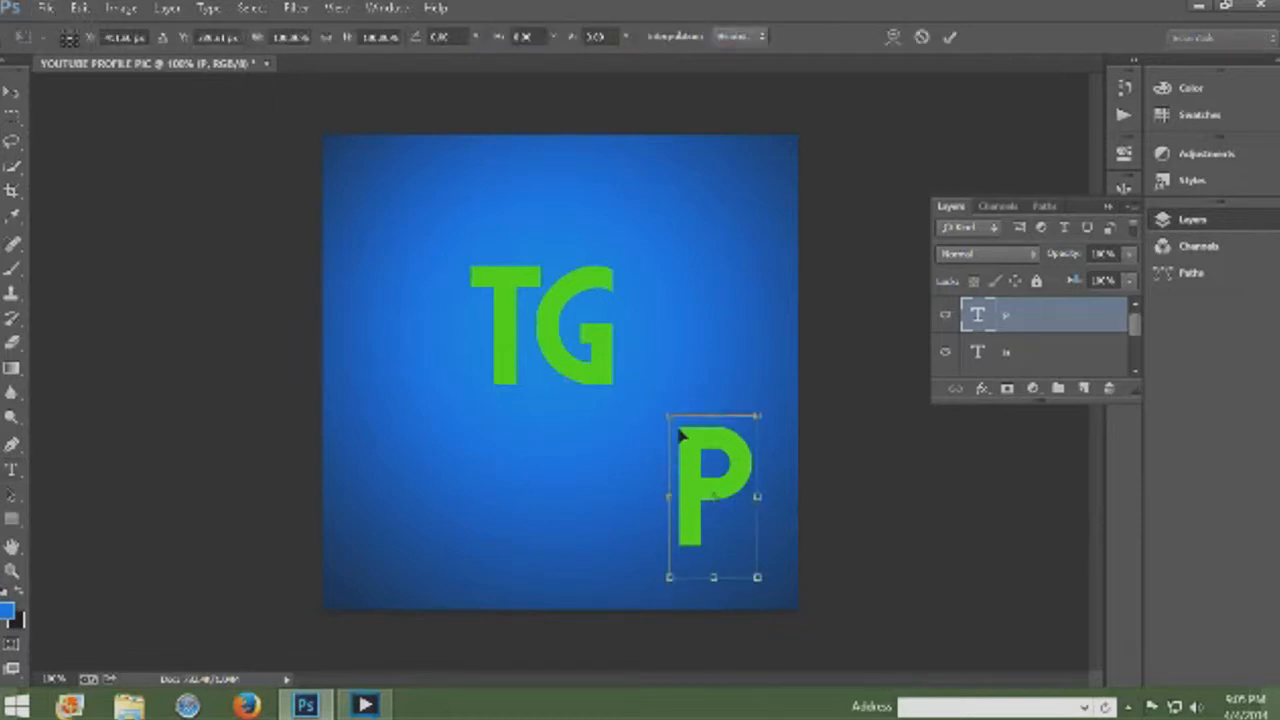
right_click(725, 526)
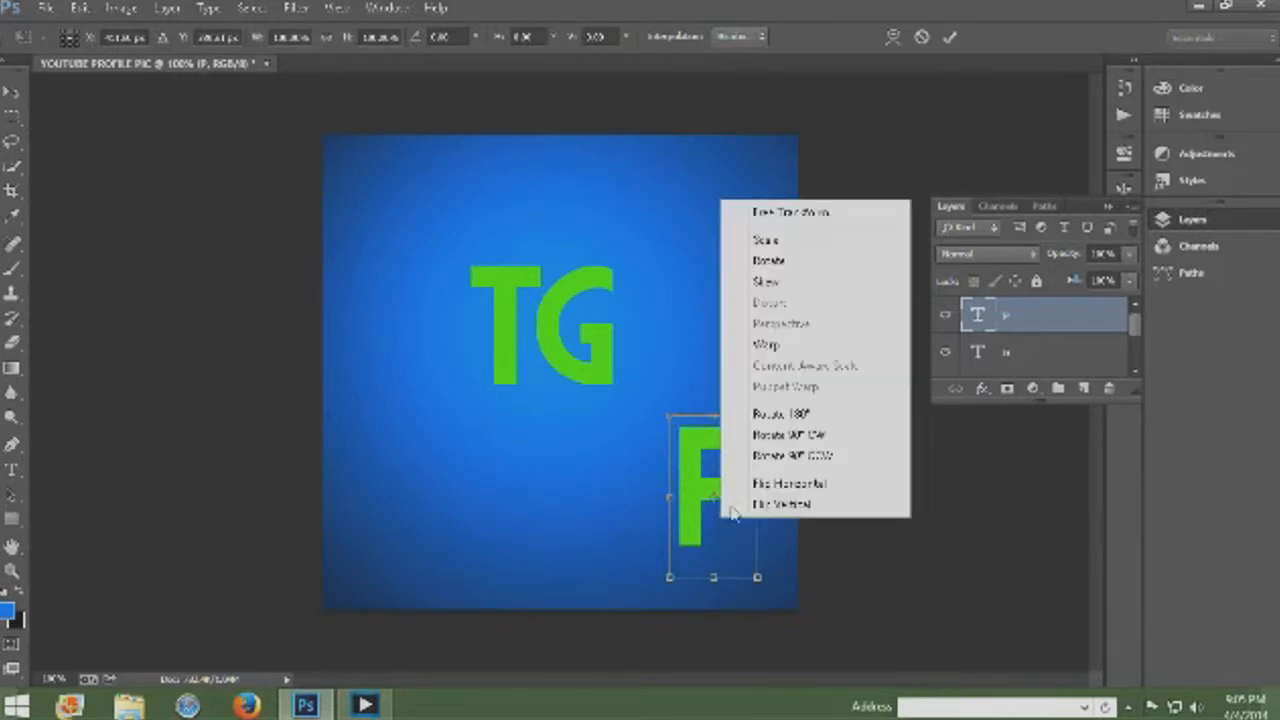
left_click(800, 437)
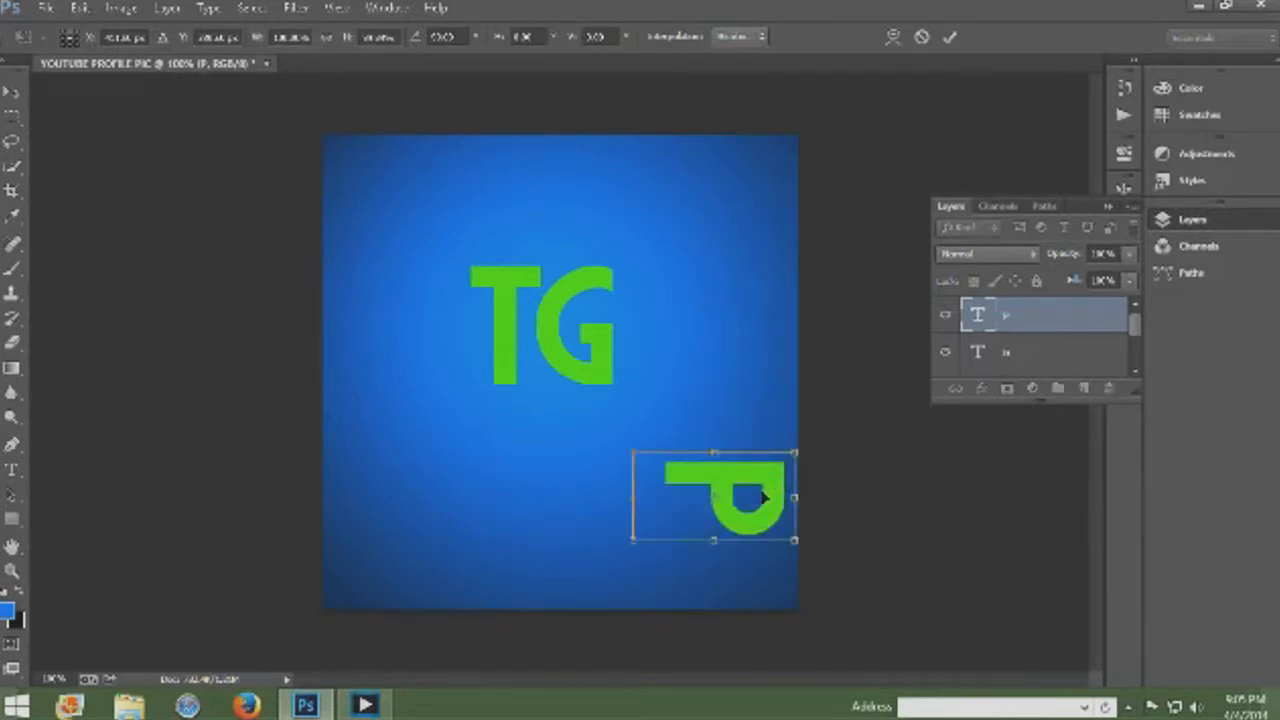
right_click(764, 492)
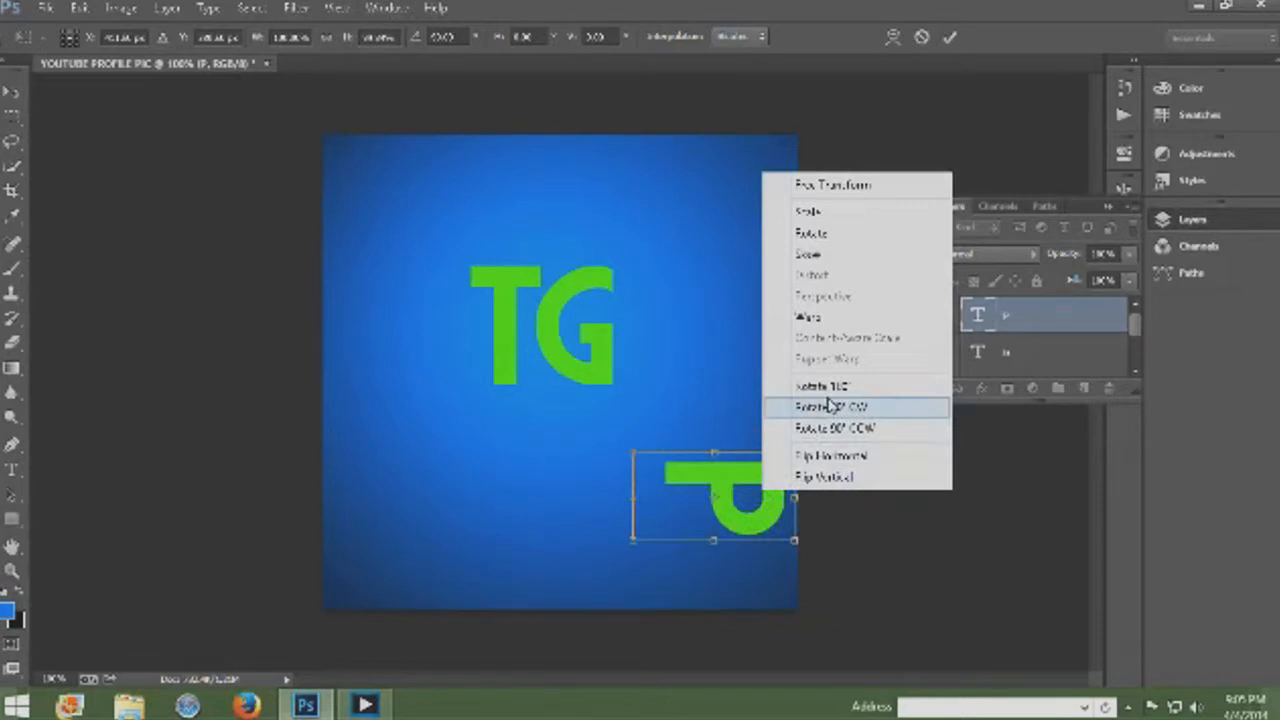
left_click(829, 406)
right_click(743, 503)
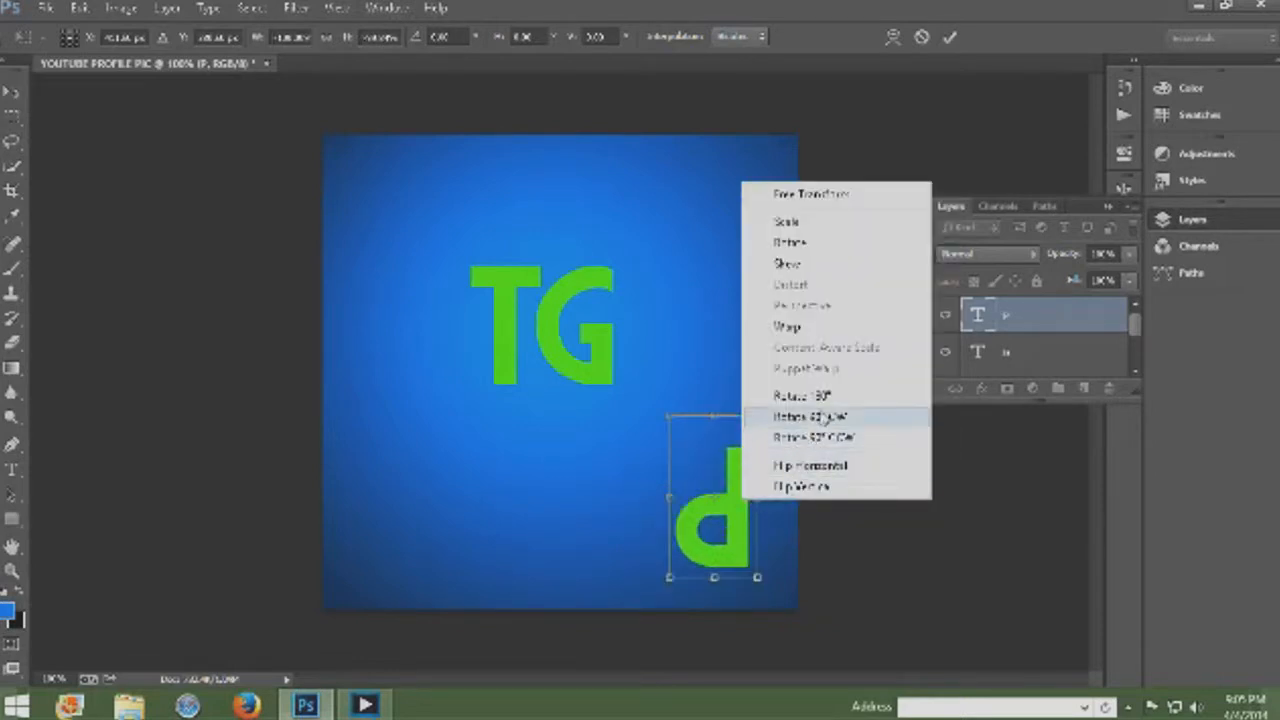
left_click(822, 416)
right_click(735, 497)
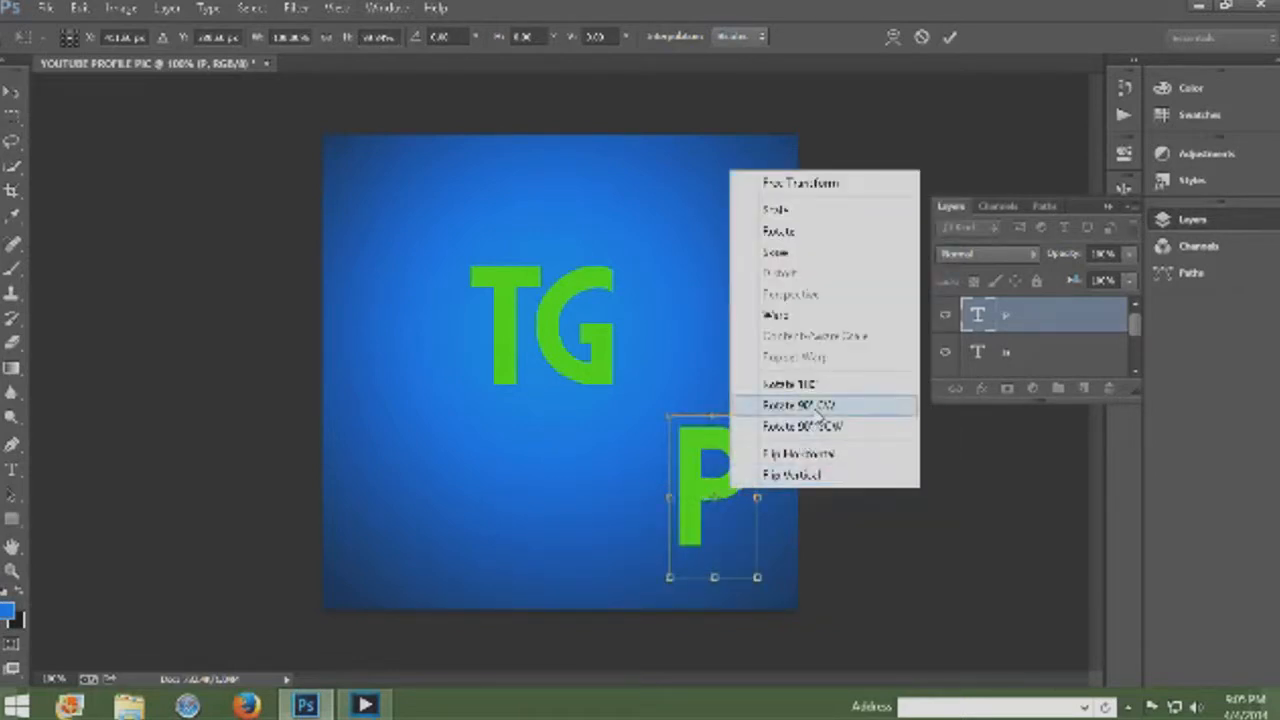
left_click(814, 408)
left_click_drag(740, 520, 601, 424)
key("Return")
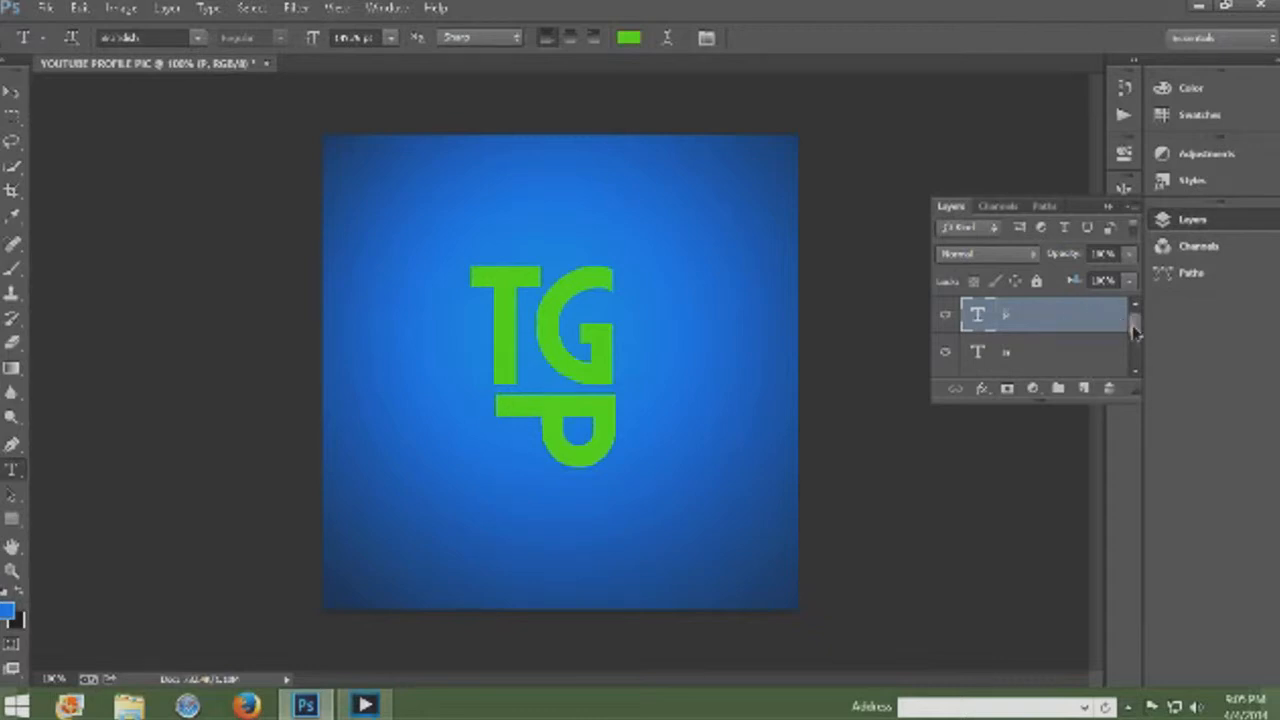
Step: Narrow the T slightly from its outer left side with Free Transform and apply the change
scroll(1134, 337, "down", 1)
left_click(1068, 366)
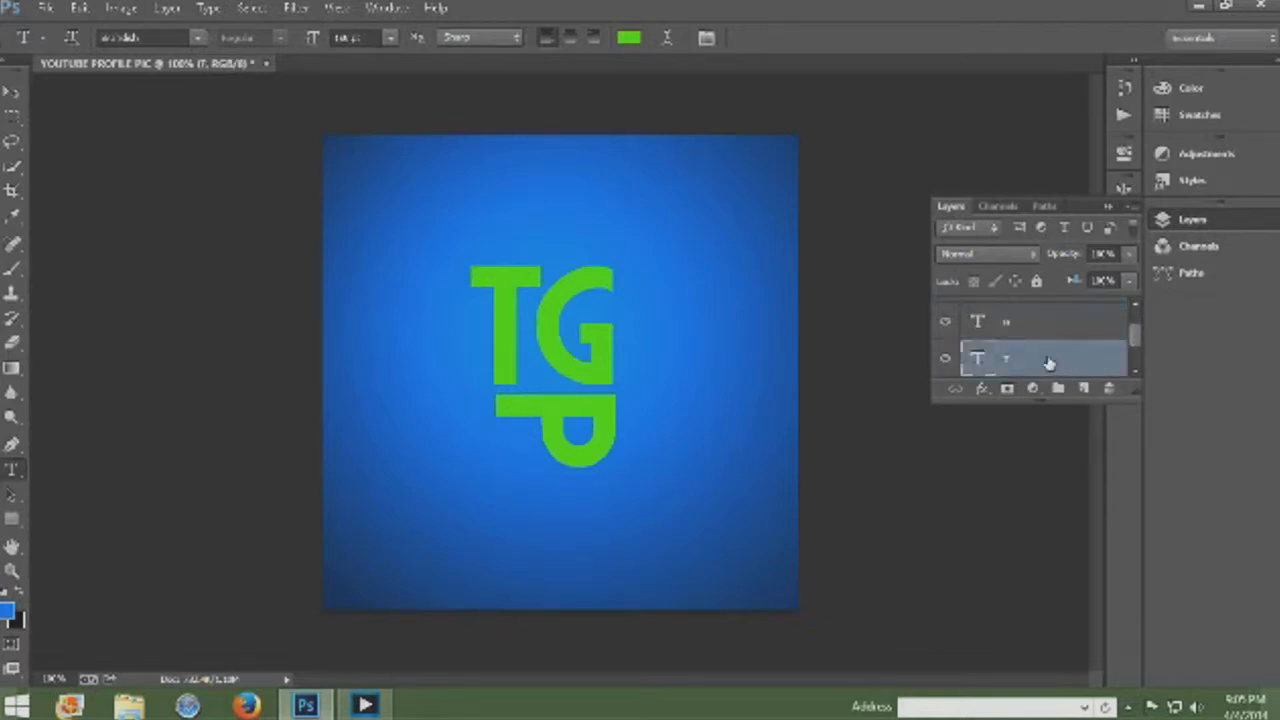
key("ctrl+t")
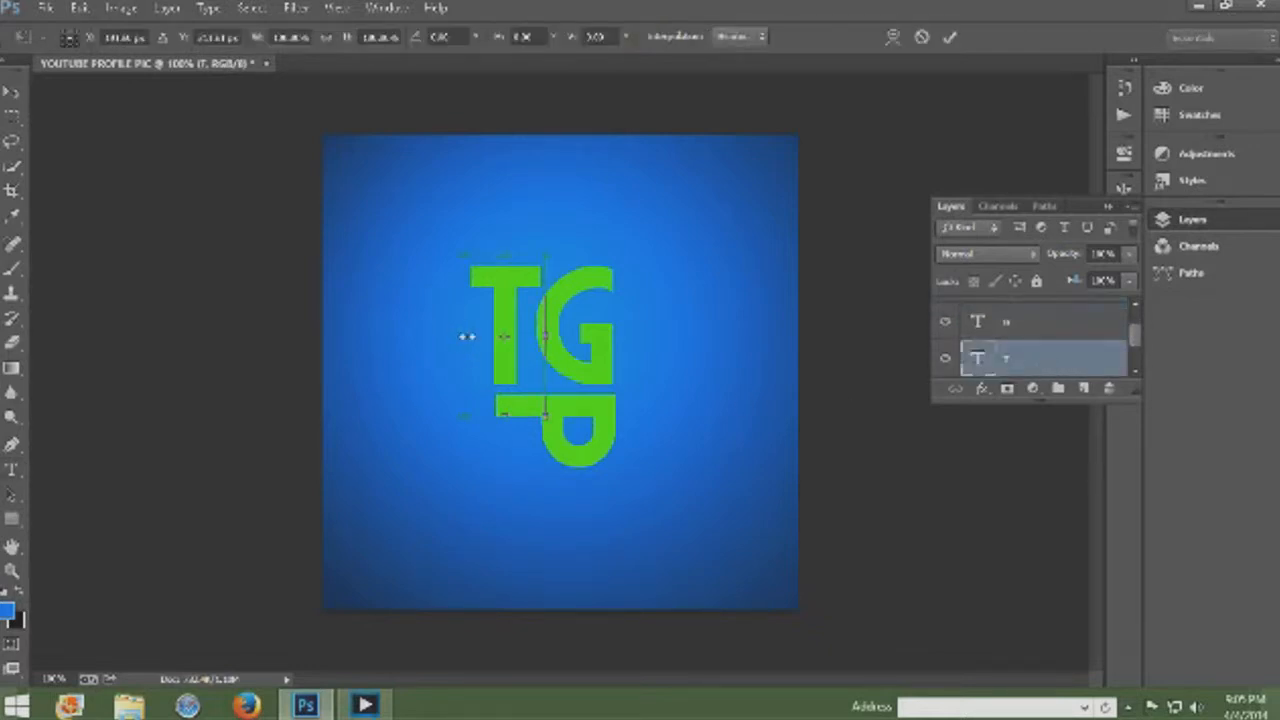
left_click_drag(466, 336, 472, 328)
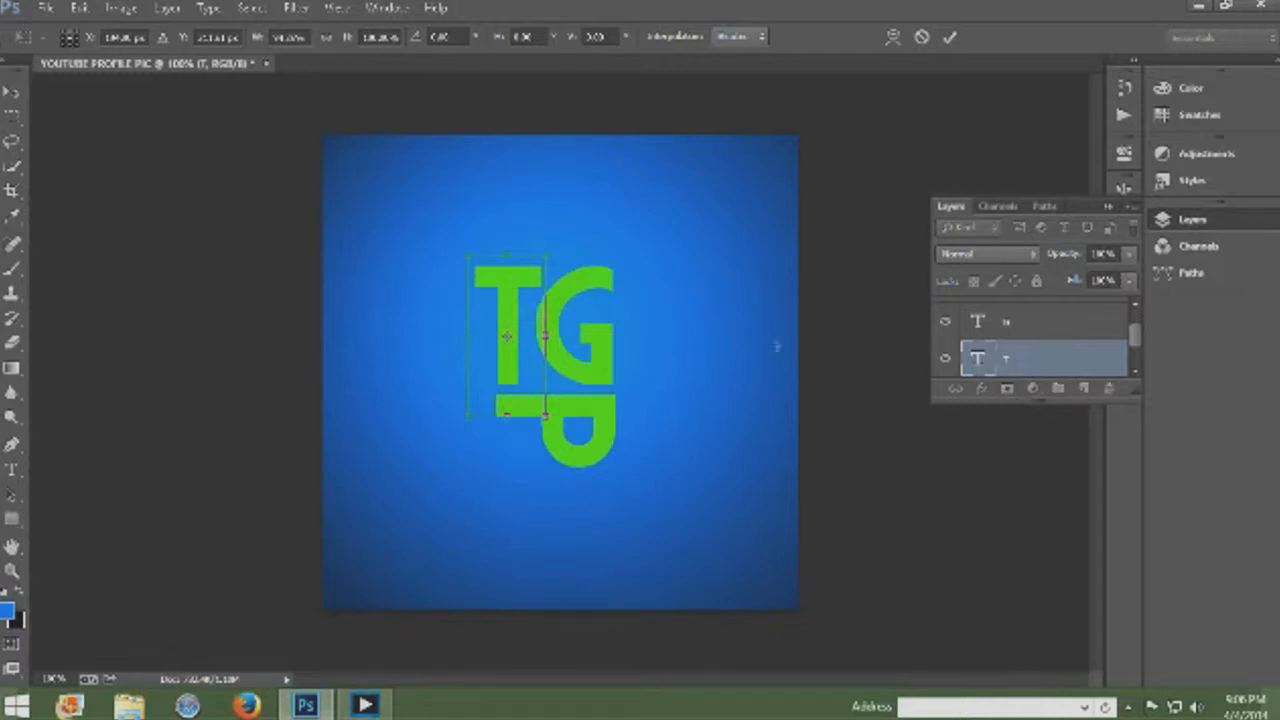
key("t")
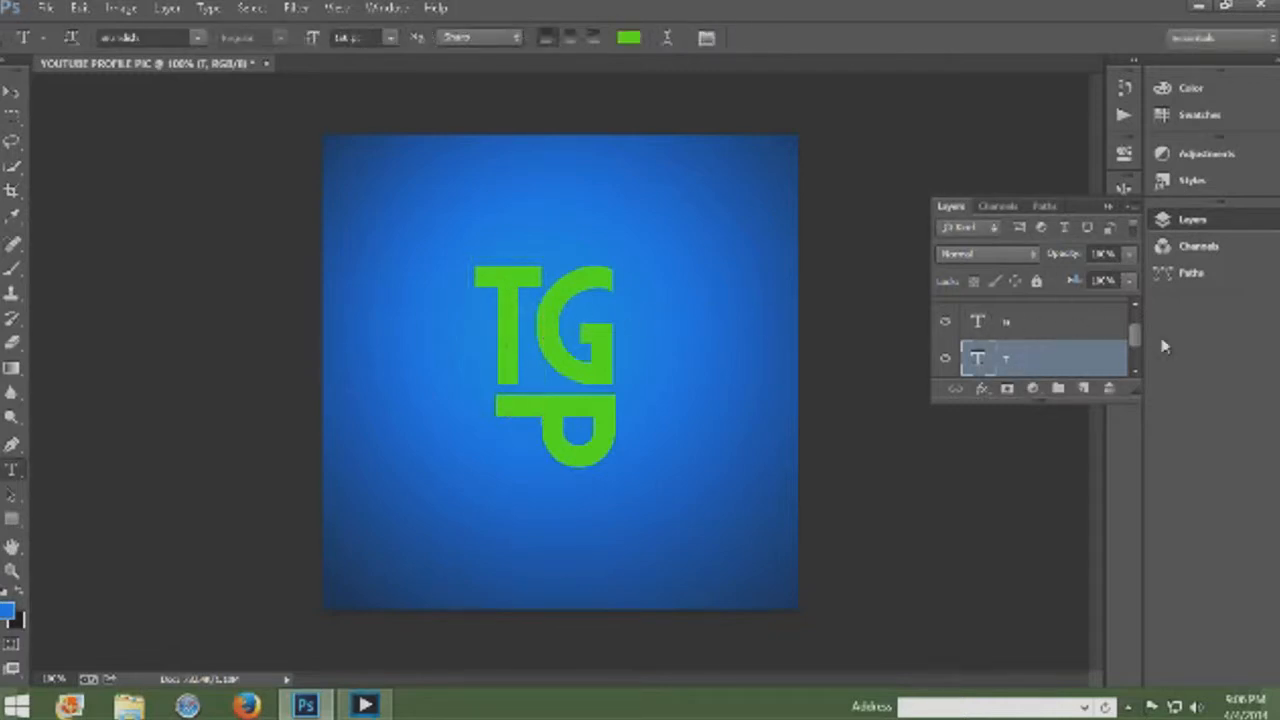
scroll(1139, 345, "up", 1)
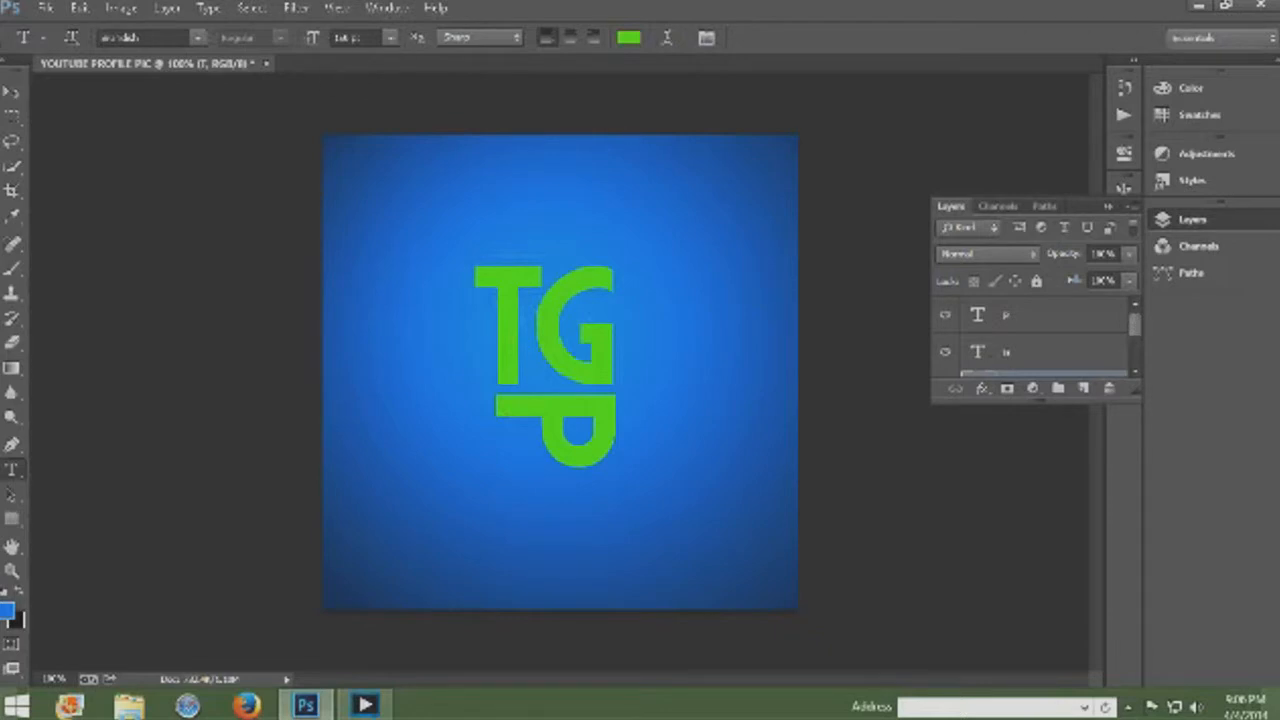
left_click(350, 38)
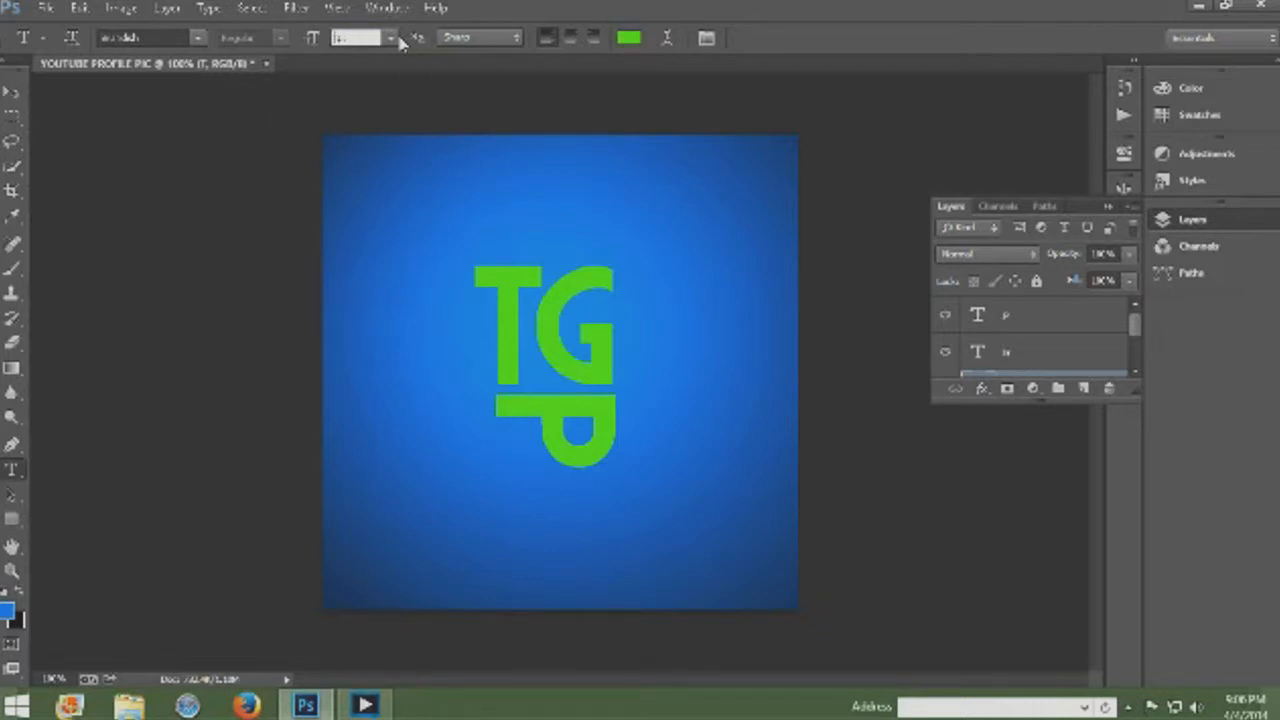
type("140pt")
key("Return")
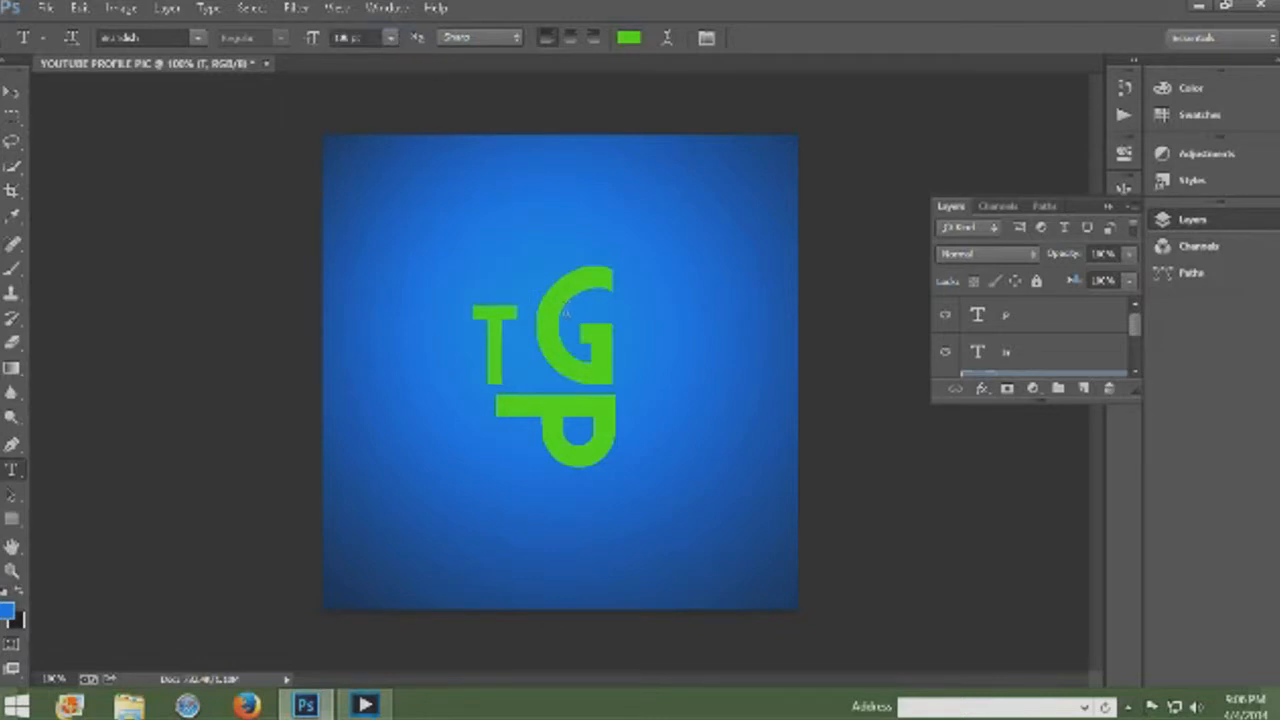
Step: Delete the shrunken T and retype it at its original larger size on the same text layer
left_click(497, 345)
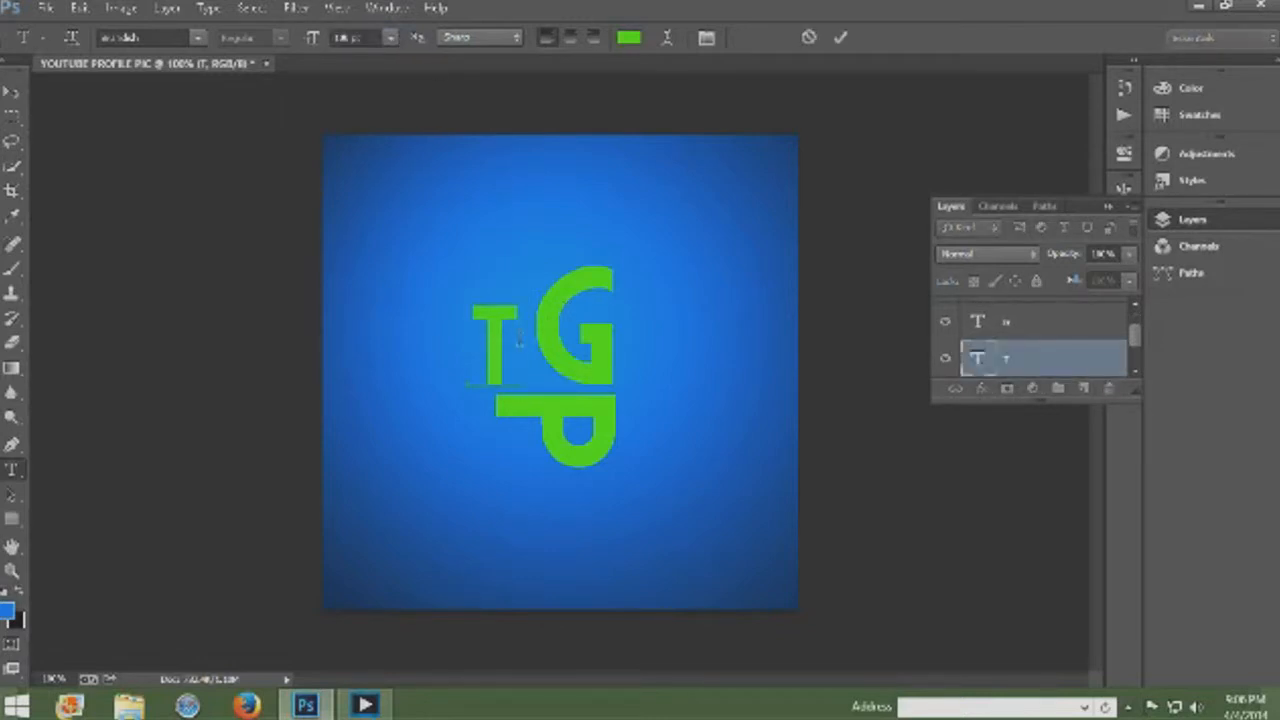
key("BackSpace")
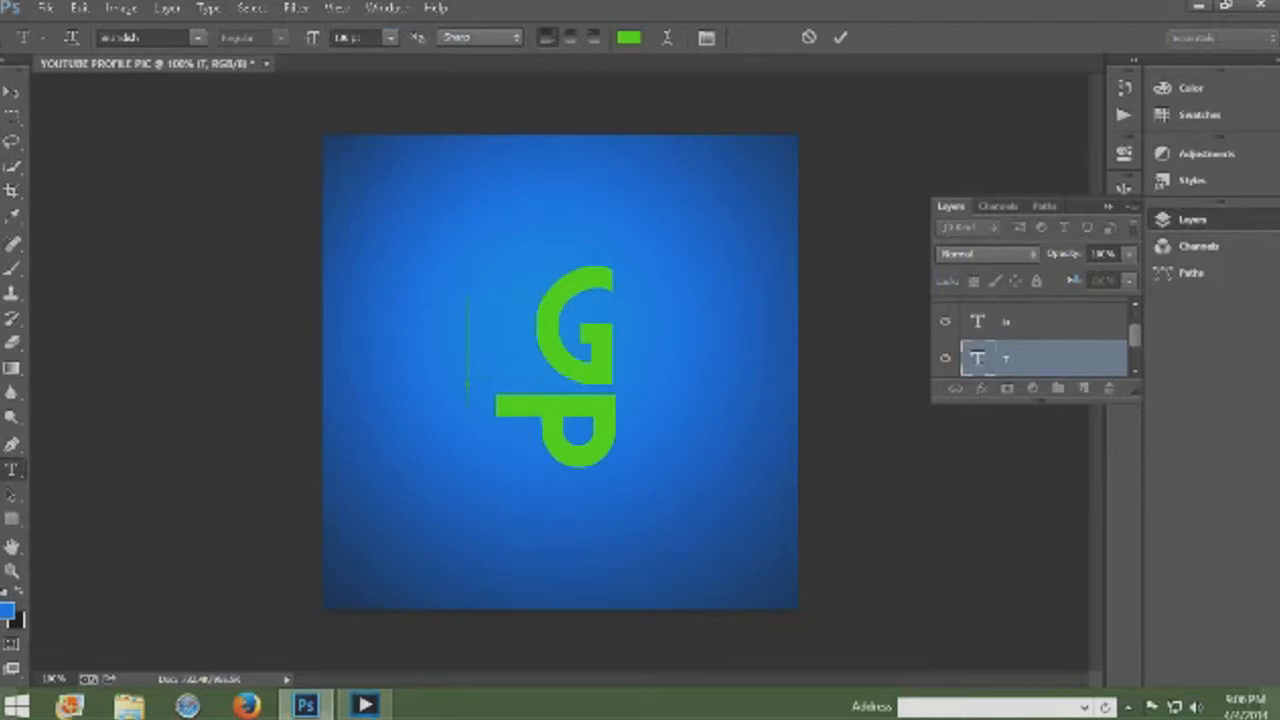
left_click(348, 38)
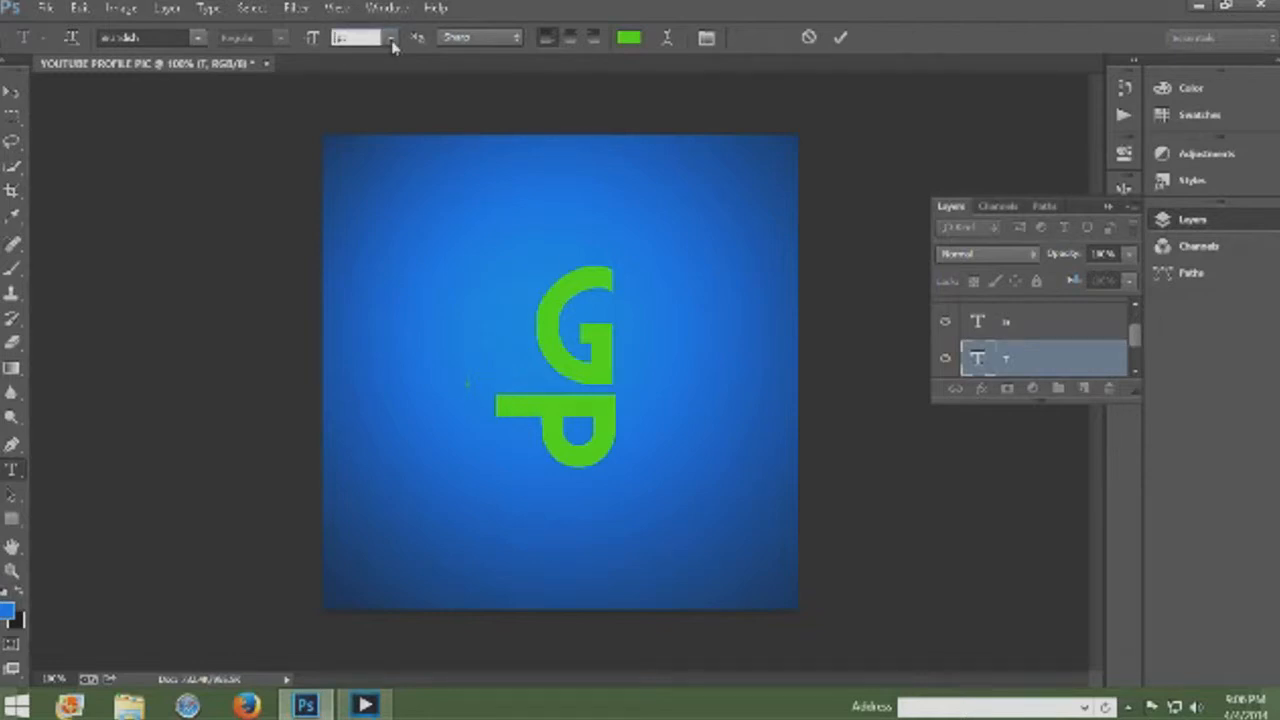
type("60")
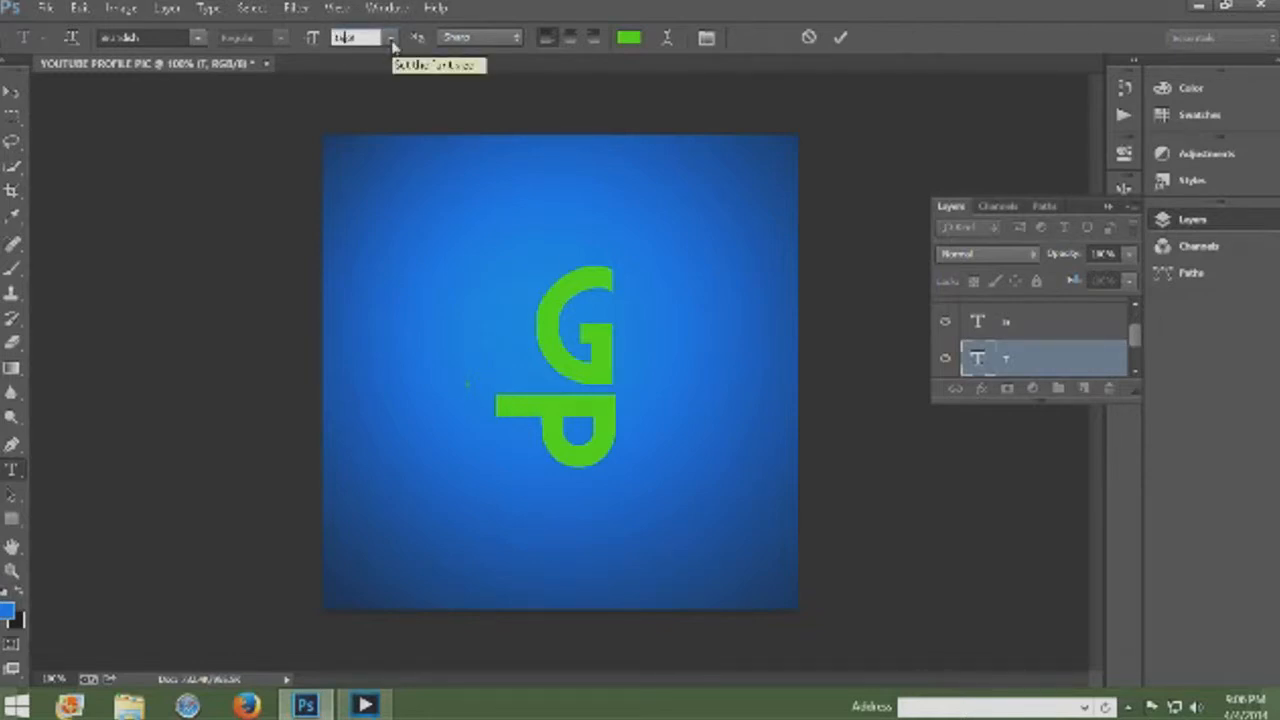
key("Return")
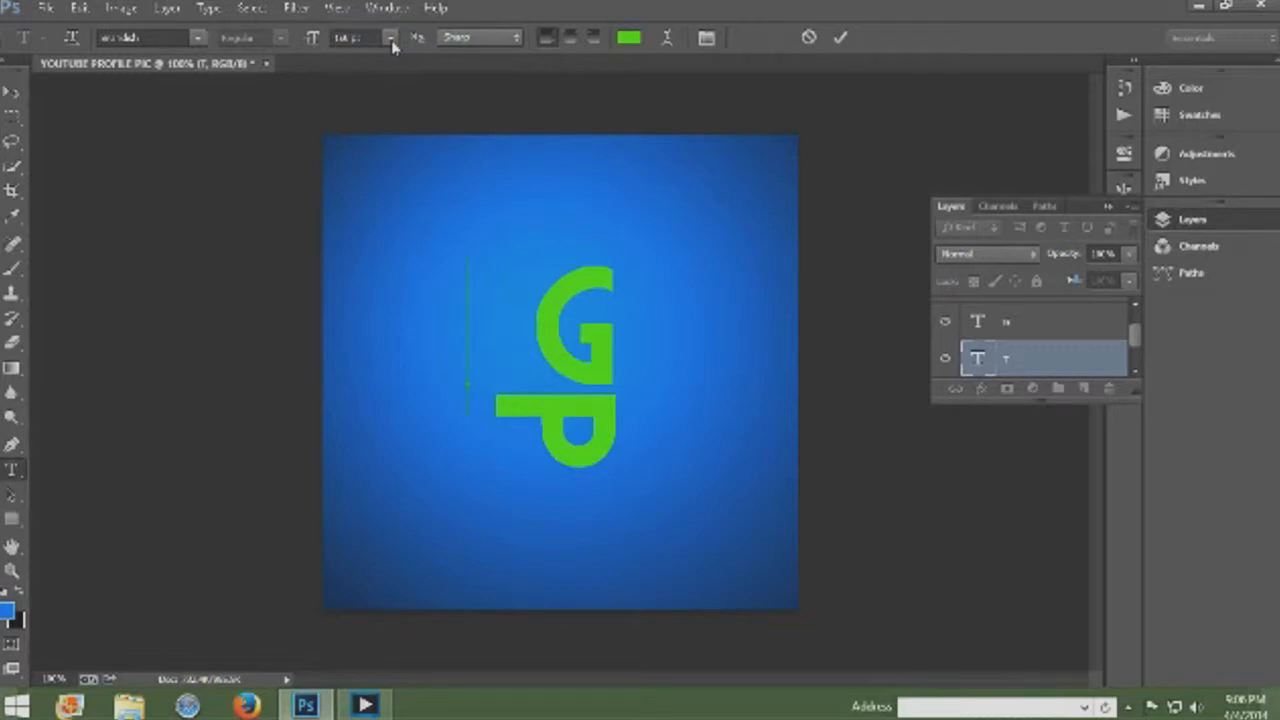
type("T")
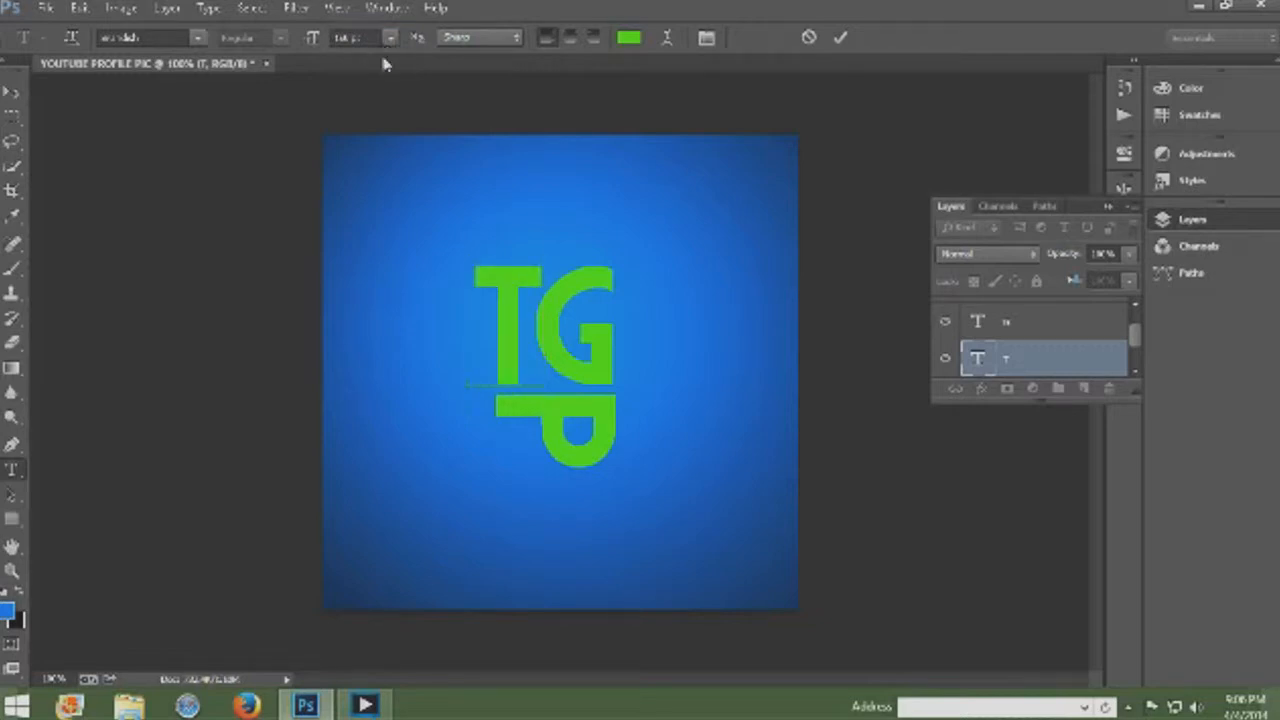
left_click(1040, 366)
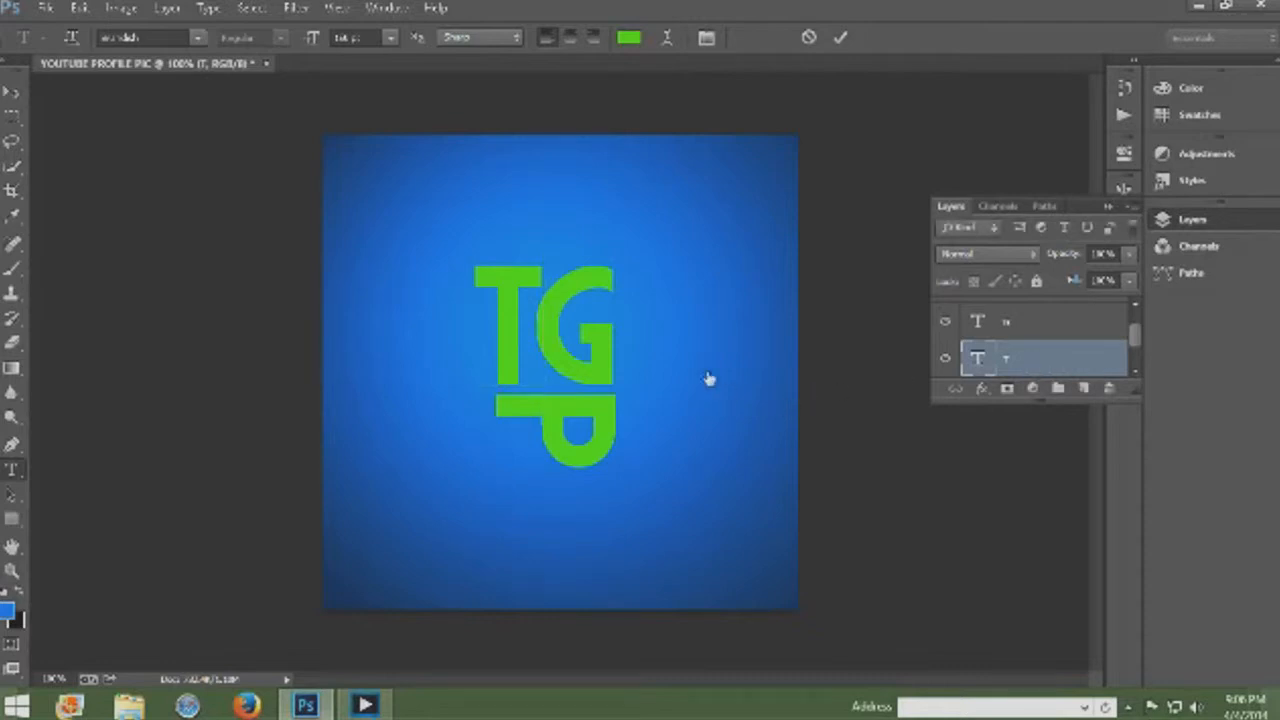
key("h")
double_click(1040, 358)
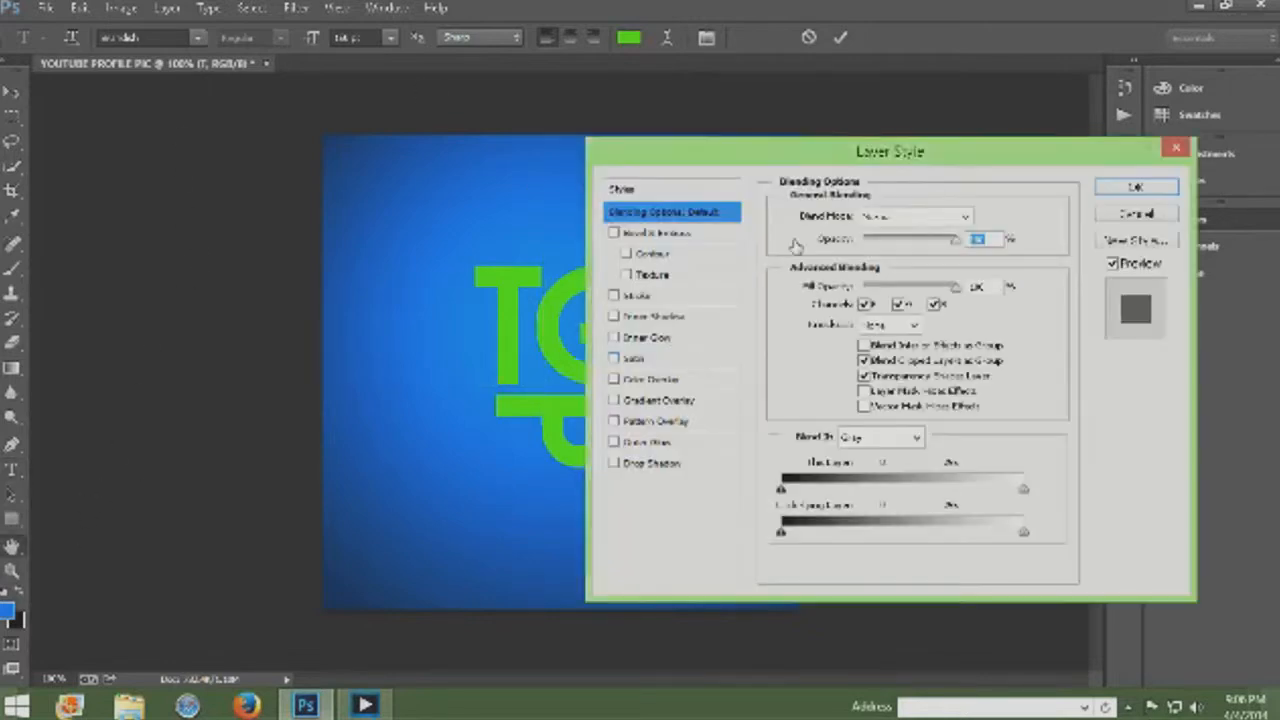
left_click(1176, 148)
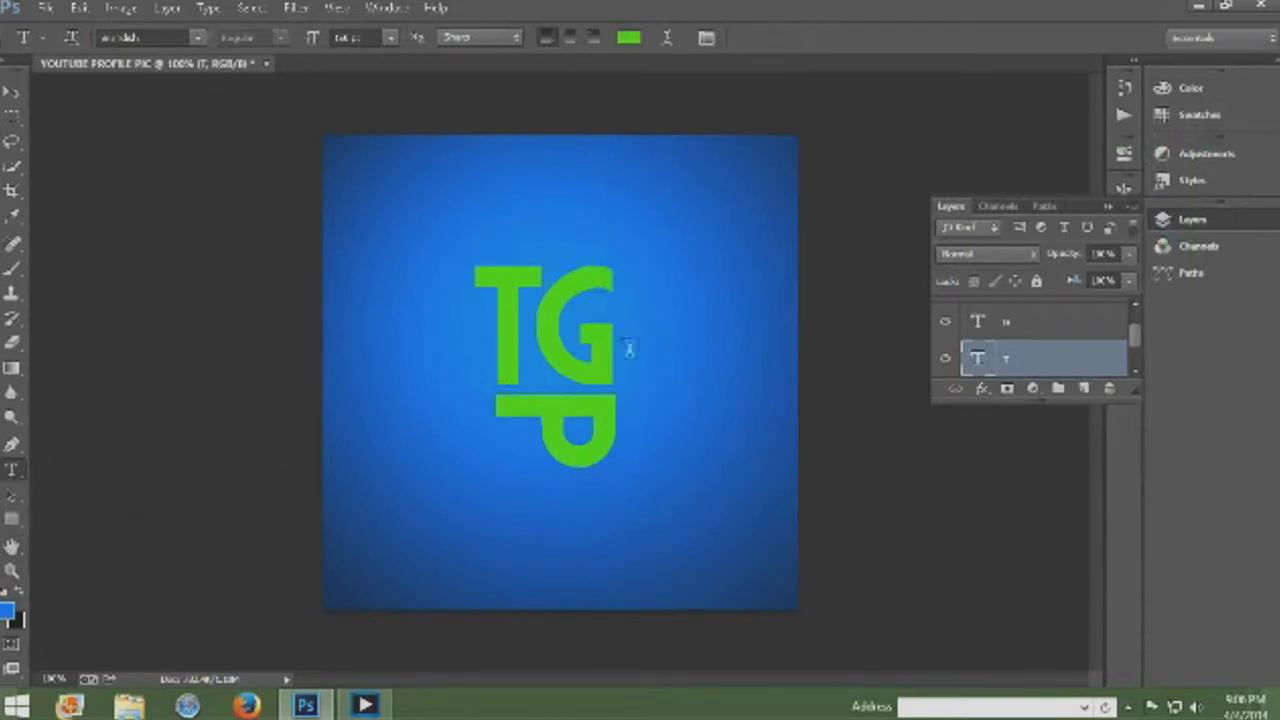
Step: Add the text 2001 at 100 pt on its own layer and move that layer above the P layer
left_click(696, 356)
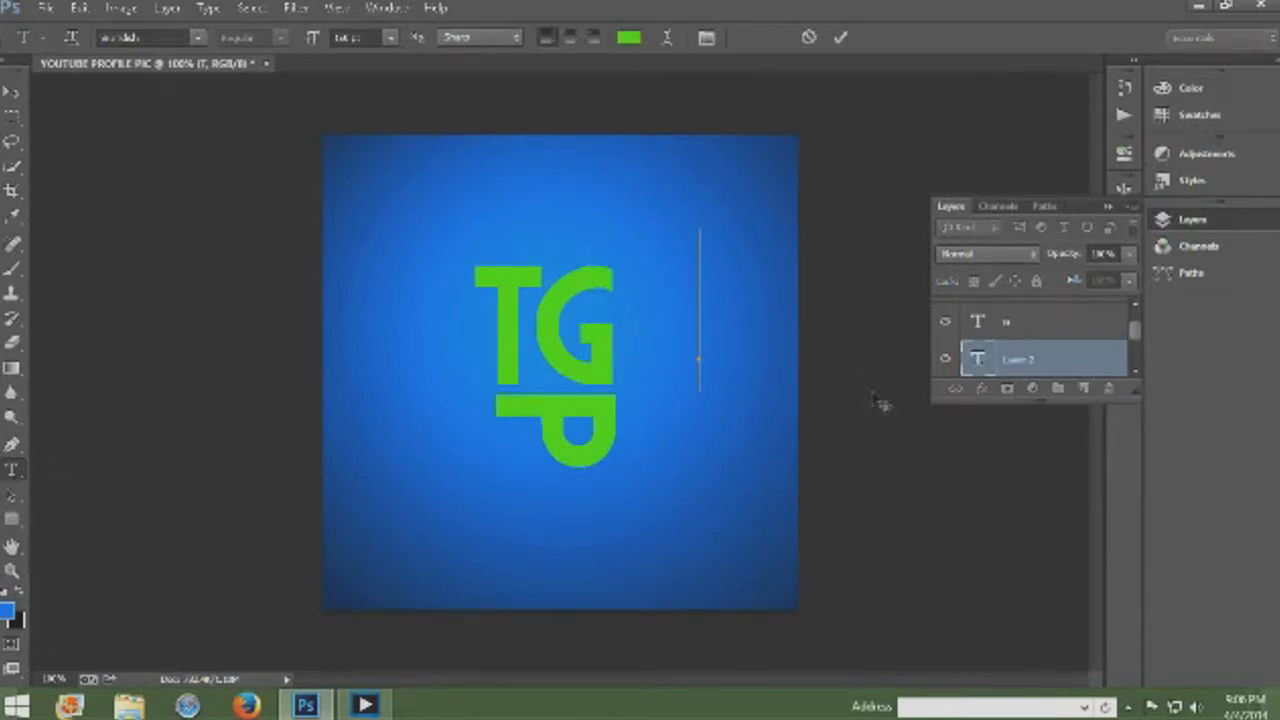
left_click(376, 38)
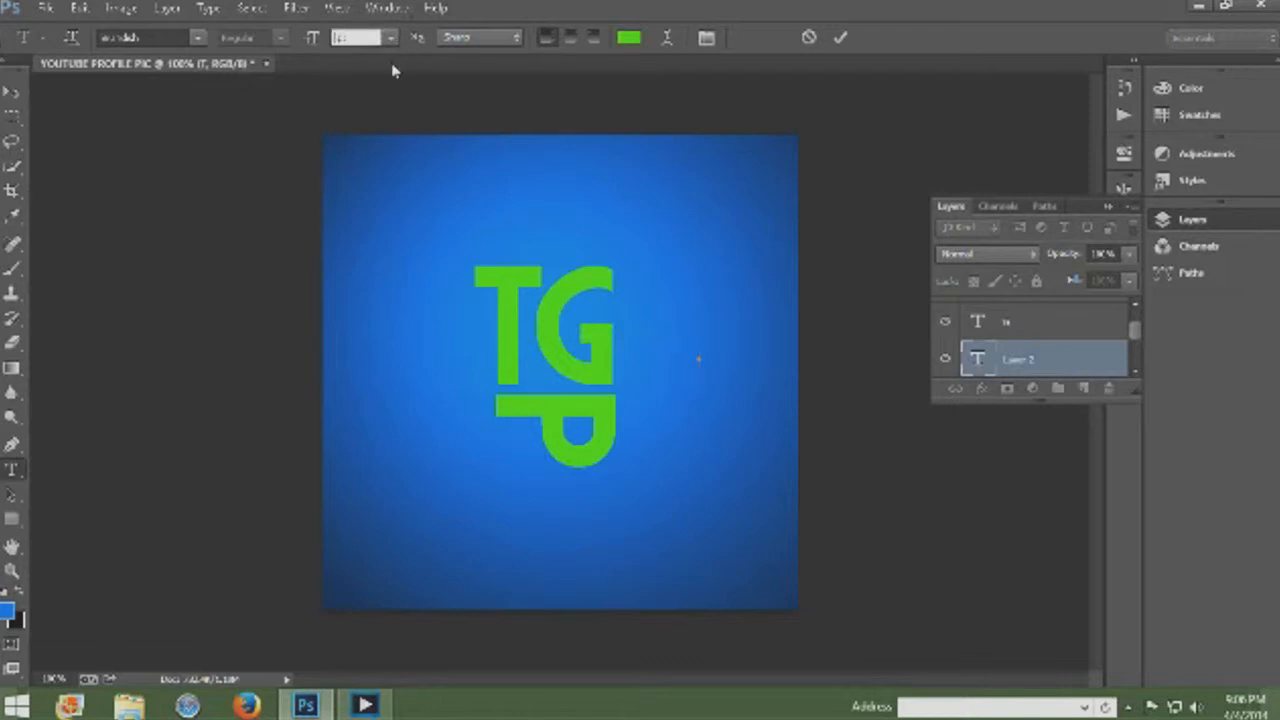
left_click(201, 37)
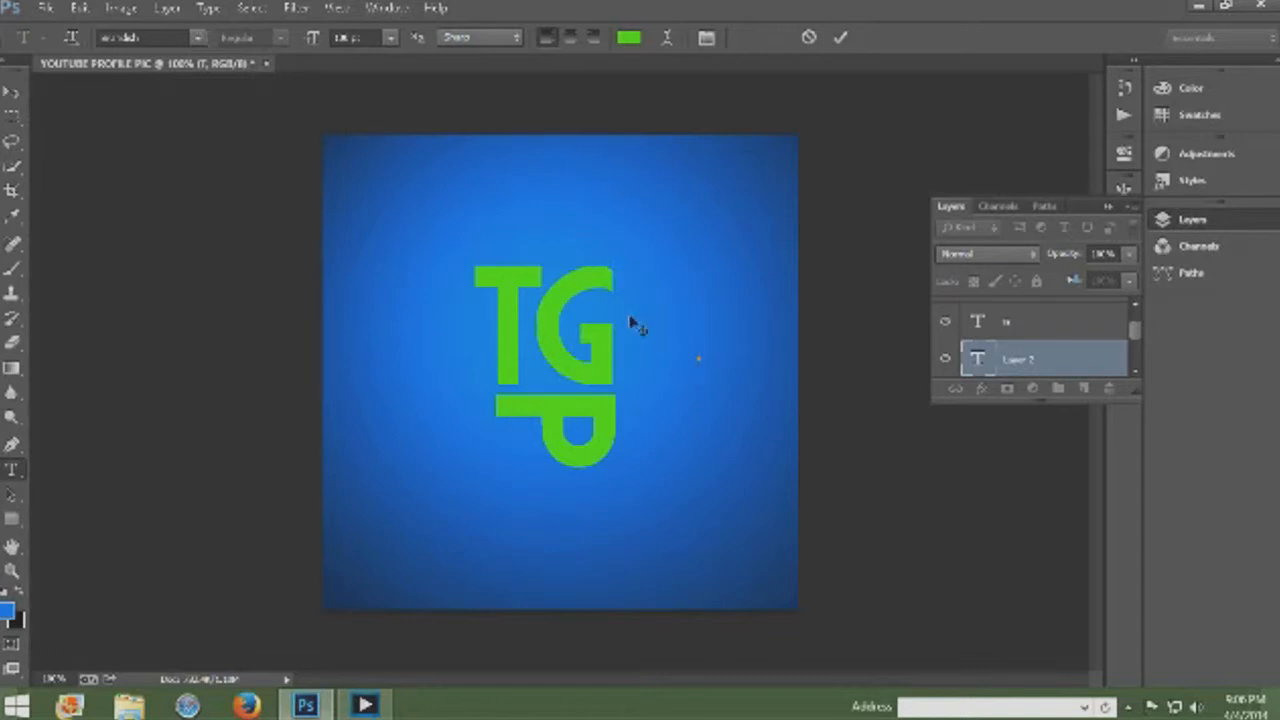
type("20")
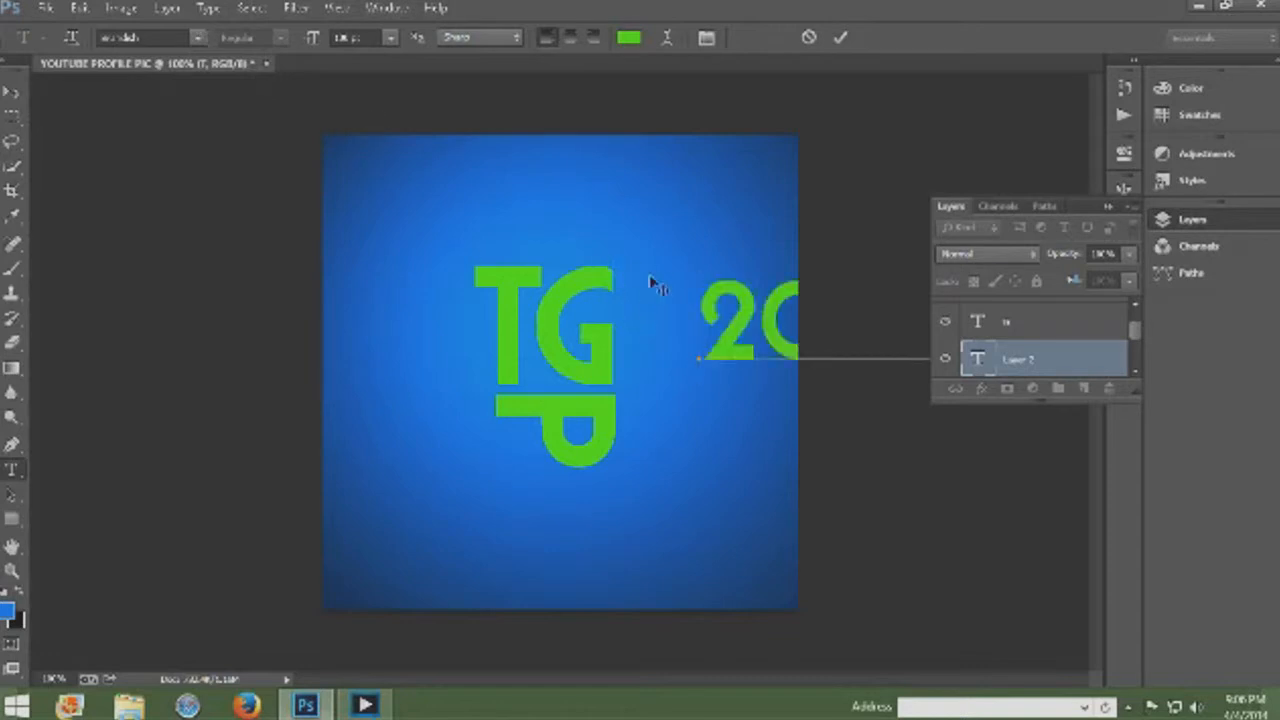
left_click_drag(746, 406, 517, 422)
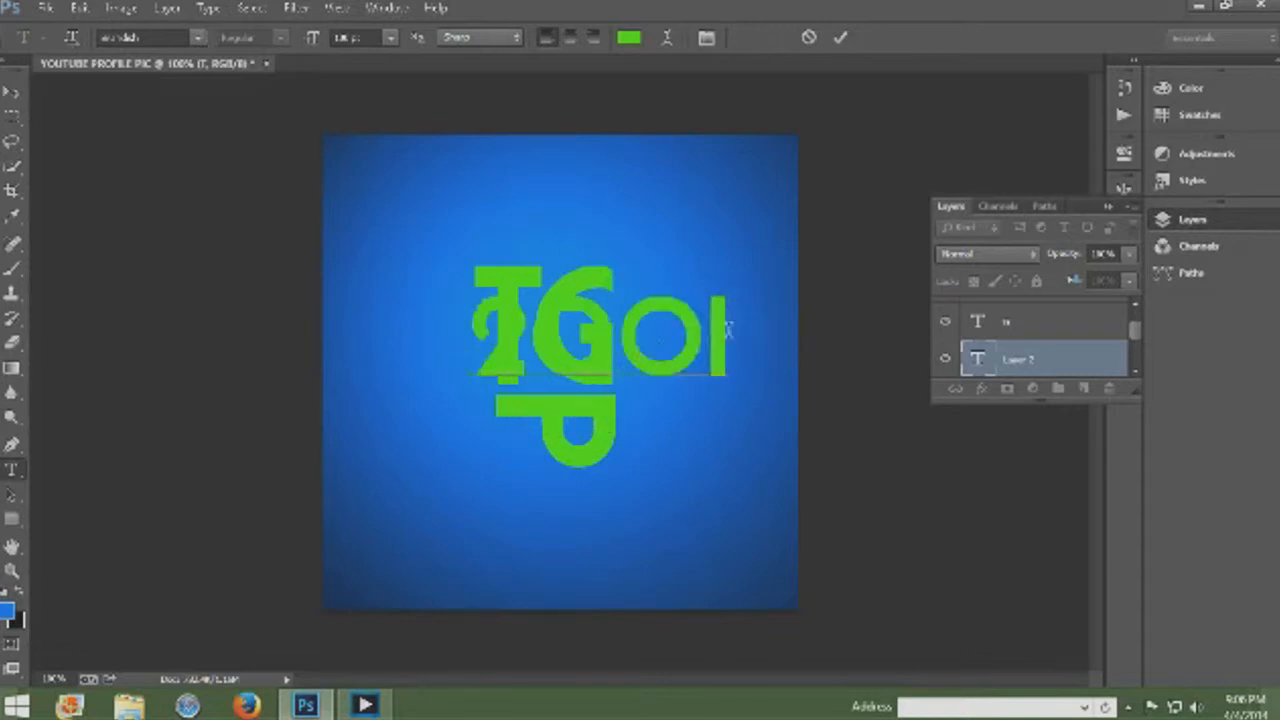
left_click(1046, 370)
left_click_drag(1049, 371, 1033, 304)
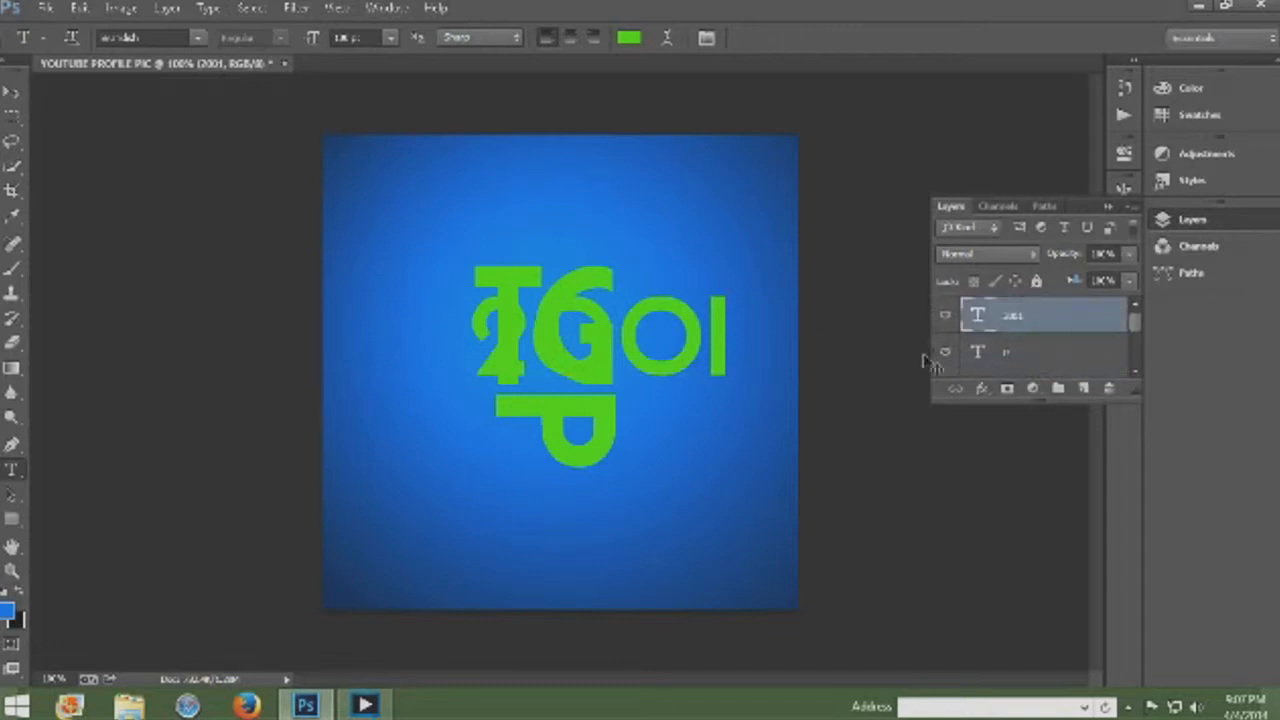
Step: Free-transform the 2001 text, rotating it 90° clockwise and placing it vertically just beside the G and P, slightly narrowed
key("ctrl+t")
right_click(684, 342)
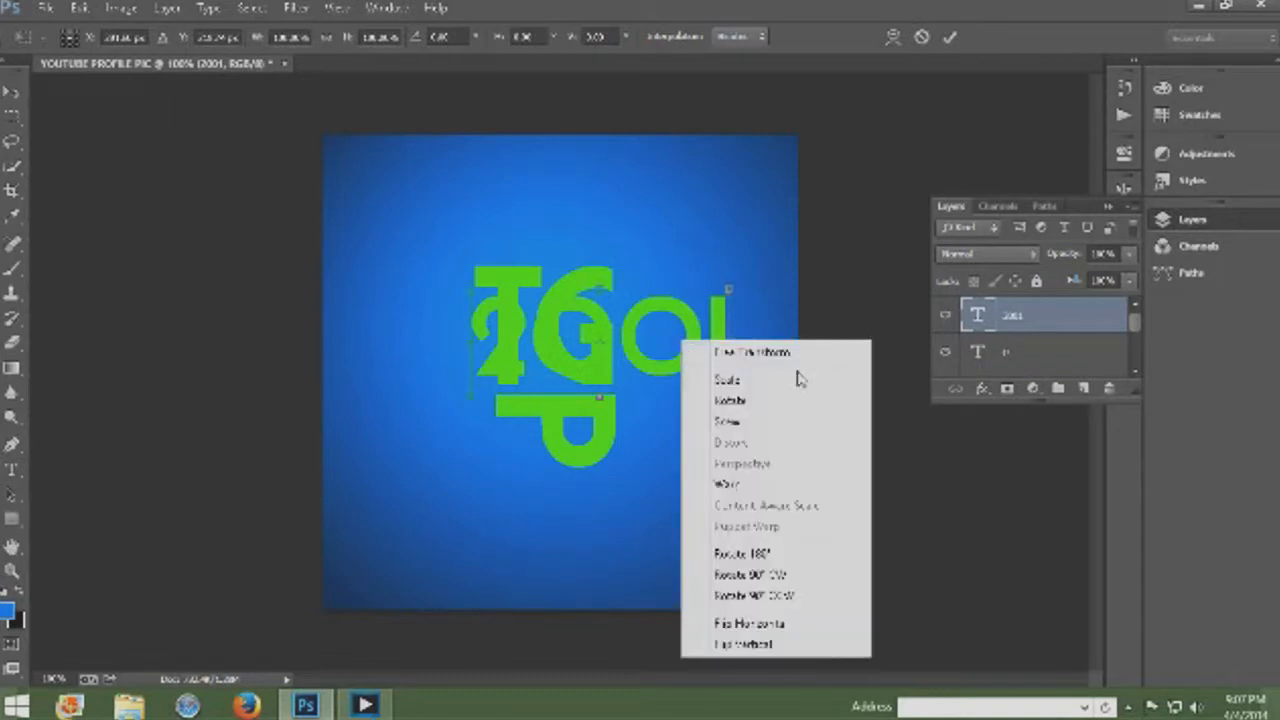
left_click(765, 576)
left_click_drag(628, 333, 684, 375)
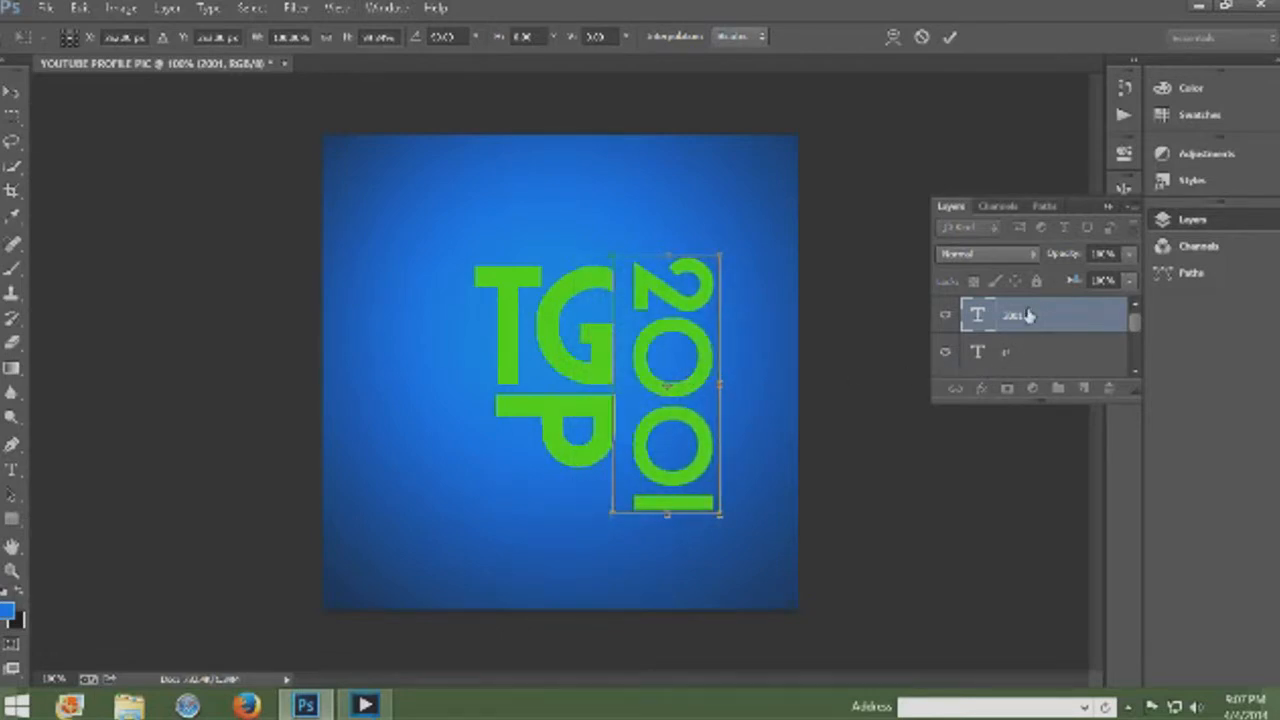
left_click_drag(625, 385, 631, 385)
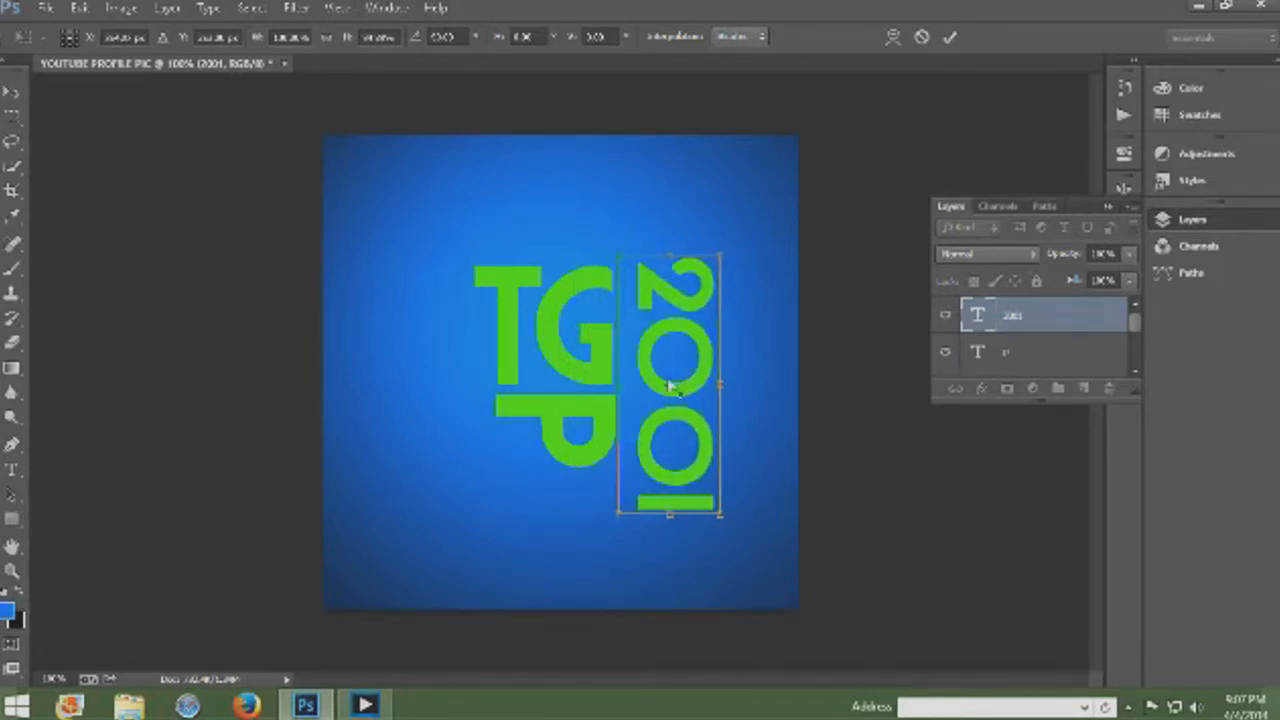
key("Return")
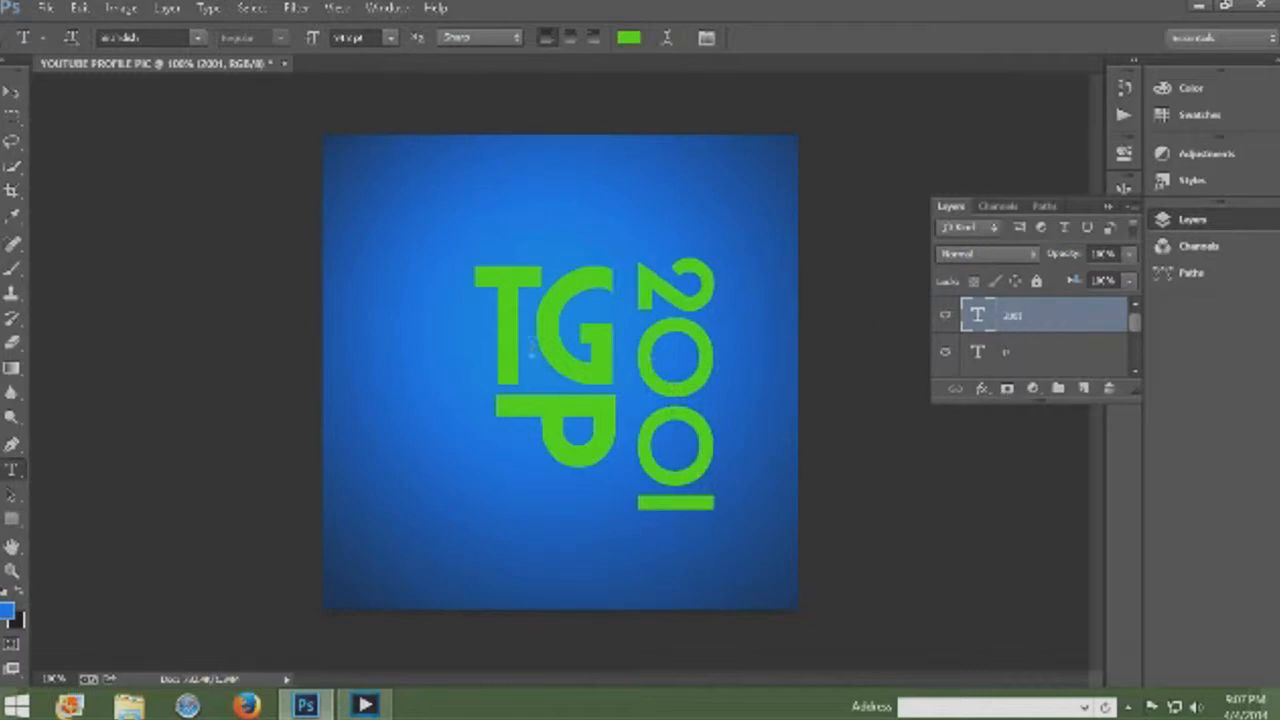
left_click(727, 337)
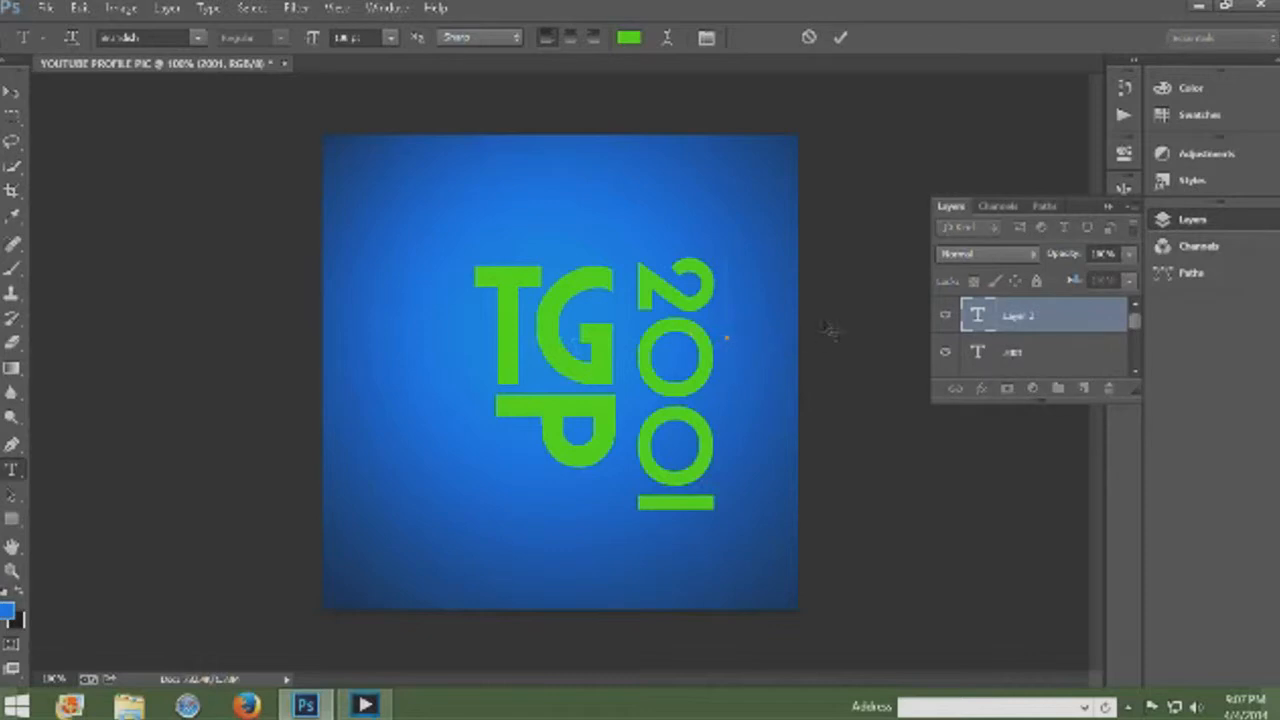
right_click(1040, 315)
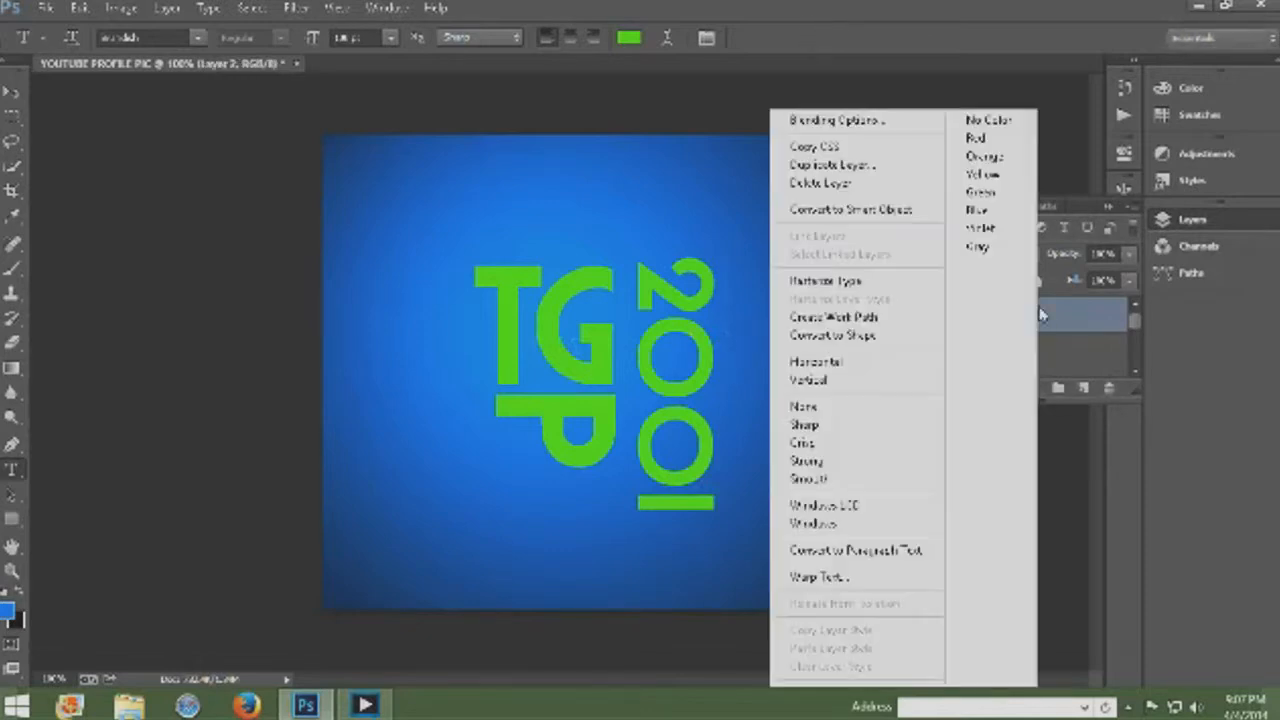
left_click(853, 184)
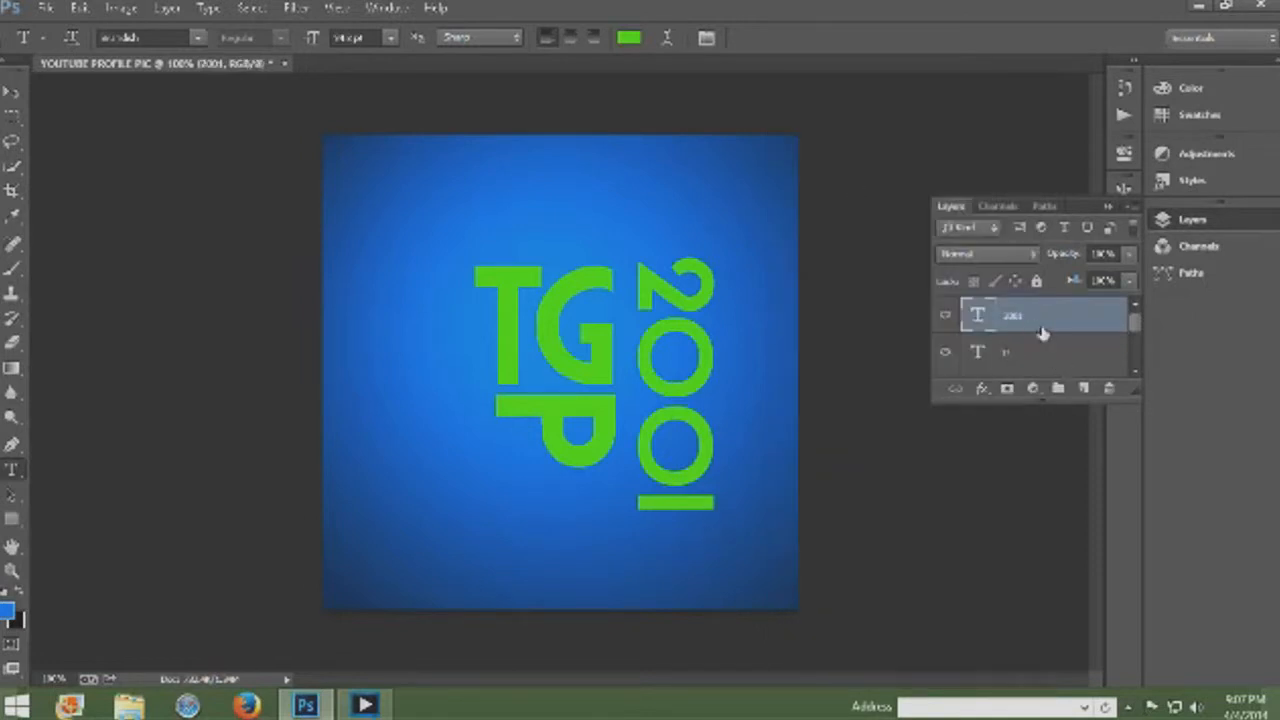
left_click(699, 486)
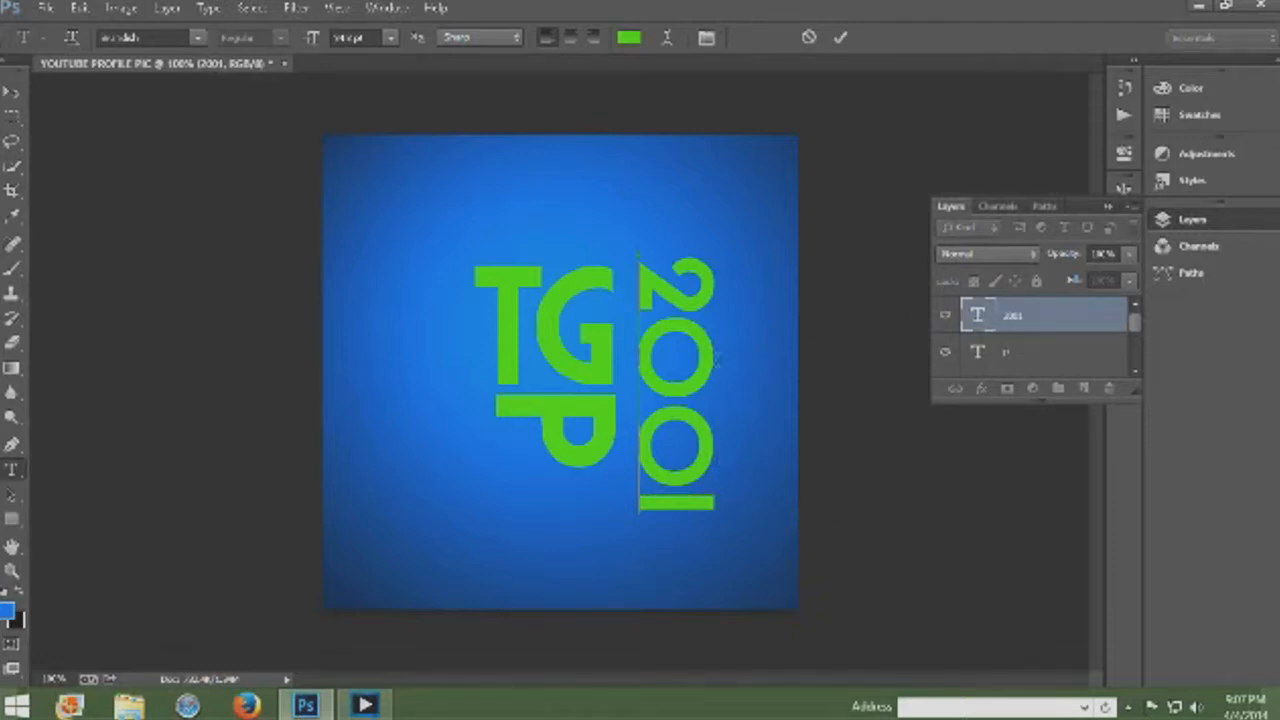
left_click(1050, 324)
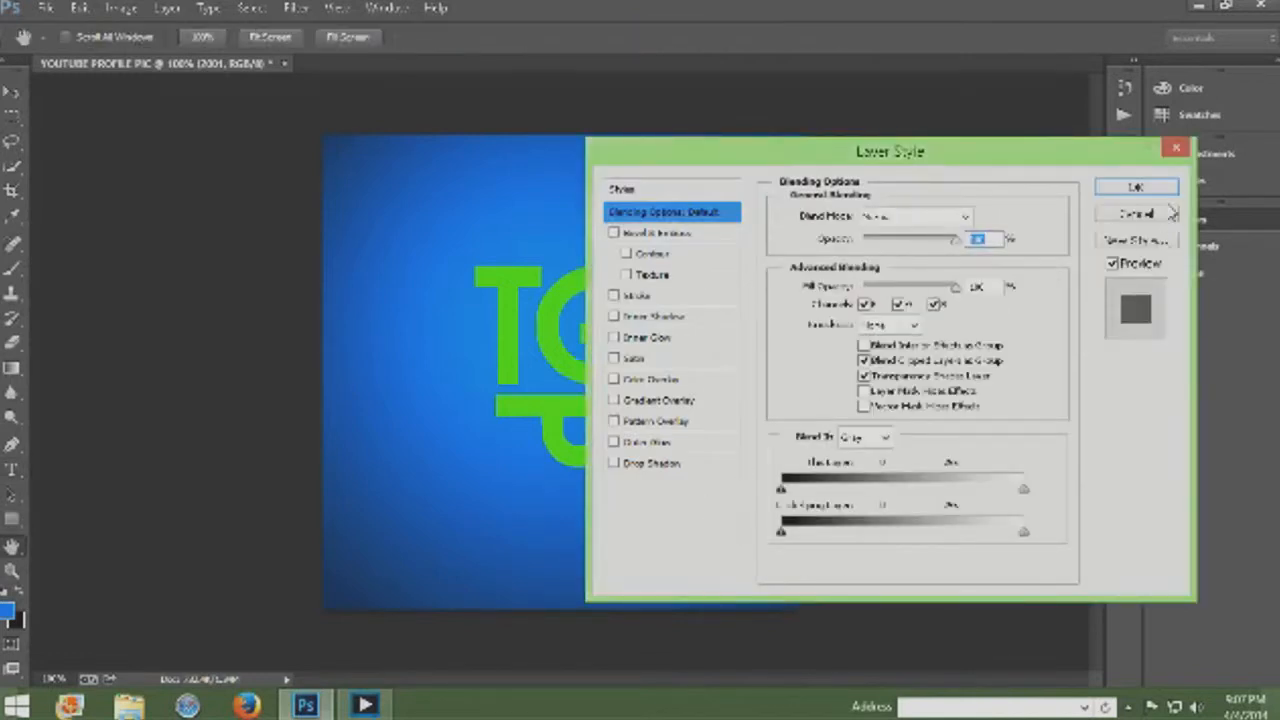
left_click(1176, 147)
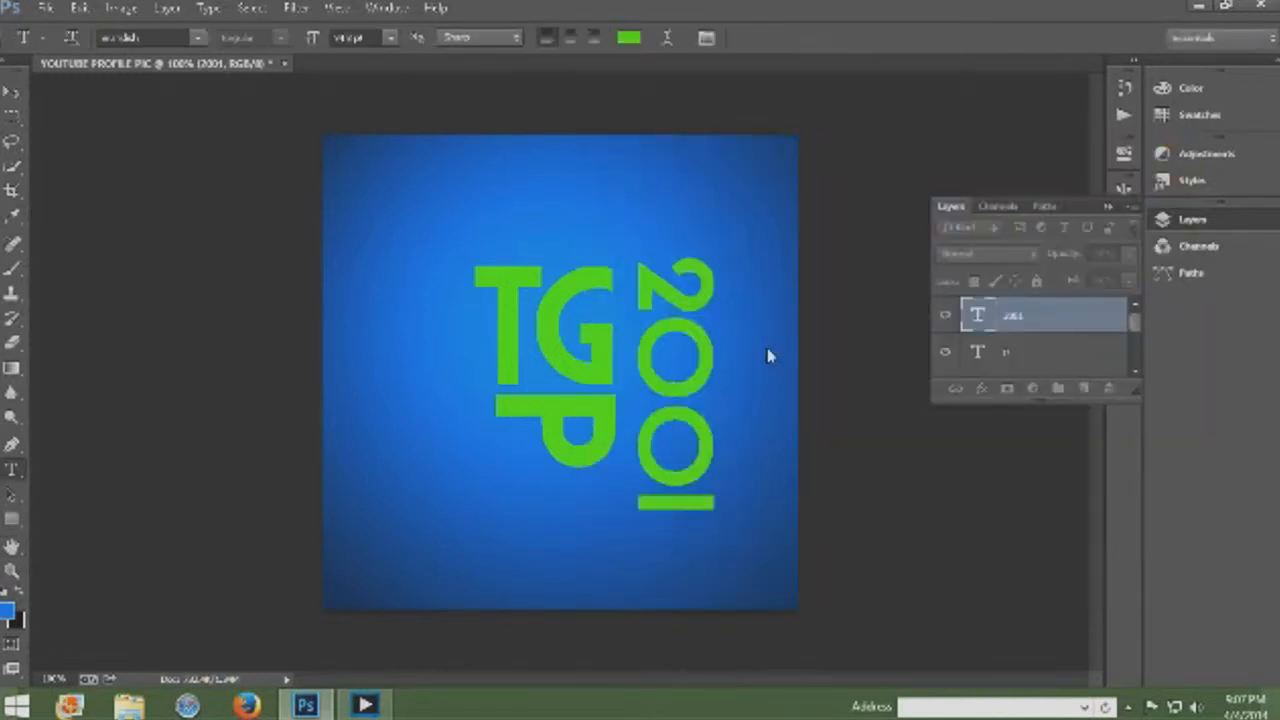
Step: Shorten the vertical 2001 text with Free Transform to match the height of the TGP letters and apply the change
key("ctrl+t")
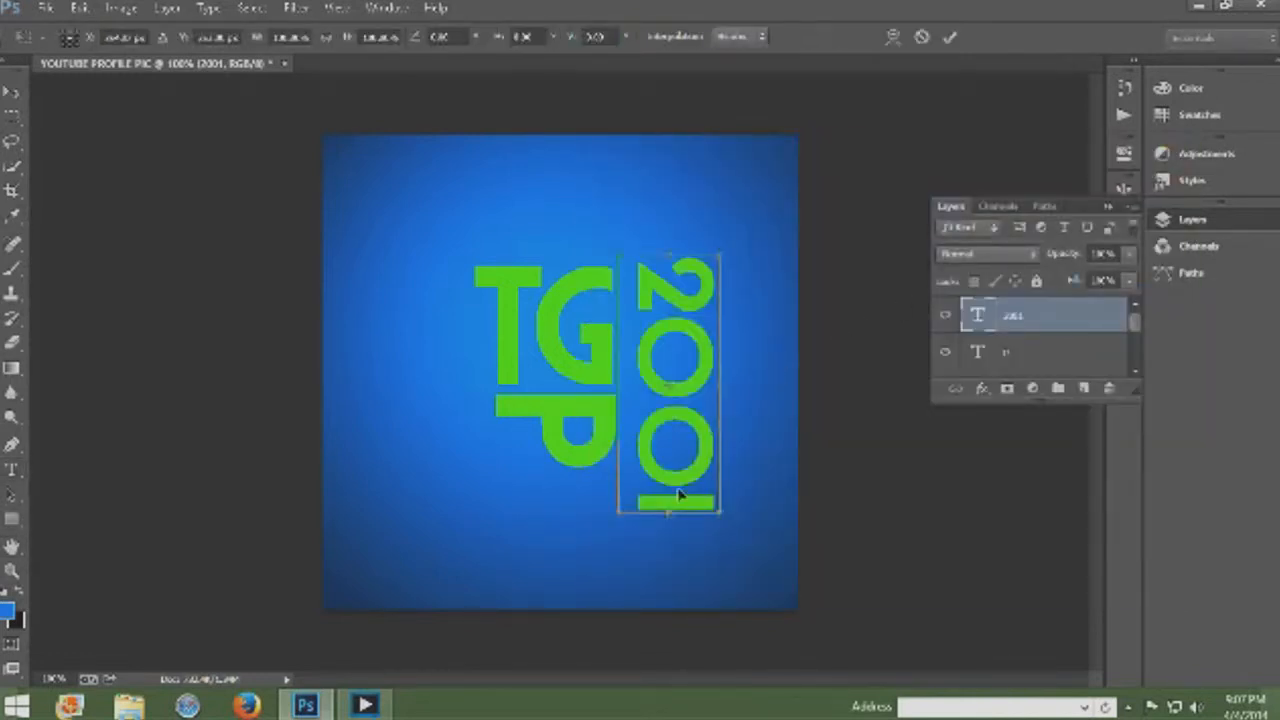
left_click_drag(670, 511, 676, 462)
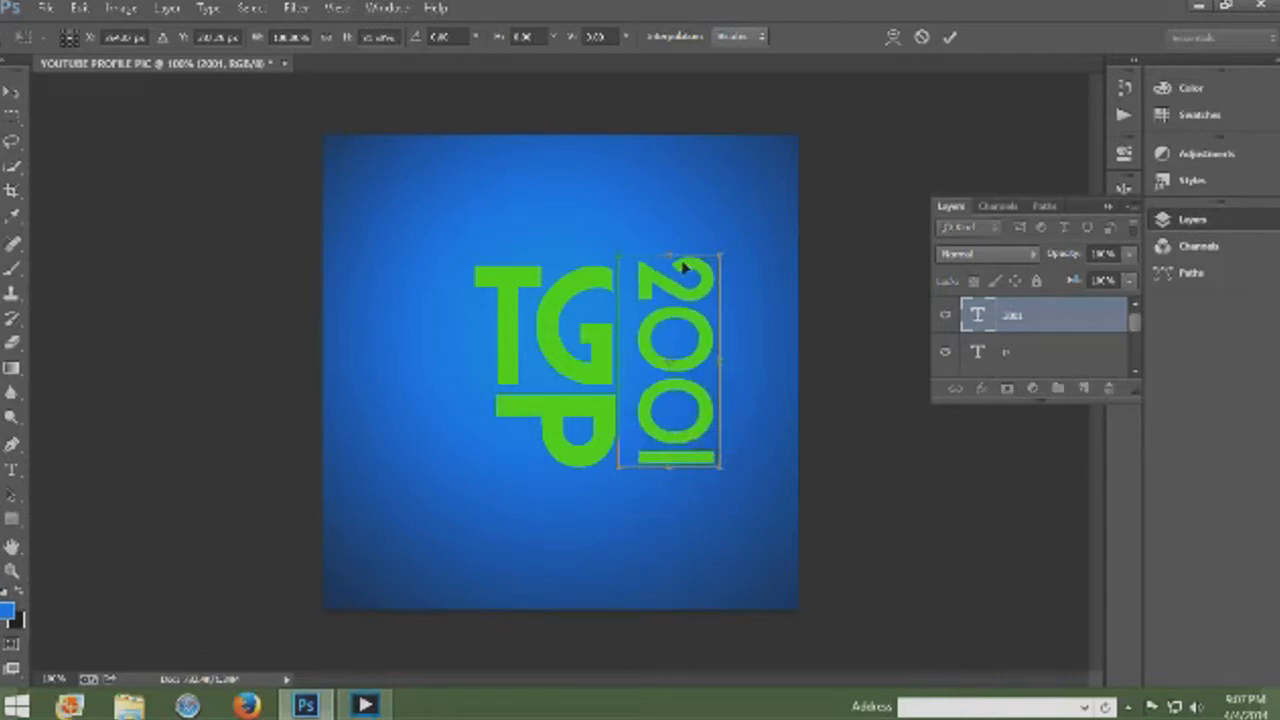
left_click_drag(673, 255, 674, 264)
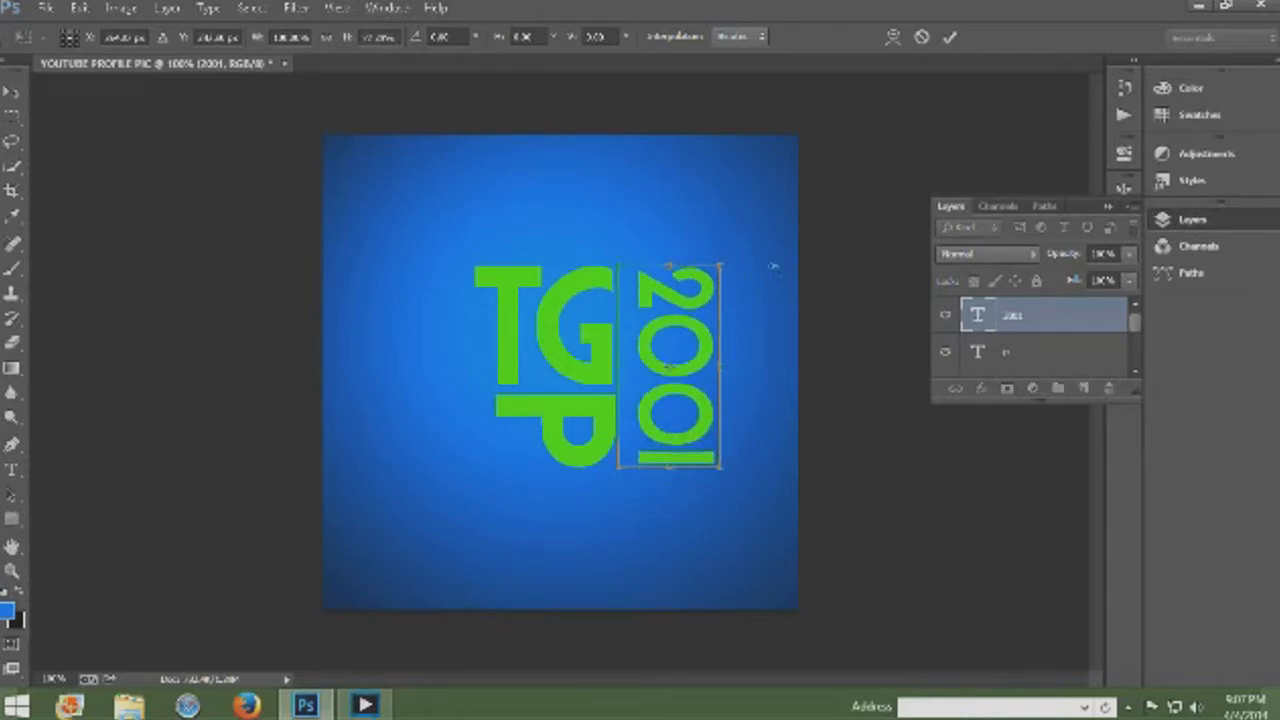
left_click_drag(670, 370, 738, 366)
key("Return")
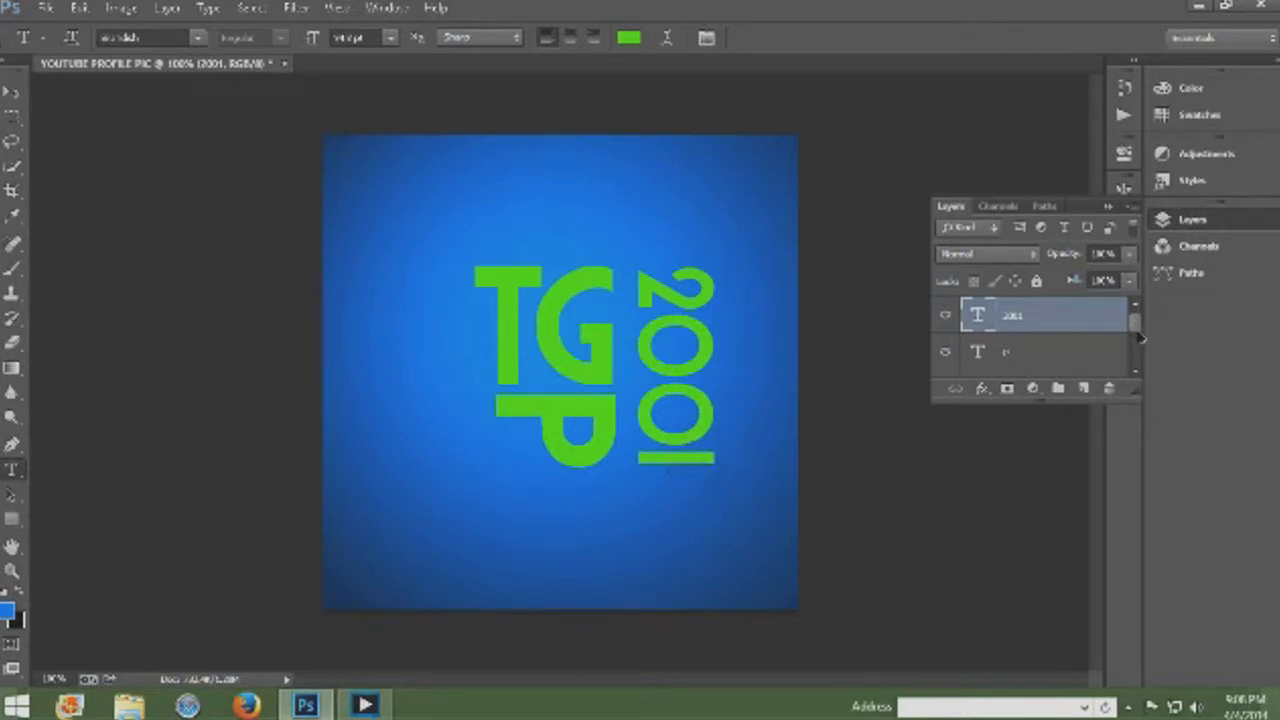
Step: Enable Bevel & Emboss, Stroke and Drop Shadow in the layer style of the T text layer
left_click_drag(1136, 330, 1137, 350)
left_click(1080, 362)
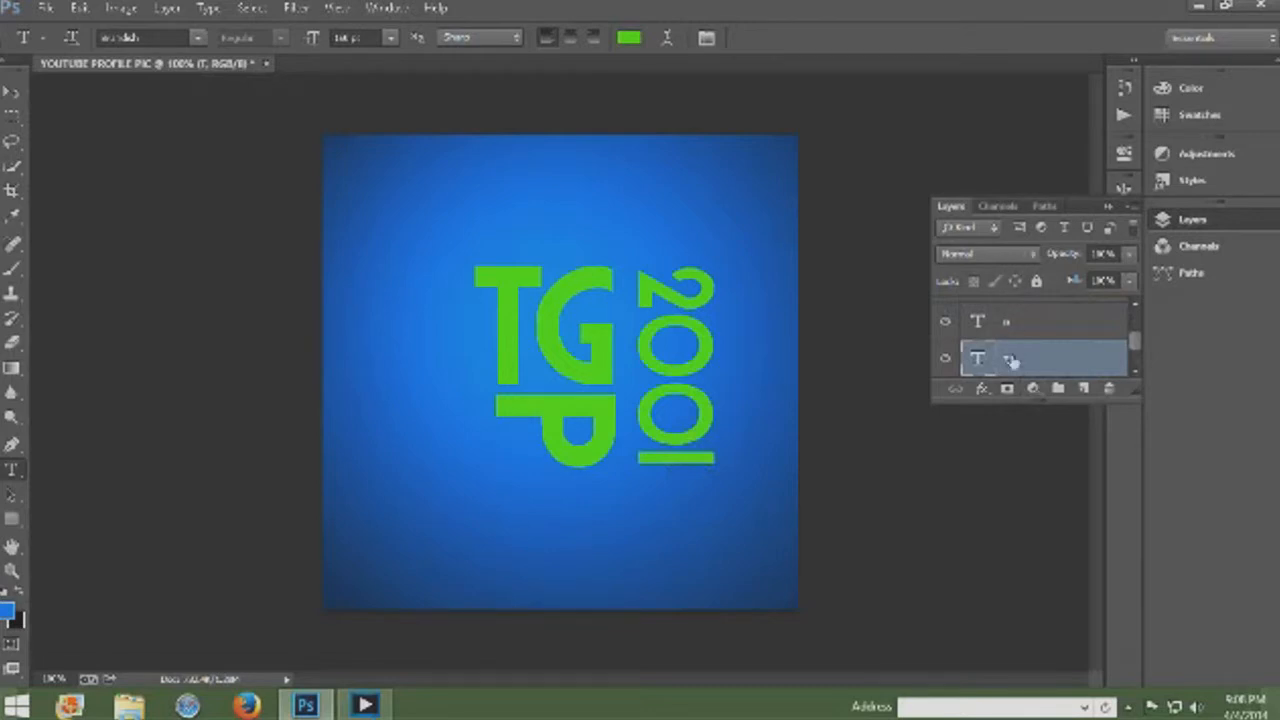
right_click(1010, 360)
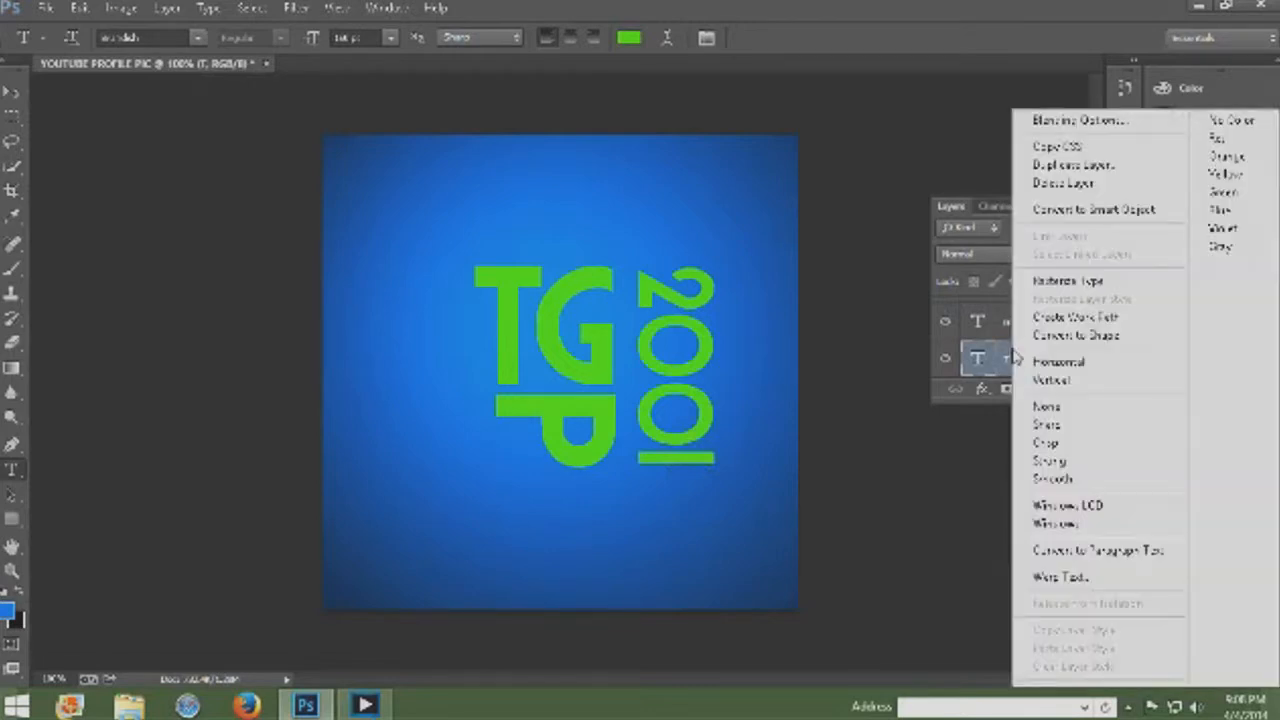
left_click(1102, 122)
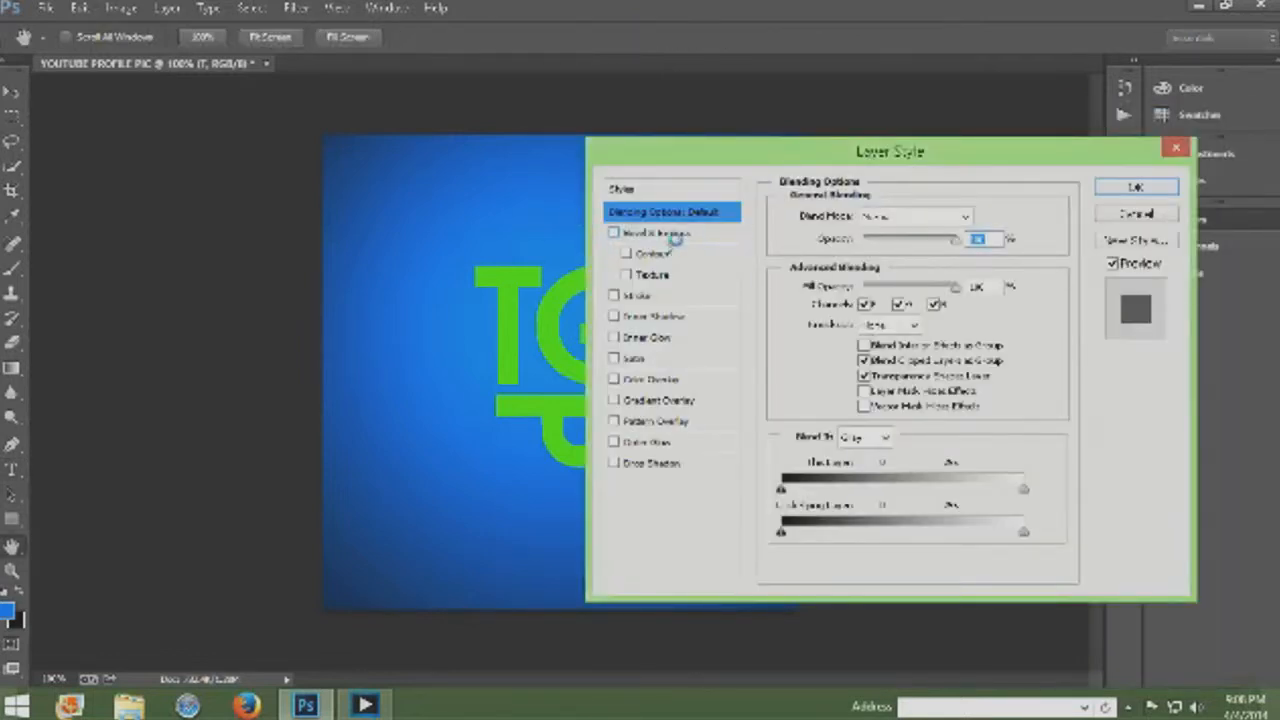
left_click(620, 233)
left_click(620, 296)
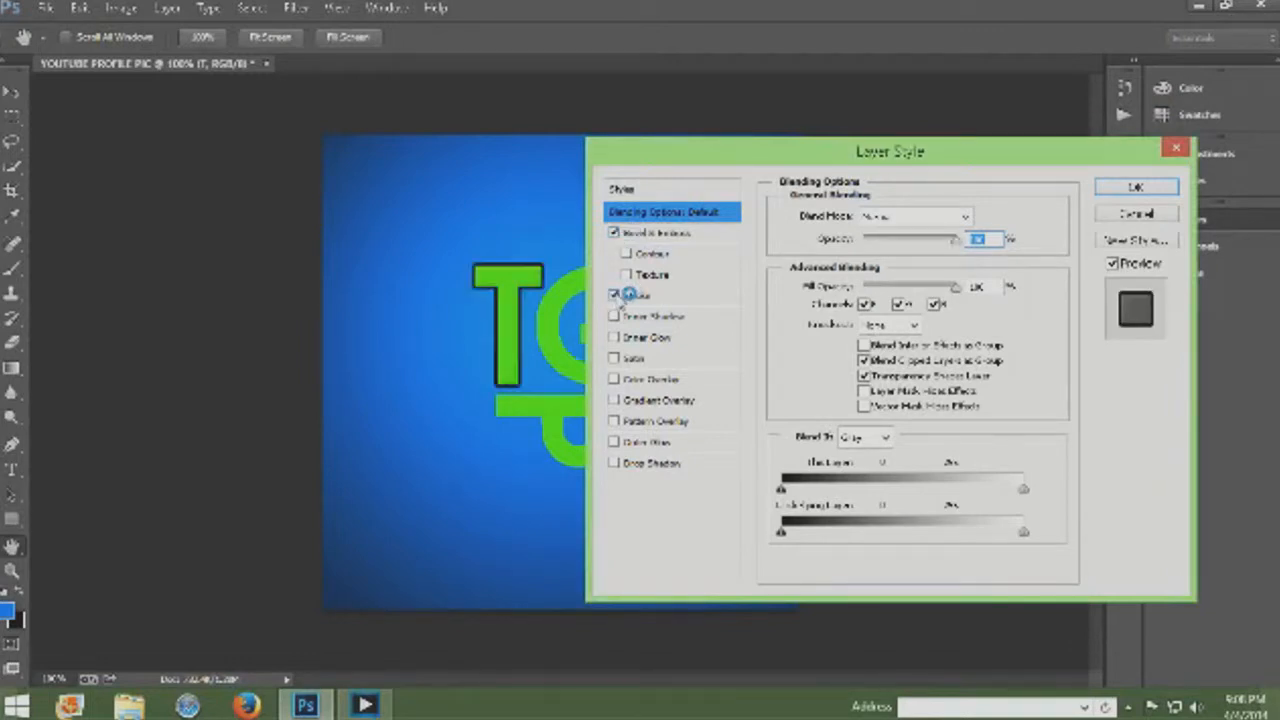
left_click(614, 463)
Step: Raise the T's Bevel & Emboss depth to about 250% and try adjusting the size of its black outside stroke
left_click(652, 233)
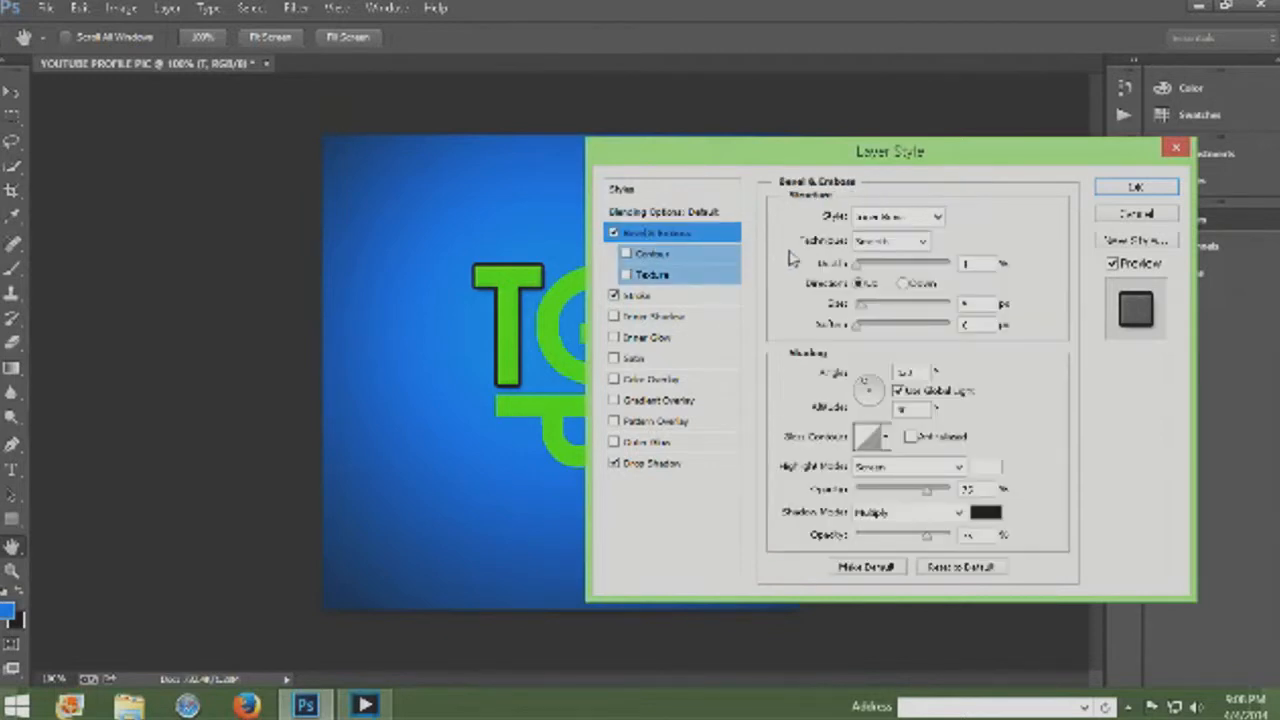
left_click_drag(857, 263, 884, 263)
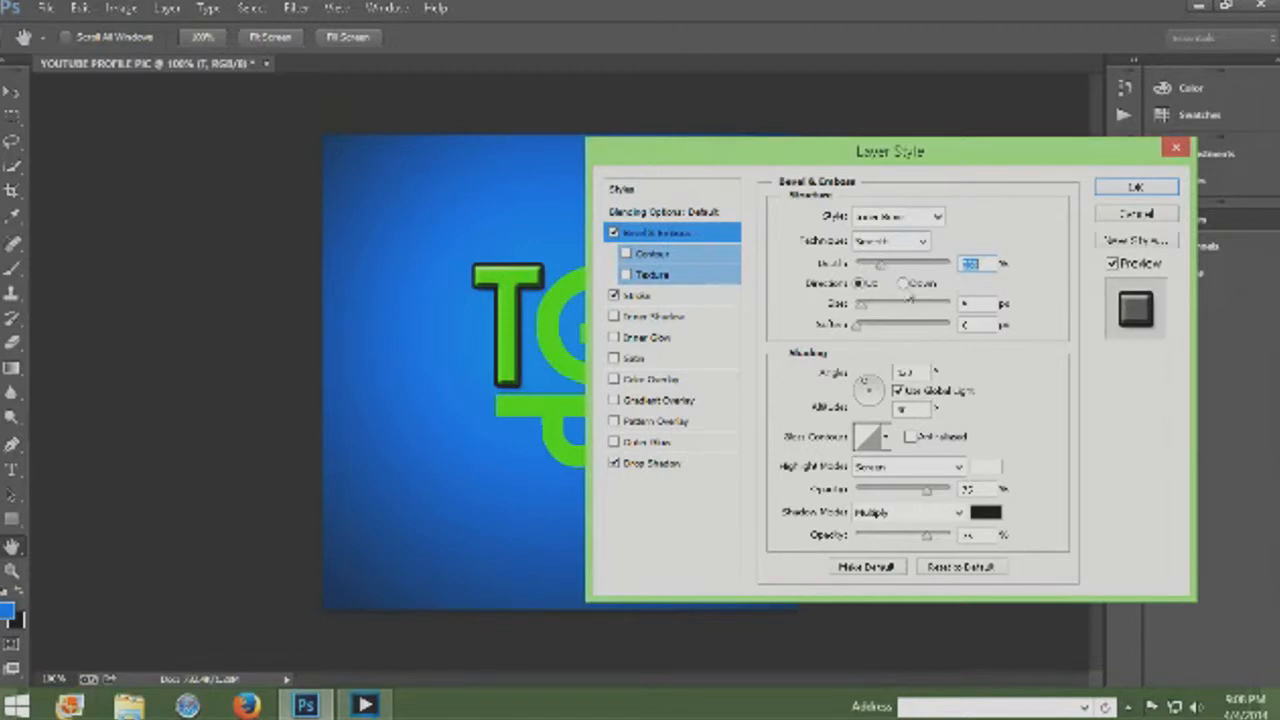
left_click(666, 297)
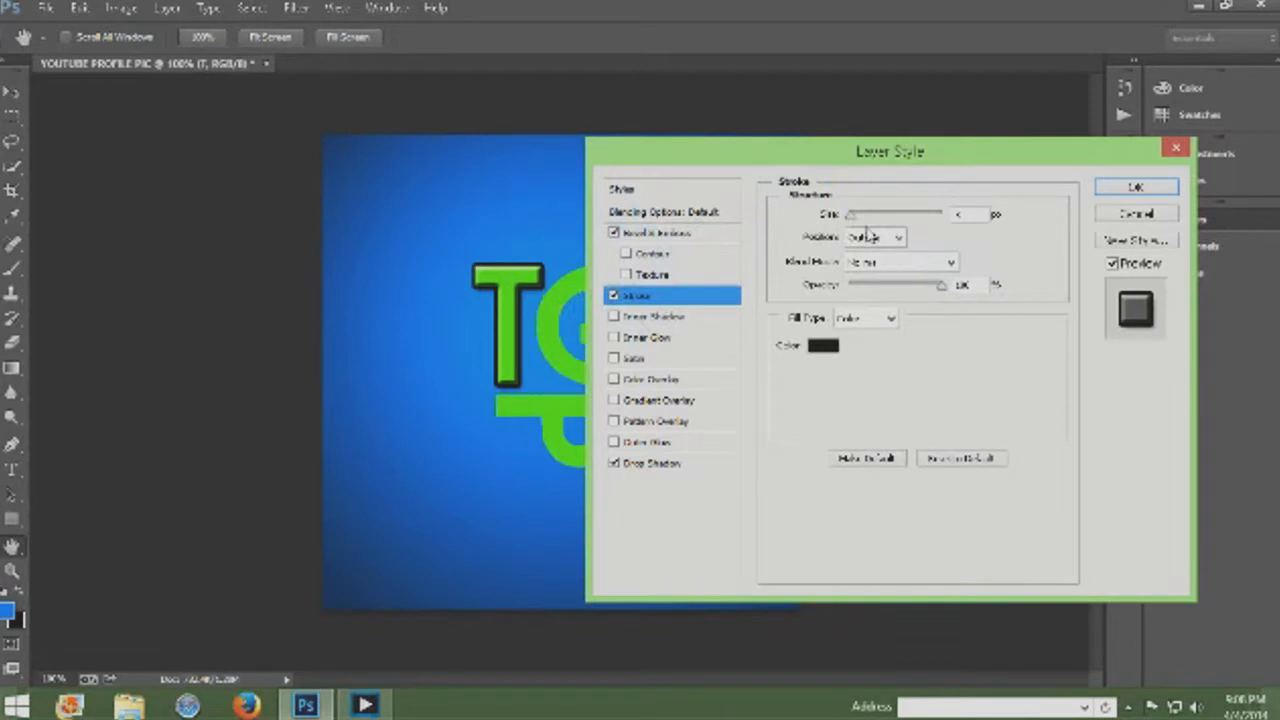
left_click_drag(850, 215, 857, 217)
right_click(486, 289)
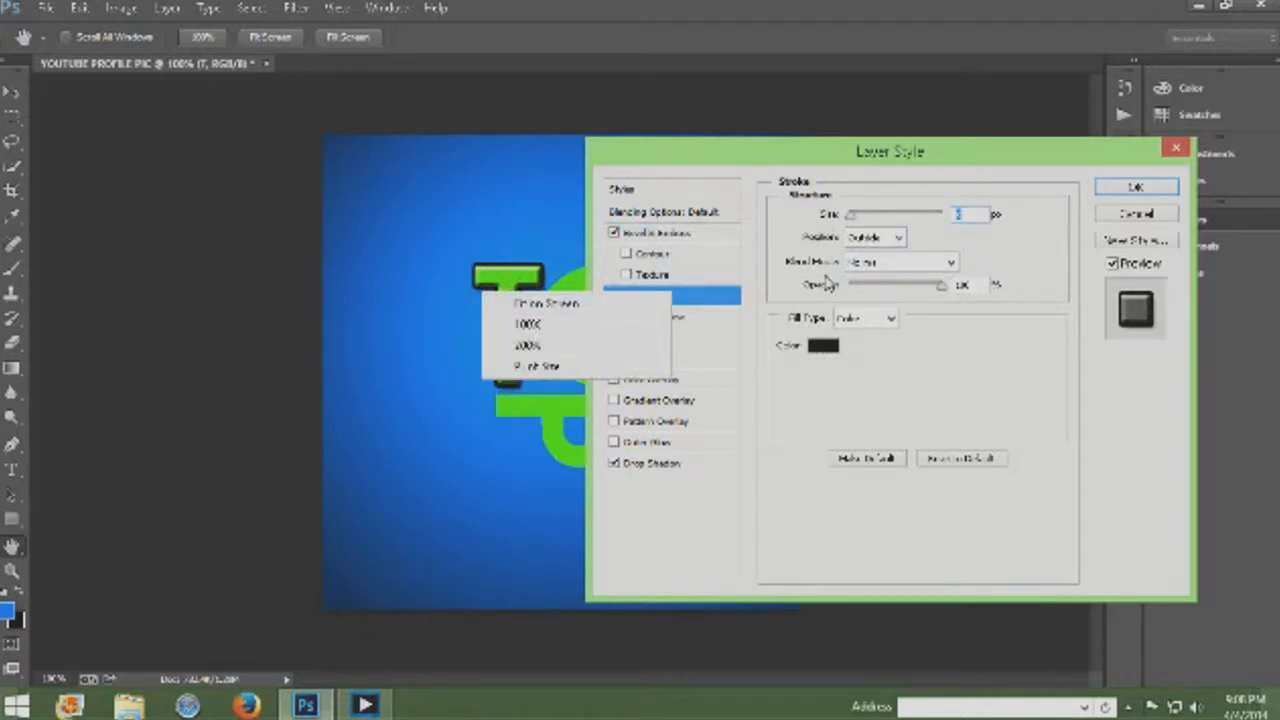
left_click(703, 378)
Step: Increase the opacity of the T's drop shadow slightly and apply the layer style
left_click(645, 465)
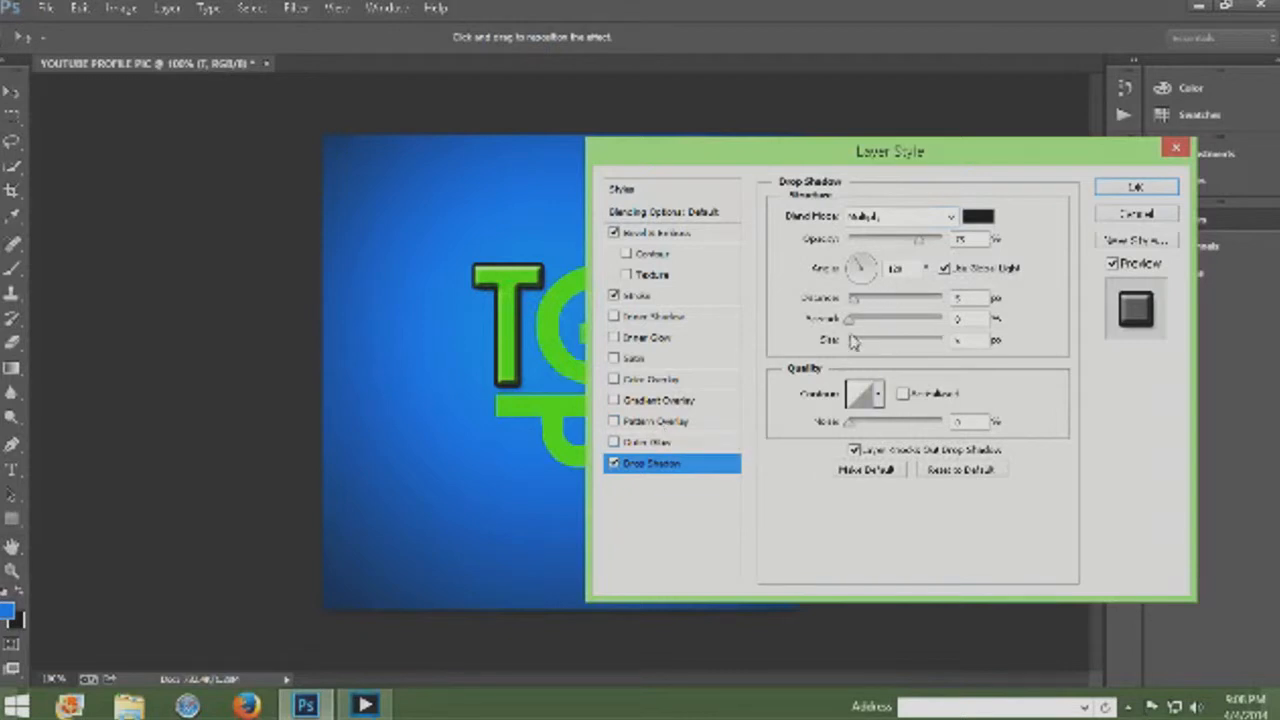
left_click_drag(927, 247, 928, 252)
left_click(1133, 187)
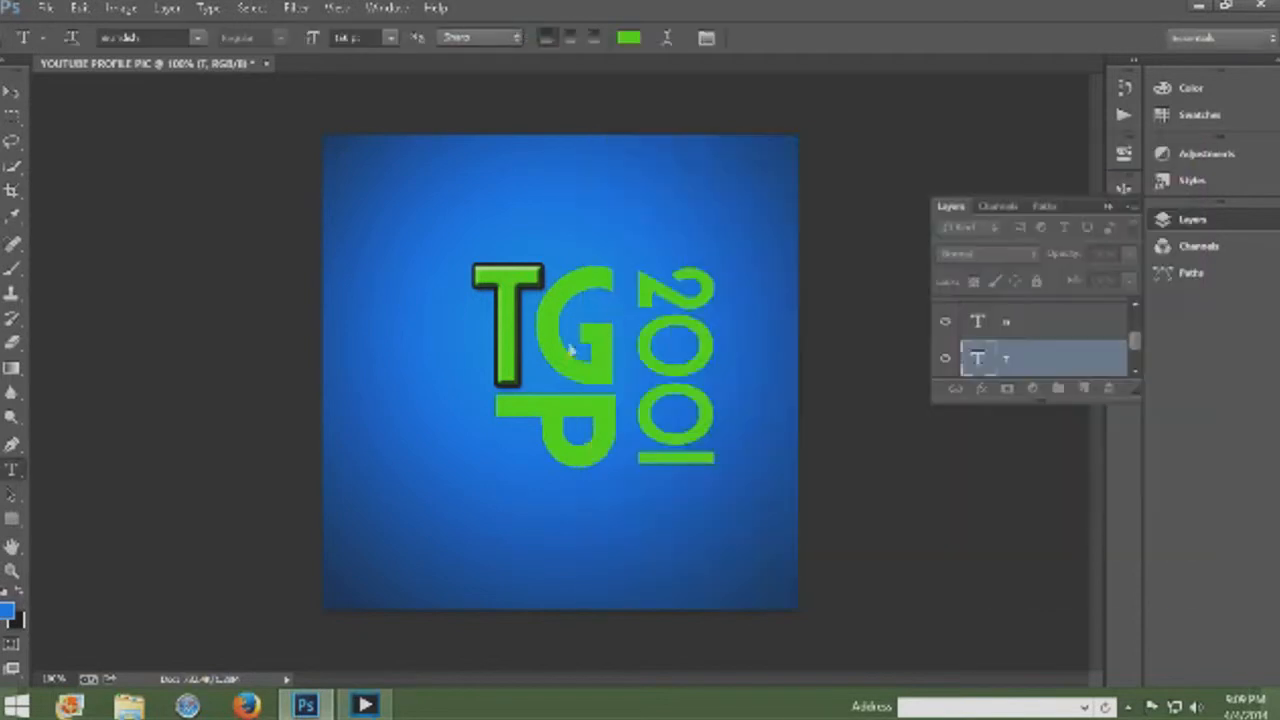
Step: Enable Bevel & Emboss, Stroke and Drop Shadow in the layer style of the G text layer
left_click(1087, 329)
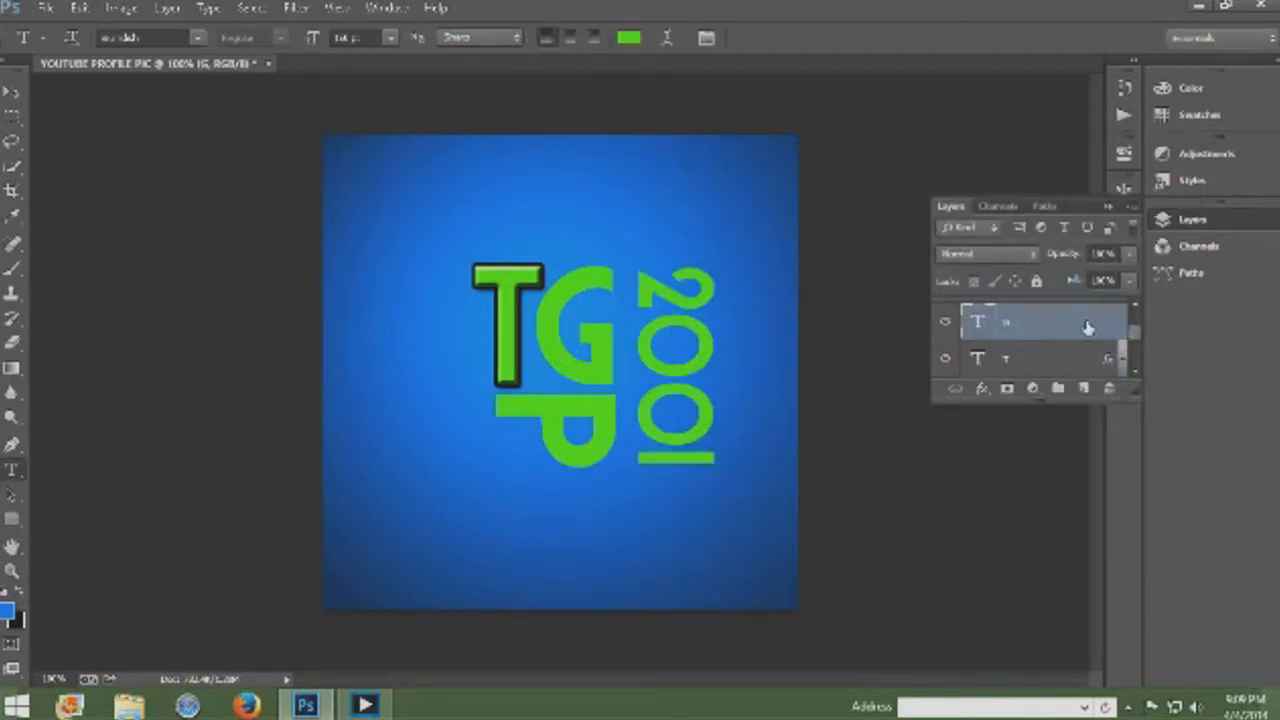
double_click(1069, 325)
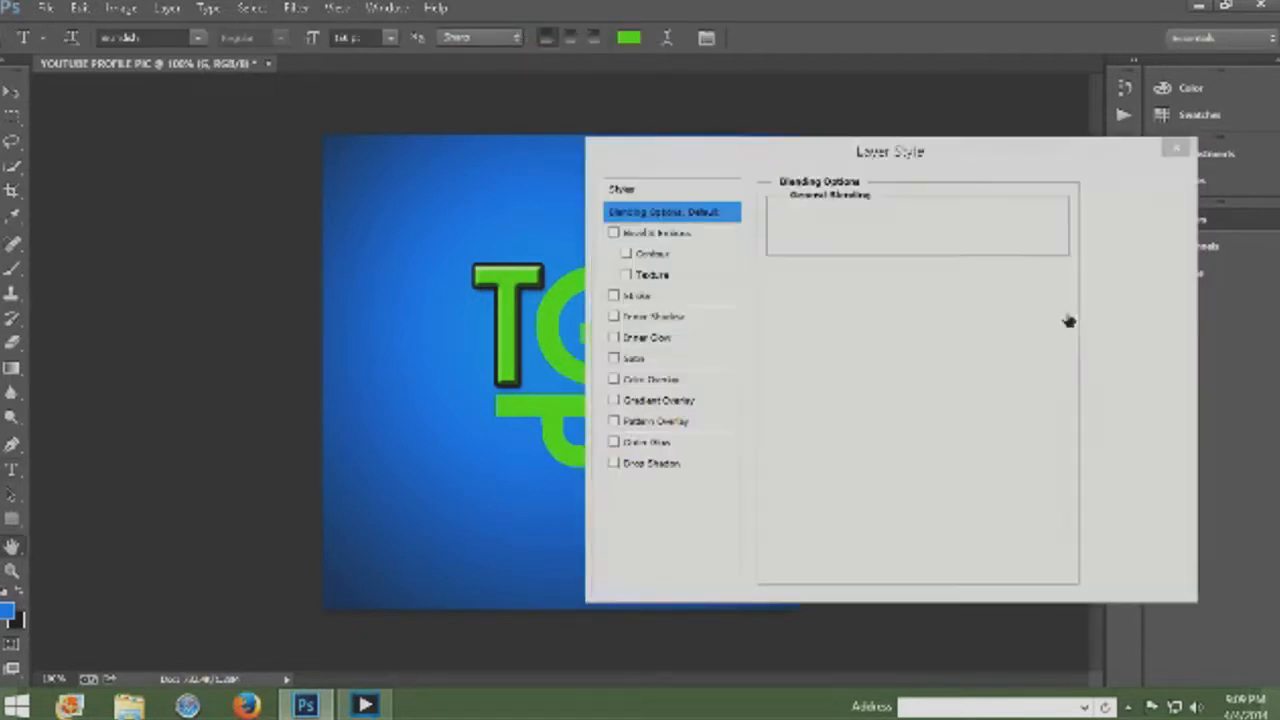
left_click(668, 234)
left_click(613, 297)
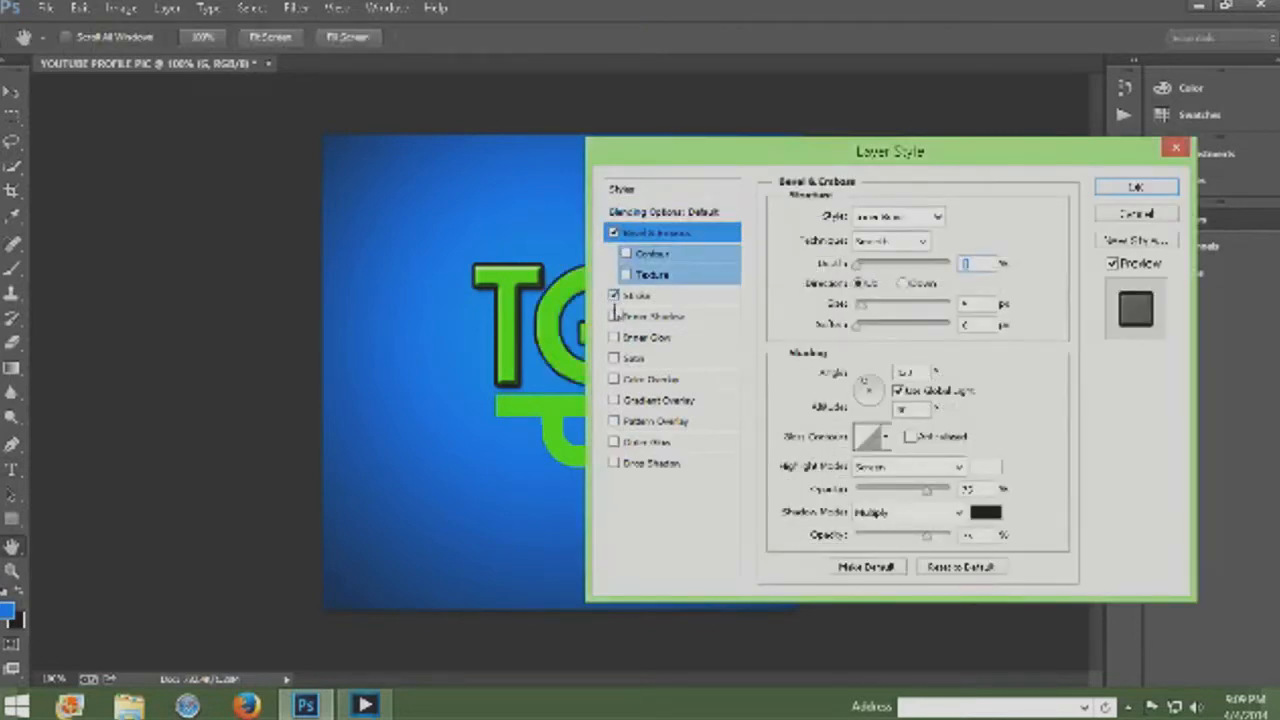
left_click(614, 464)
Step: Raise the G's bevel depth to about 250%, adjust its size slightly and increase Soften to around mid-range
left_click_drag(858, 265, 882, 265)
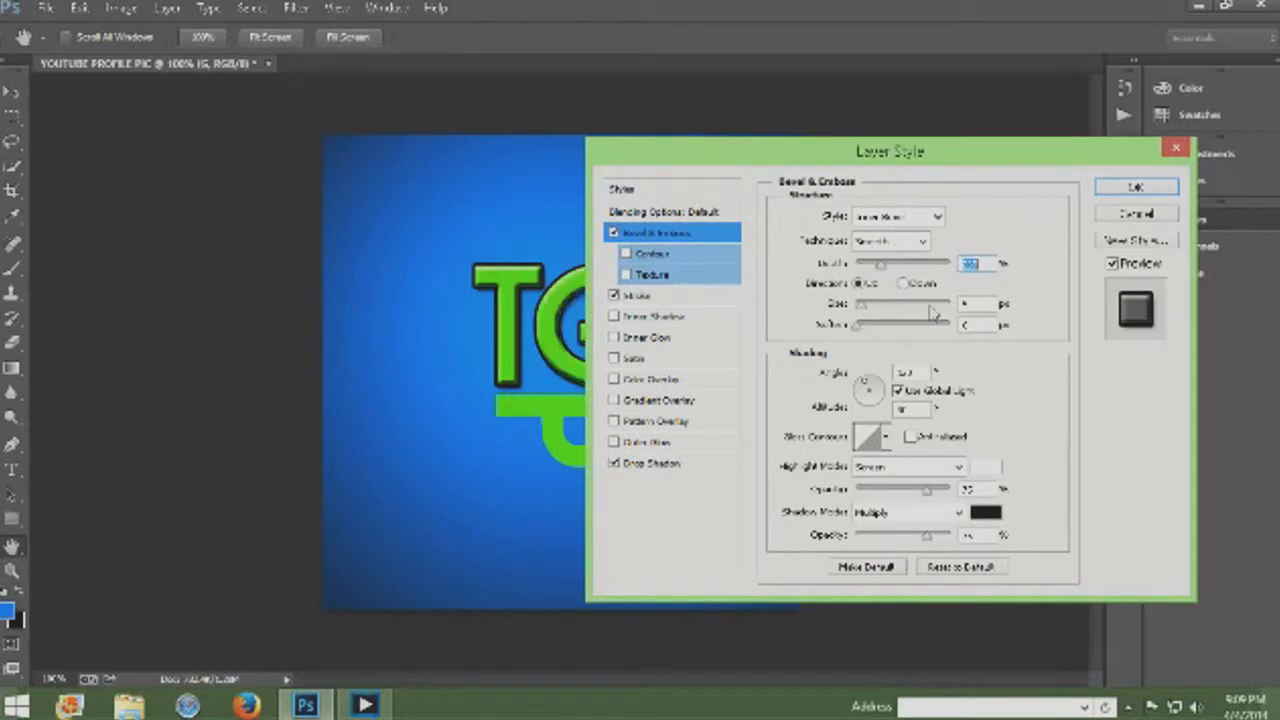
left_click(863, 312)
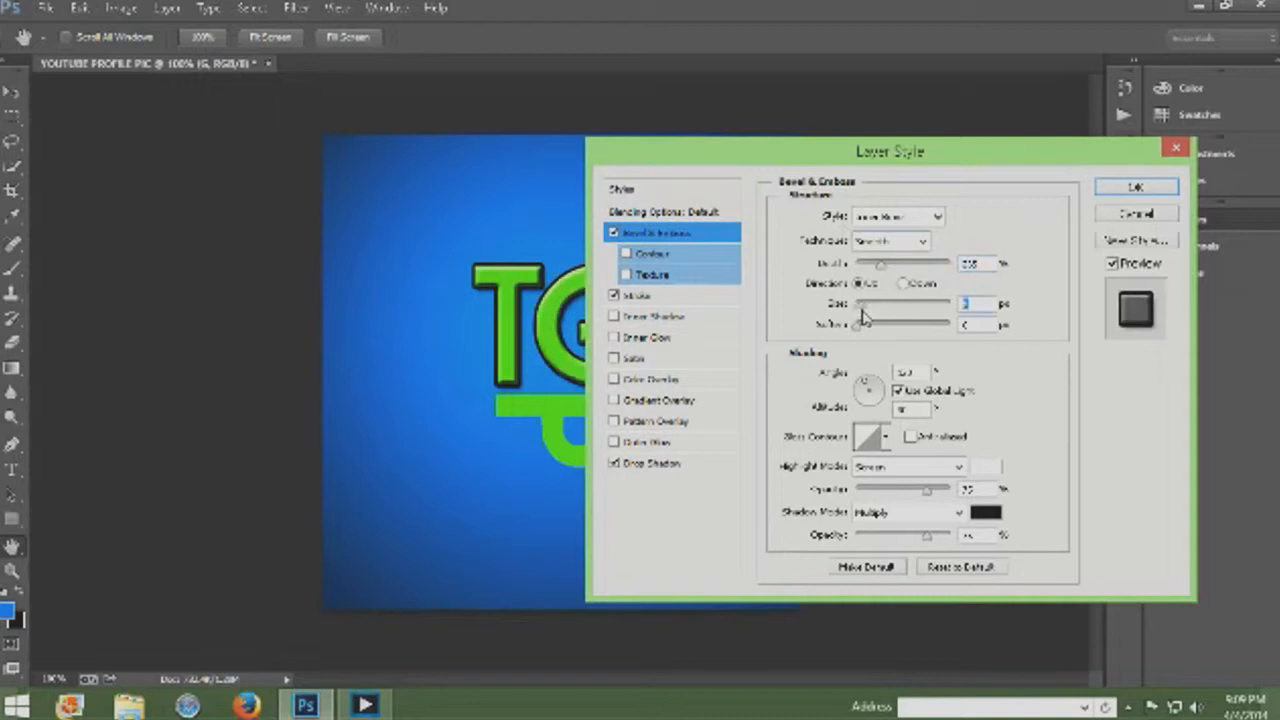
left_click_drag(861, 327, 902, 323)
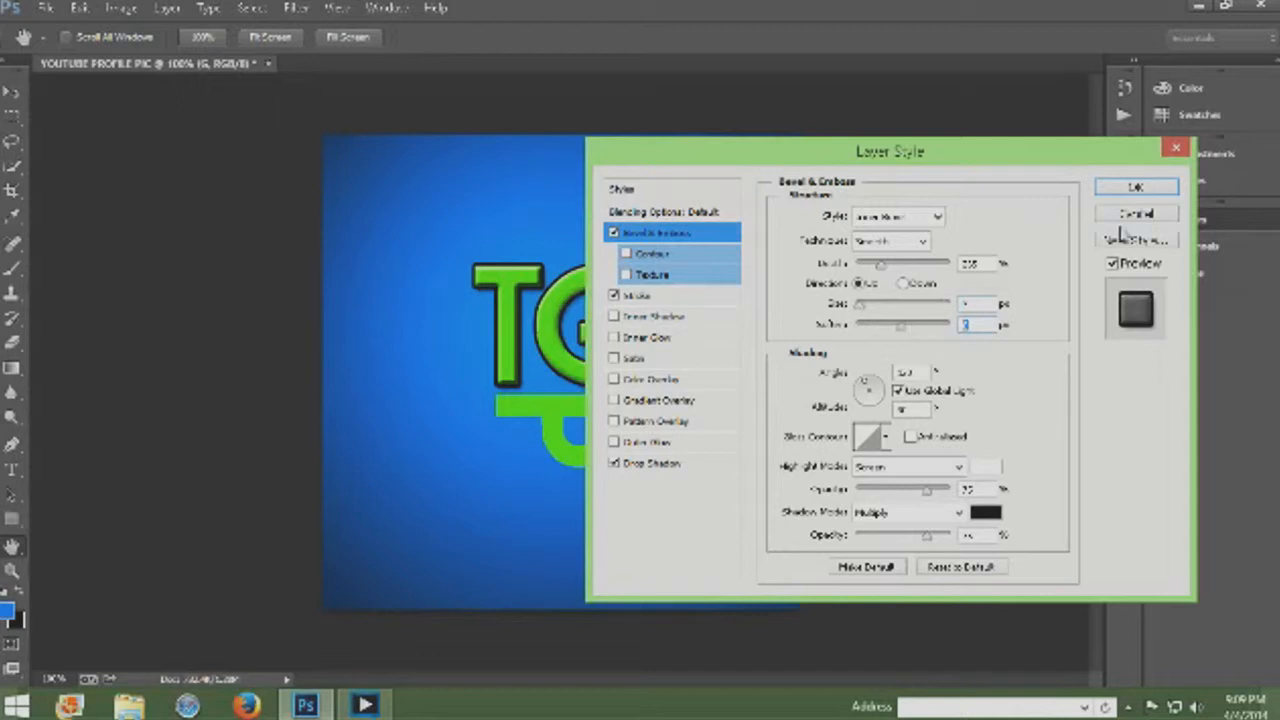
Step: Set the G's drop shadow opacity to about 82% and apply the layer style
left_click(660, 464)
left_click(927, 247)
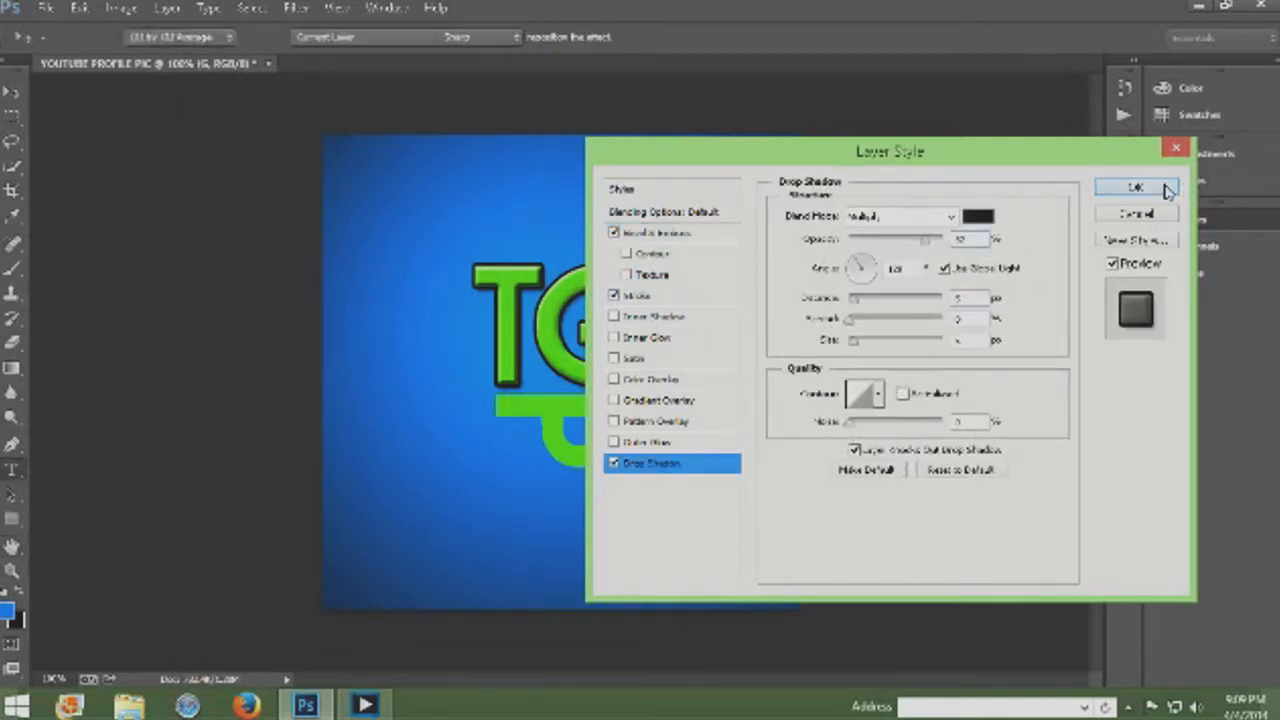
left_click(1136, 187)
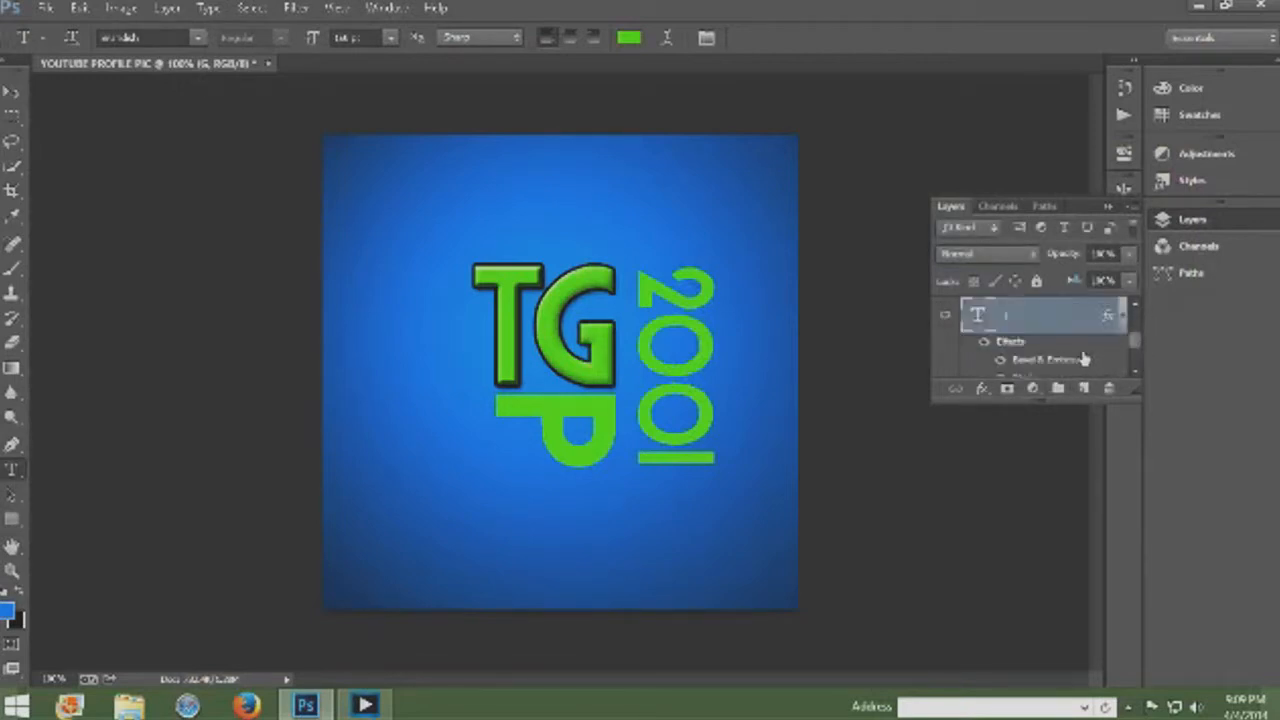
Step: Reopen the T layer's style and increase its bevel Soften to around mid-range to match the G, then apply it
left_click(1116, 321)
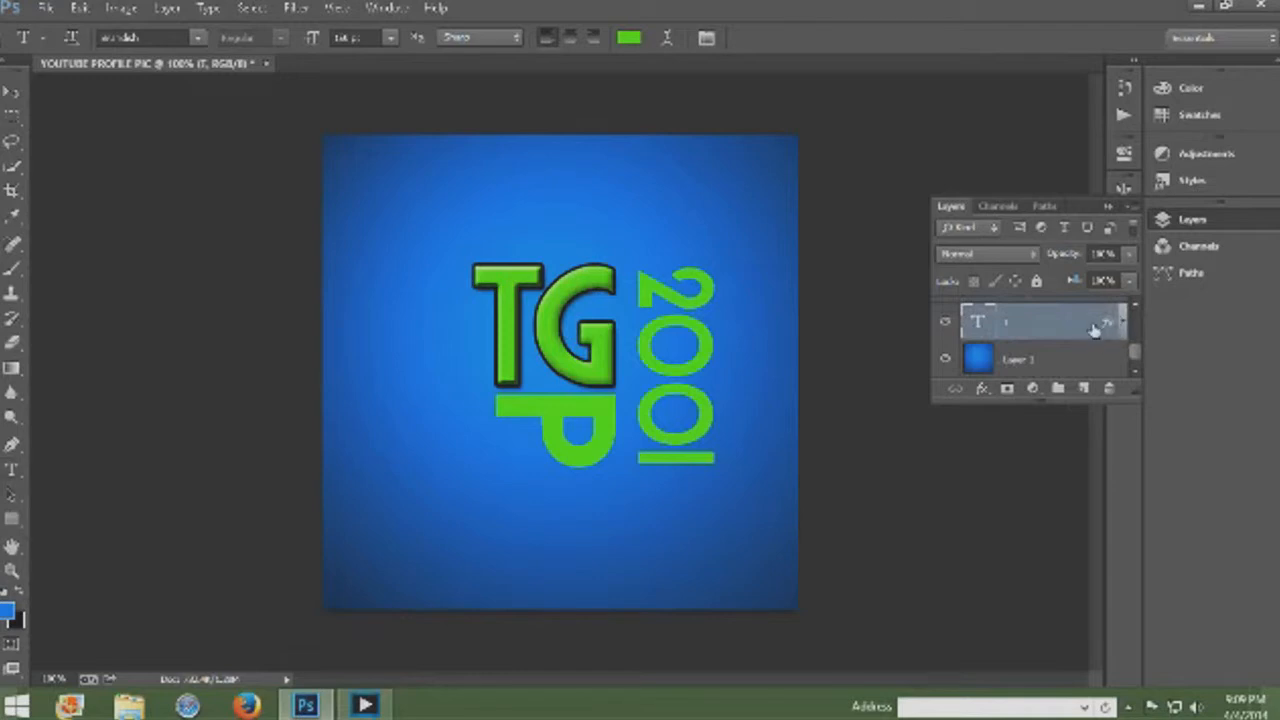
double_click(1092, 326)
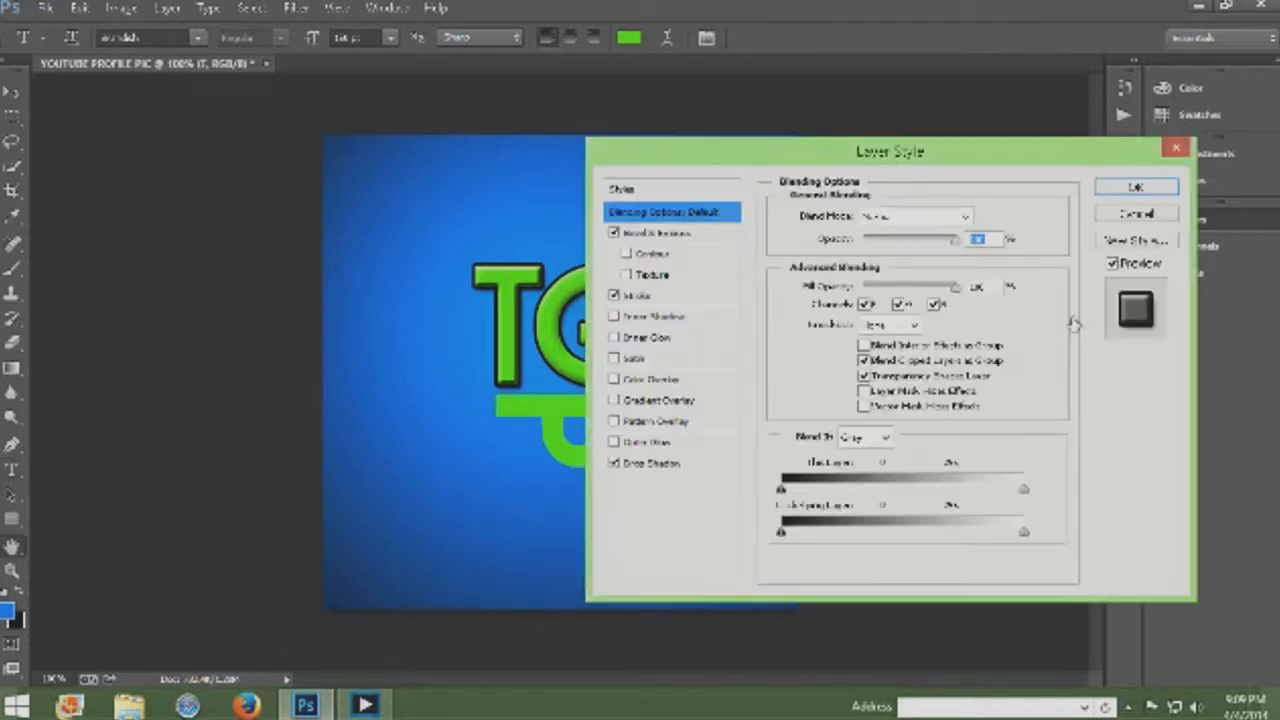
left_click(682, 298)
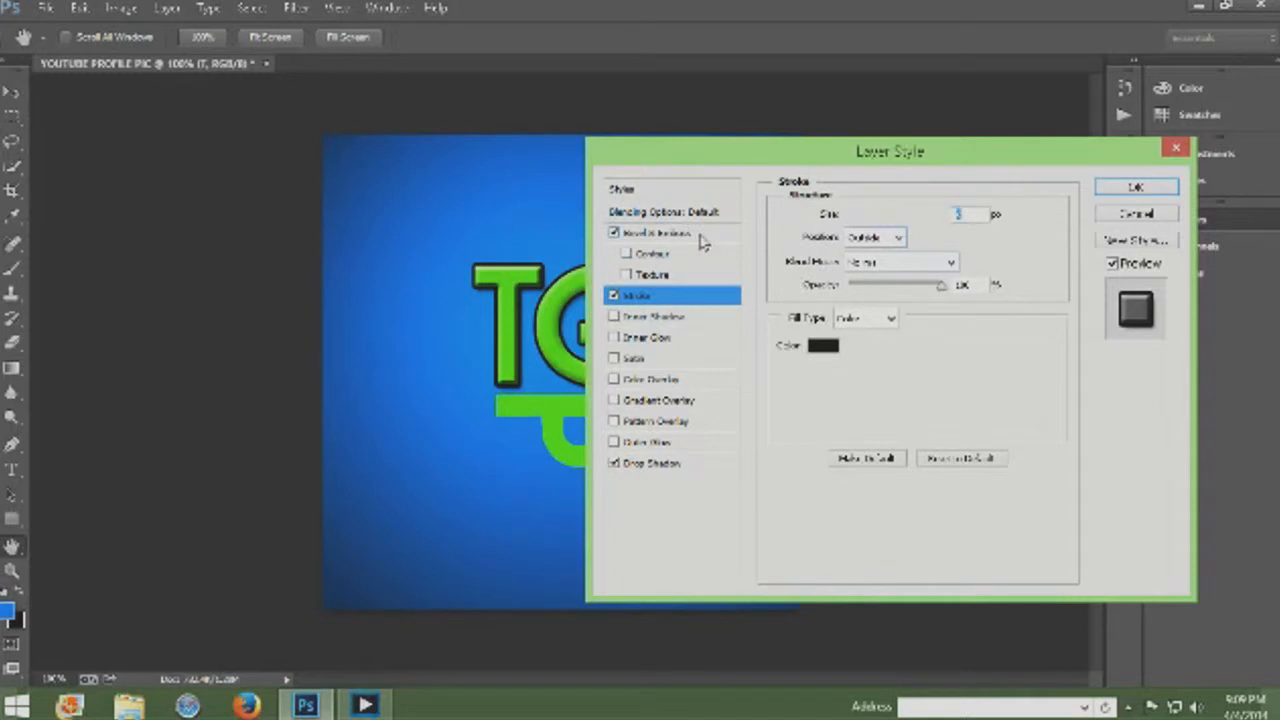
left_click(702, 236)
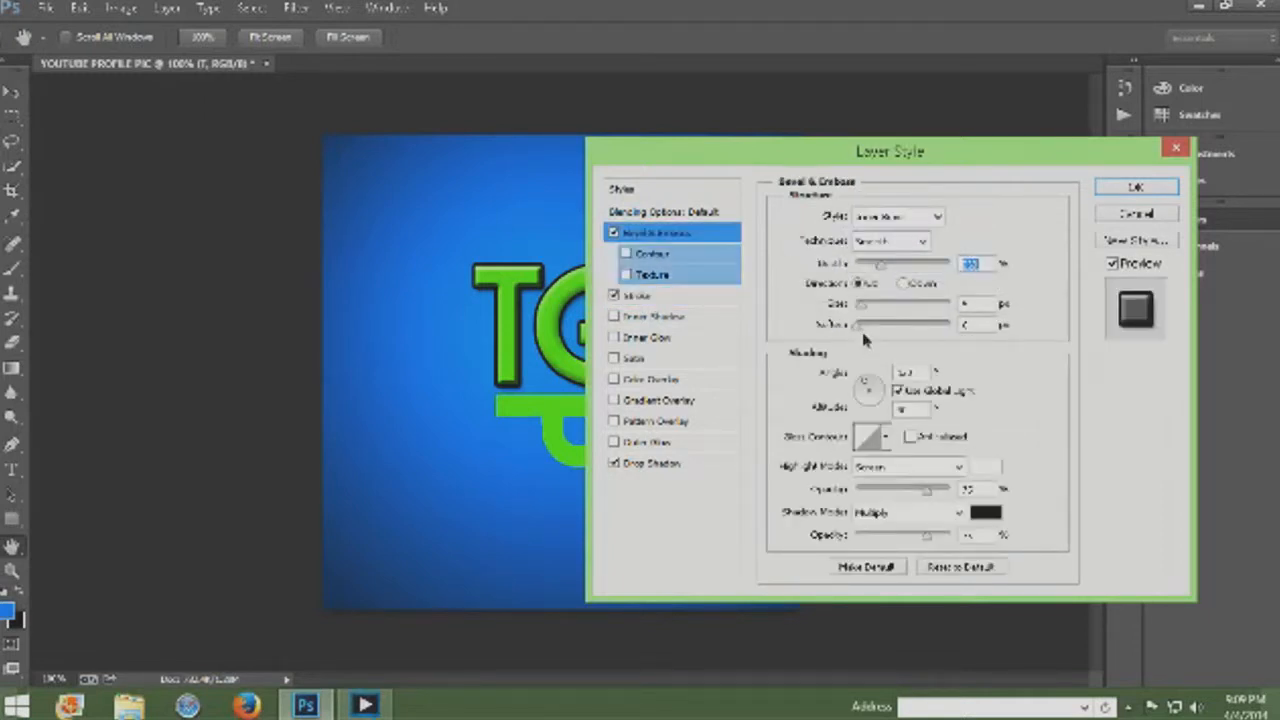
left_click_drag(866, 333, 902, 328)
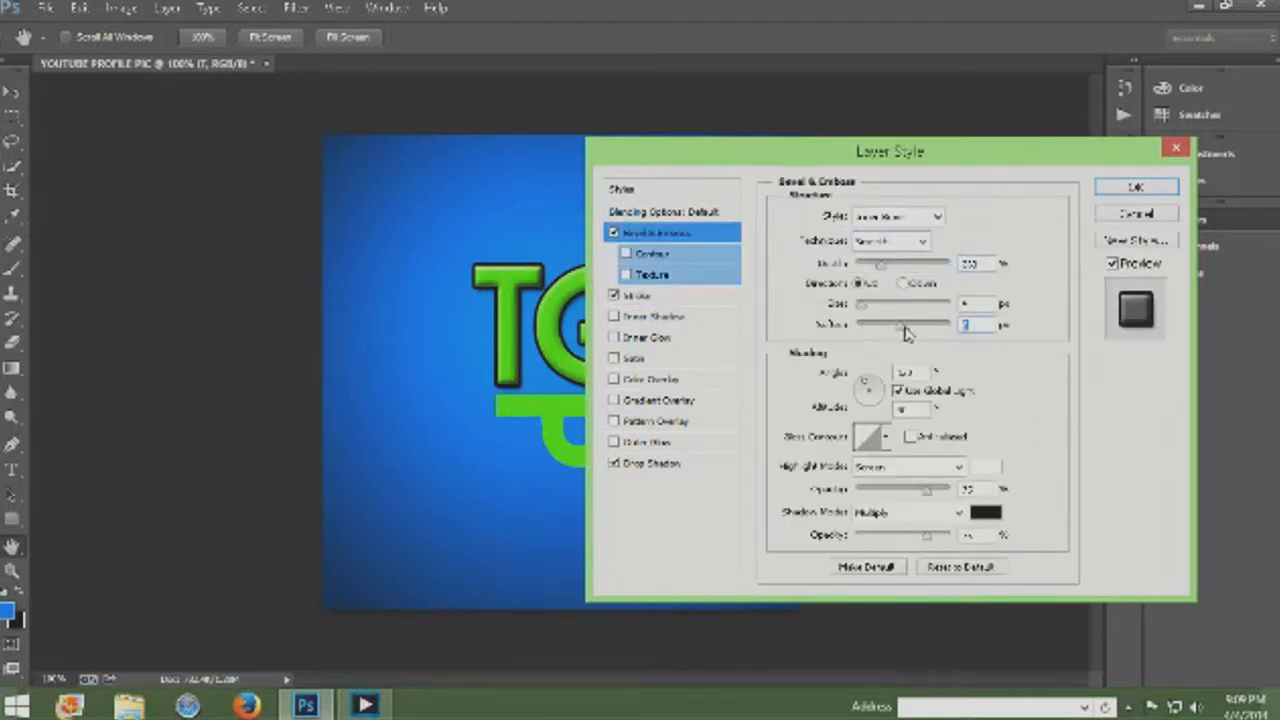
left_click(1155, 192)
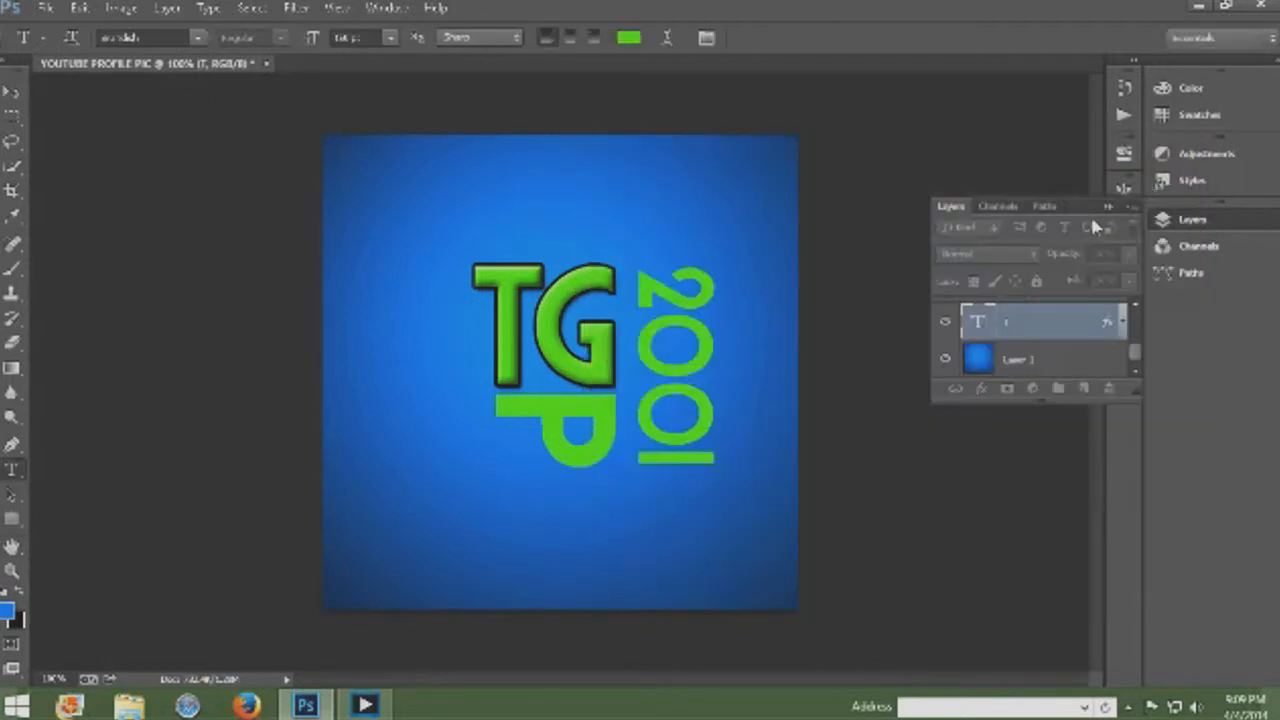
Step: Enable Bevel & Emboss, Stroke and Drop Shadow in the layer style of the P text layer
scroll(1140, 360, "down", 3)
scroll(1141, 362, "up", 3)
mouse_move(1143, 363)
left_mouse_down()
mouse_move(1148, 328)
mouse_move(1160, 362)
mouse_move(1178, 333)
left_mouse_up()
left_click(990, 340)
right_click(1006, 345)
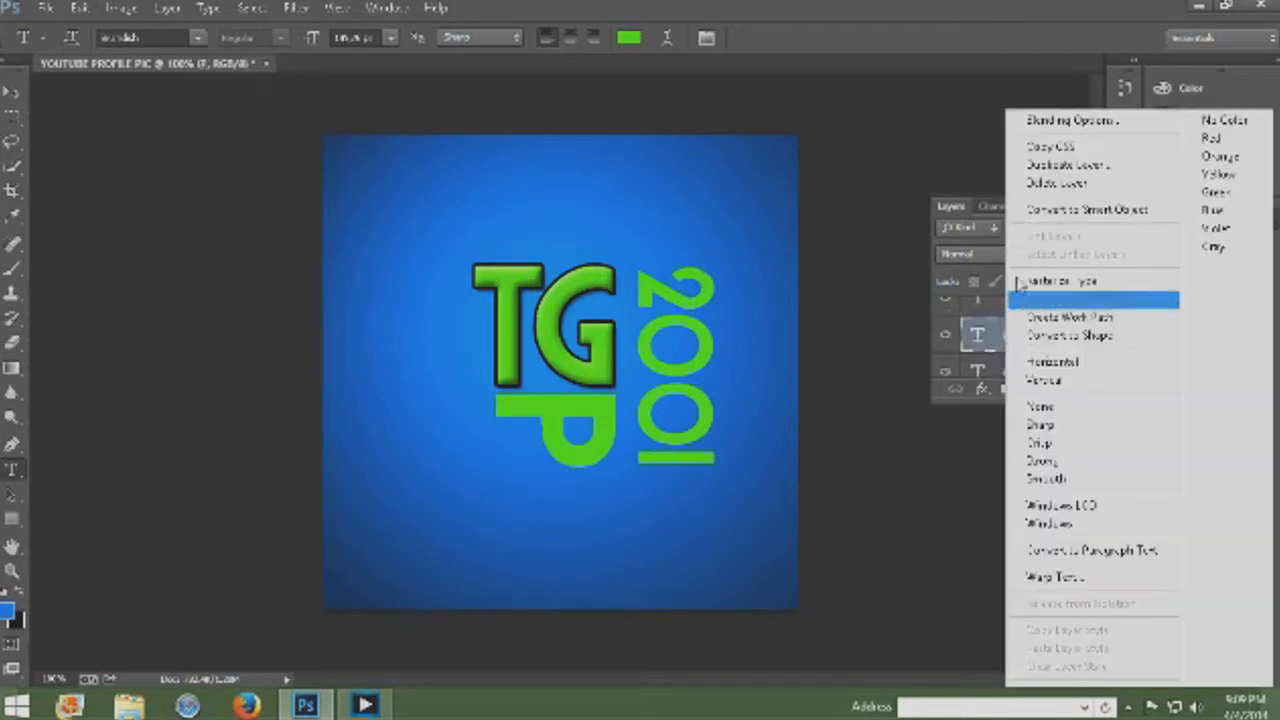
left_click(1088, 143)
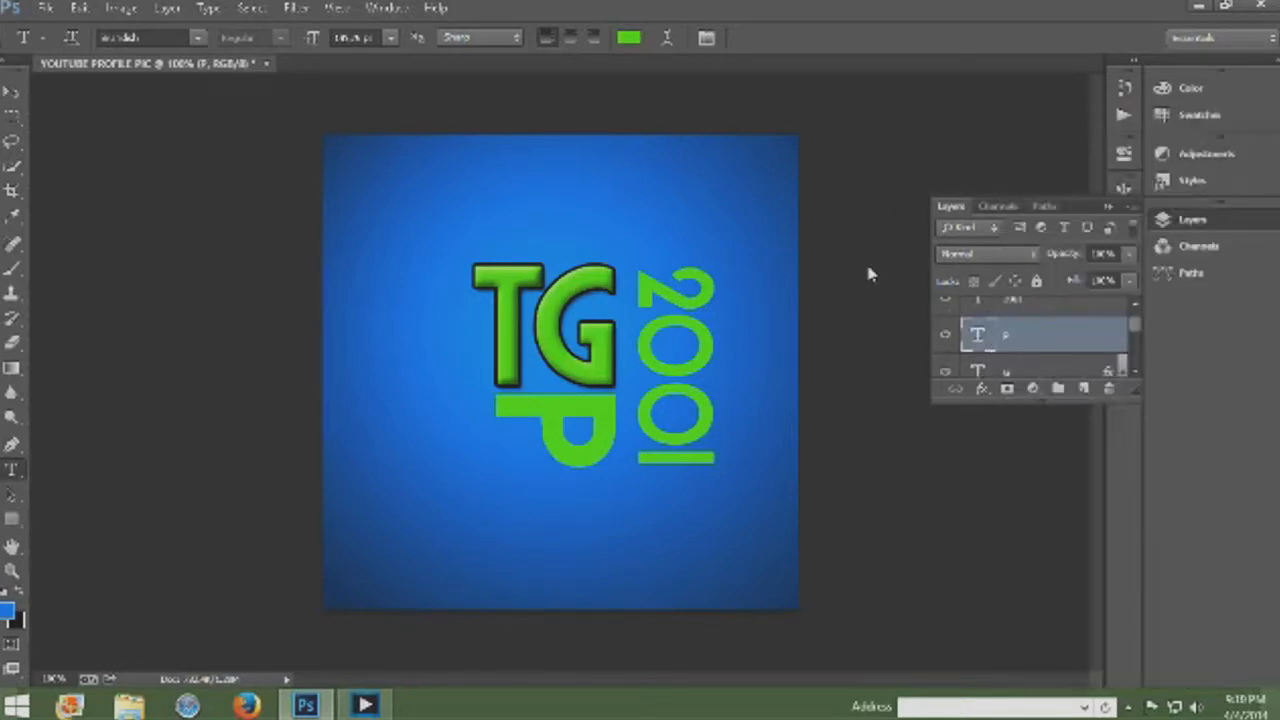
double_click(1030, 310)
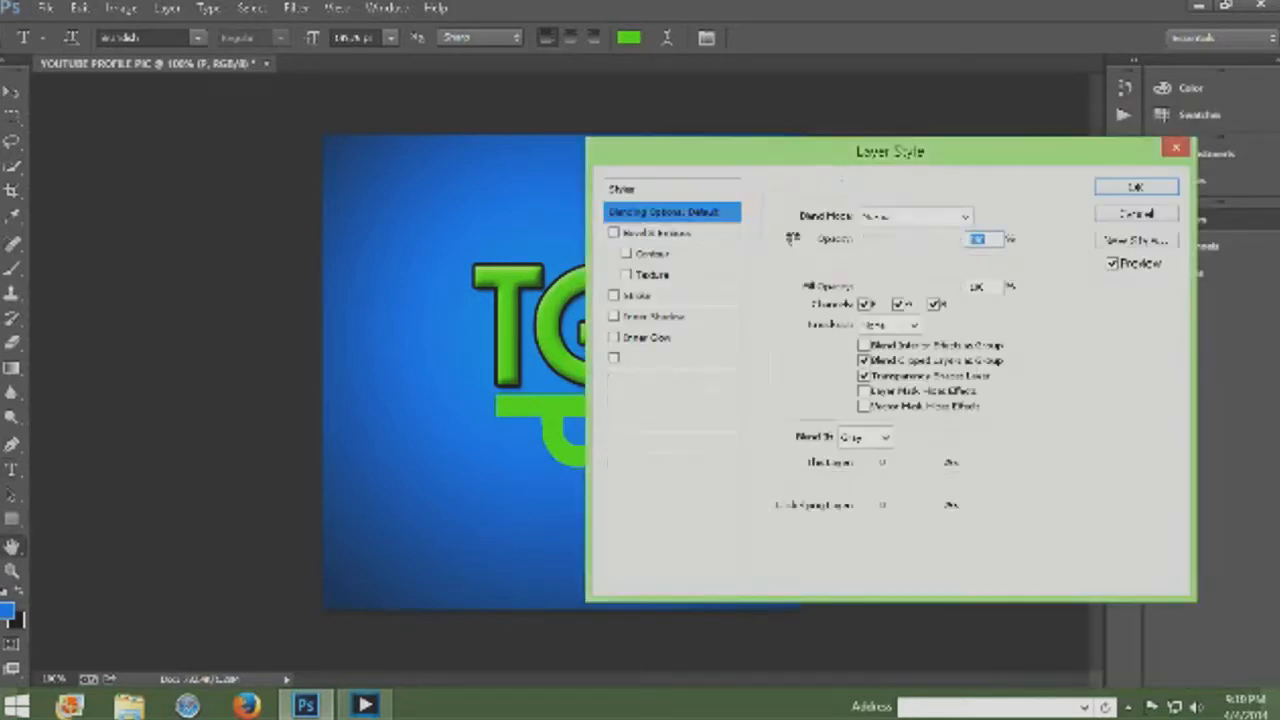
left_click(614, 233)
left_click(613, 295)
left_click(613, 464)
Step: Raise the P's bevel depth to about 250% and increase its Soften to around mid-range, matching the T and G
left_click(682, 238)
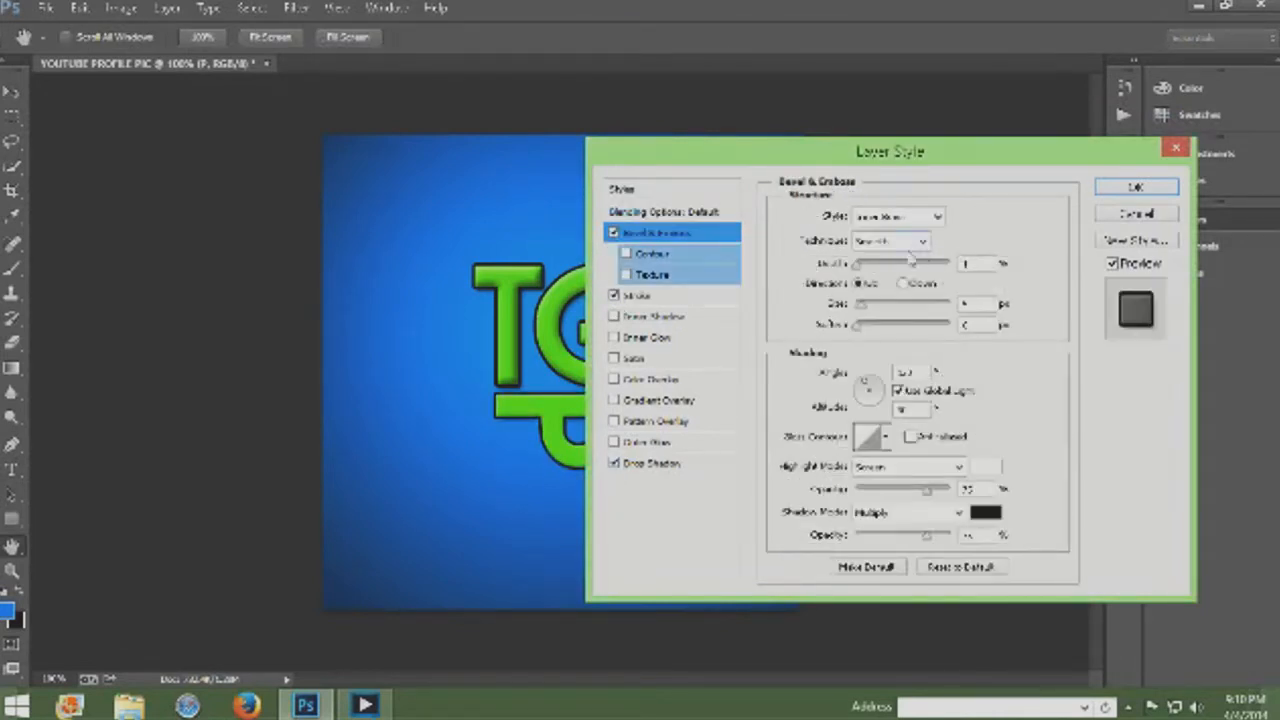
left_click_drag(855, 272, 876, 270)
left_click_drag(887, 265, 880, 265)
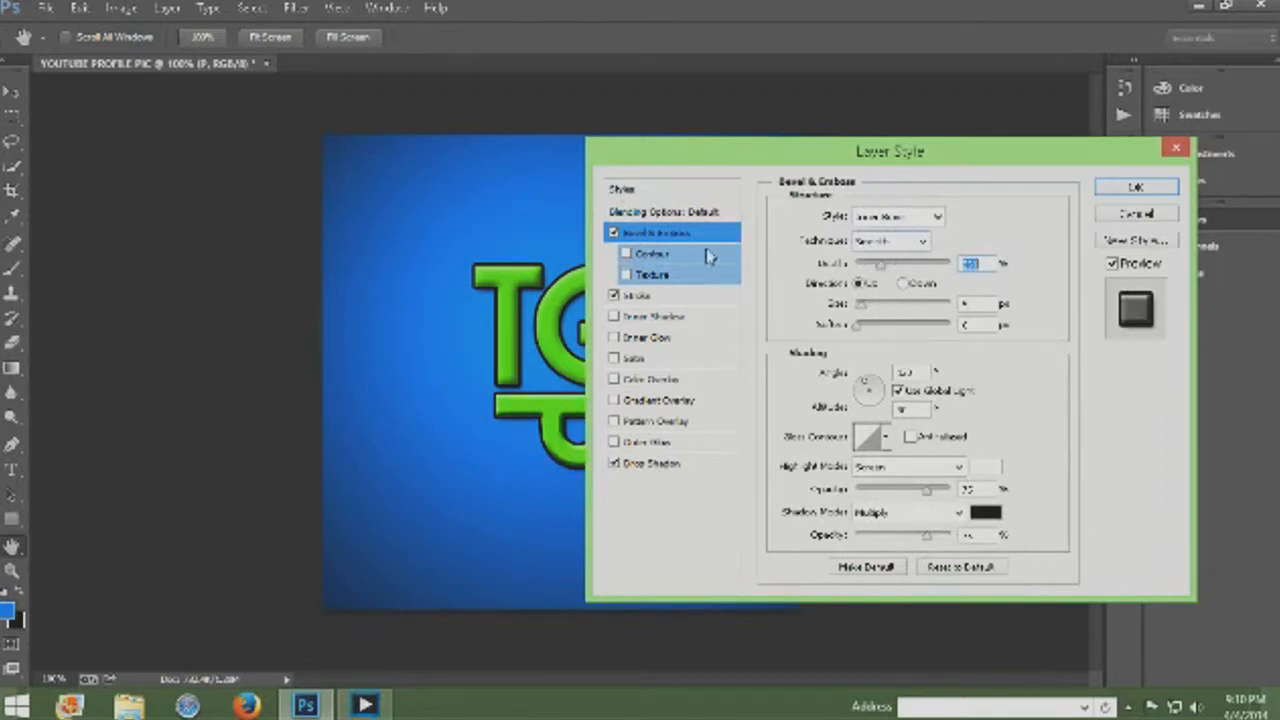
left_click(645, 296)
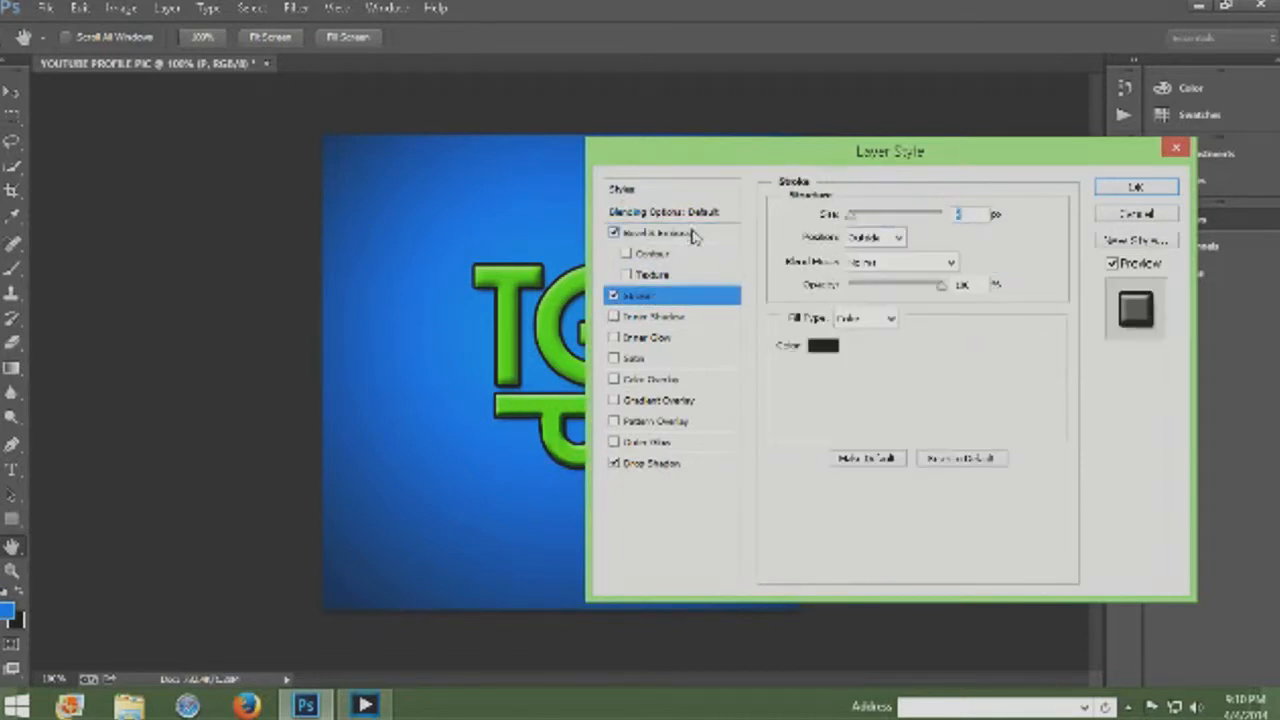
left_click(716, 236)
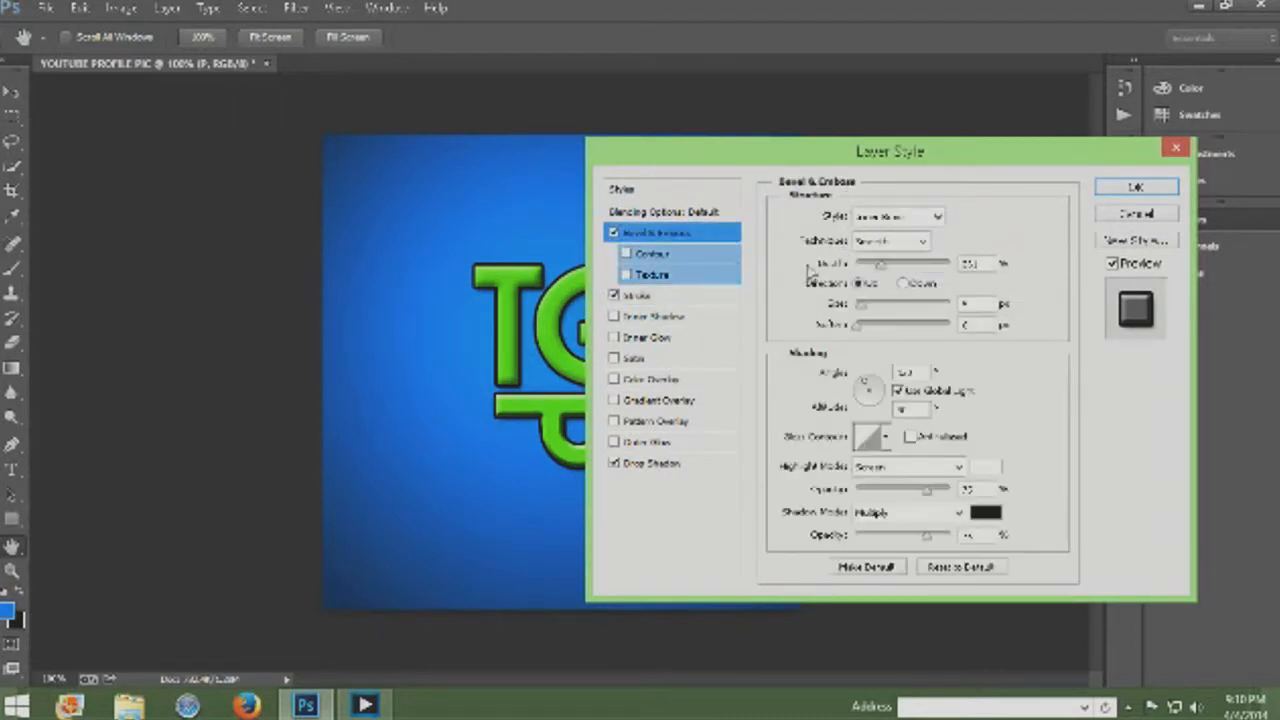
left_click_drag(858, 326, 910, 325)
Step: Review the P's stroke settings, increase its drop shadow opacity and apply the layer style
left_click(636, 299)
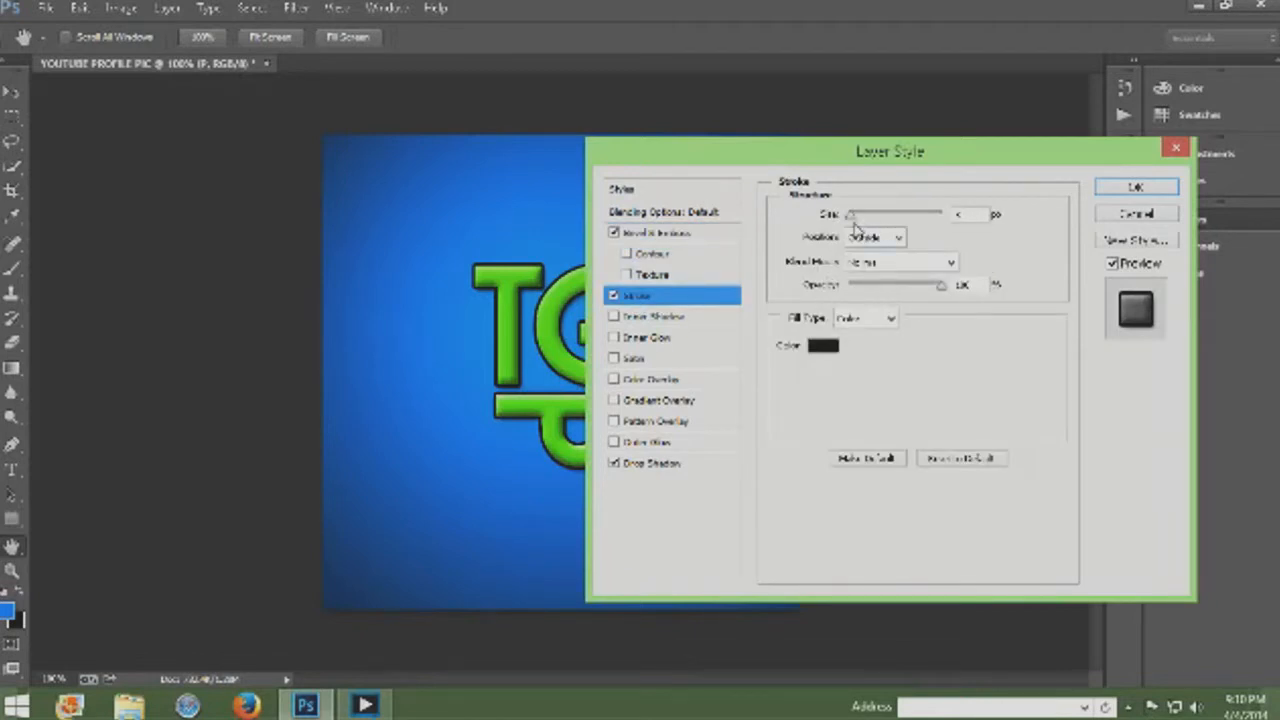
left_click(647, 464)
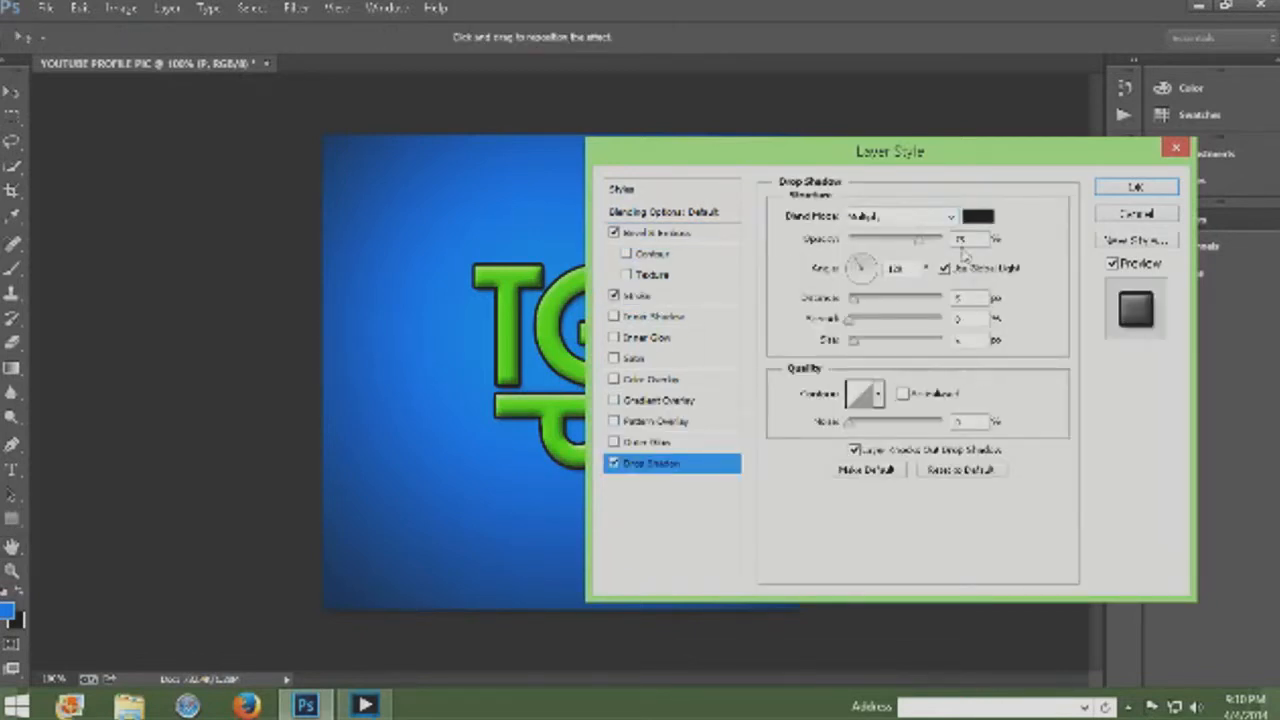
left_click_drag(922, 252, 940, 254)
left_click(1168, 188)
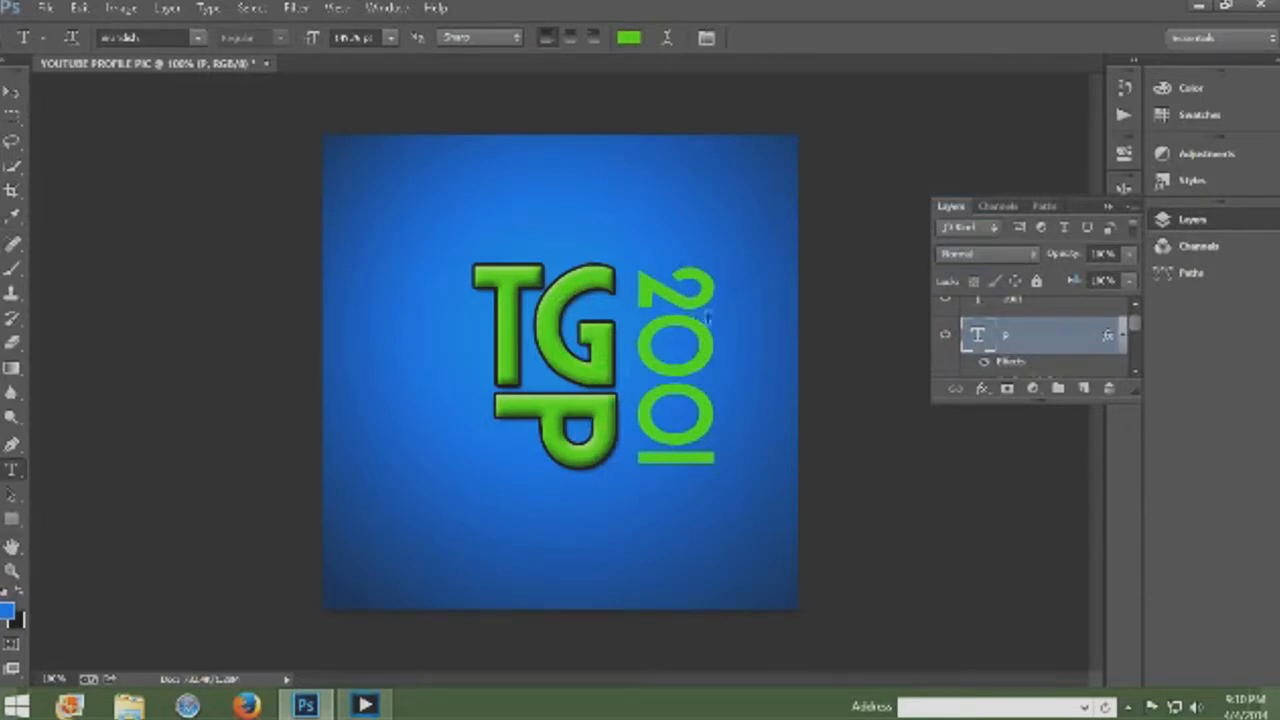
Step: Enable Bevel & Emboss, Stroke and Drop Shadow in the layer style of the 2001 text layer
left_click(1055, 309)
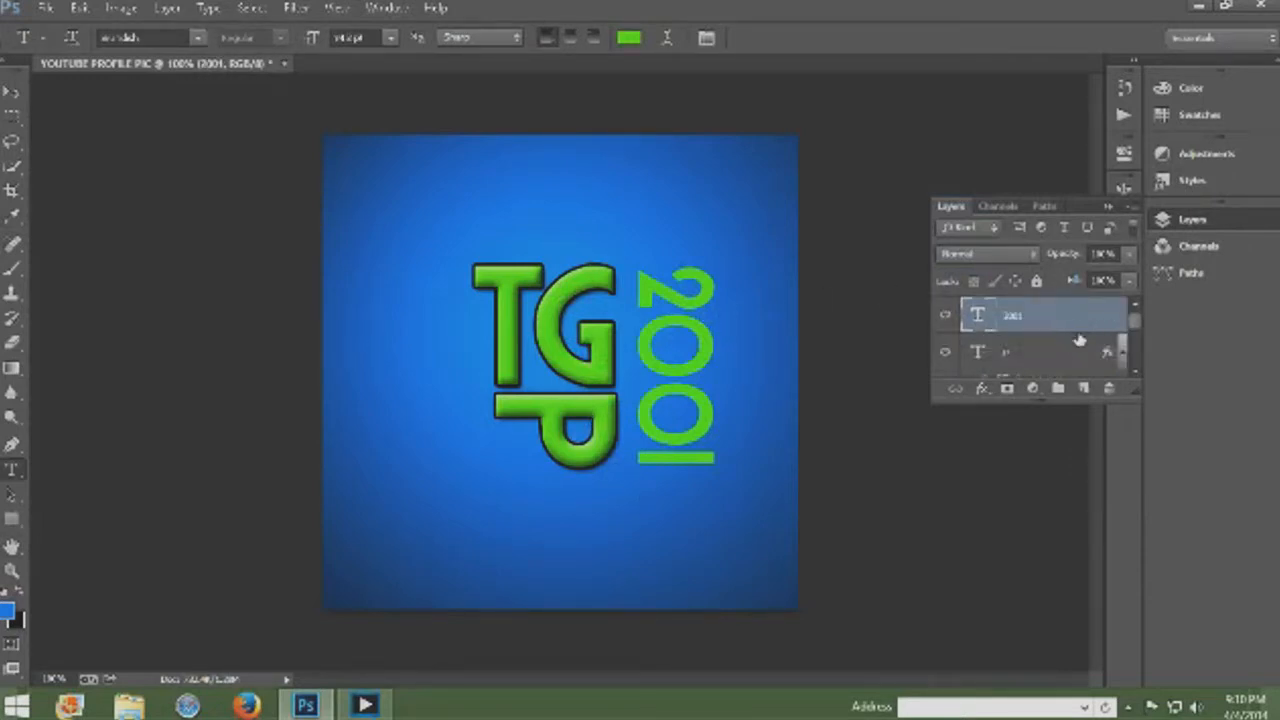
double_click(1079, 341)
left_click(613, 233)
left_click(614, 296)
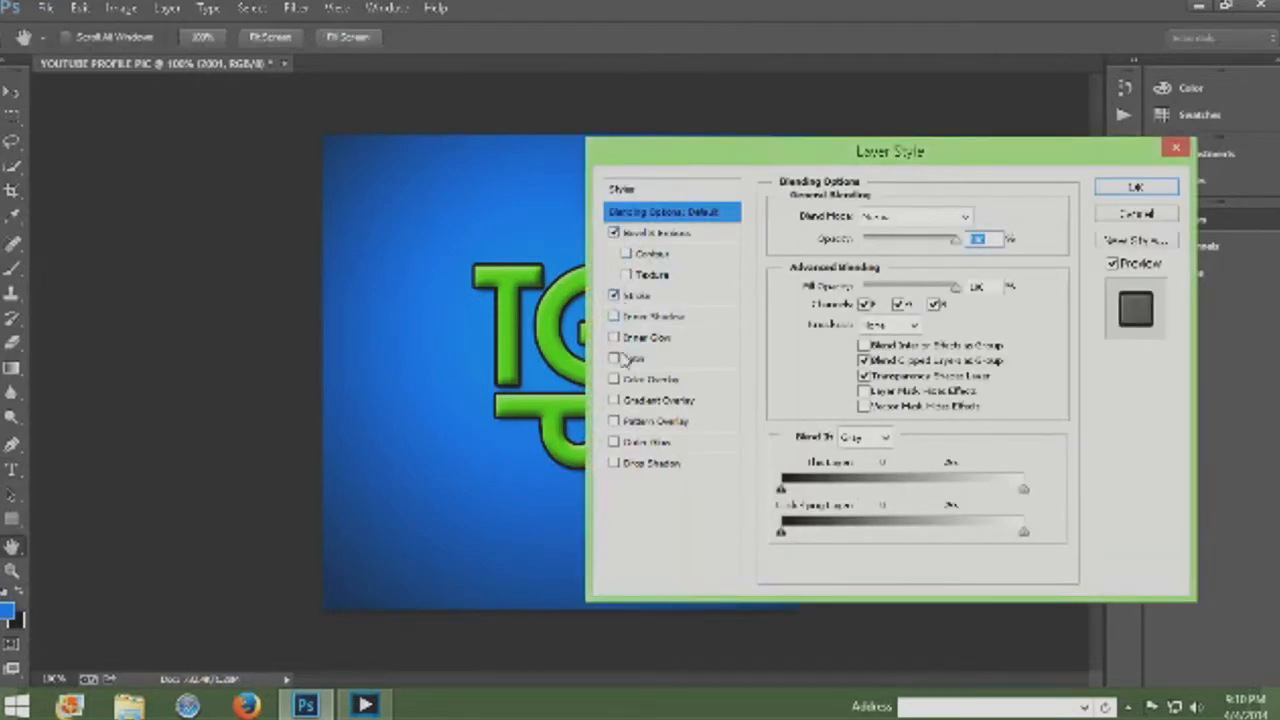
left_click(613, 464)
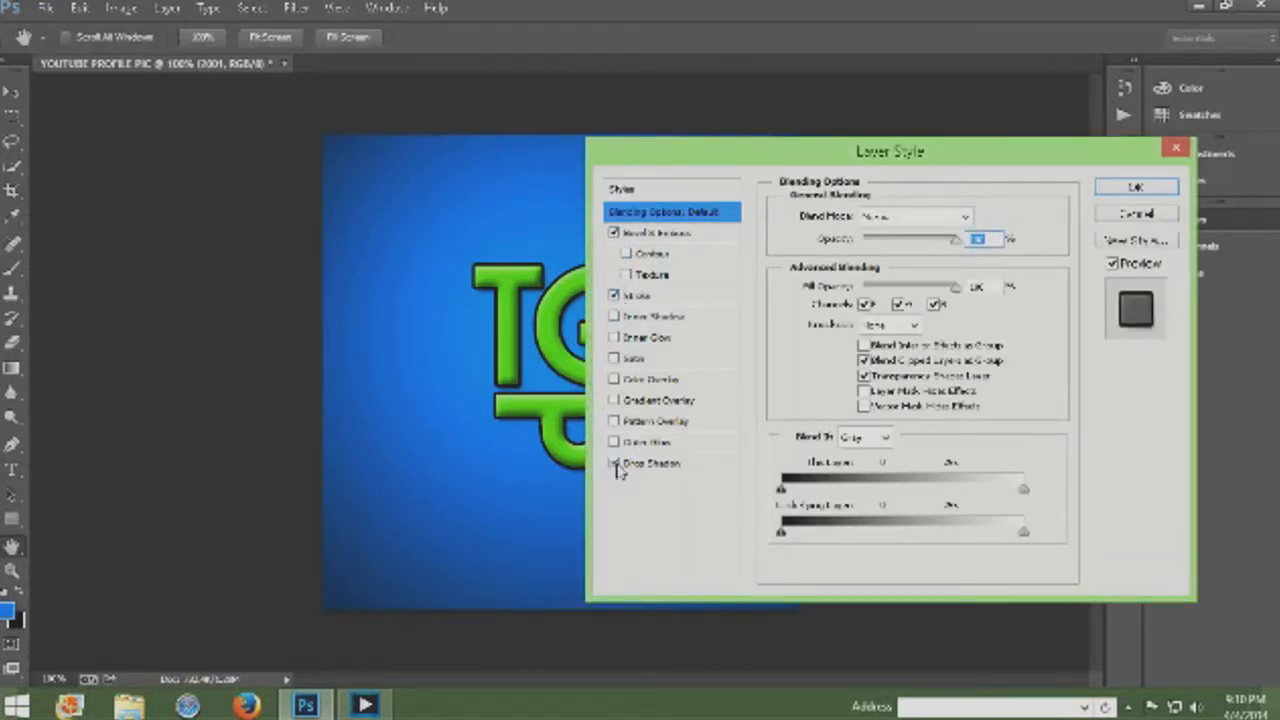
Step: Raise the 2001 layer's bevel depth to about 250% and increase its Soften to around mid-range
left_click(686, 233)
left_click_drag(858, 265, 902, 275)
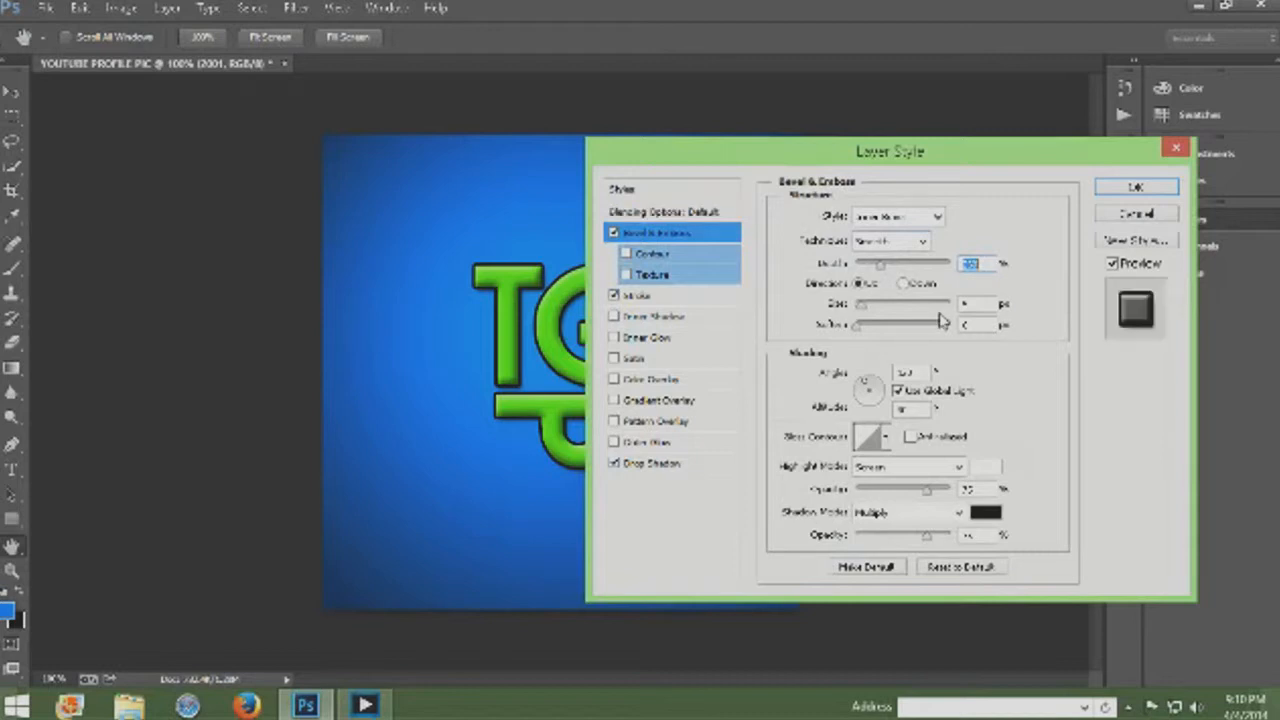
left_click_drag(862, 326, 908, 325)
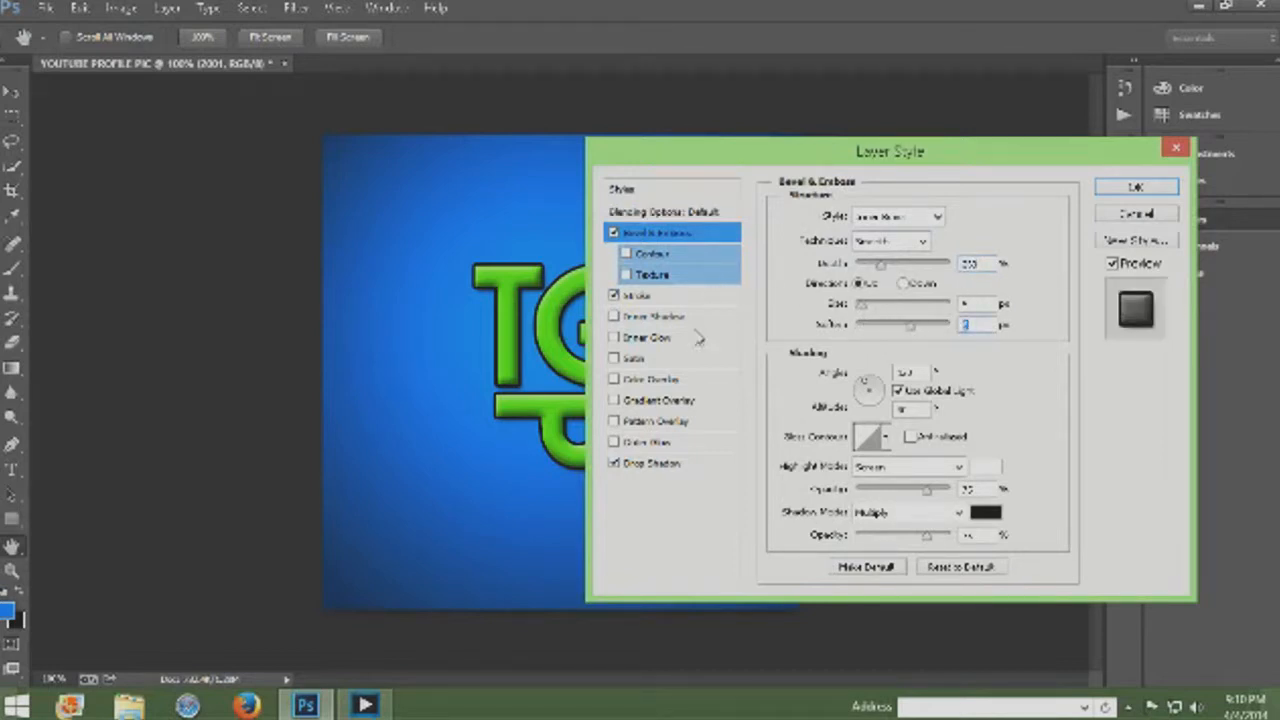
Step: Review the 2001 text's stroke settings, increase its drop shadow opacity slightly and apply the layer style
left_click(660, 296)
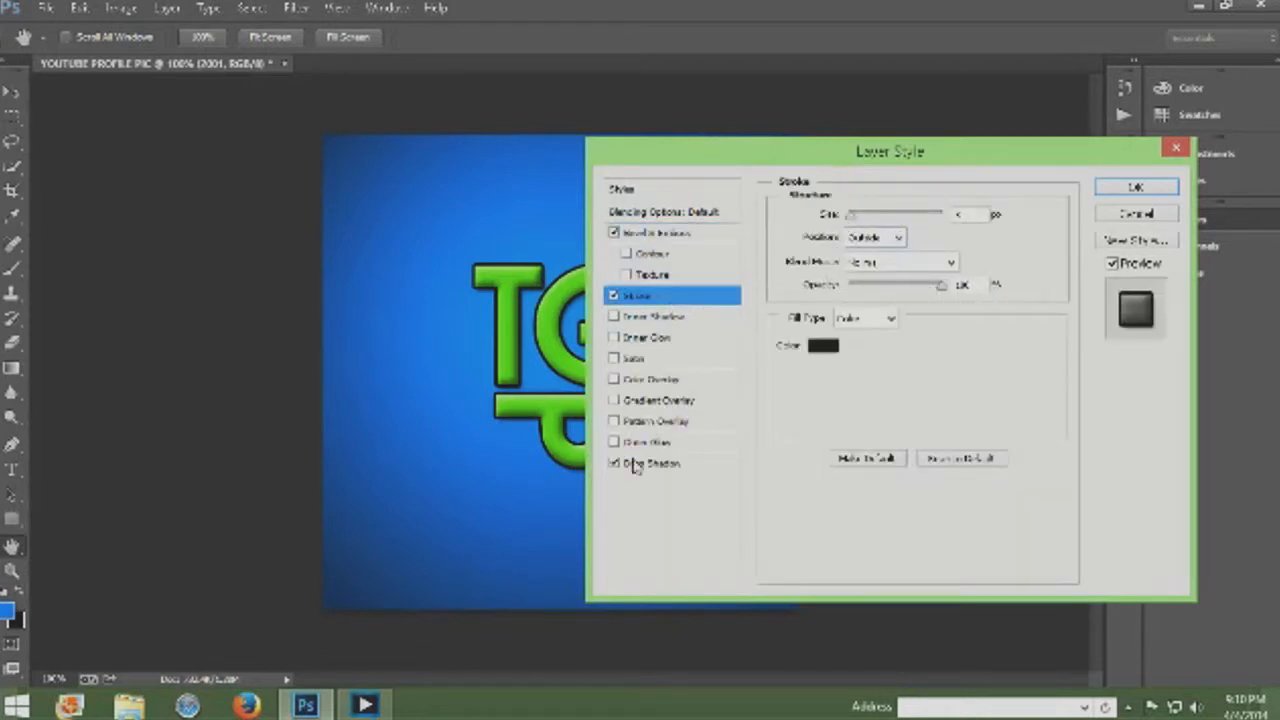
left_click(697, 467)
left_click_drag(920, 248, 931, 249)
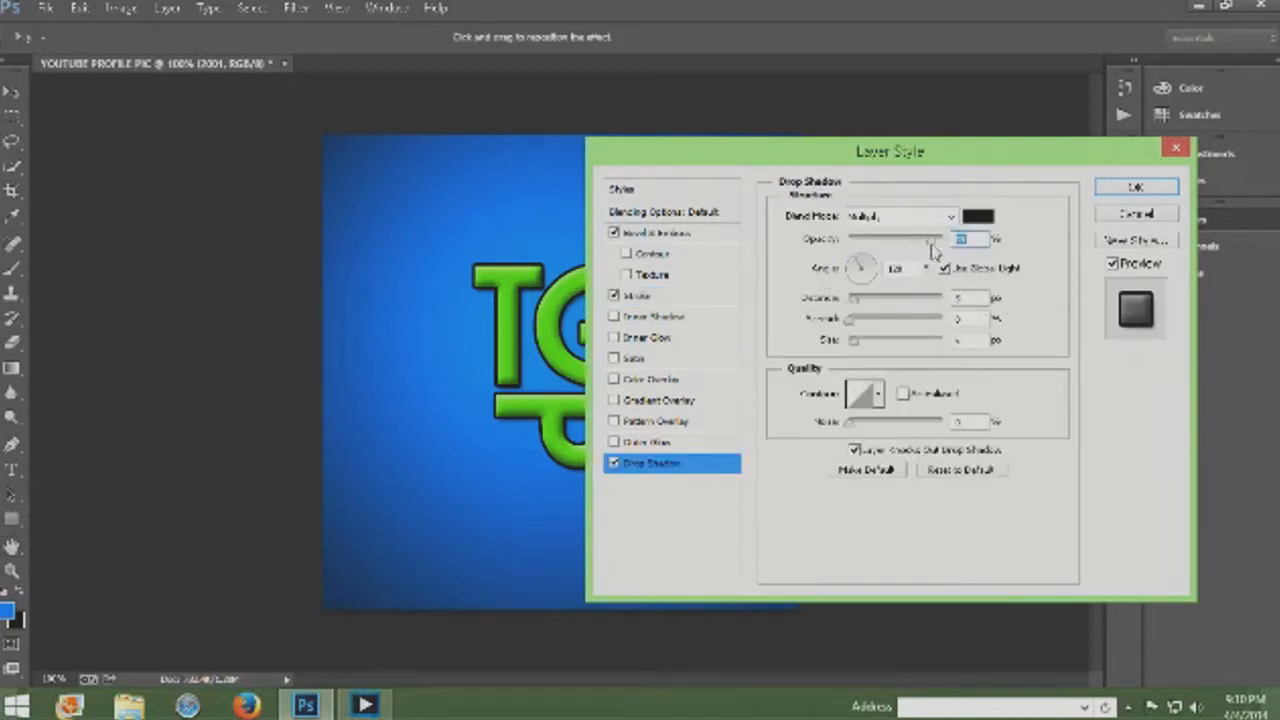
left_click(1135, 187)
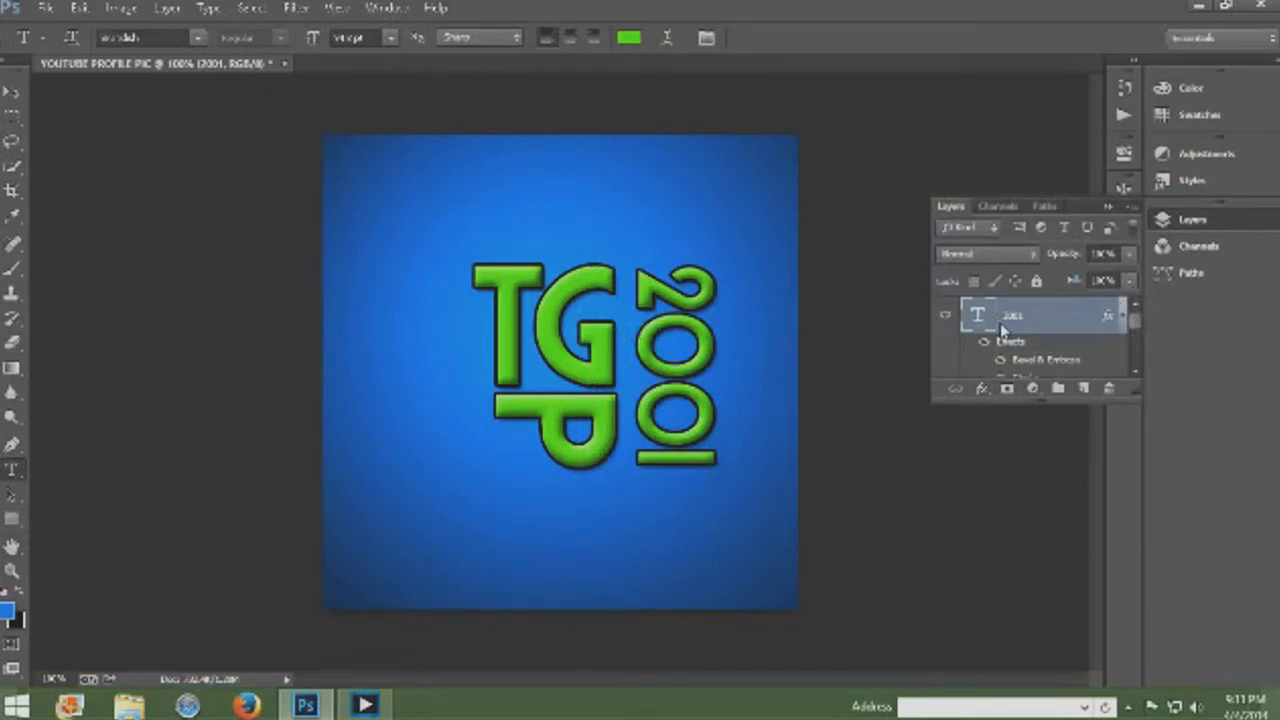
Step: Place the image Sparks 3.jpg from the screenshots folder into the document
left_click(1123, 212)
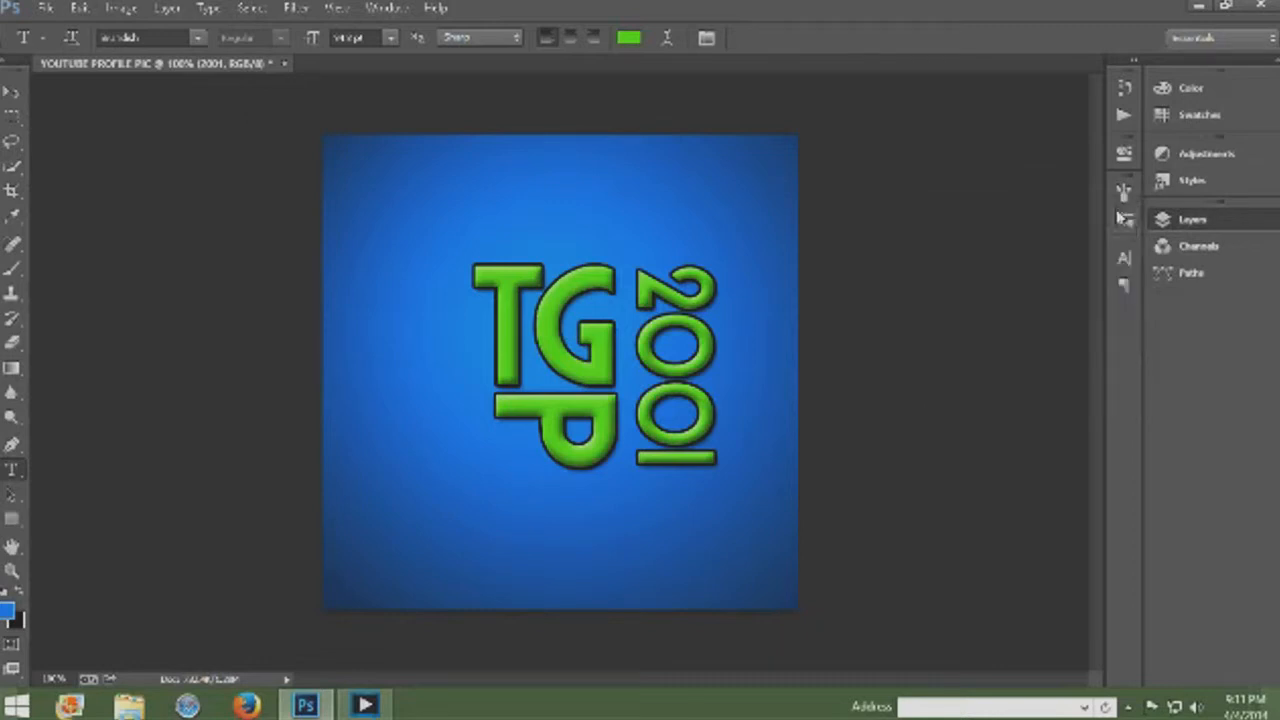
right_click(645, 135)
left_click(848, 112)
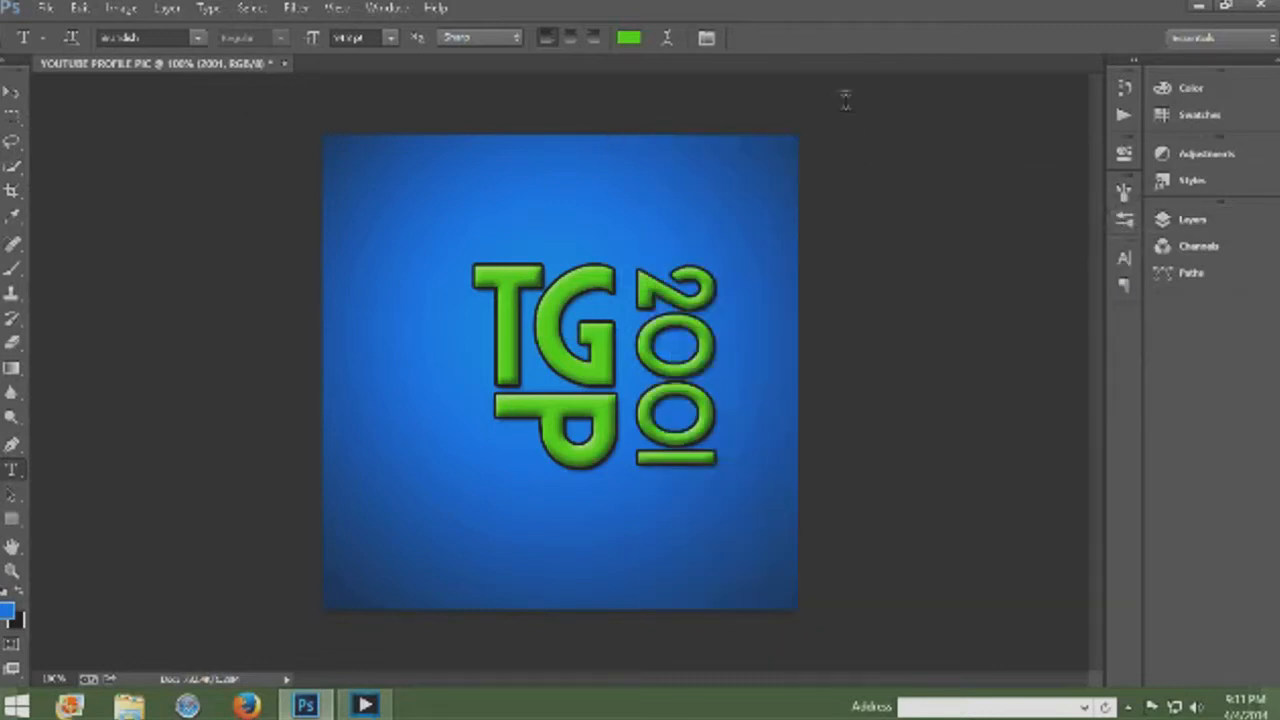
left_click(45, 8)
left_click(12, 92)
left_click(45, 8)
key("Escape")
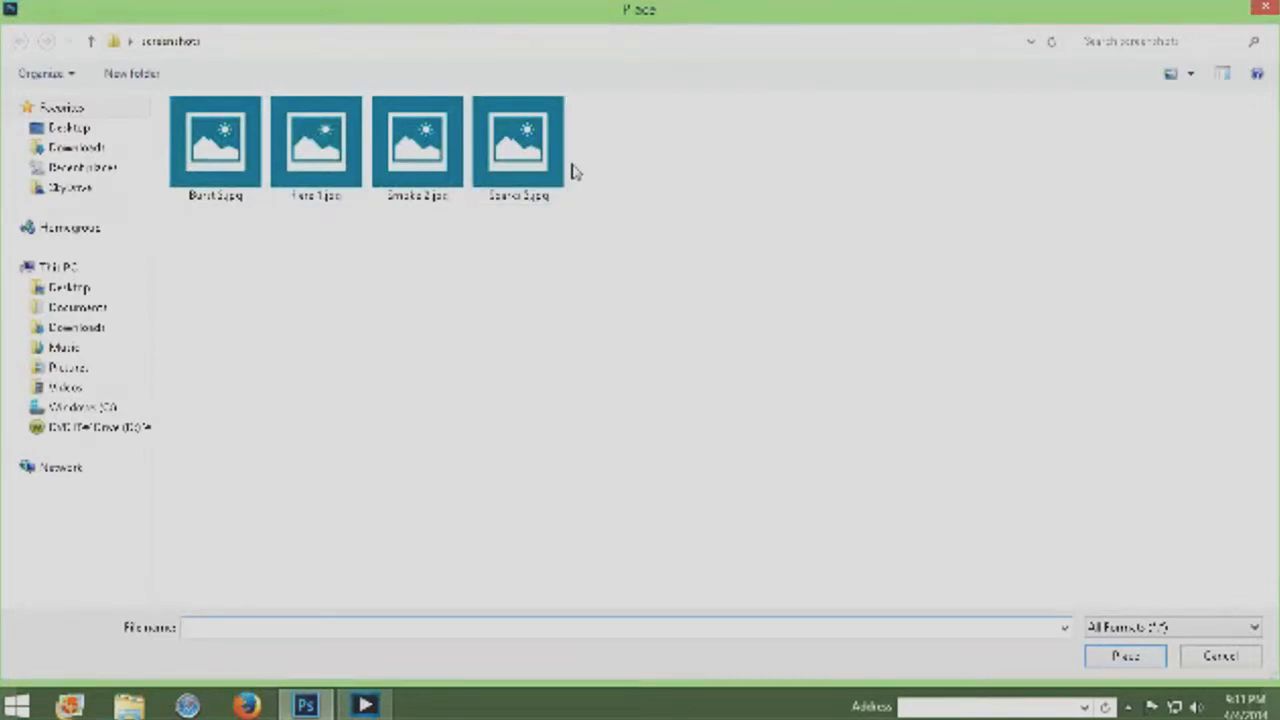
left_click(561, 178)
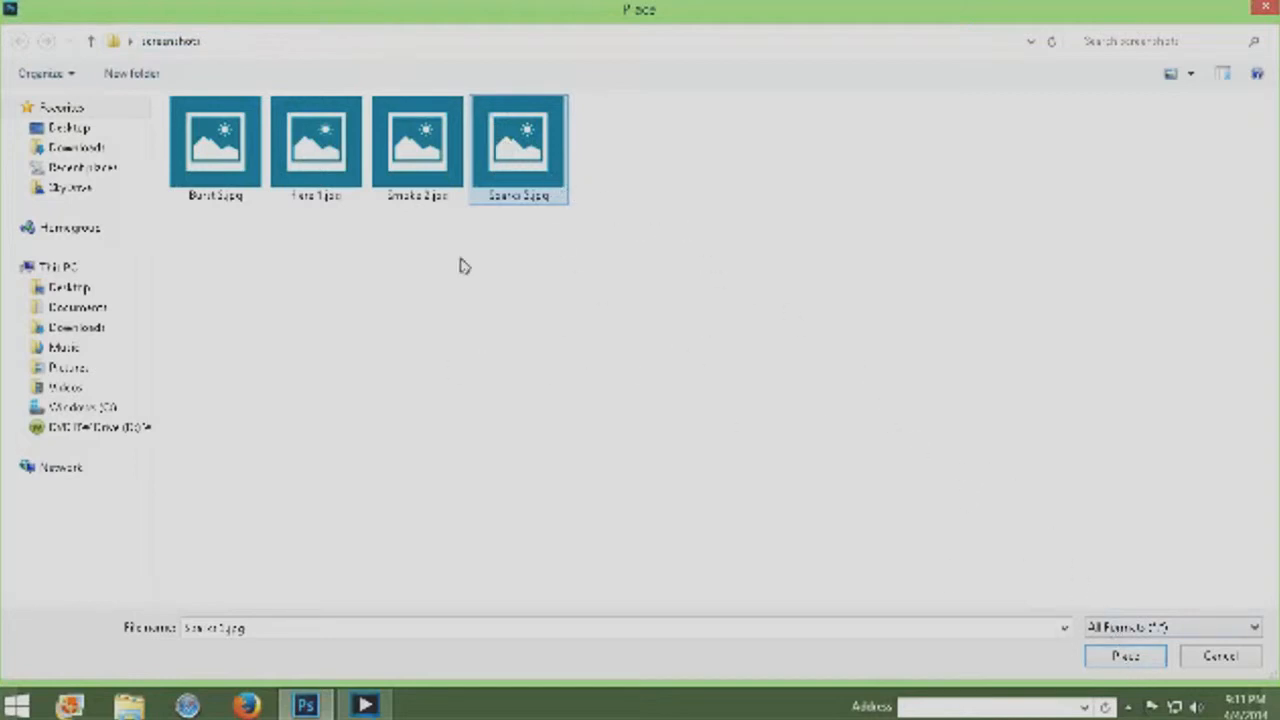
left_click(1124, 657)
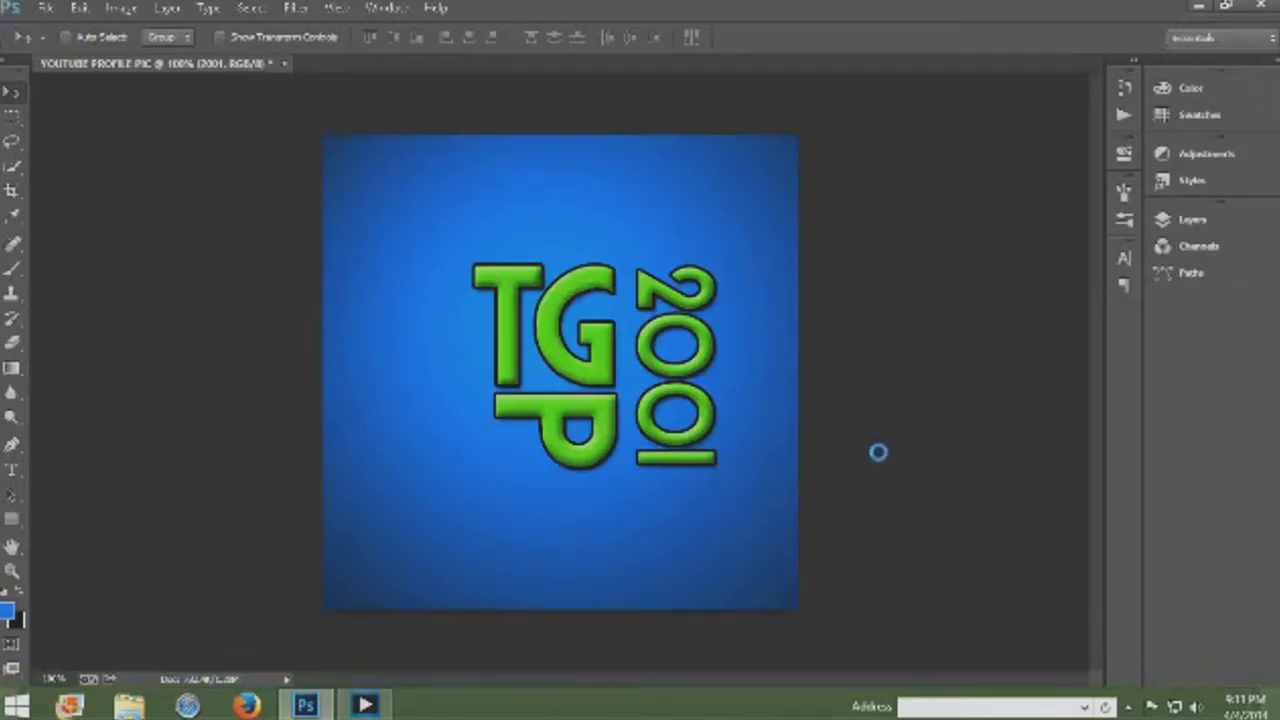
Step: Stretch the placed Sparks 3 image past the canvas edges, shift it to cover the whole canvas and commit the placement
left_click(1192, 220)
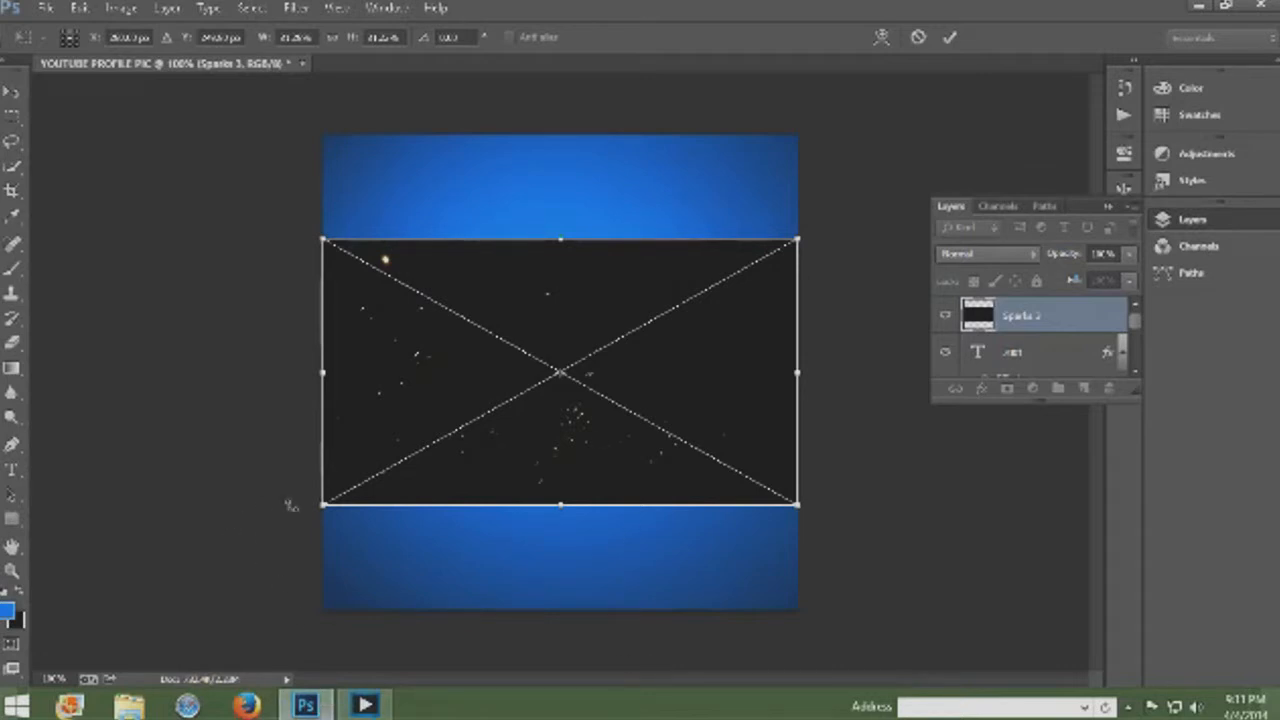
left_click_drag(318, 502, 120, 618)
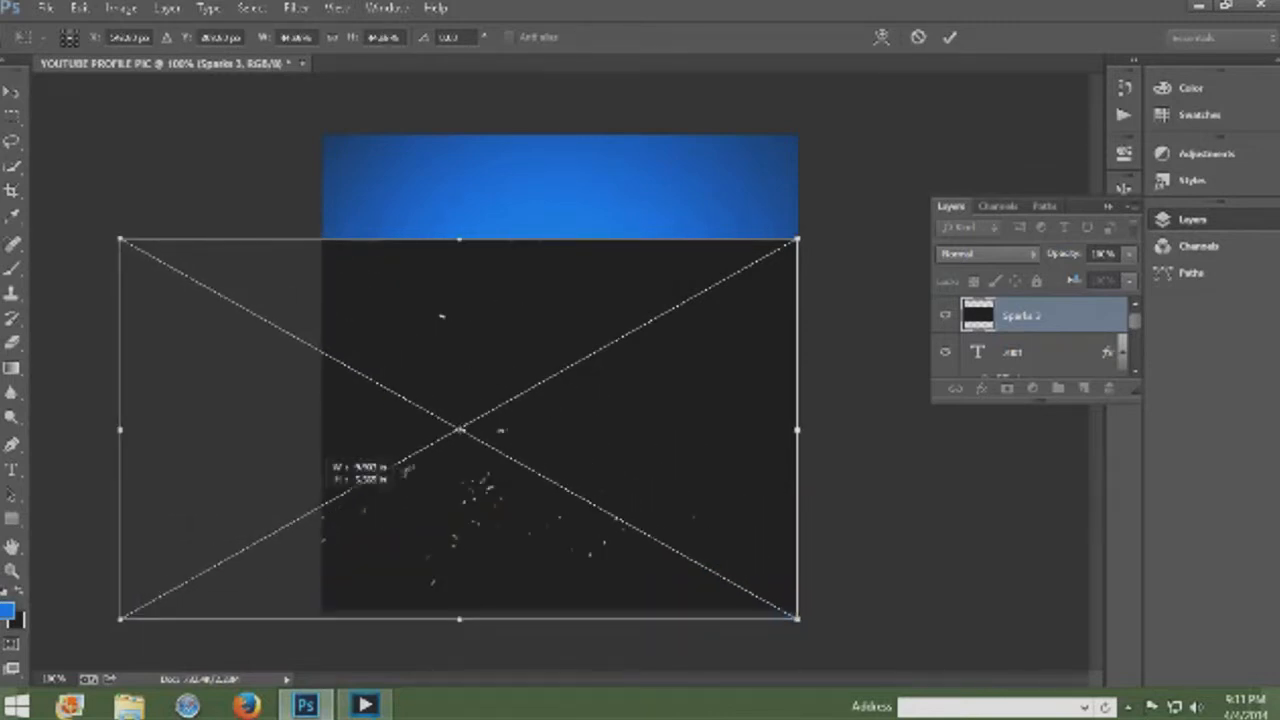
left_click_drag(458, 236, 460, 134)
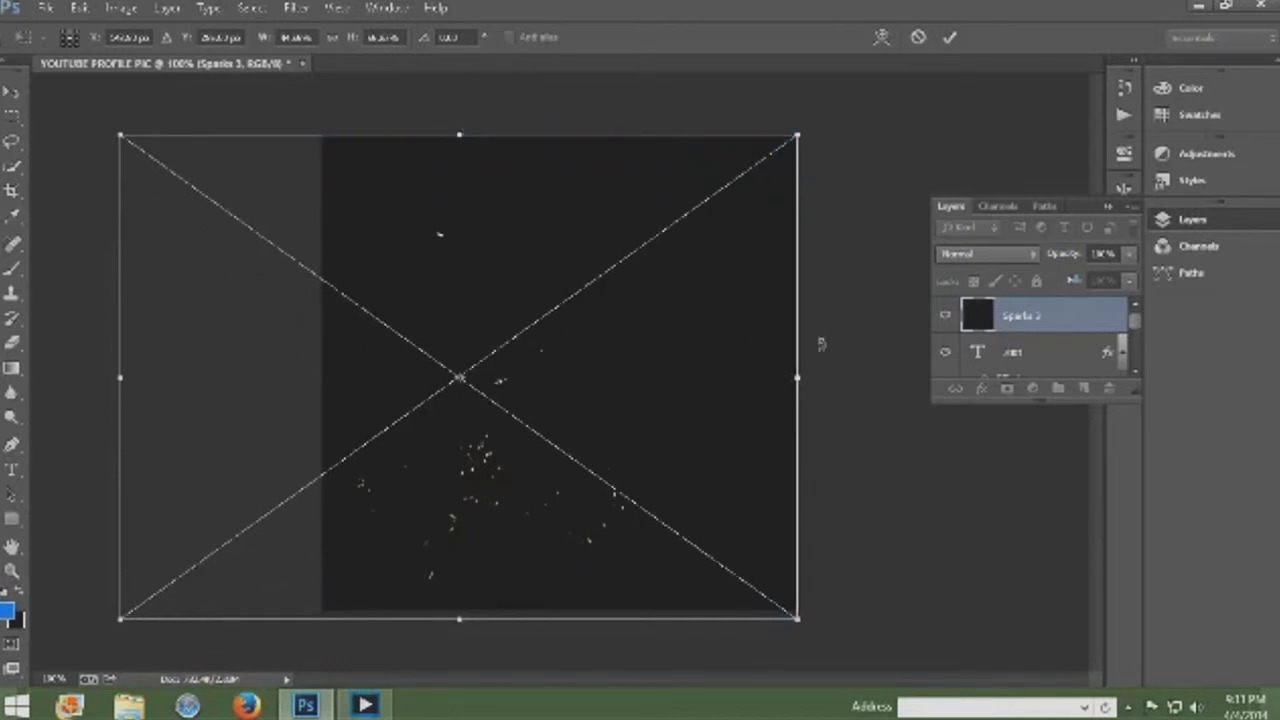
left_click_drag(807, 368, 843, 367)
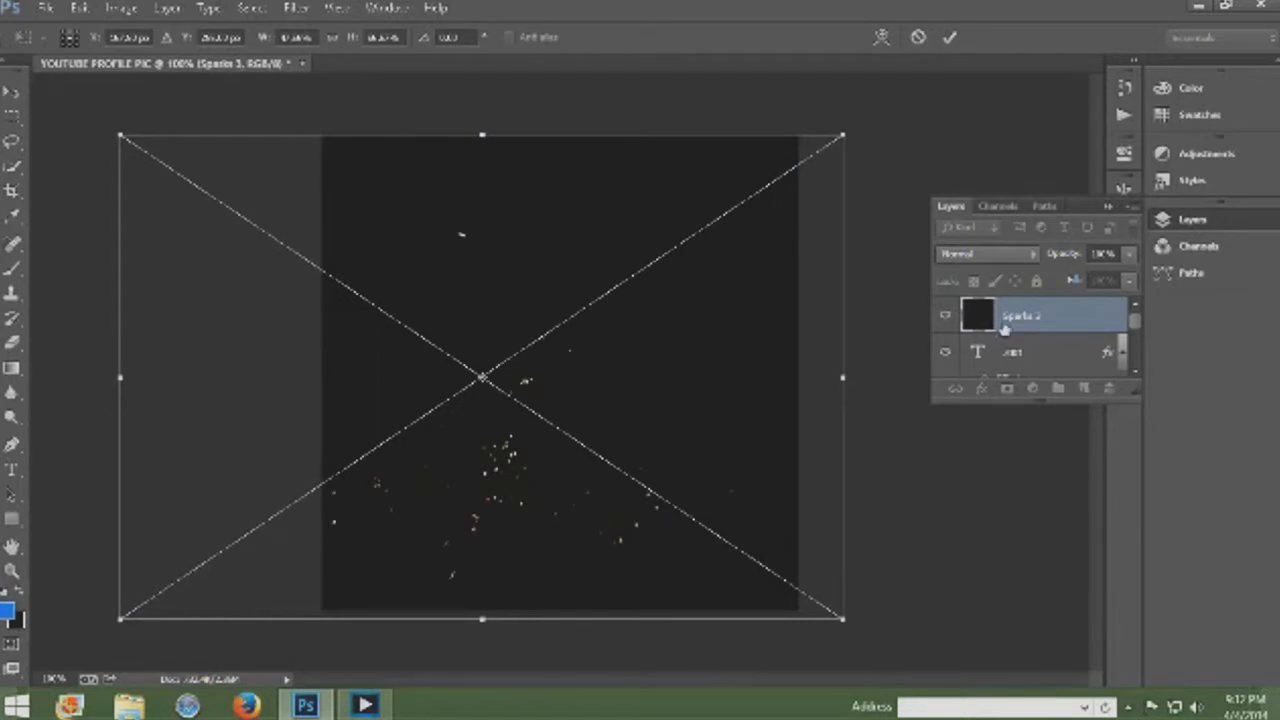
right_click(771, 410)
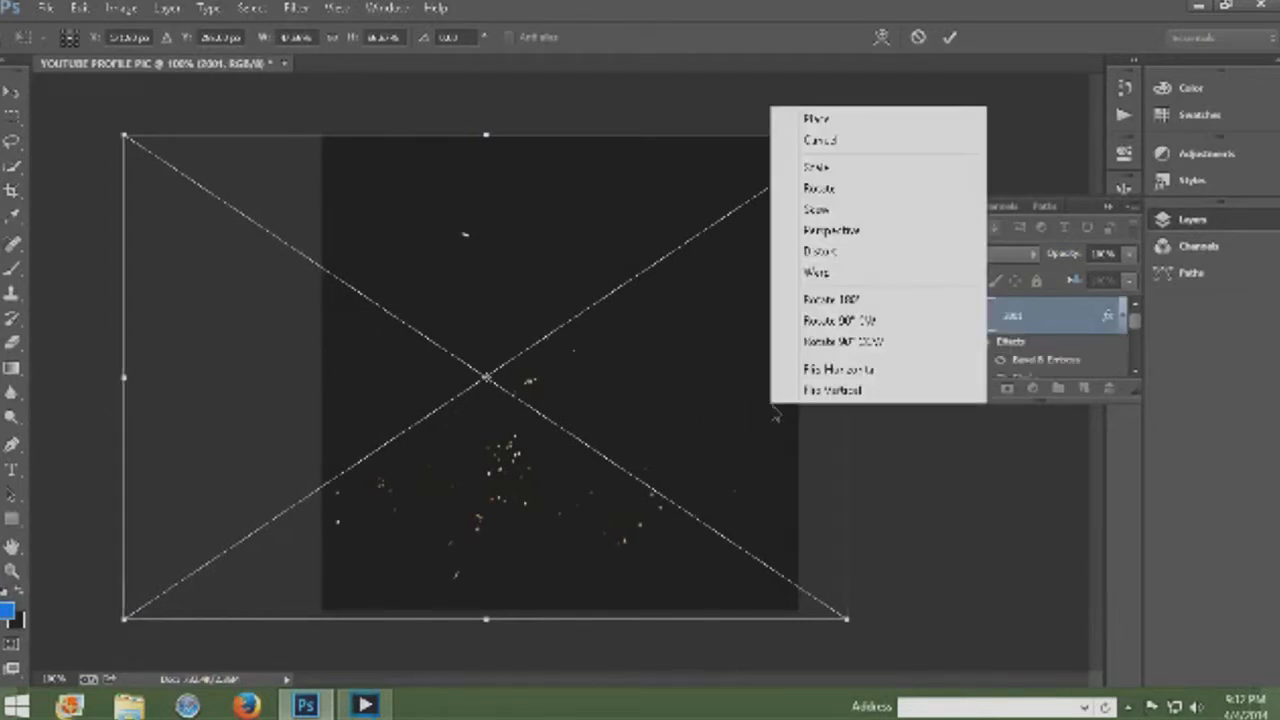
left_click(729, 410)
left_click_drag(729, 409, 763, 410)
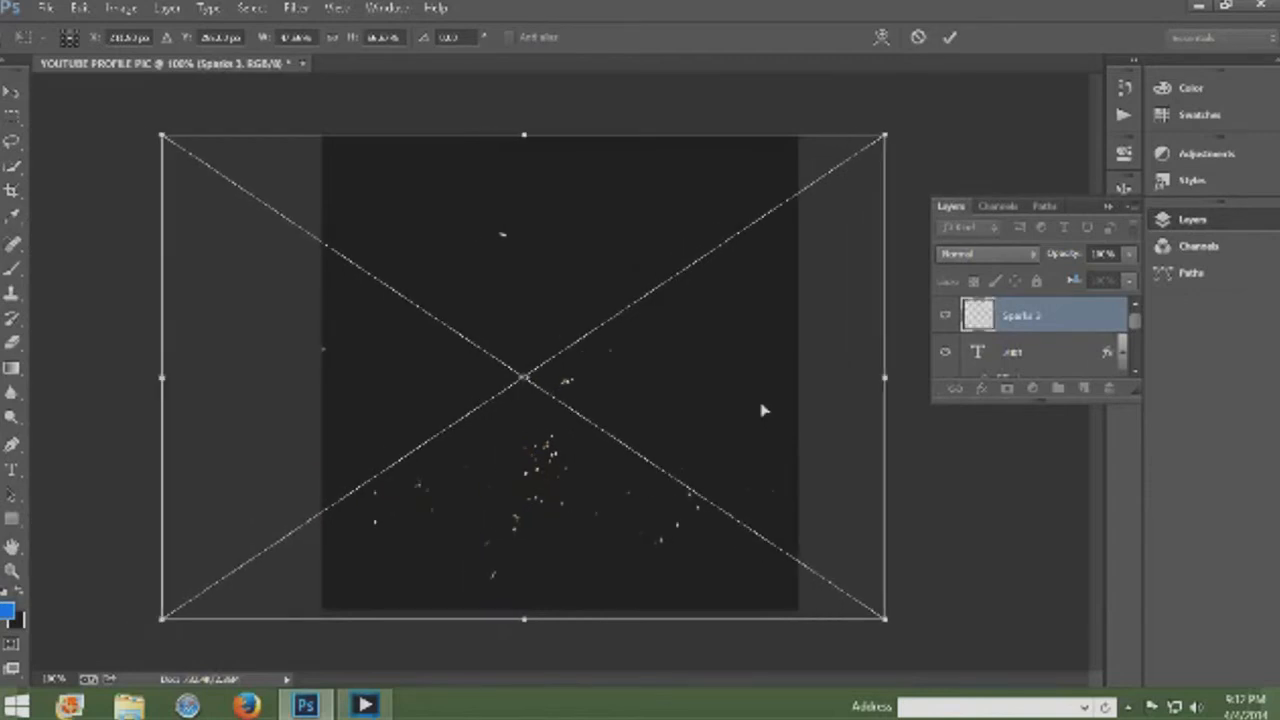
key("Return")
Step: Set the Sparks 3 layer's blend mode to Linear Dodge (Add)
right_click(1004, 326)
left_click(988, 321)
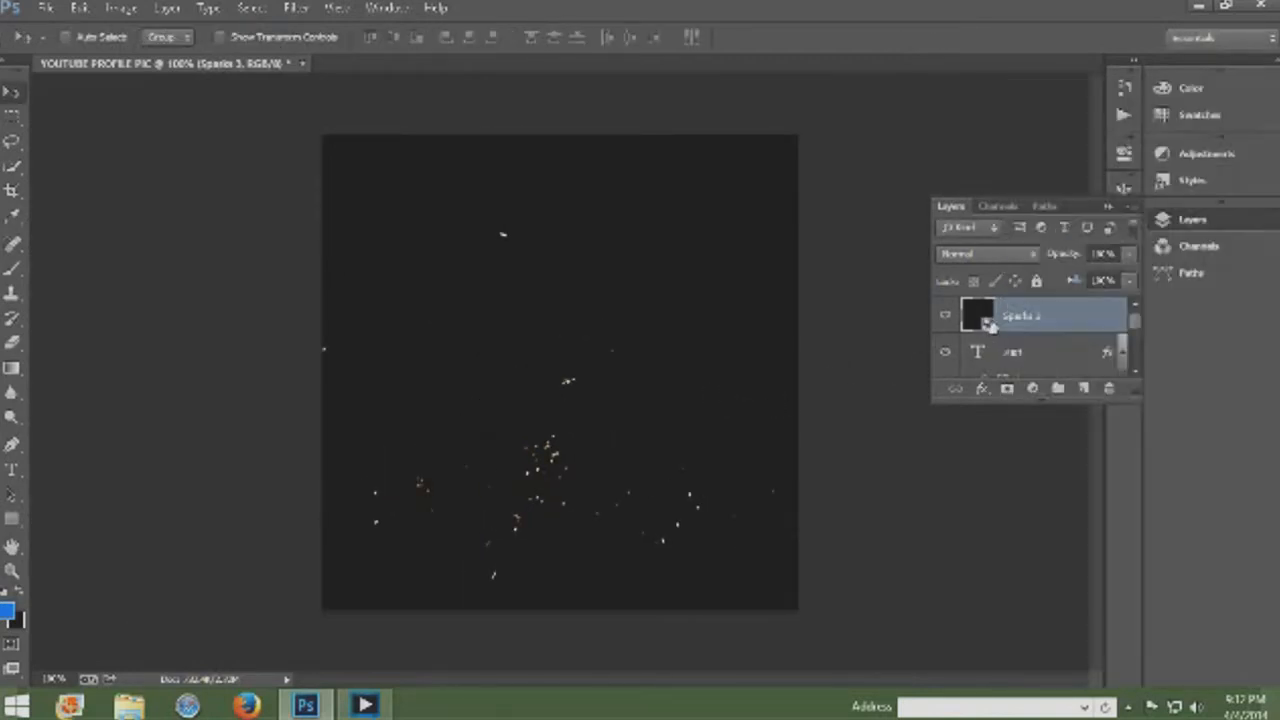
left_click(999, 258)
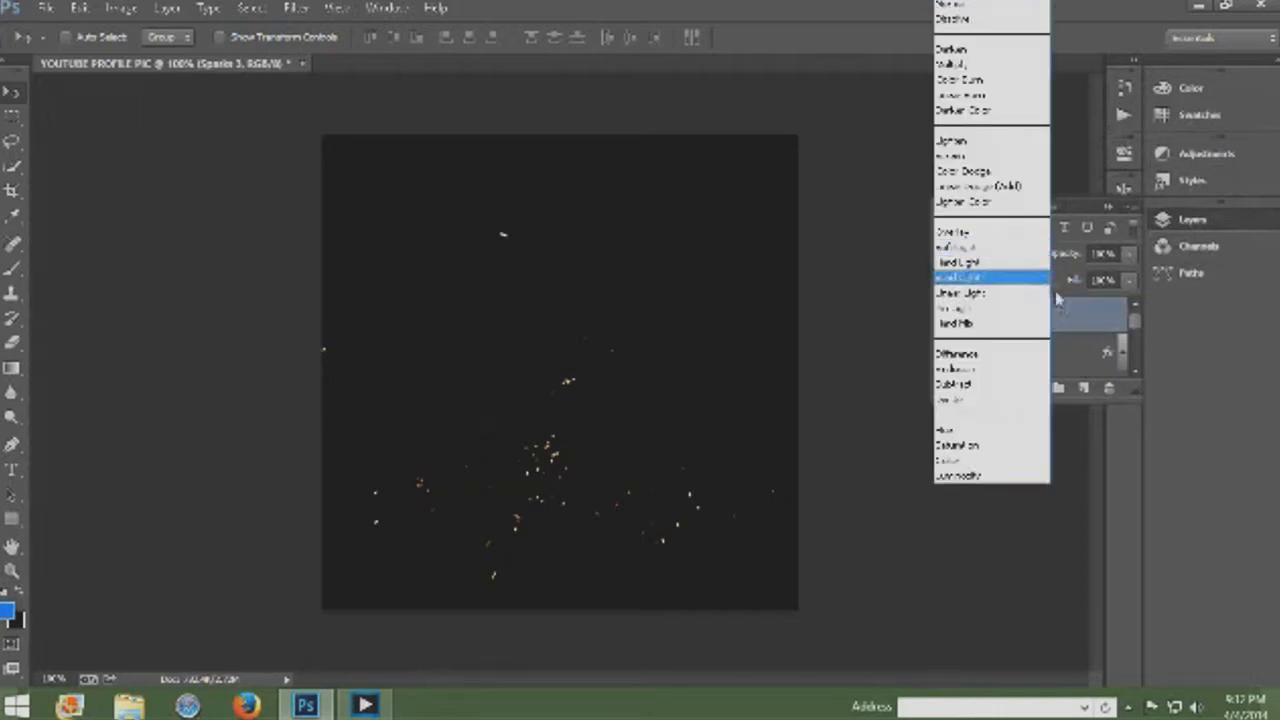
left_click(1086, 316)
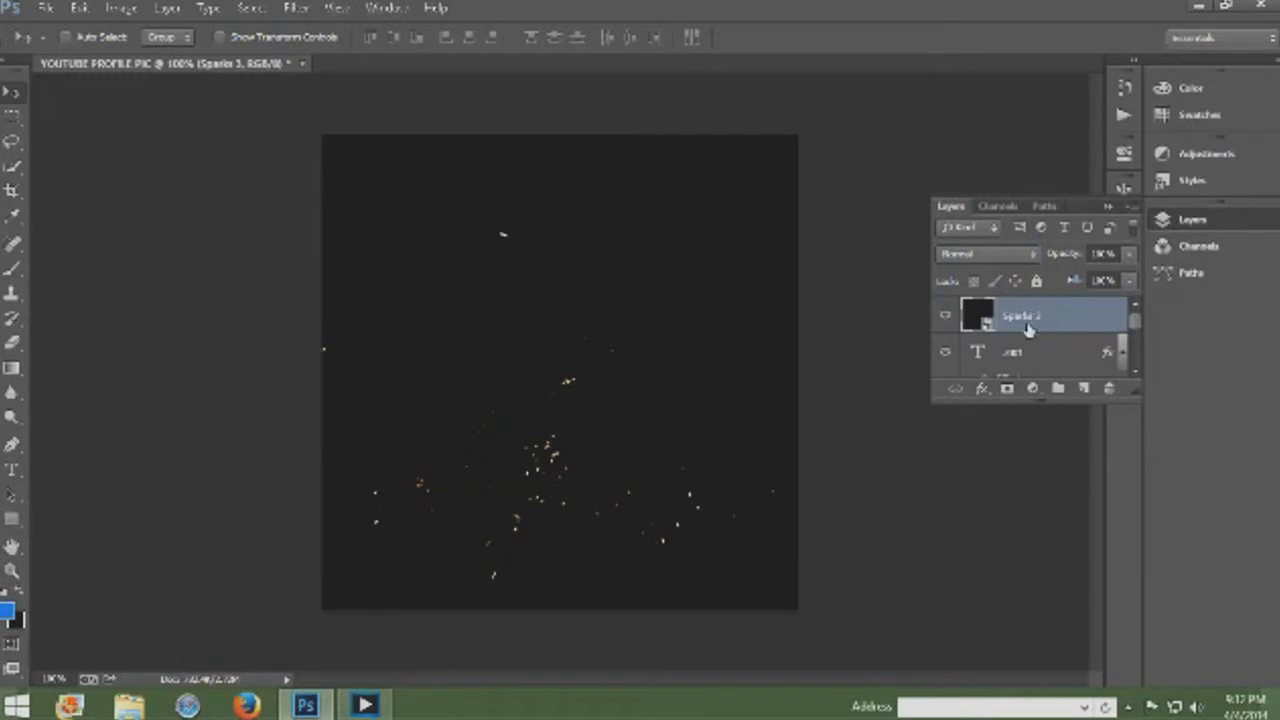
left_click(1000, 257)
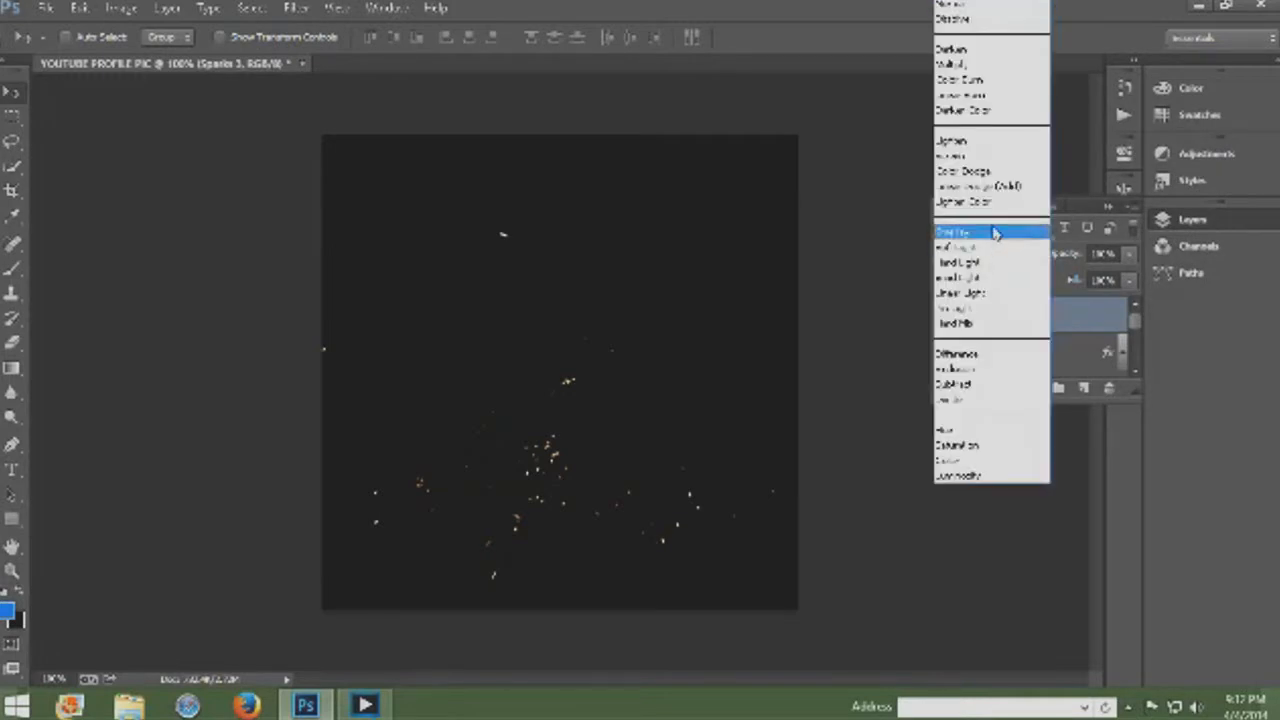
left_click(990, 188)
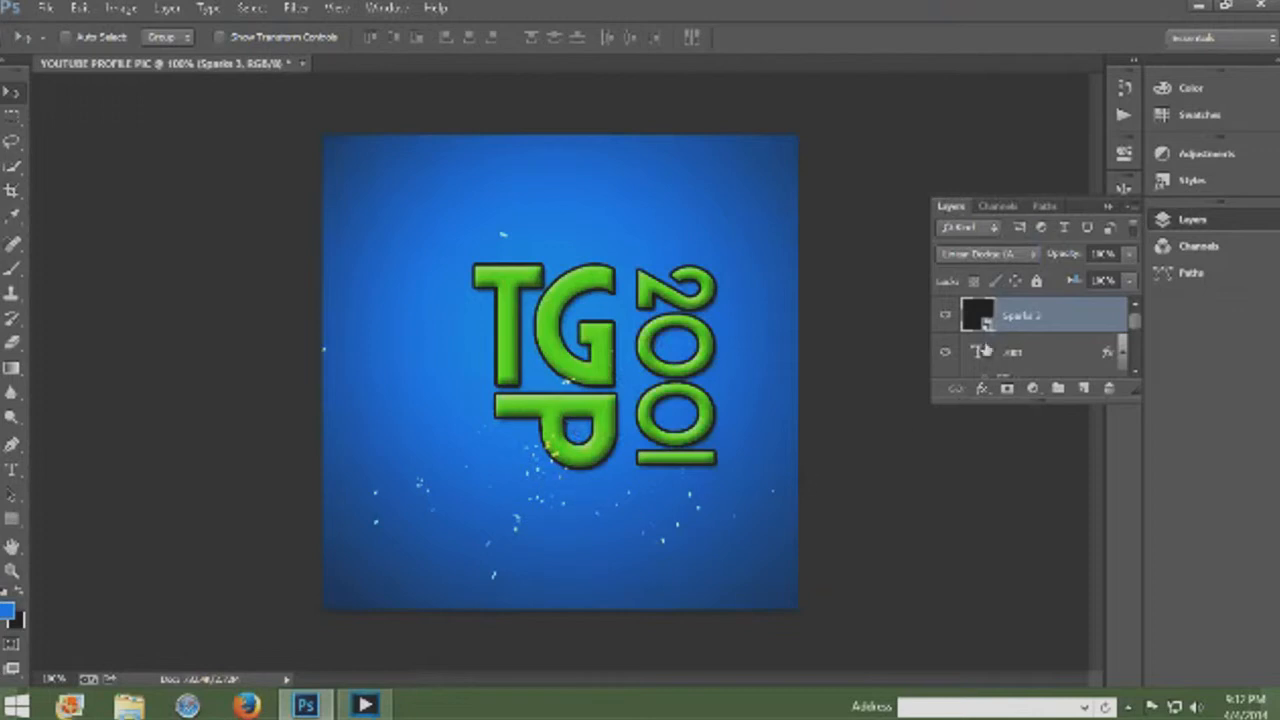
Step: Enlarge the Sparks 3 layer and reposition it so the main spark cluster sits below the 2001 text
mouse_move(640, 468)
left_mouse_down()
mouse_move(642, 398)
mouse_move(648, 474)
left_mouse_up()
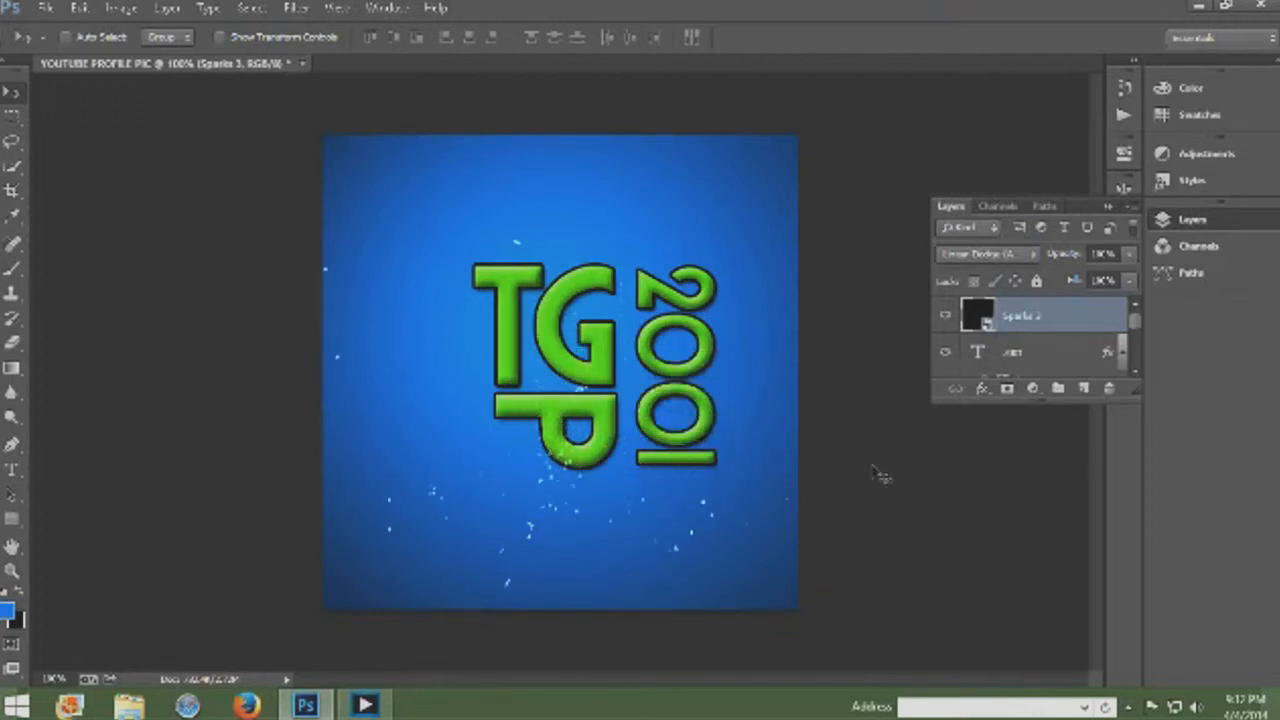
key("ctrl+t")
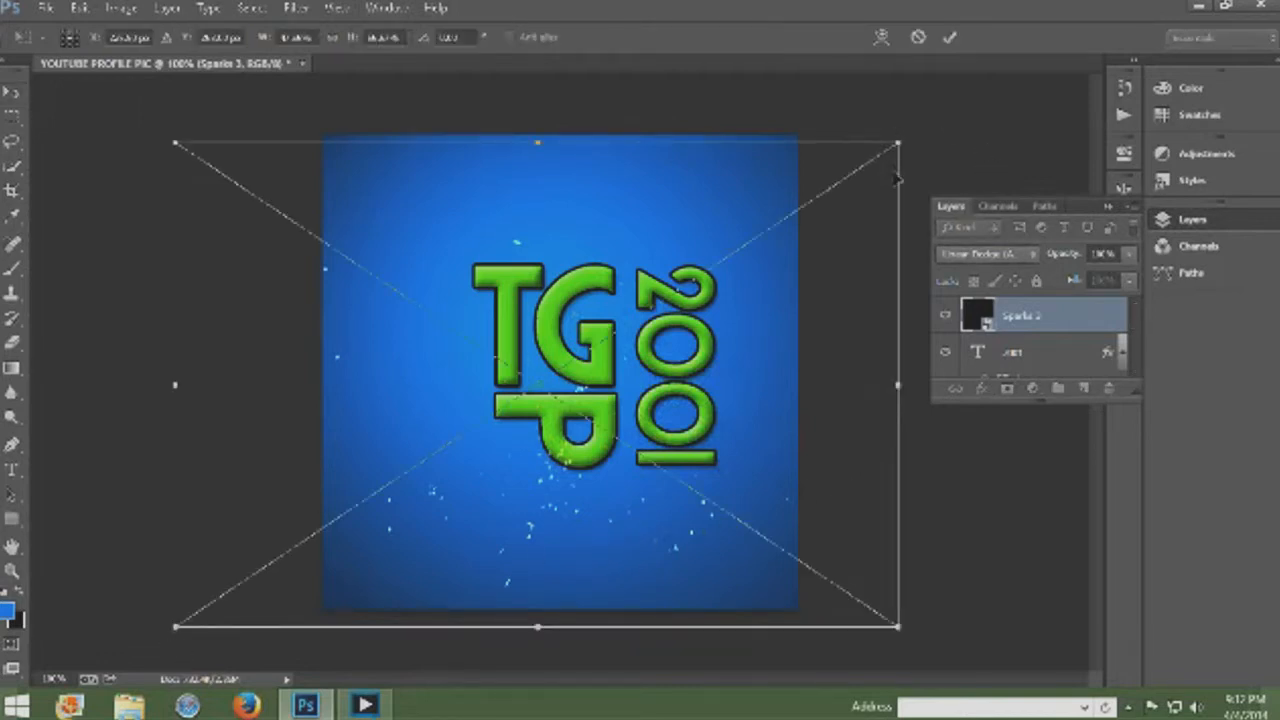
left_click_drag(903, 138, 1010, 75)
left_click_drag(676, 349, 729, 398)
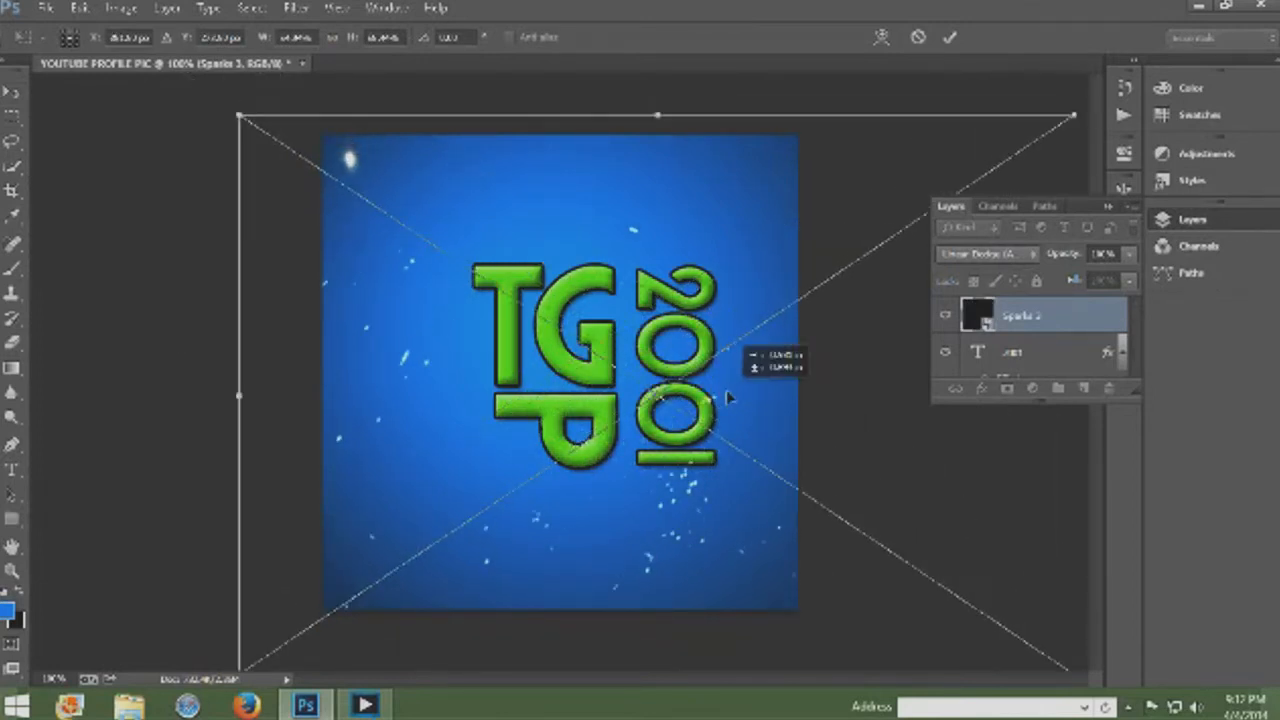
key("Return")
Step: Duplicate the Sparks 3 layer and move the copy upward over the 2001 text
right_click(988, 326)
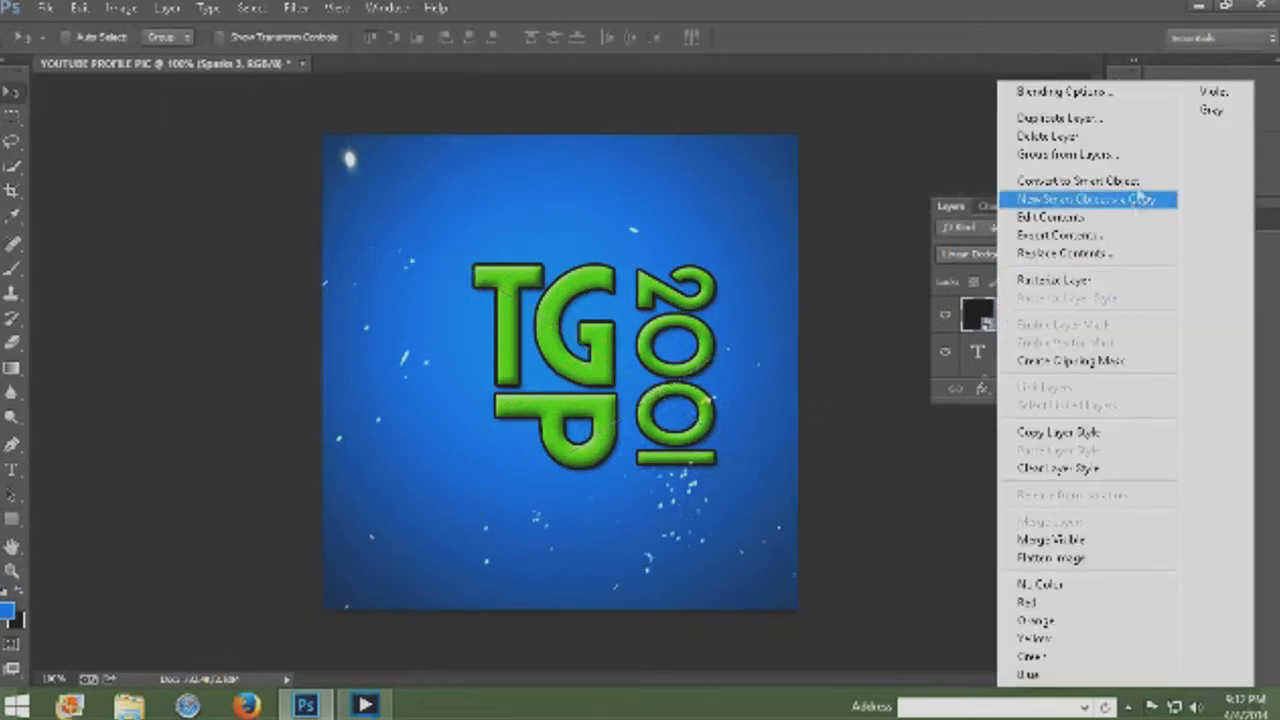
left_click(1135, 133)
left_click(938, 258)
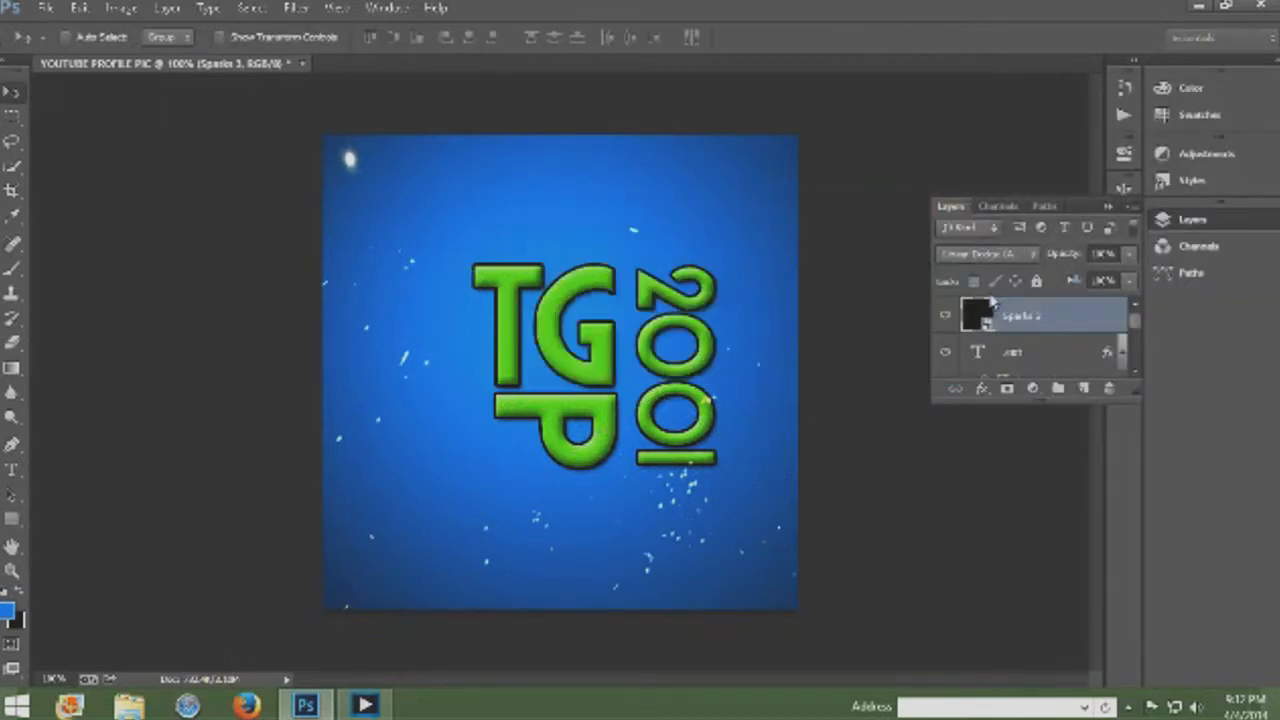
left_click_drag(677, 485, 725, 472)
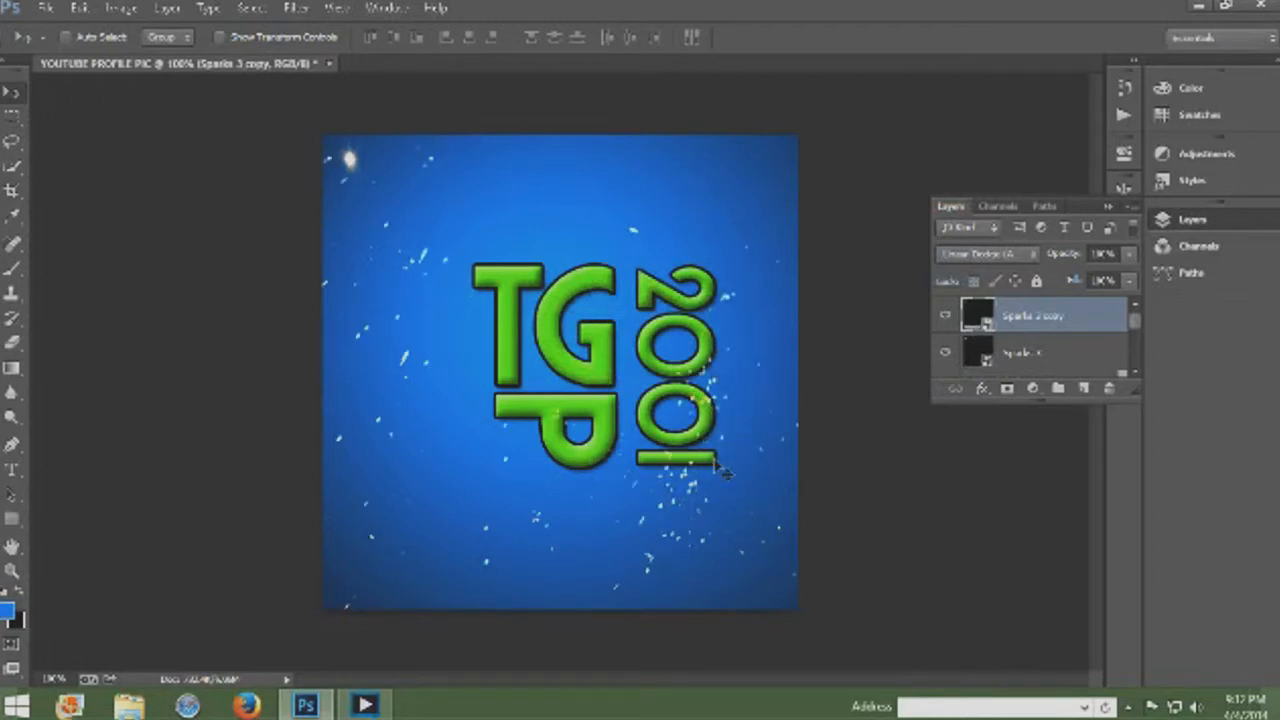
Step: Rotate the Sparks 3 copy and reposition it so its spark cluster lies above the G, then commit the transform
key("ctrl+t")
left_click_drag(310, 638, 880, 600)
left_click_drag(580, 480, 480, 449)
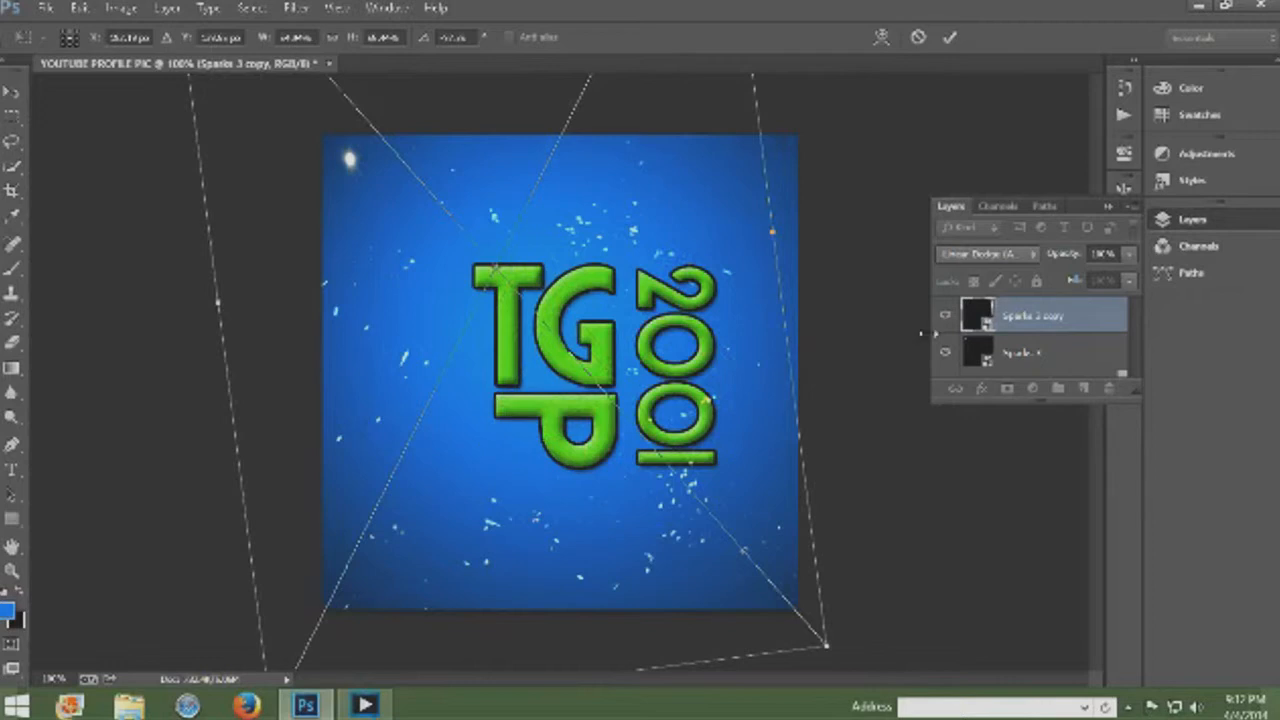
key("Return")
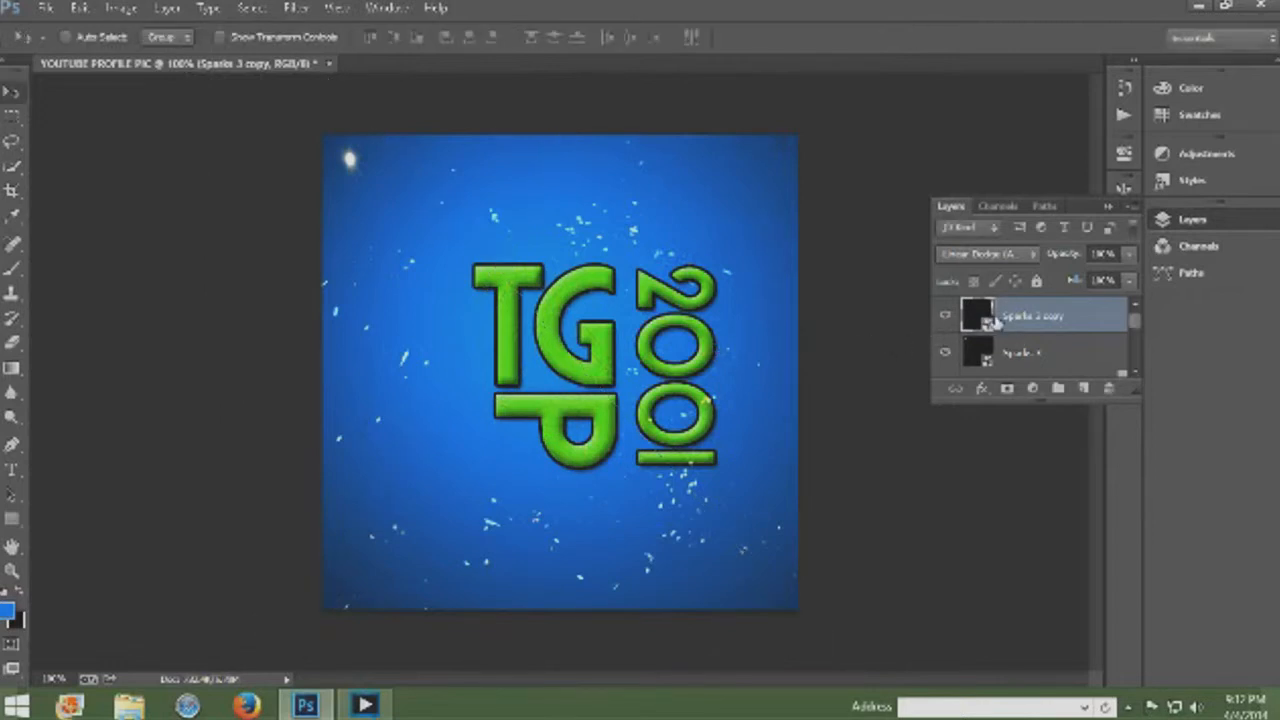
Step: Duplicate the Sparks 3 copy layer and move the new copy so its spark cluster lies above the T
right_click(1008, 326)
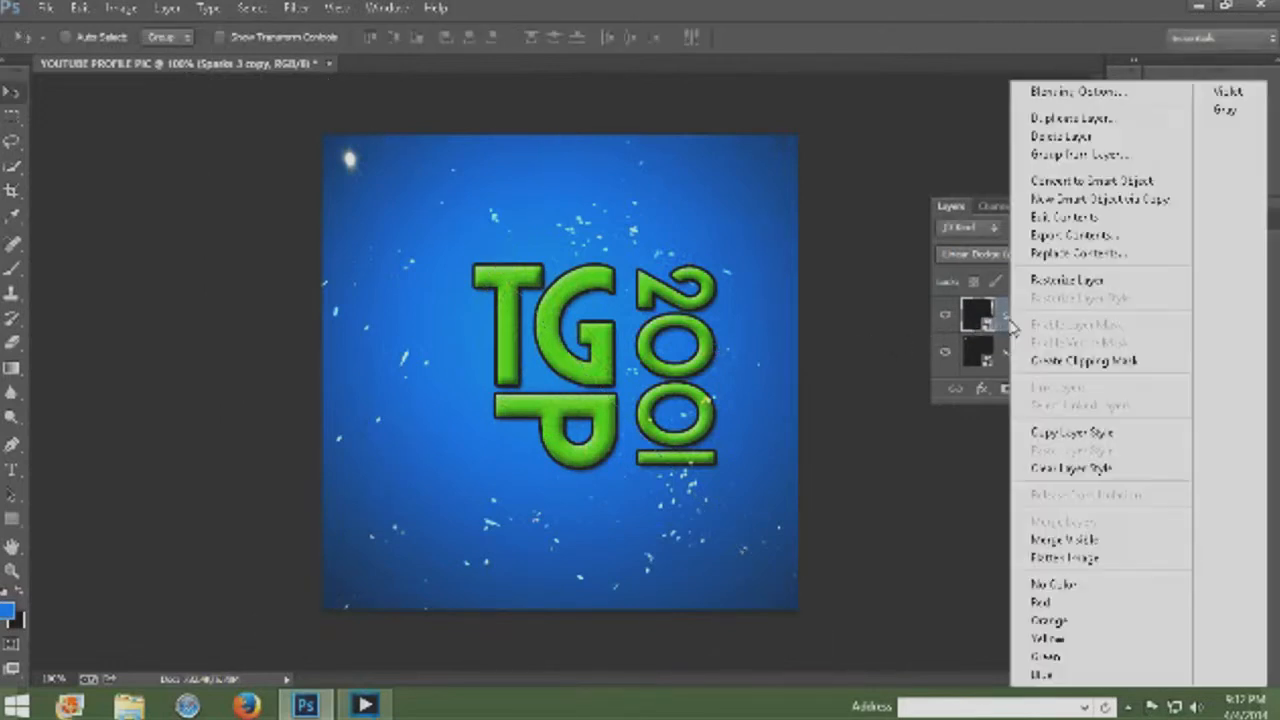
left_click(1114, 124)
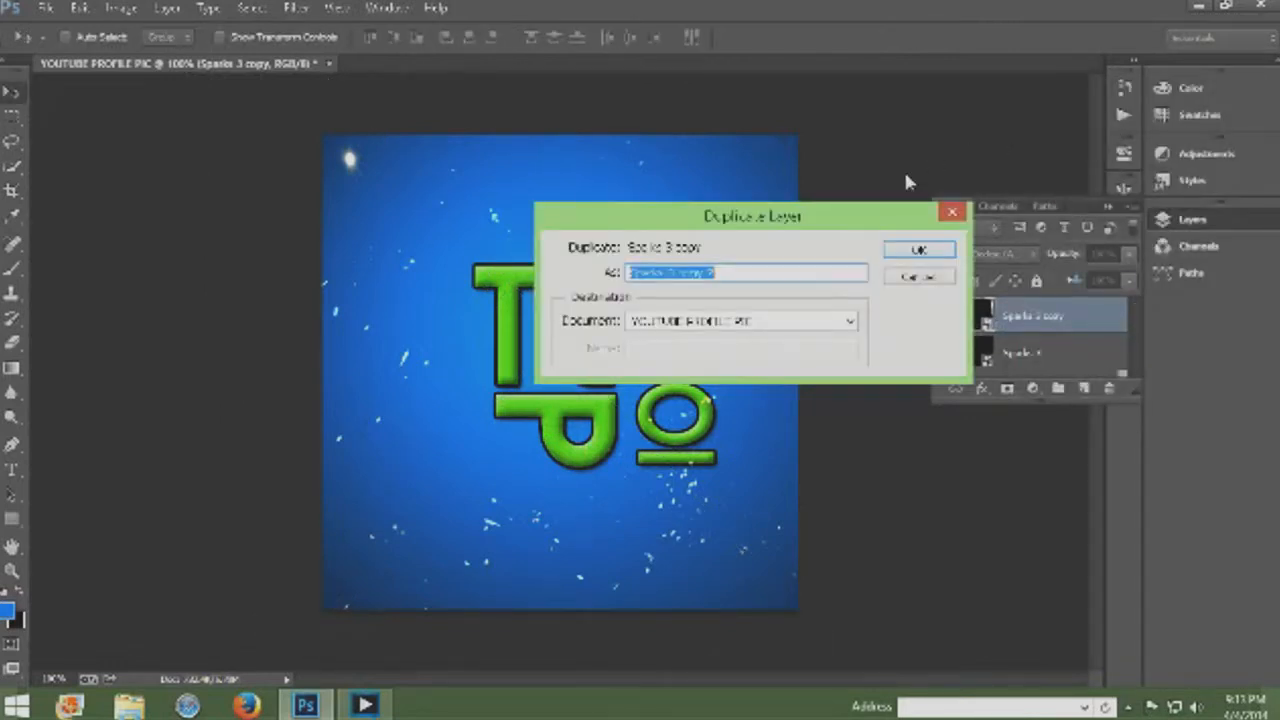
left_click(919, 250)
left_click_drag(653, 220, 510, 249)
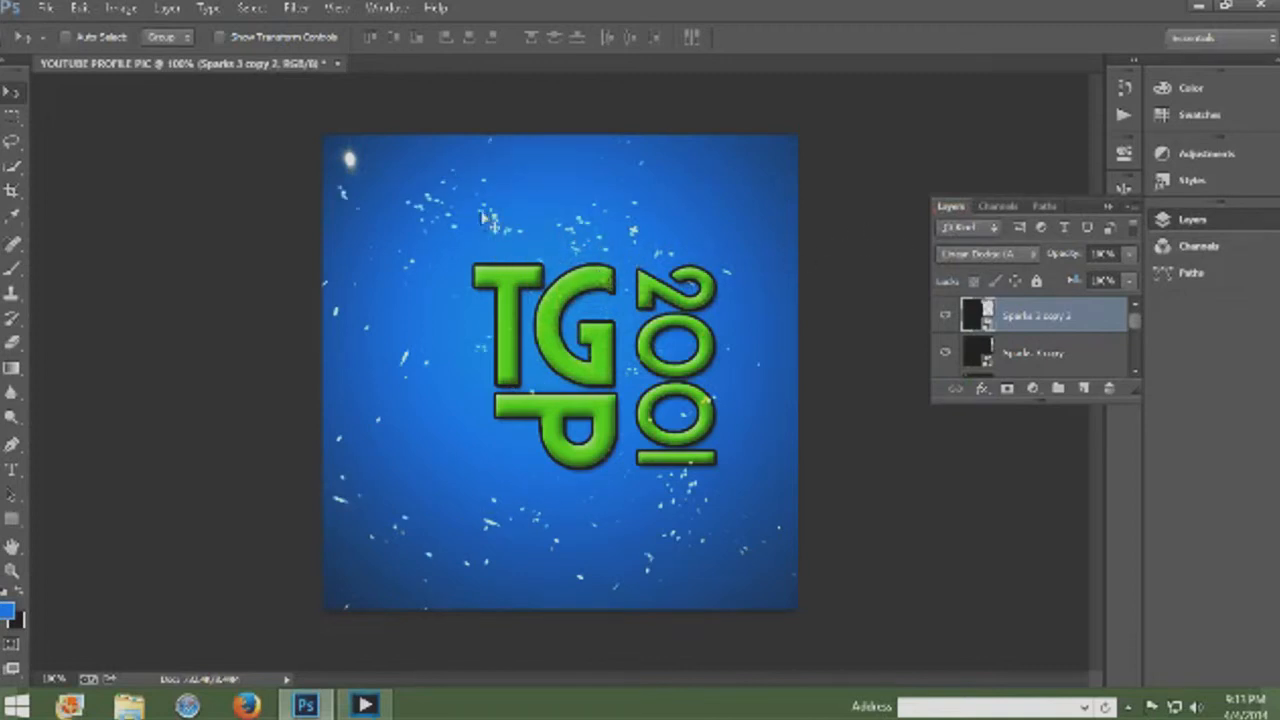
Step: Move the Sparks 3 copy layer slightly so its spark cluster sits between the G and the 2001 text
left_click(1035, 358)
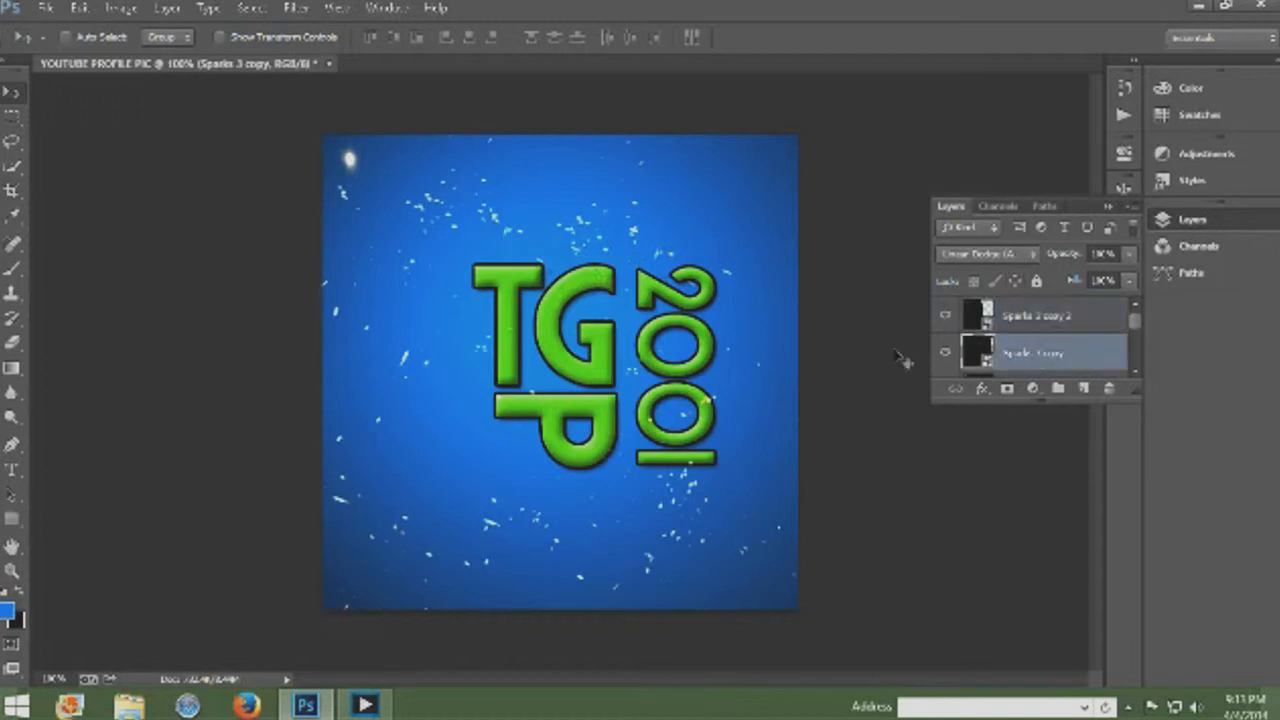
left_click_drag(641, 271, 680, 287)
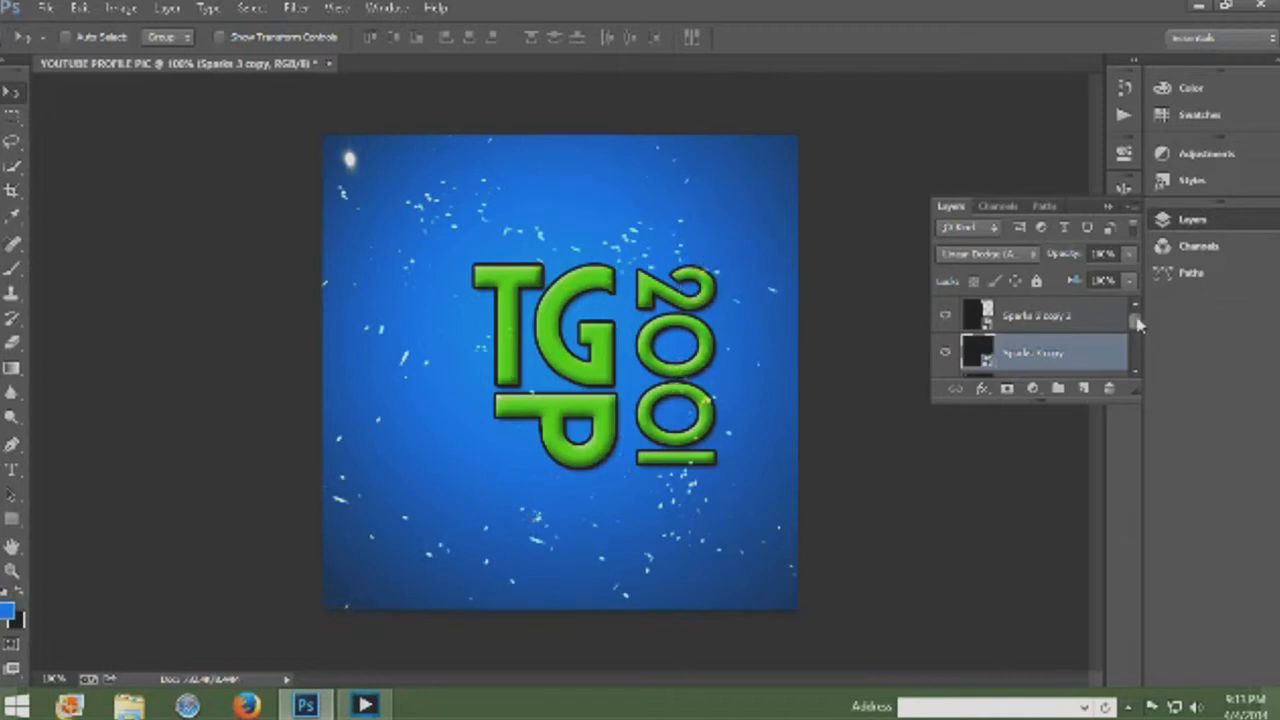
Step: Place Smoke 2.jpg into the document, enlarge it to cover the whole canvas, and commit the transform
left_click(46, 8)
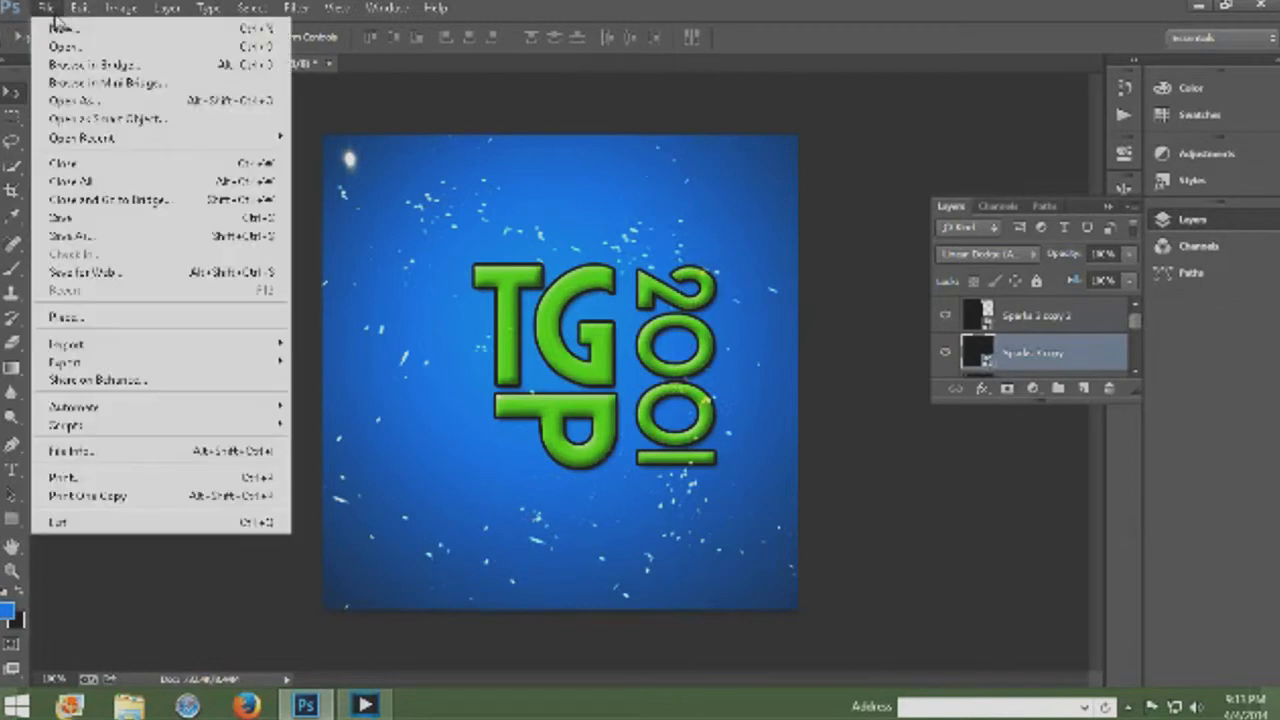
left_click(119, 324)
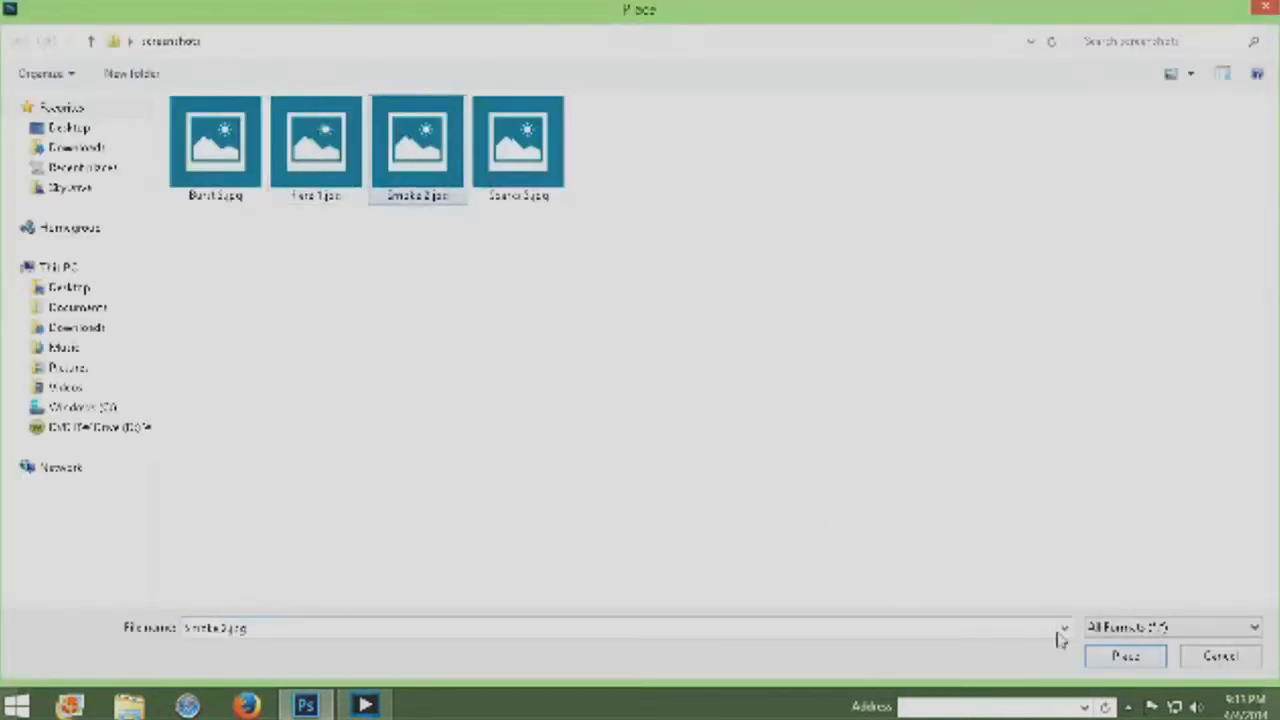
left_click(1135, 663)
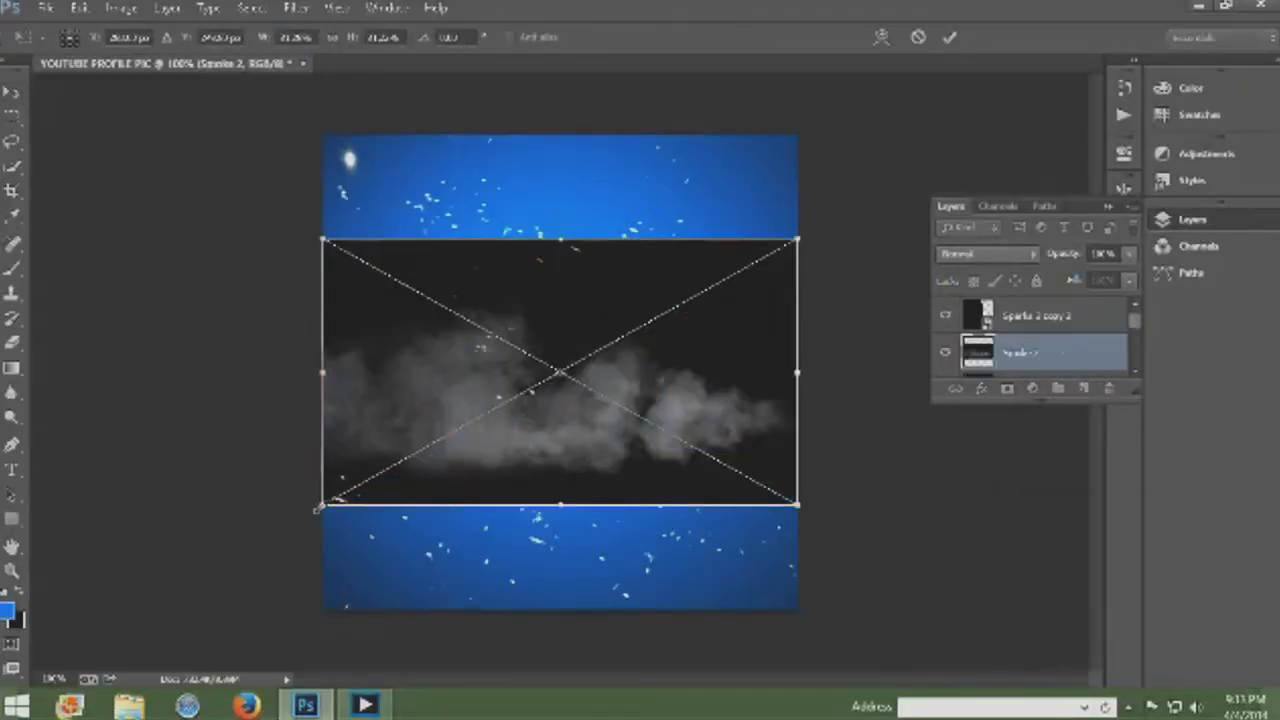
left_click_drag(322, 507, 103, 628)
left_click_drag(376, 502, 528, 502)
left_click_drag(598, 240, 603, 100)
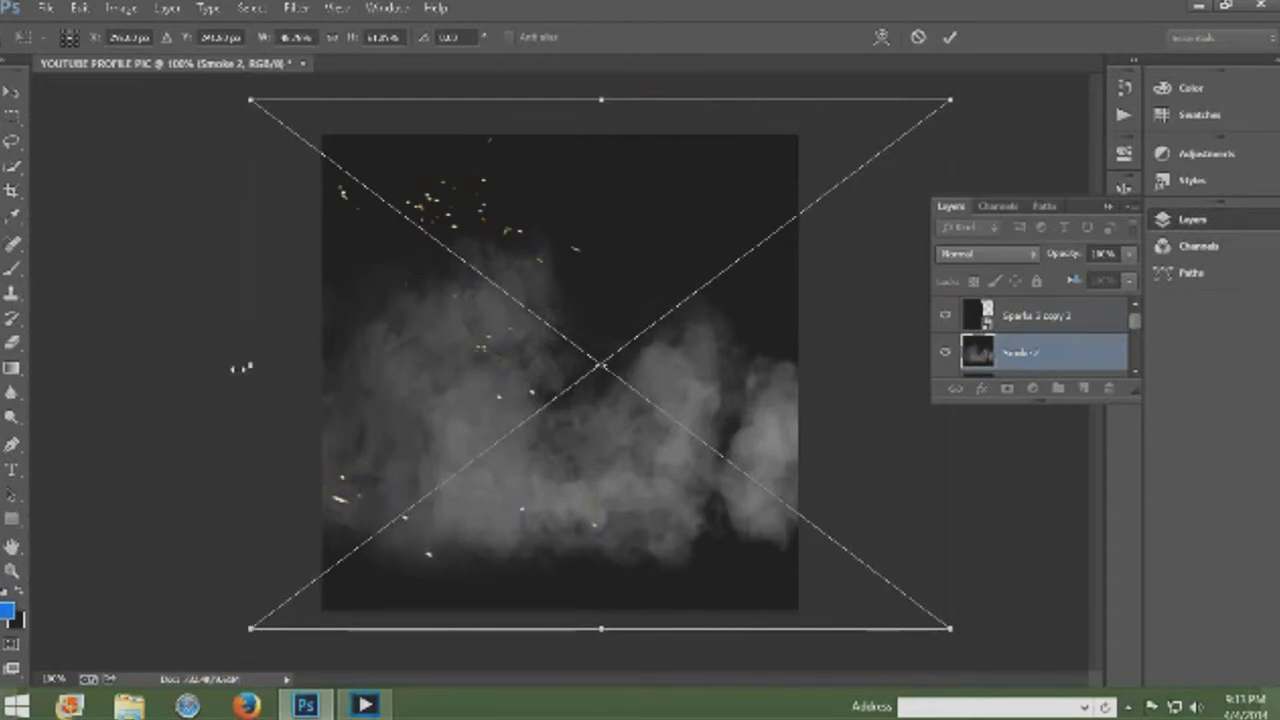
left_click_drag(249, 368, 236, 368)
left_click_drag(399, 376, 472, 374)
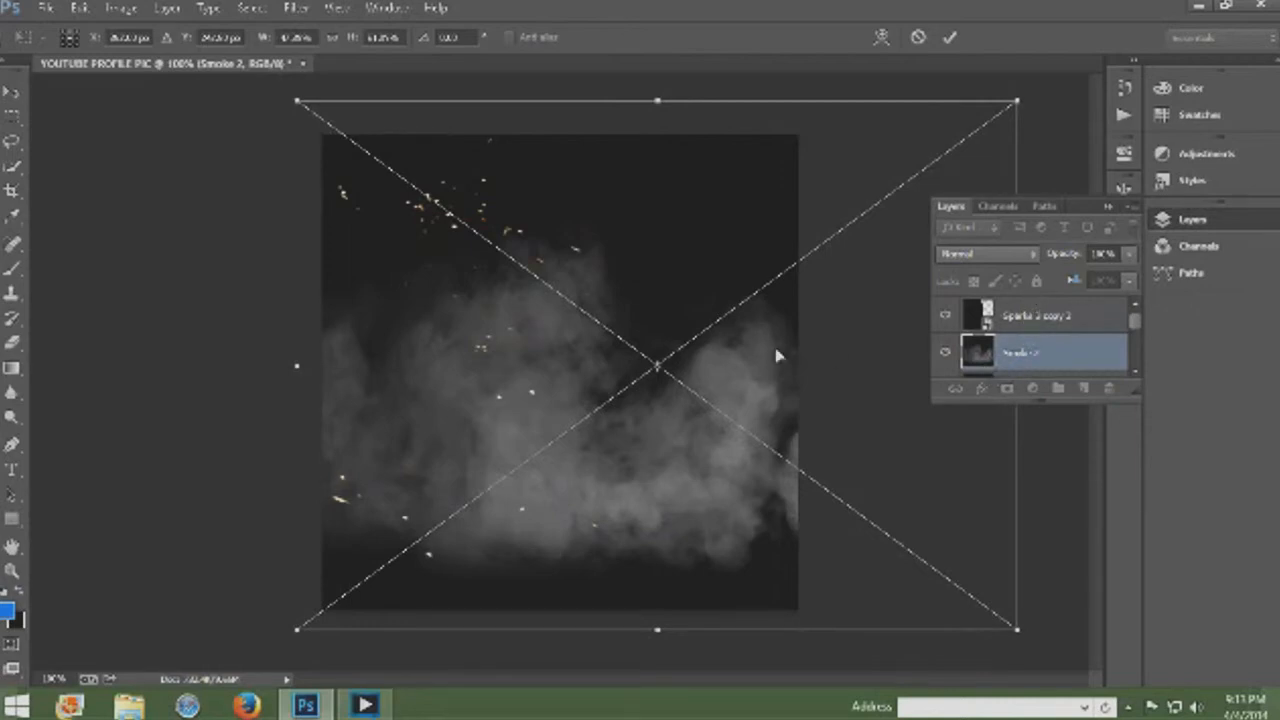
key("Return")
Step: Move the Smoke 2 layer above Sparks 3 copy 2 and set its blend mode to Linear Dodge (Add)
left_click_drag(1015, 370, 1006, 318)
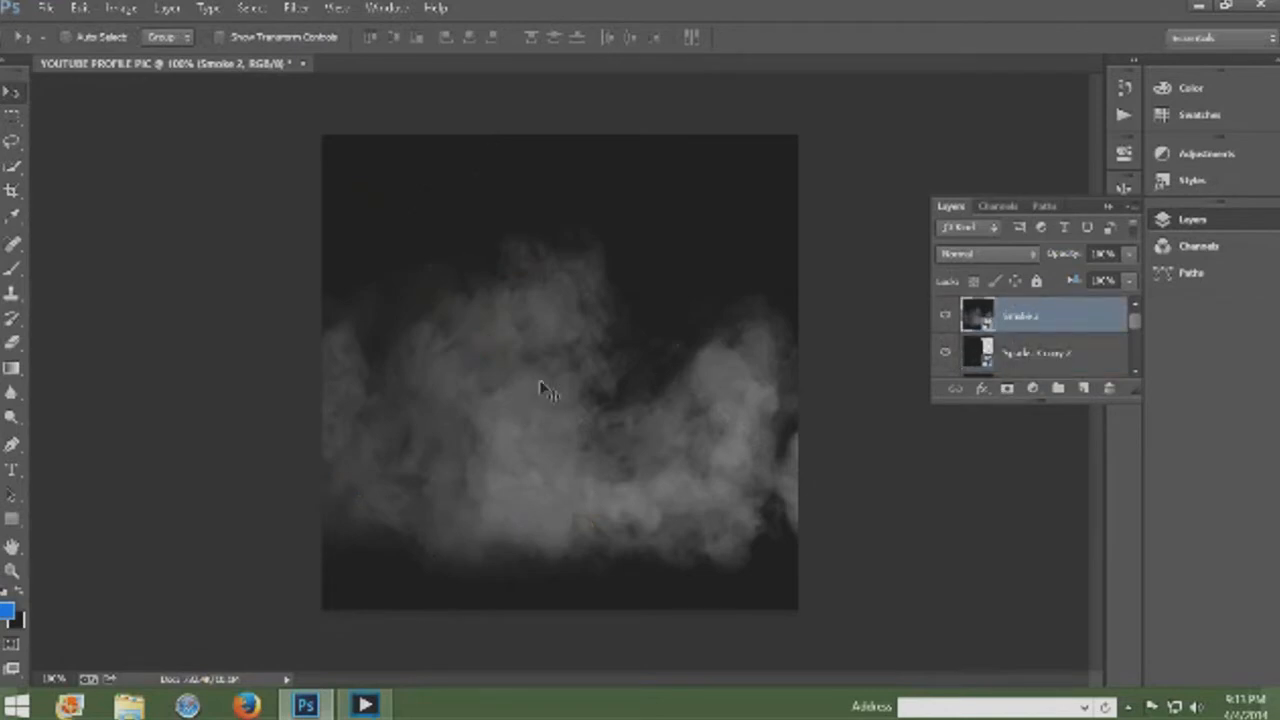
left_click(1005, 256)
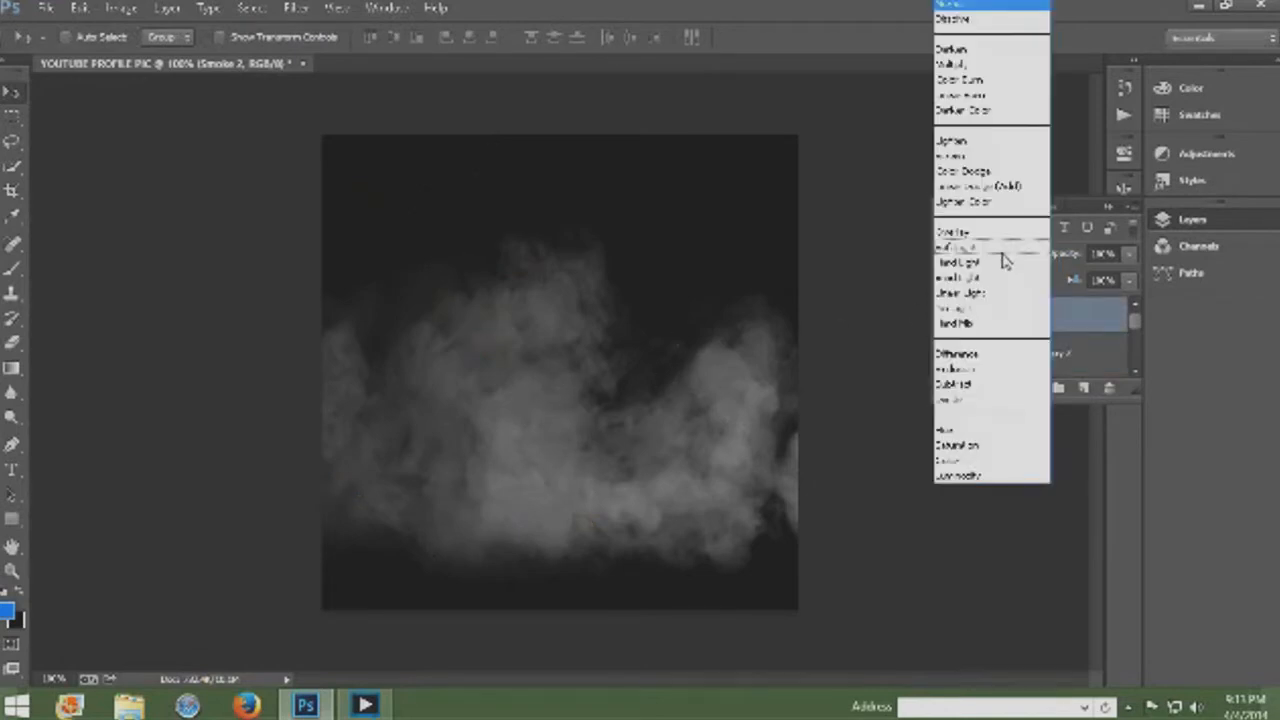
left_click(1000, 186)
Step: Shift the smoke slightly upward around the logo and lower the Smoke 2 layer's opacity
left_click_drag(584, 435, 600, 392)
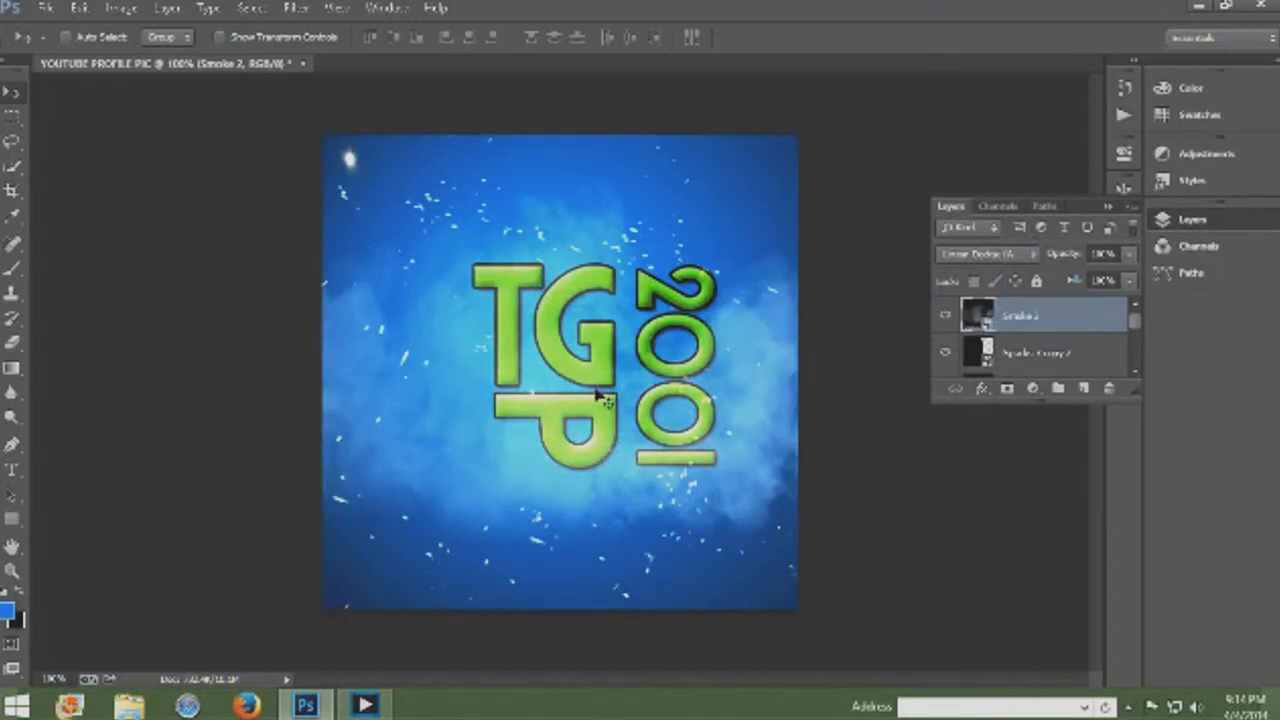
left_click(1133, 254)
left_click_drag(1130, 272, 1095, 284)
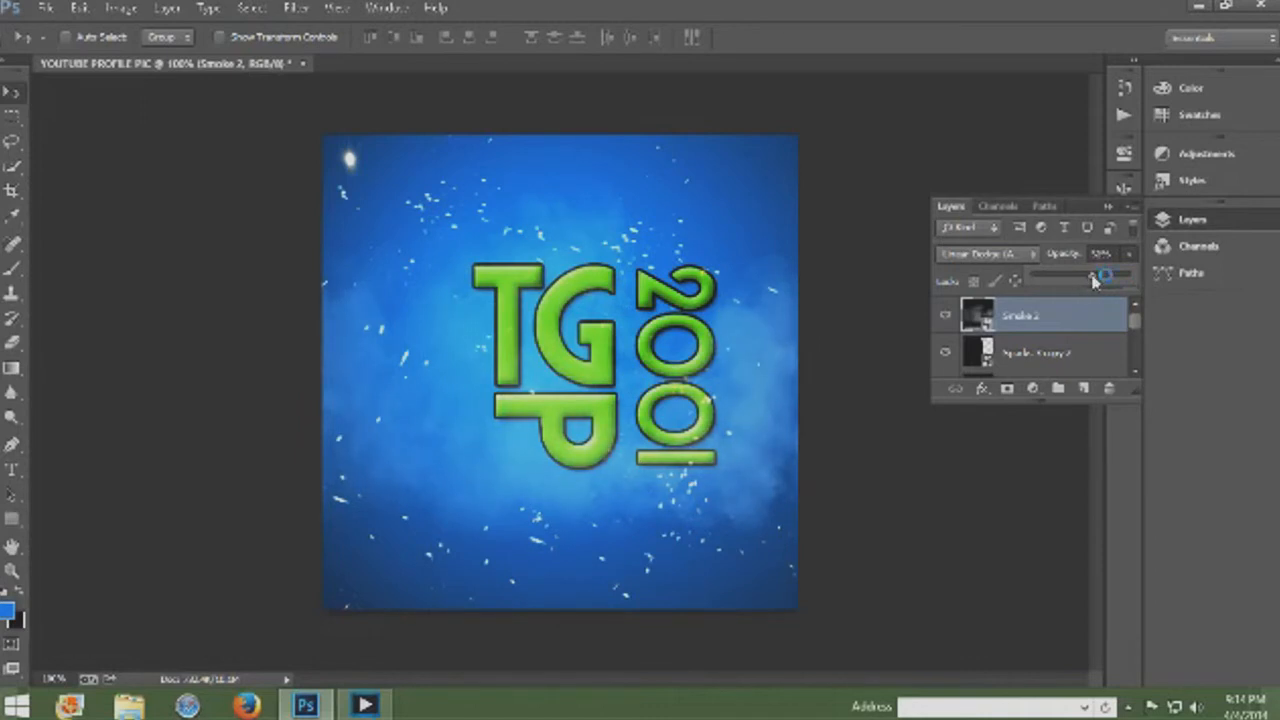
left_click_drag(1094, 281, 1092, 282)
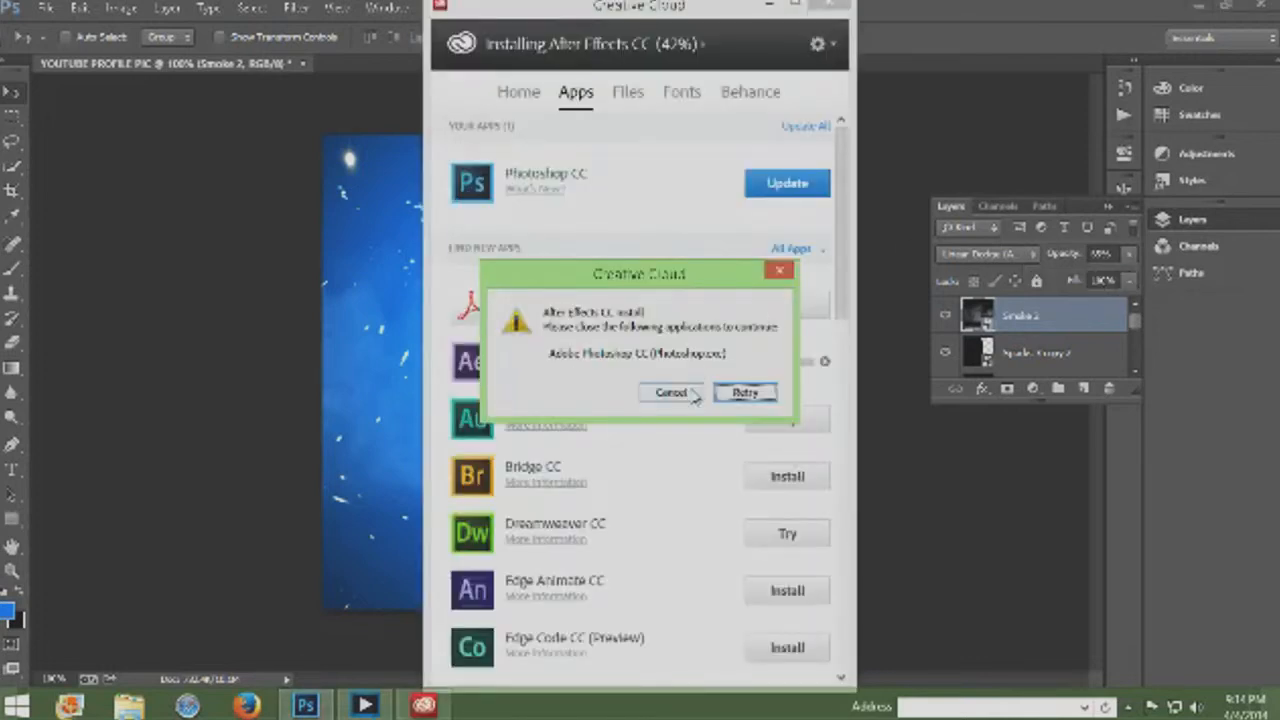
Step: Cancel the After Effects CC installation and close the Creative Cloud window
left_click(680, 393)
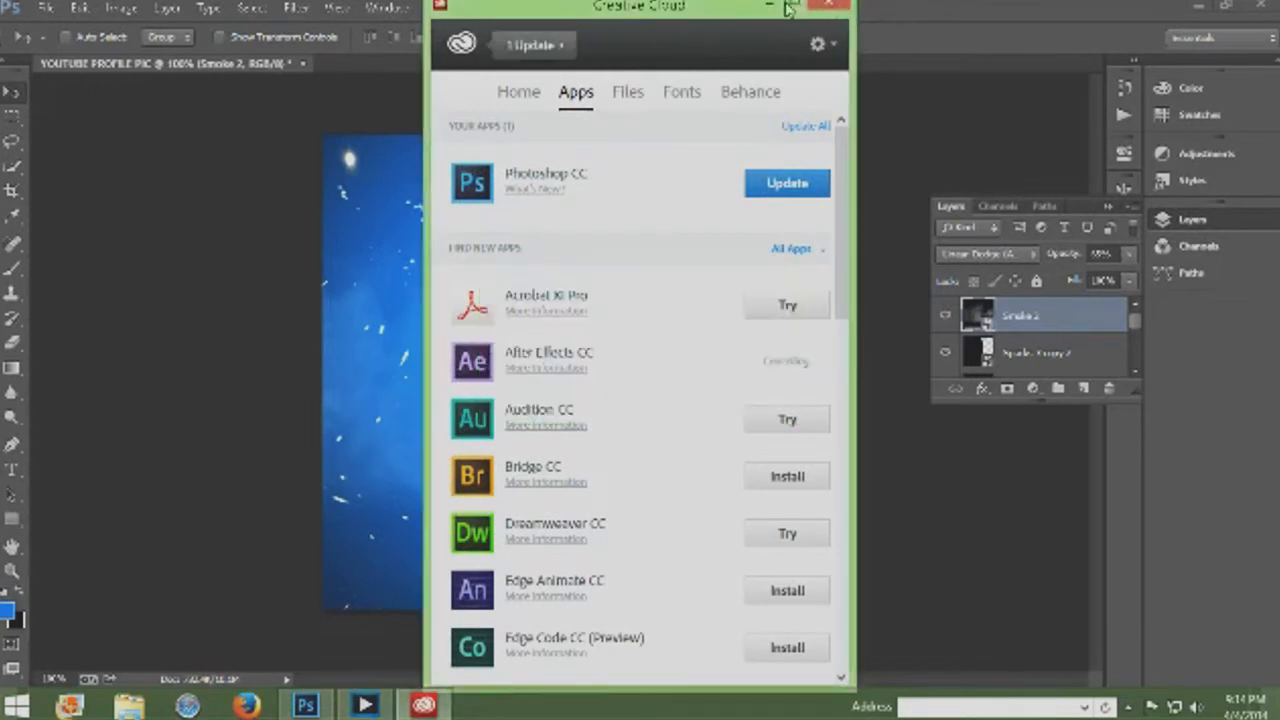
left_click(829, 6)
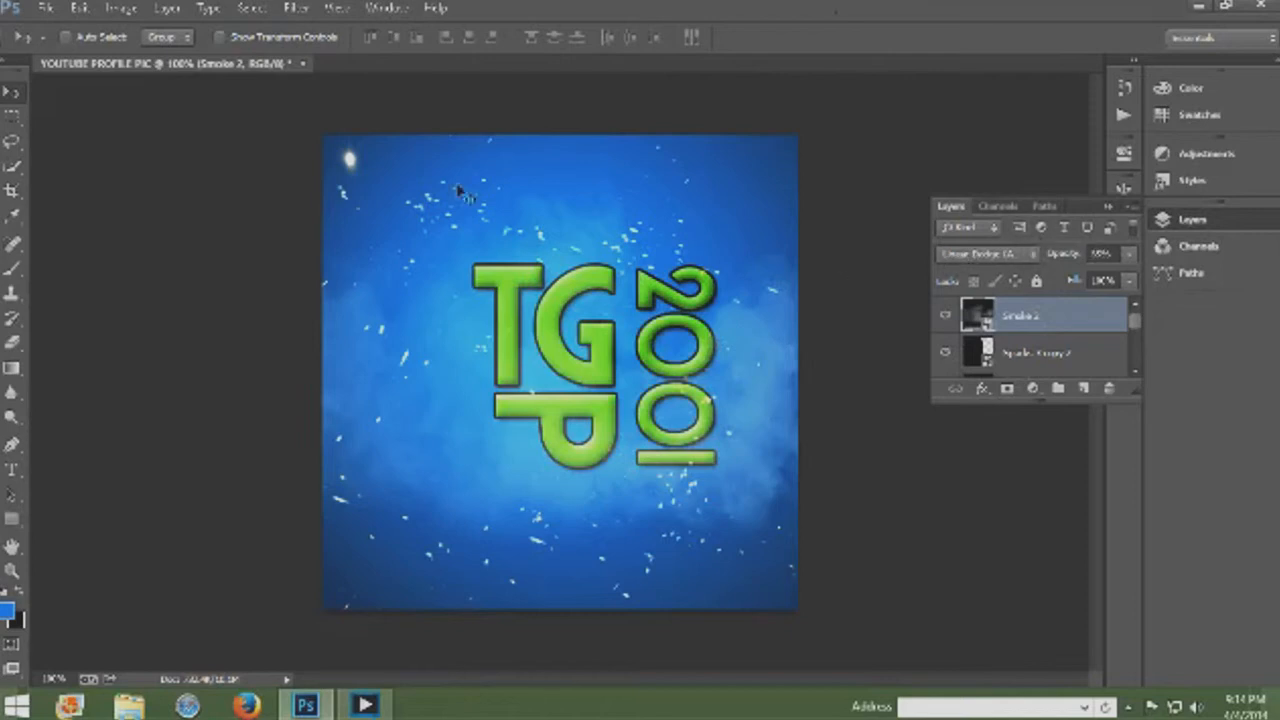
Step: Place the flare 1 image, enlarge it to cover the whole canvas, and commit the transform
left_click(45, 8)
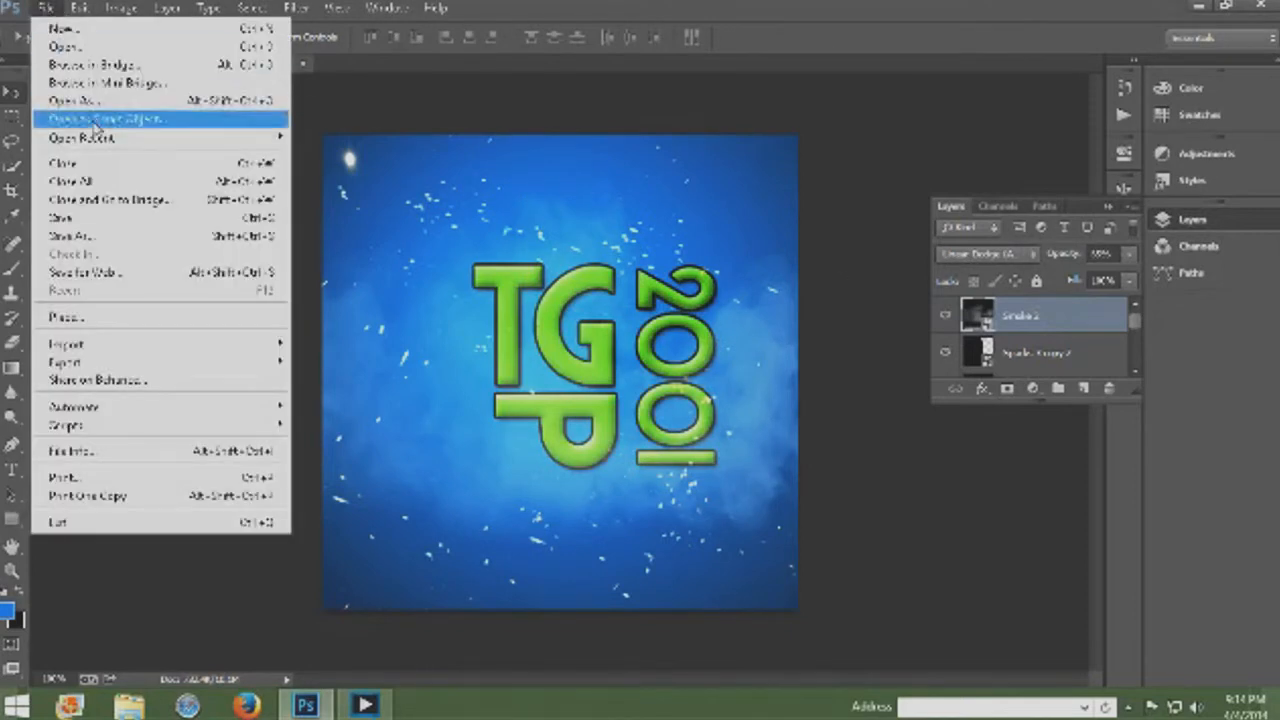
left_click(141, 320)
left_click(300, 175)
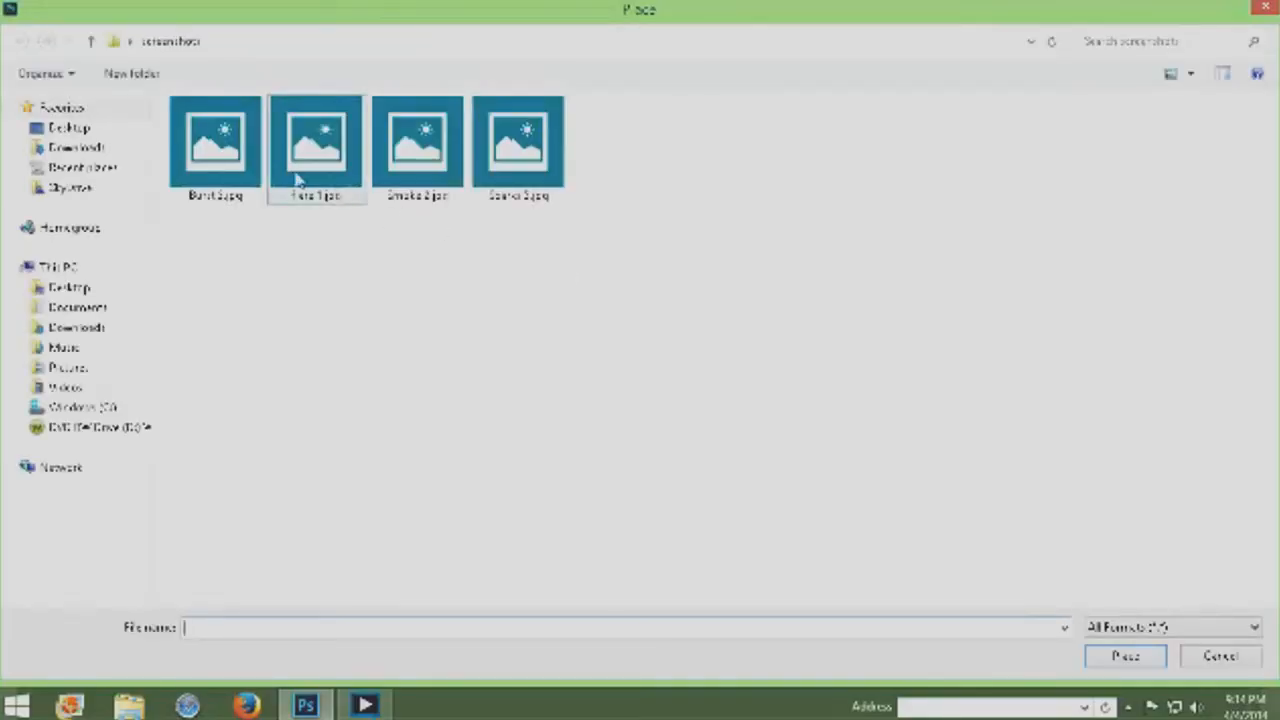
left_click(1132, 658)
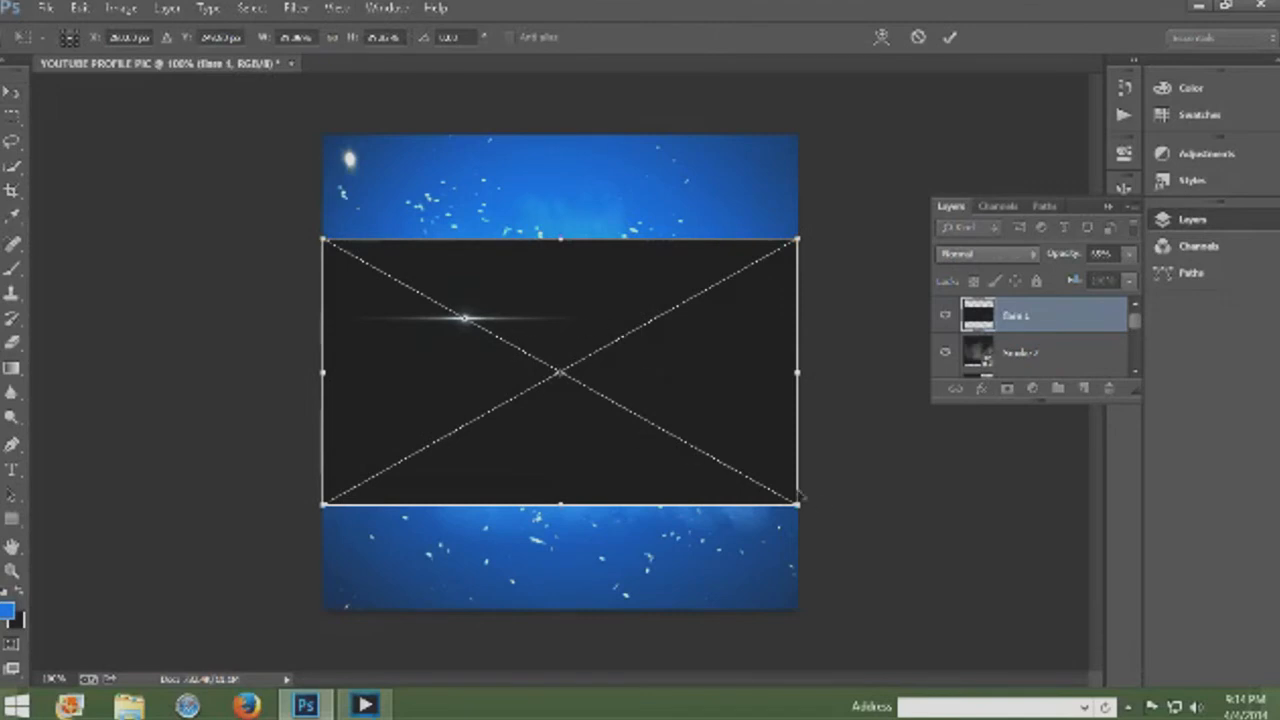
left_click_drag(800, 510, 1092, 672)
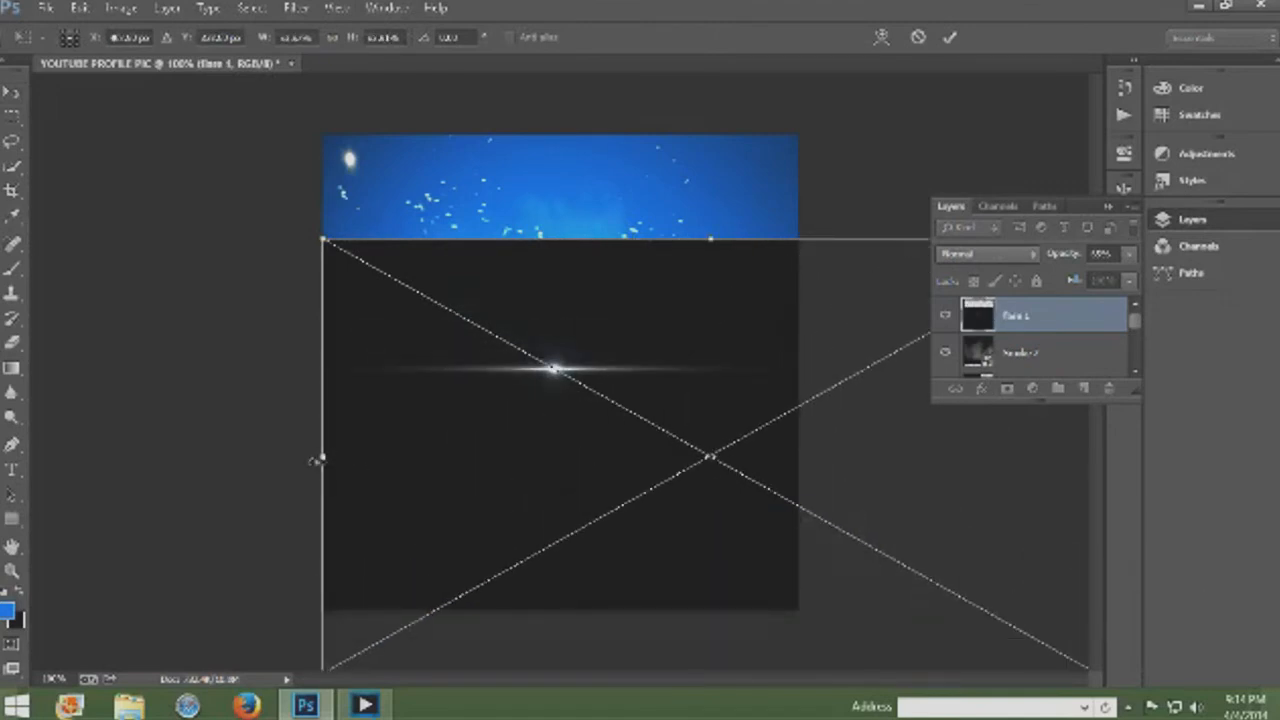
left_click_drag(320, 459, 260, 458)
left_click_drag(678, 241, 678, 116)
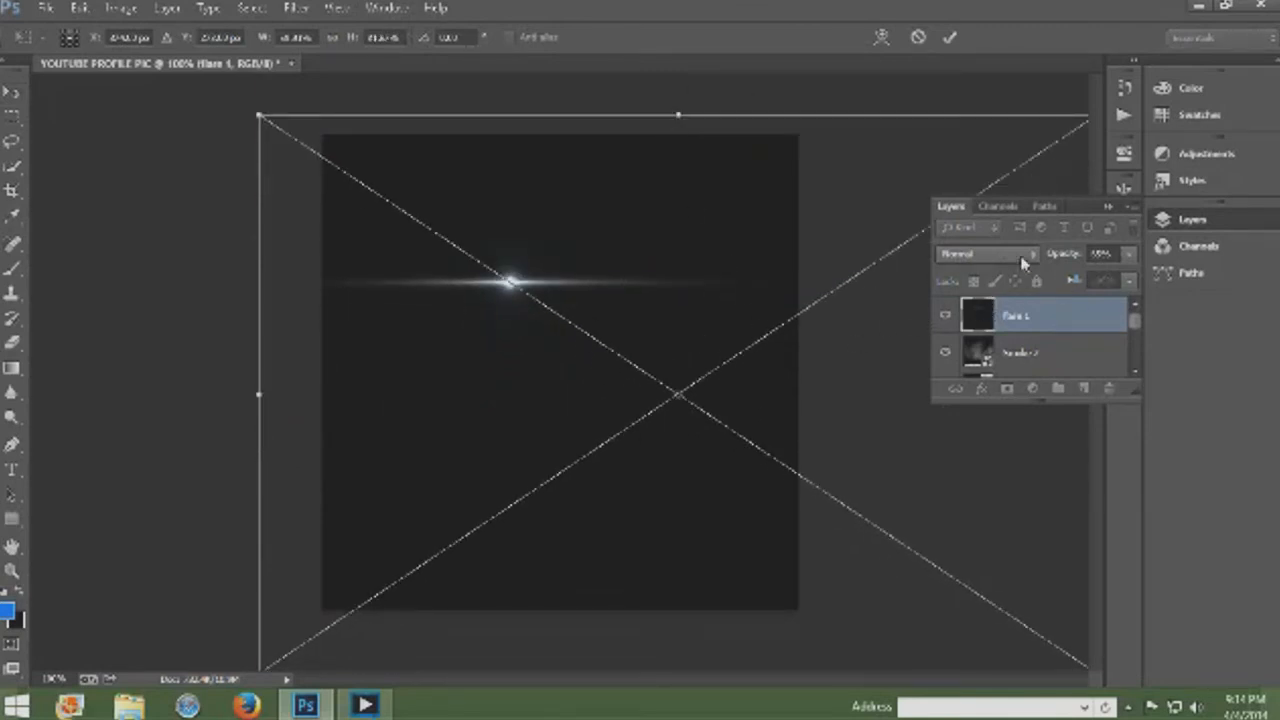
key("Return")
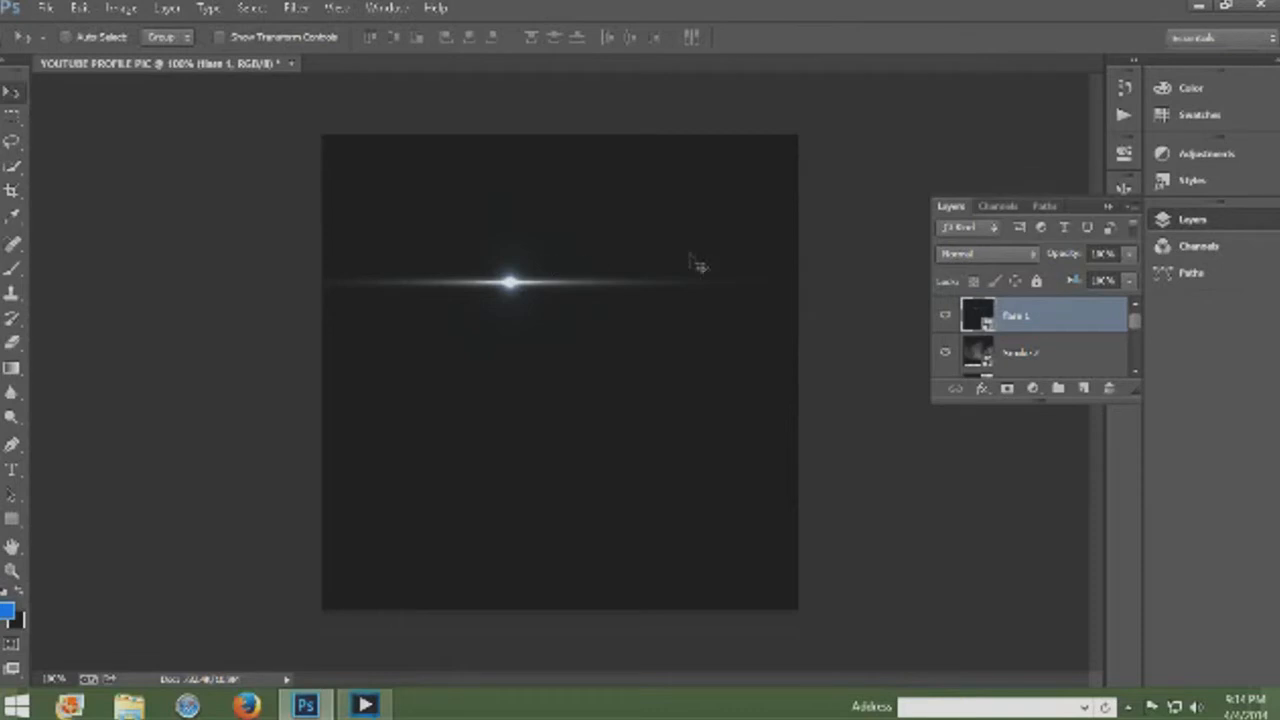
Step: Set the flare 1 layer to Linear Dodge (Add) and position its bright centre just above the TG letters
left_click(996, 258)
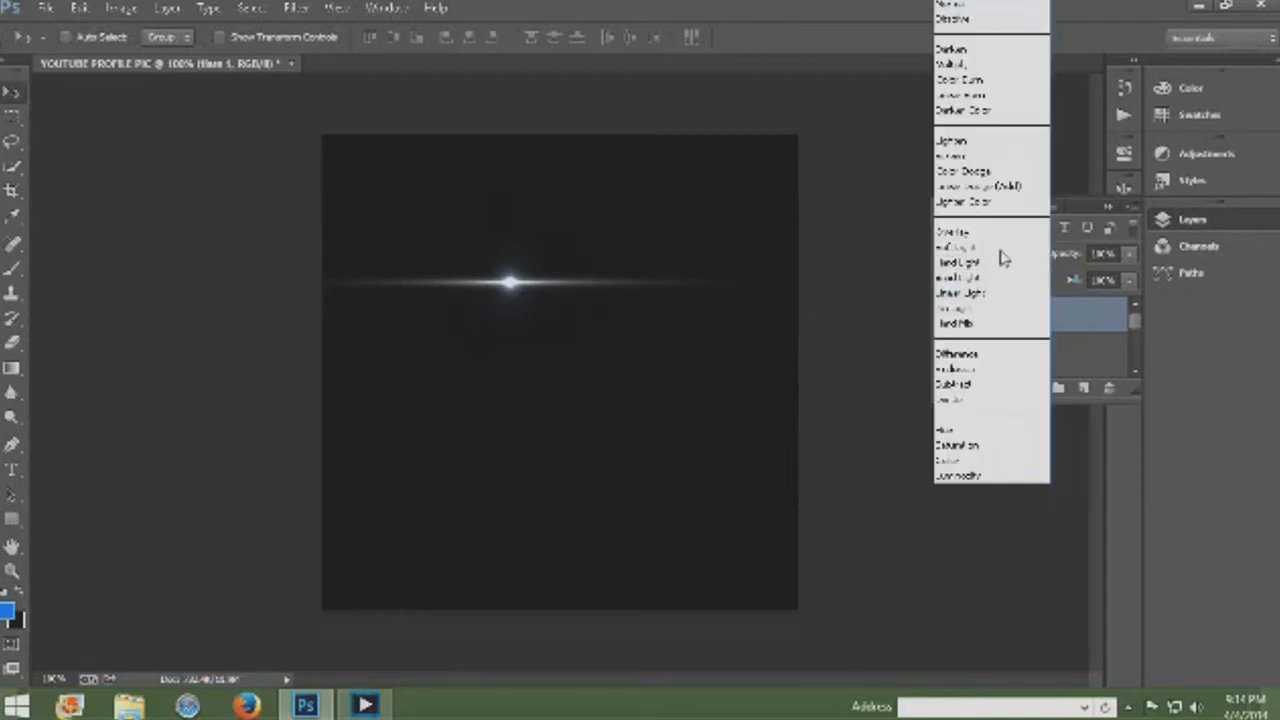
left_click(985, 188)
mouse_move(548, 268)
left_mouse_down()
mouse_move(515, 232)
mouse_move(519, 247)
mouse_move(582, 253)
mouse_move(587, 233)
mouse_move(595, 245)
left_mouse_up()
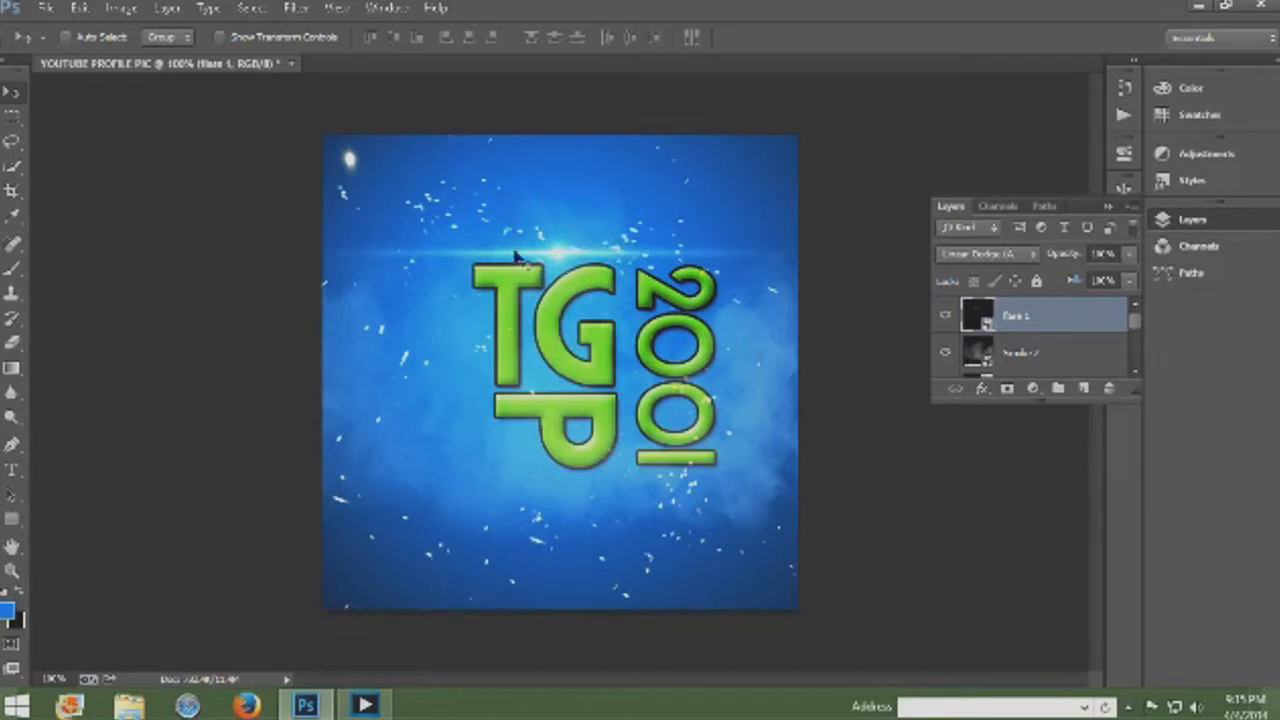
Step: Duplicate the flare 1 layer and move the copy's bright centre onto the second zero of 2001
right_click(1068, 316)
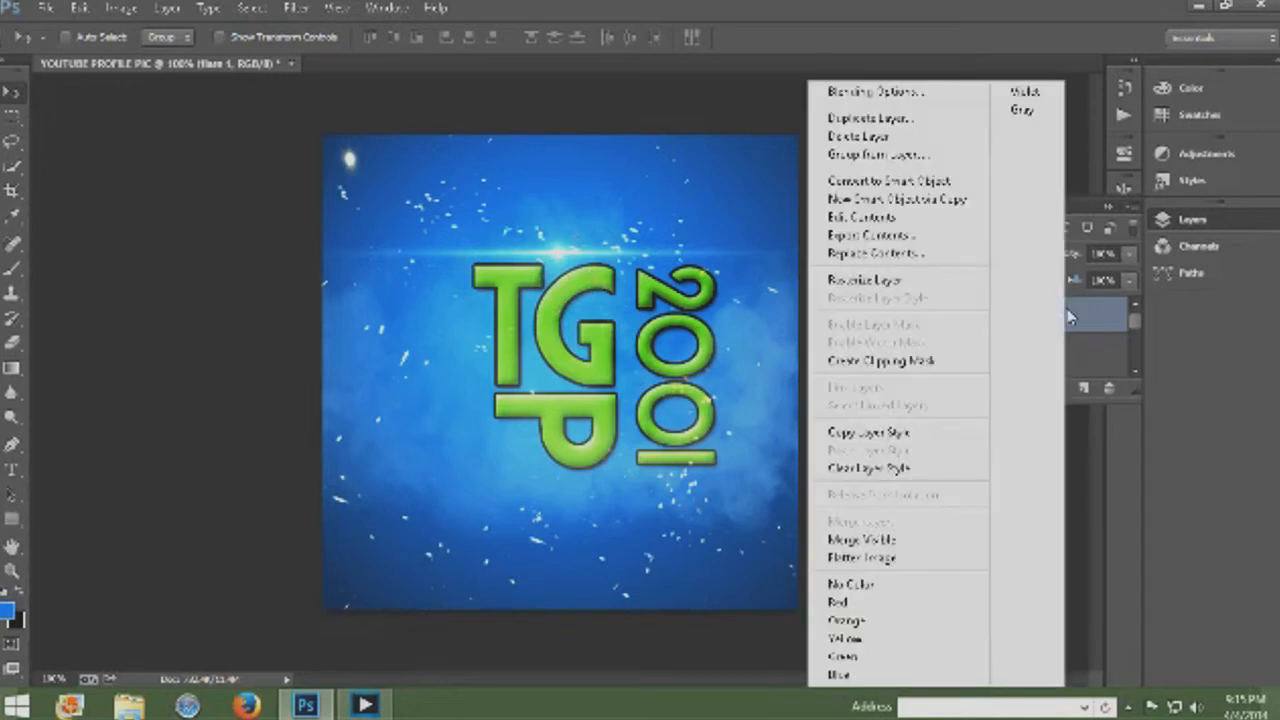
left_click(912, 120)
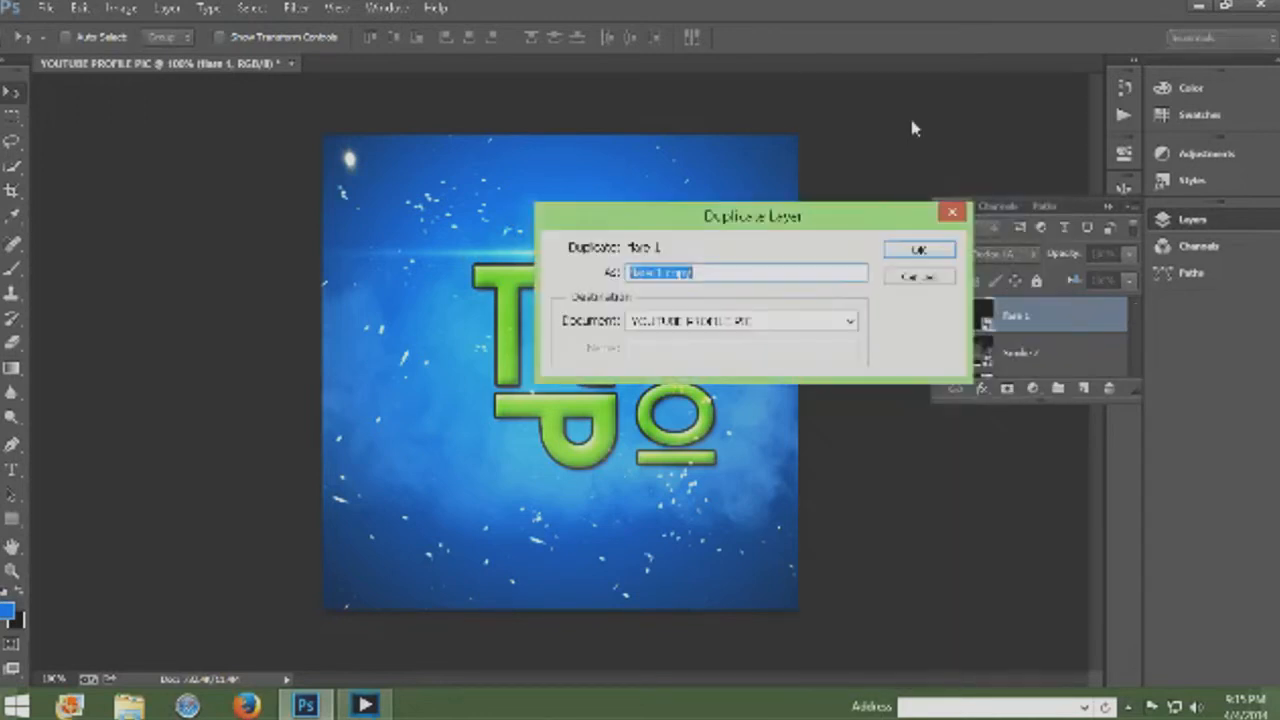
left_click(919, 250)
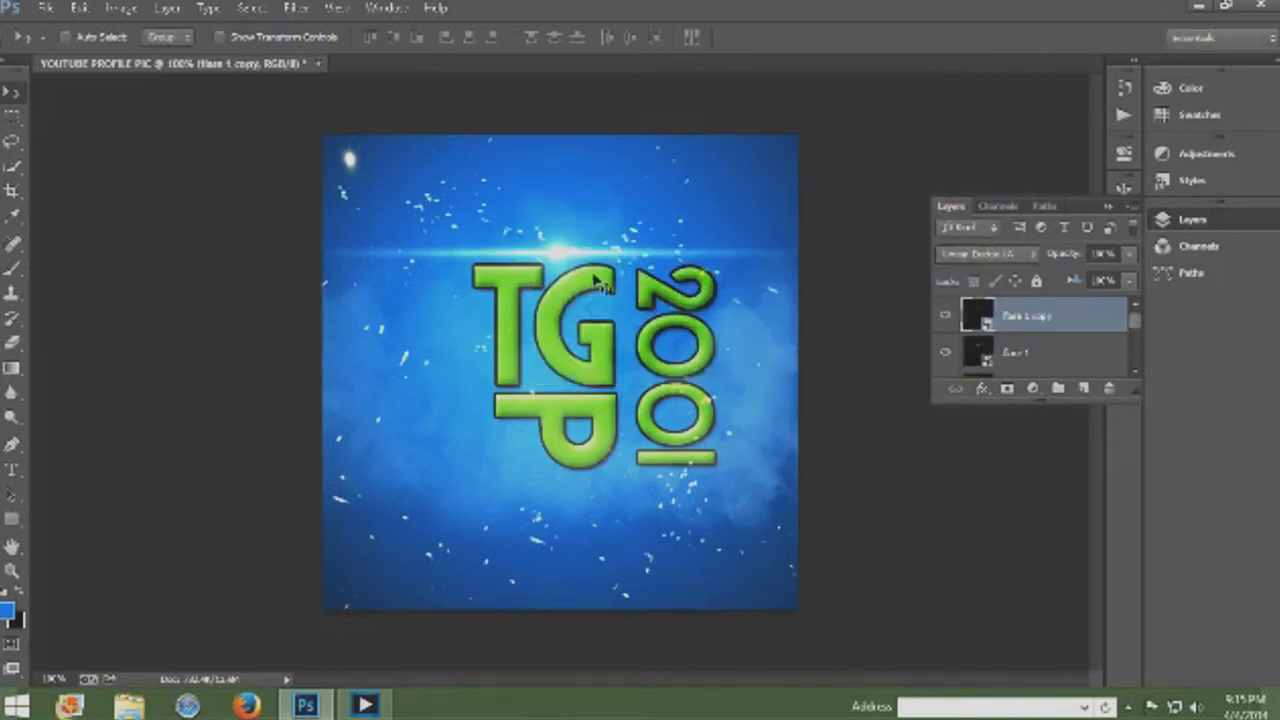
left_click_drag(578, 268, 690, 428)
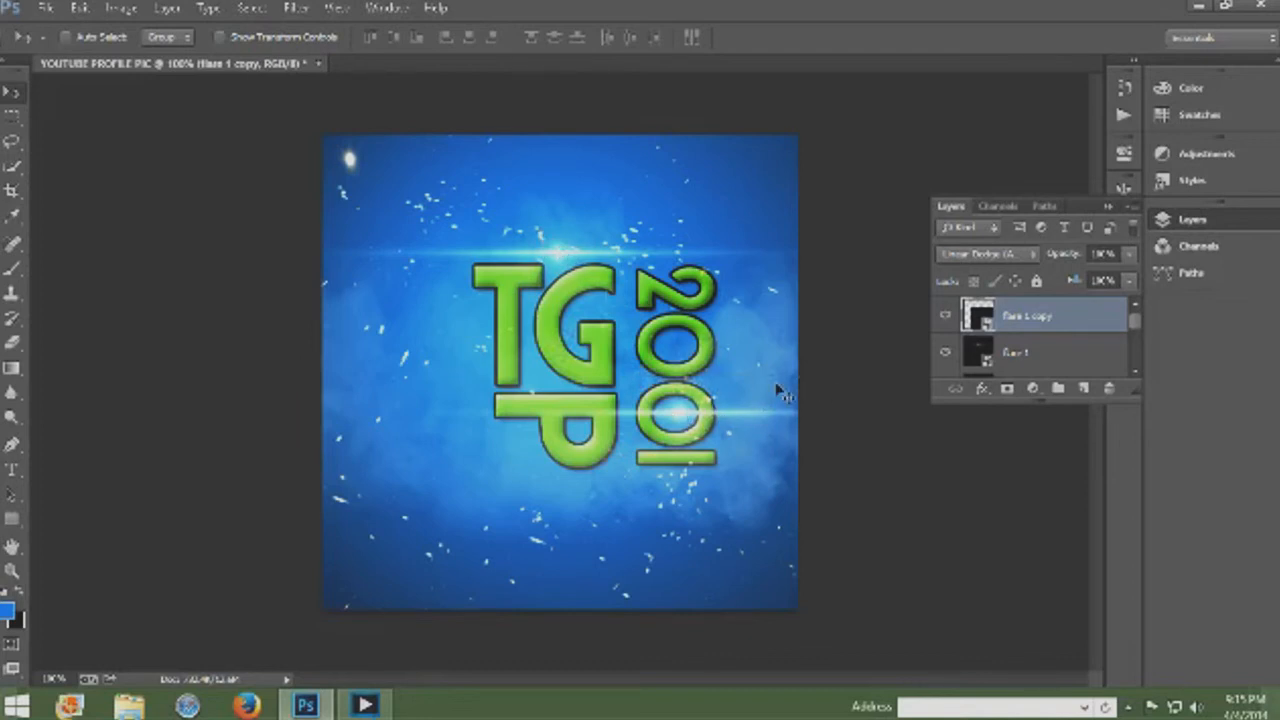
Step: Rotate the flare 1 copy 90° clockwise, recentre it on the second zero of 2001, and commit the transform
key("ctrl+t")
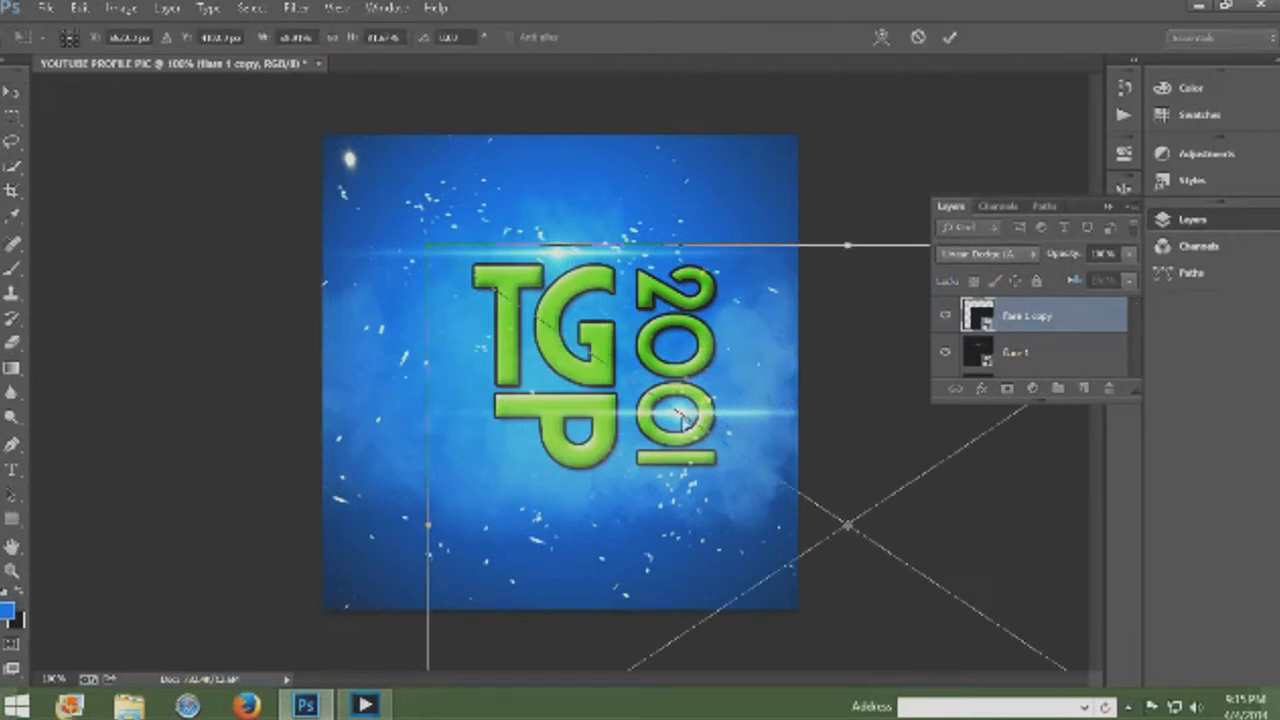
right_click(683, 419)
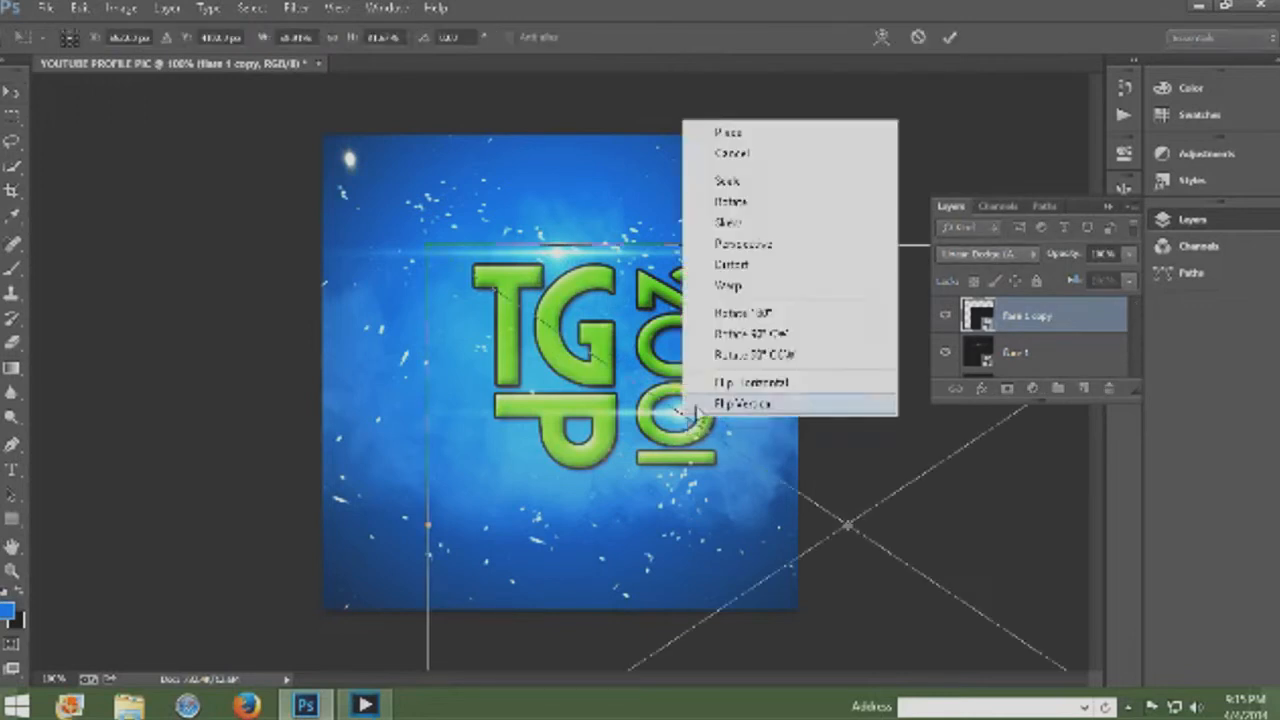
left_click(757, 334)
left_click_drag(805, 465, 538, 580)
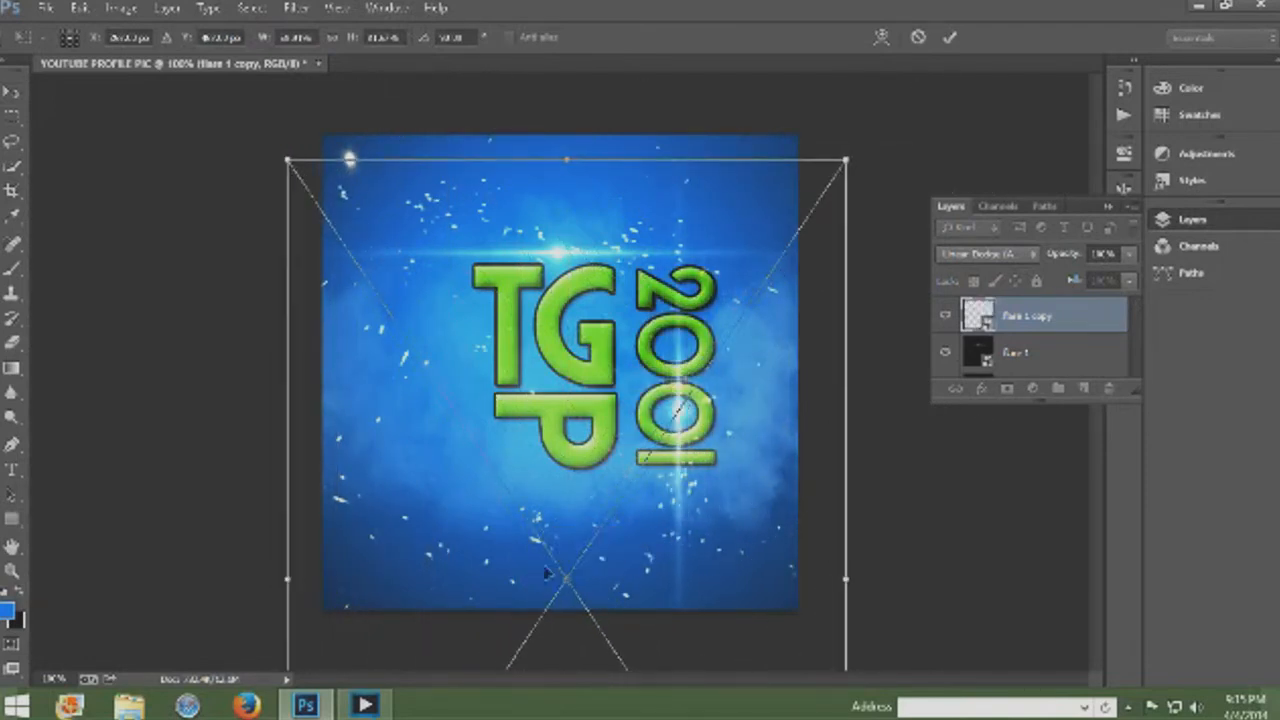
key("Return")
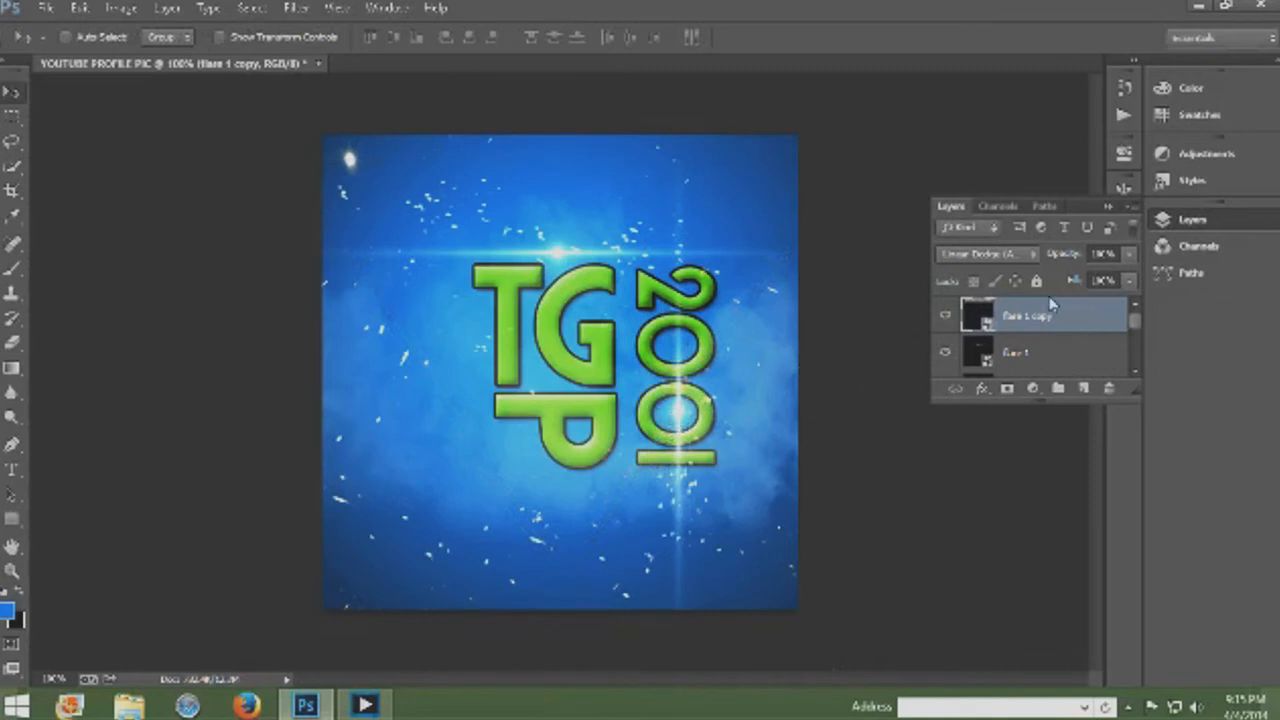
Step: Create a new empty layer above flare 1 copy and activate the Brush tool
left_click_drag(1012, 332, 1080, 402)
left_click(1086, 390)
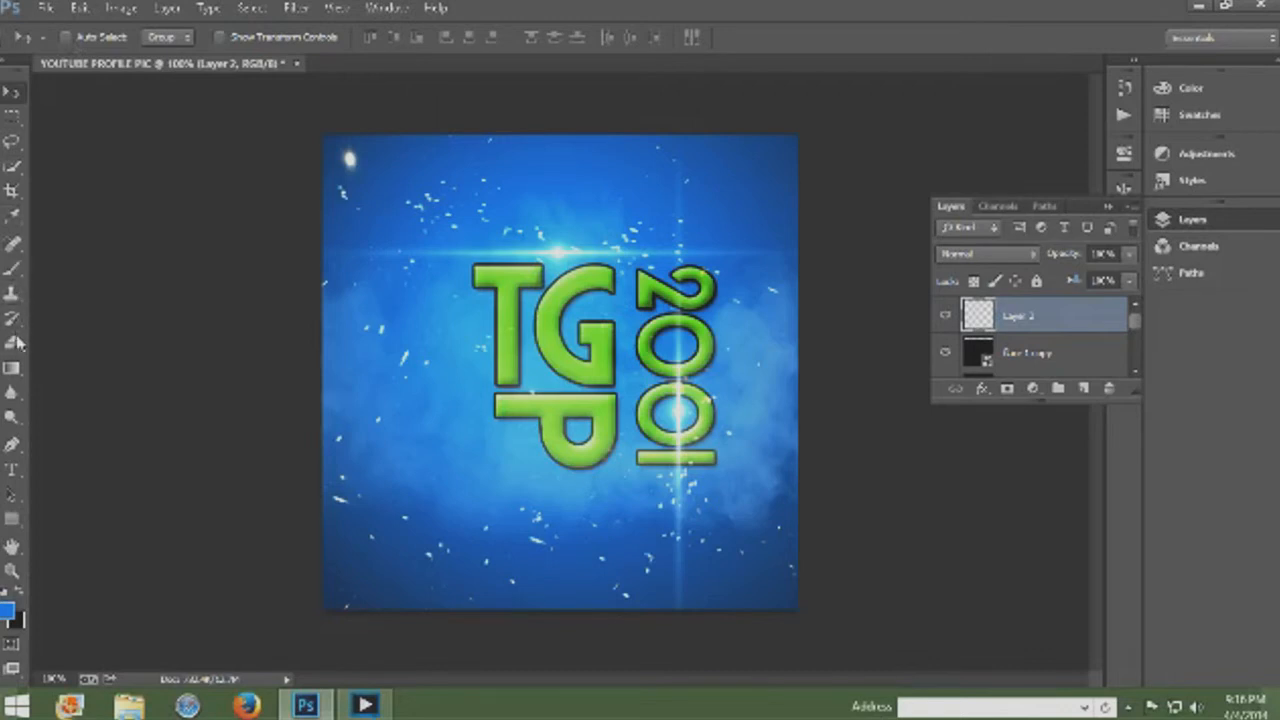
left_click(13, 268)
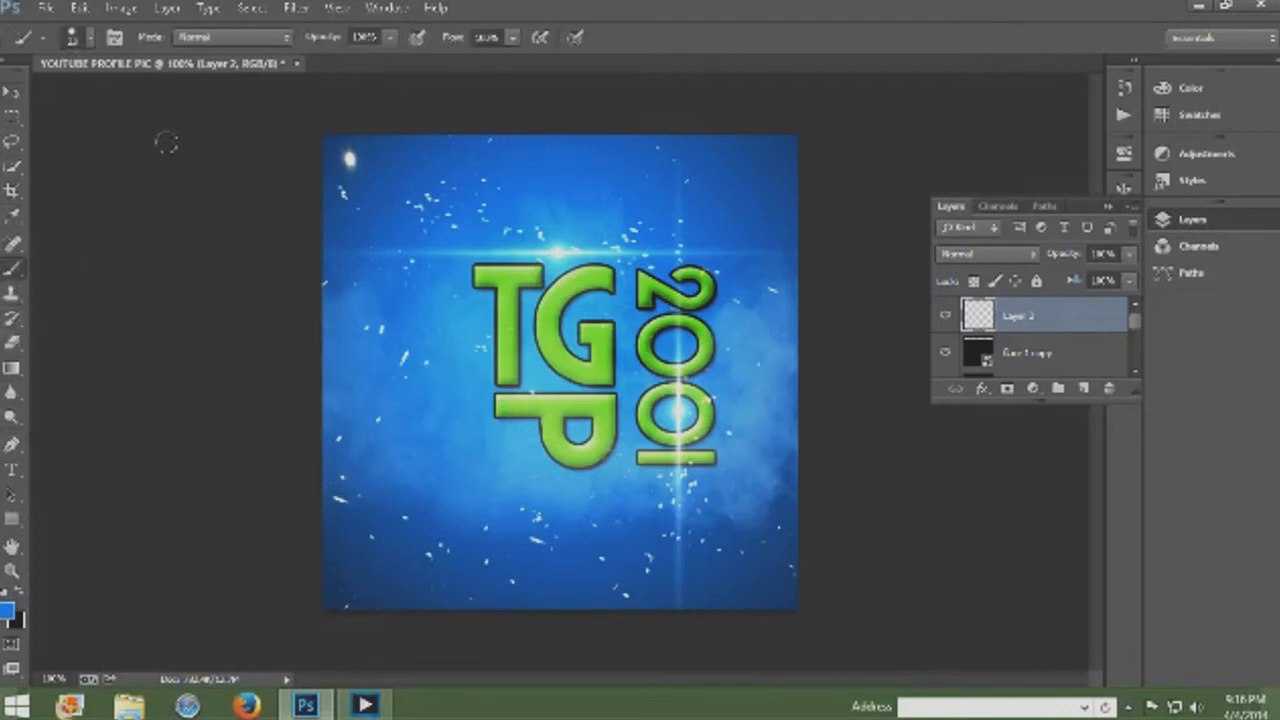
Step: Choose a hard round brush preset with 100% hardness for the Brush tool
left_click(90, 40)
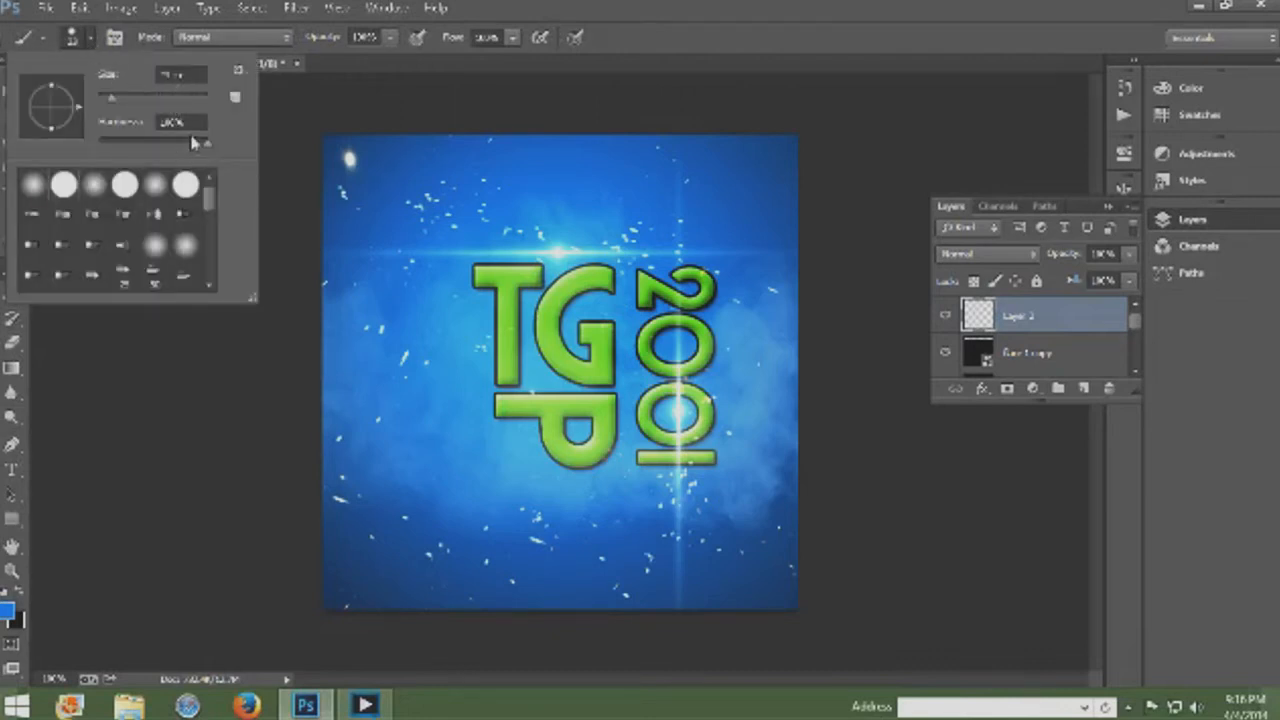
left_click_drag(208, 150, 72, 166)
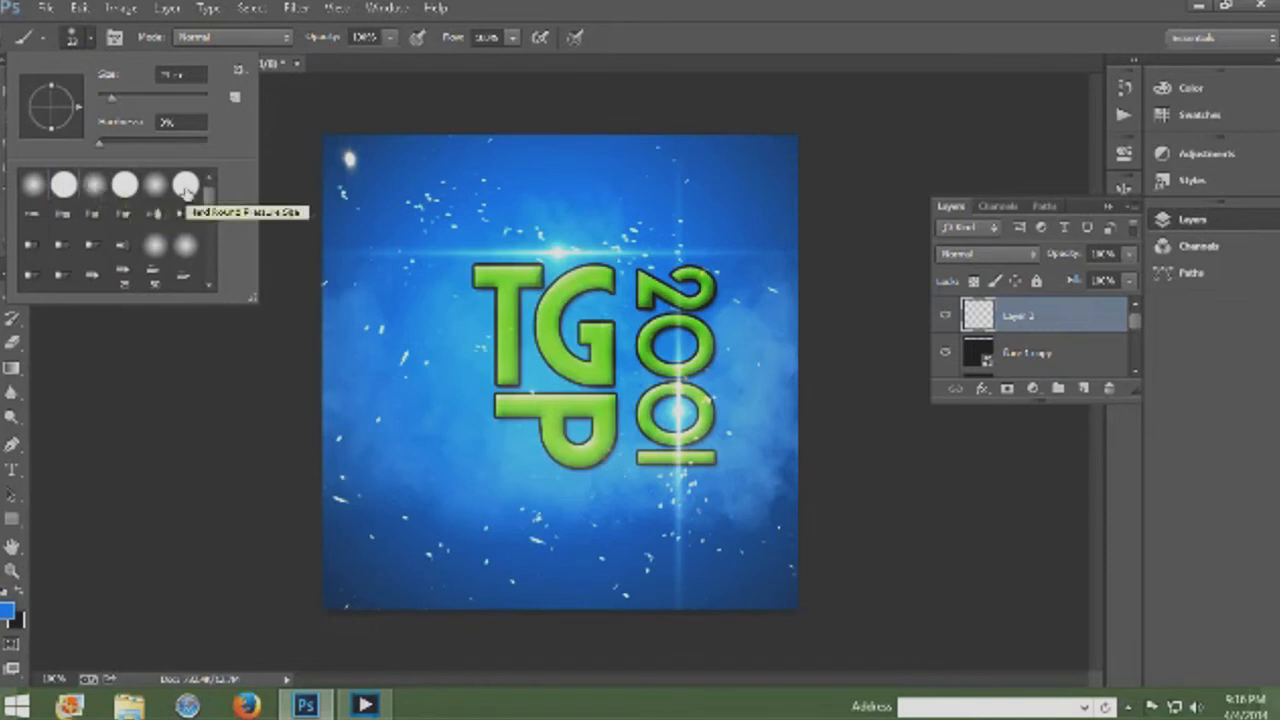
left_click(129, 195)
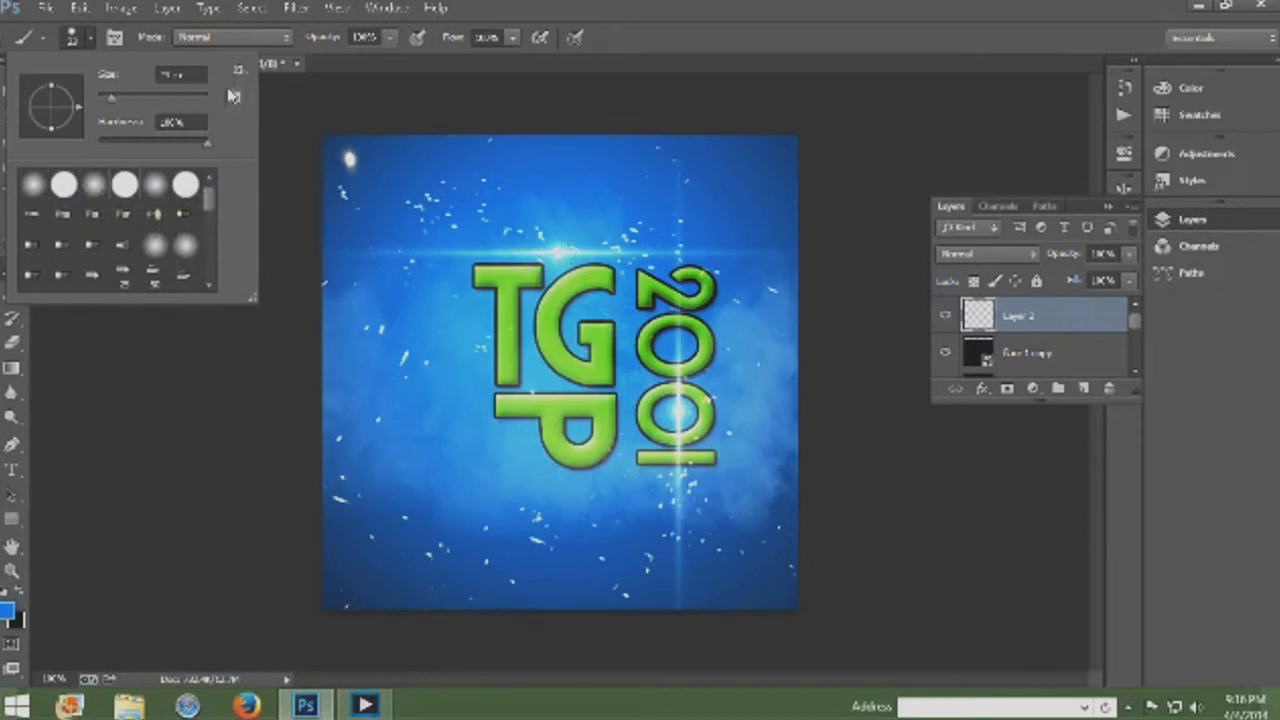
left_click(151, 48)
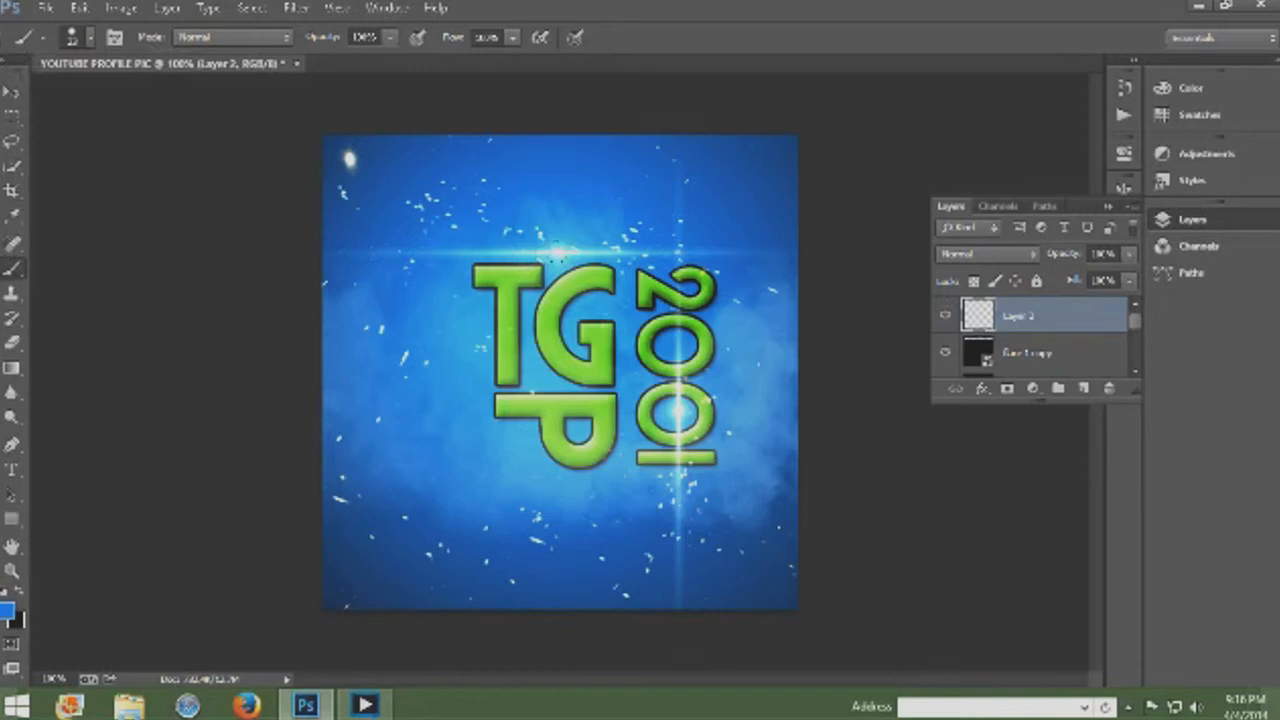
Step: Discard the layer holding the test dab and add a fresh empty layer above flare 1 copy
left_click(576, 251)
left_click(1109, 389)
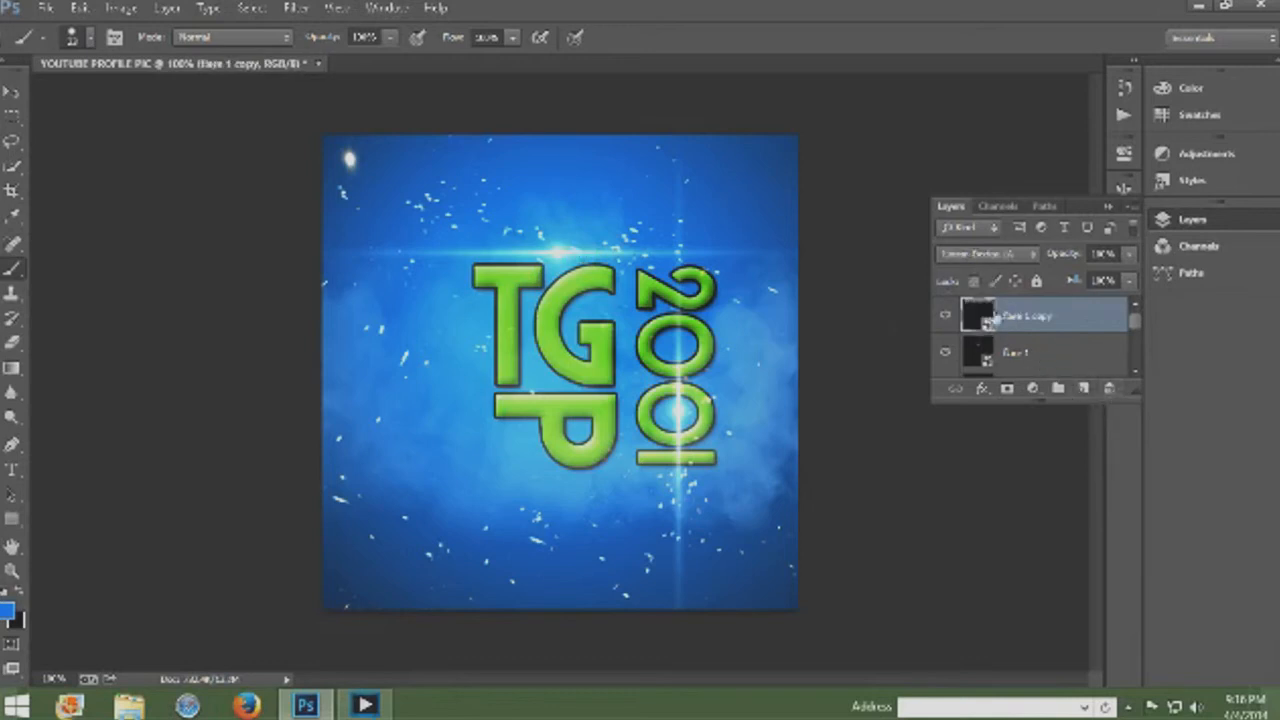
left_click(1083, 388)
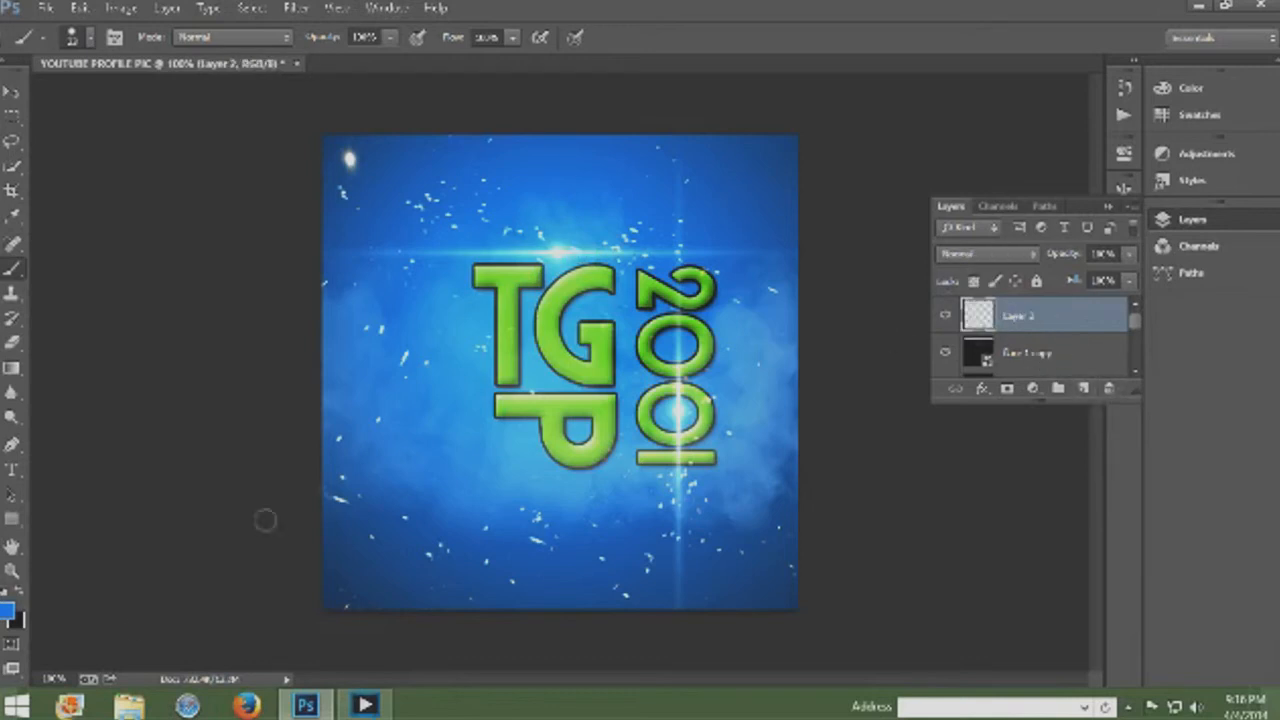
left_click(6, 612)
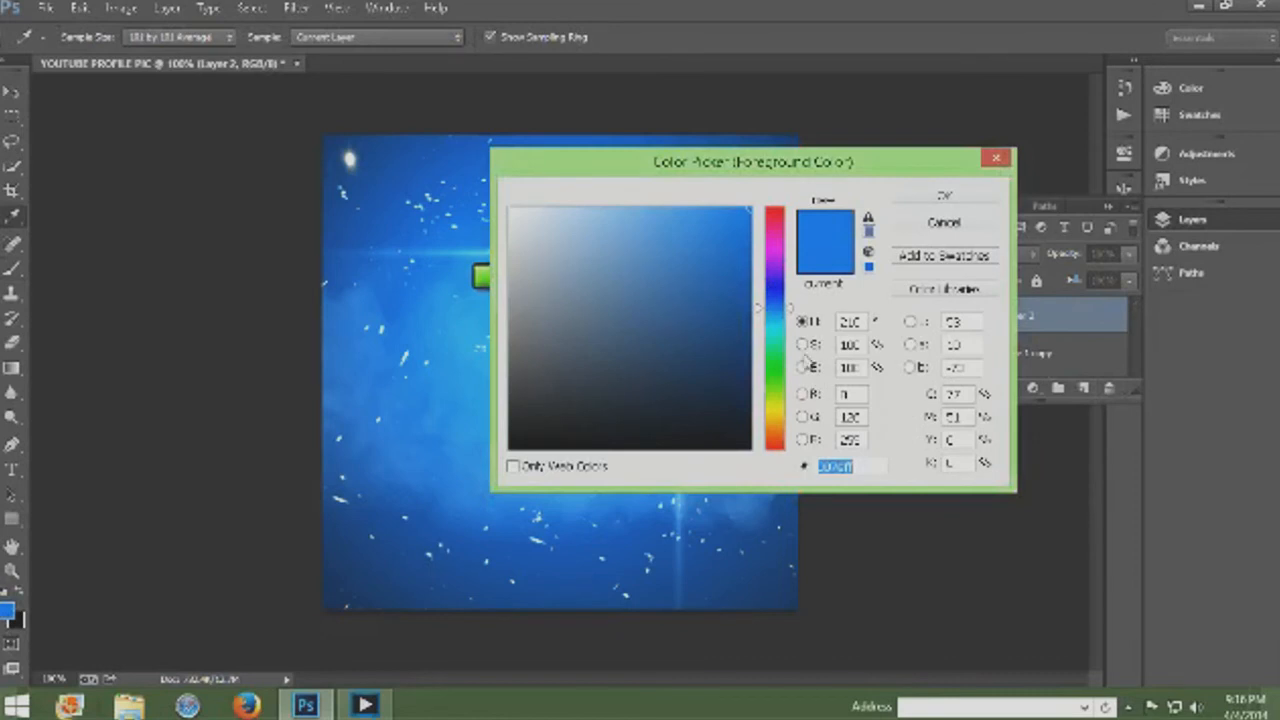
left_click(997, 159)
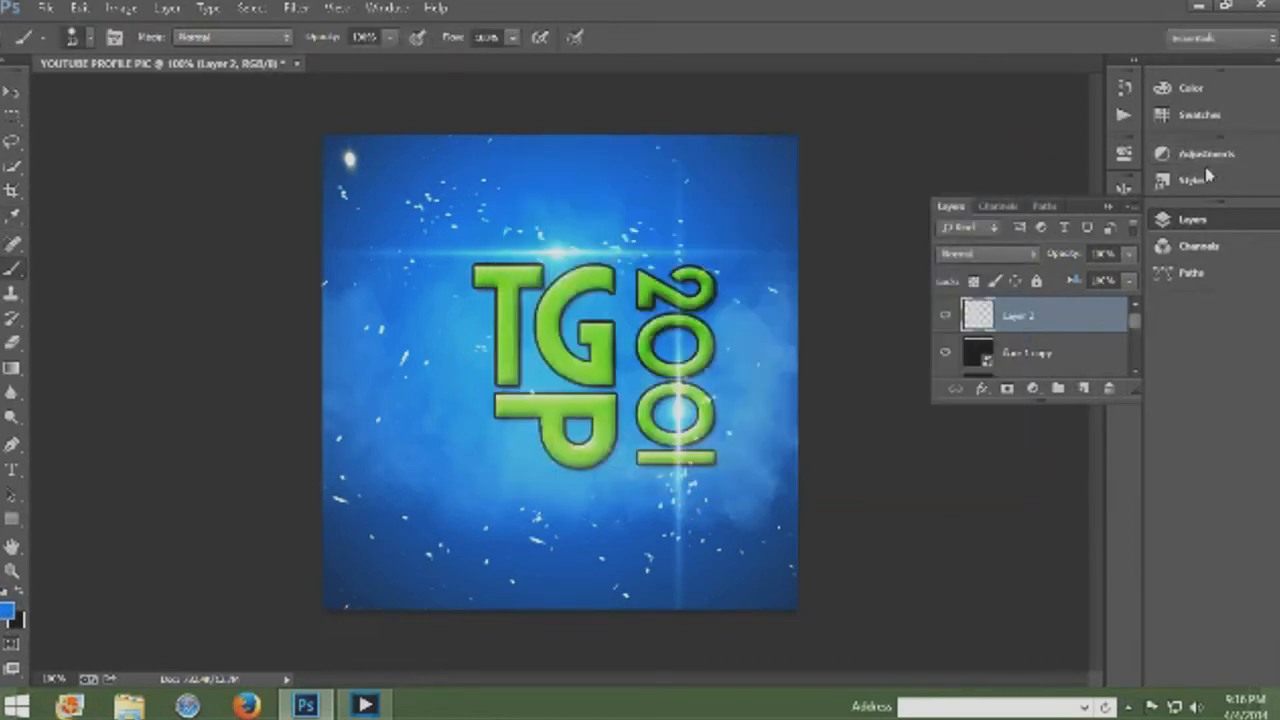
left_click(1195, 89)
left_click(1185, 116)
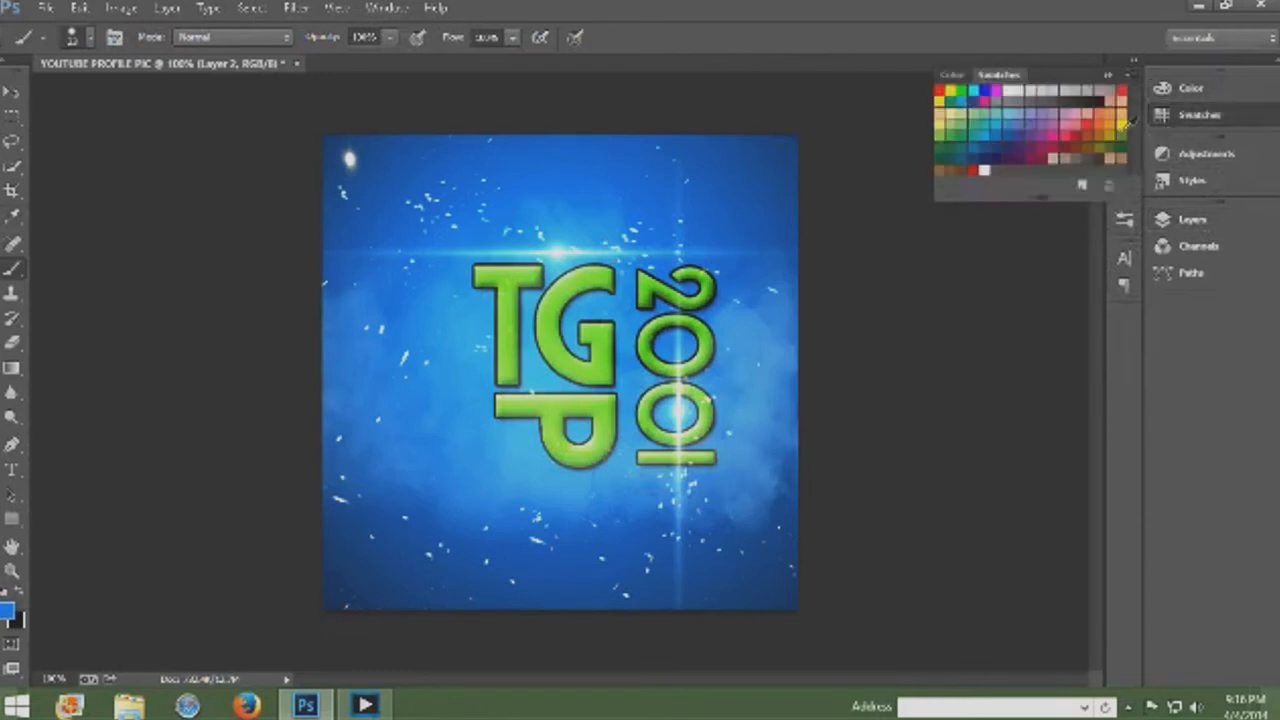
left_click(1190, 88)
left_click(946, 100)
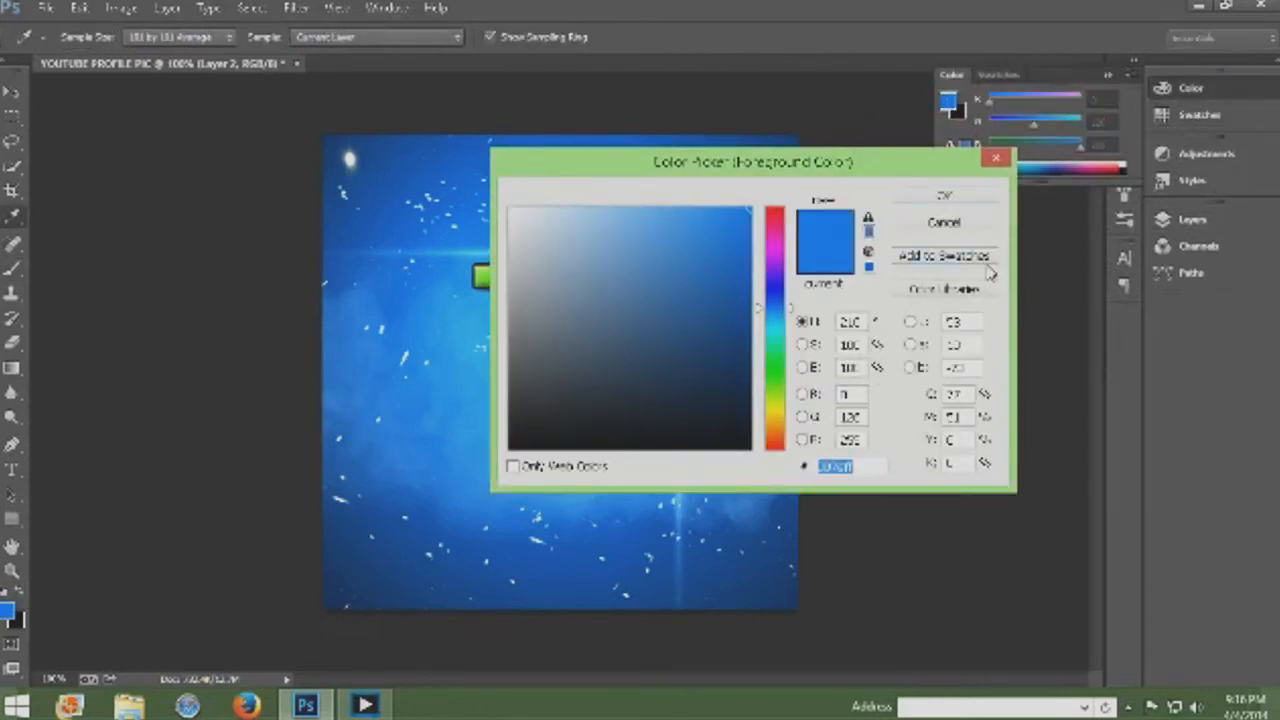
left_click(943, 255)
left_click(849, 201)
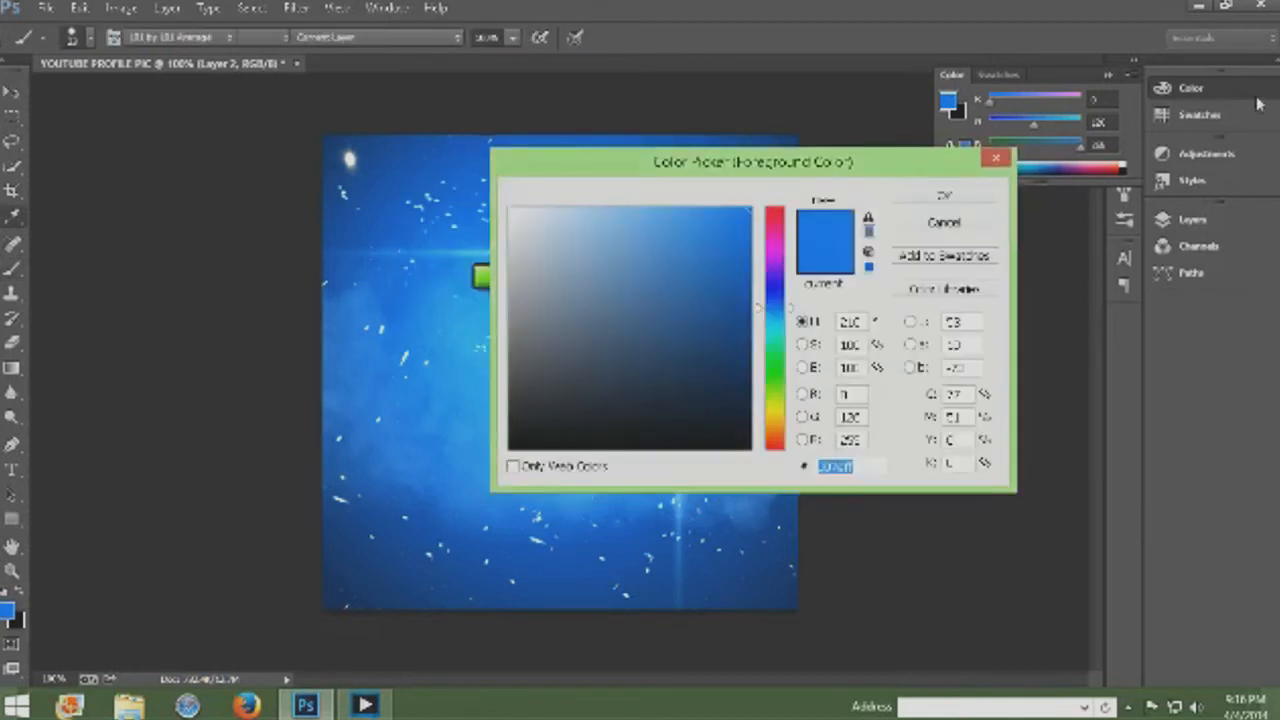
left_click(992, 160)
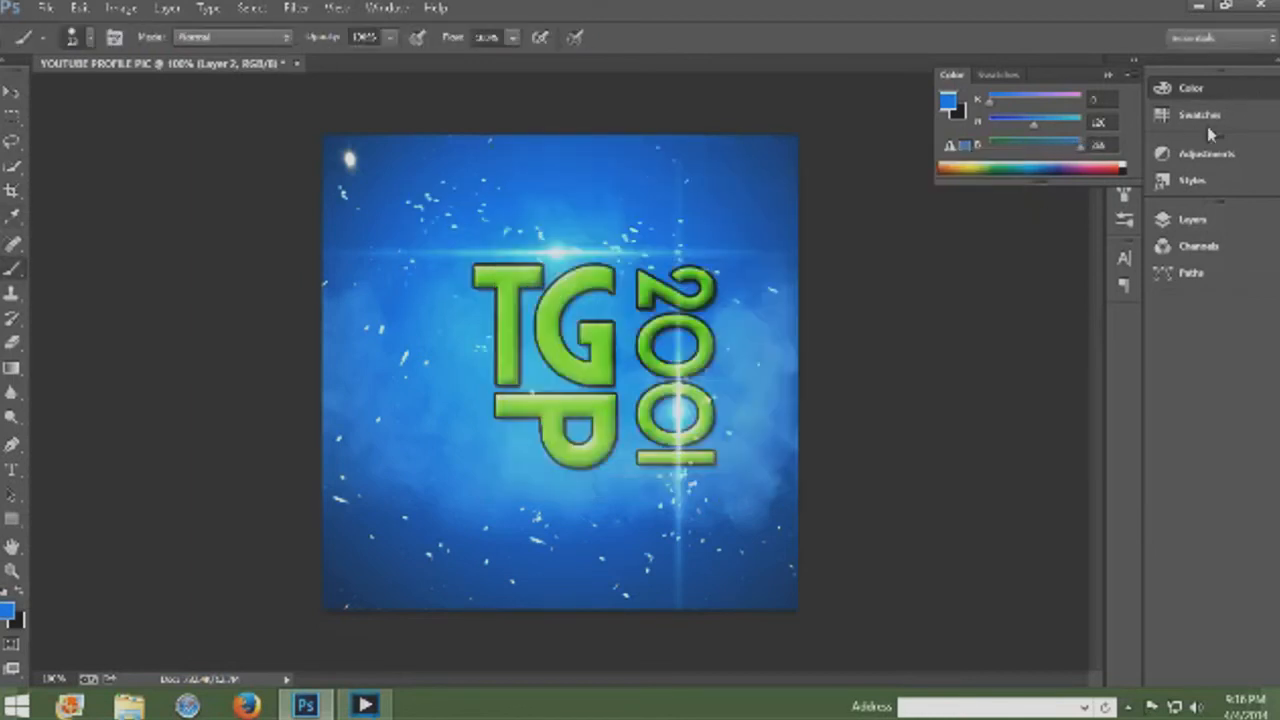
Step: Set the foreground color to the White swatch
left_click(1192, 114)
double_click(1014, 90)
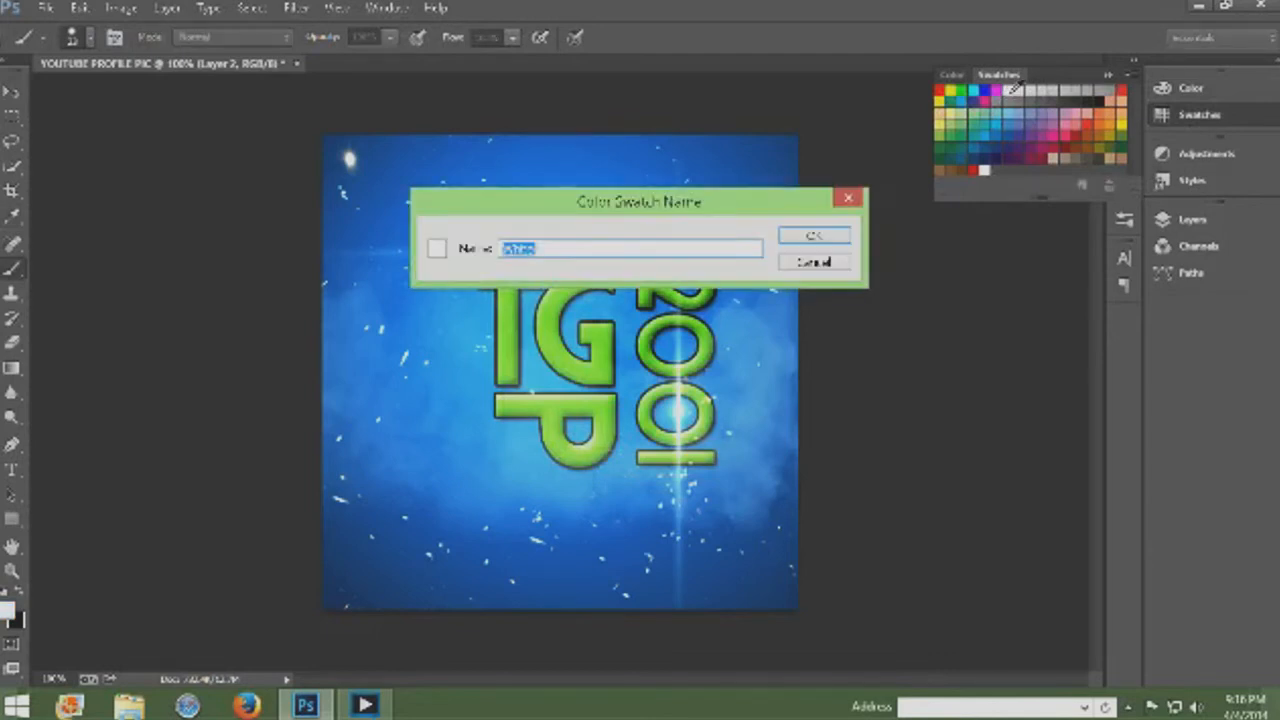
left_click(843, 238)
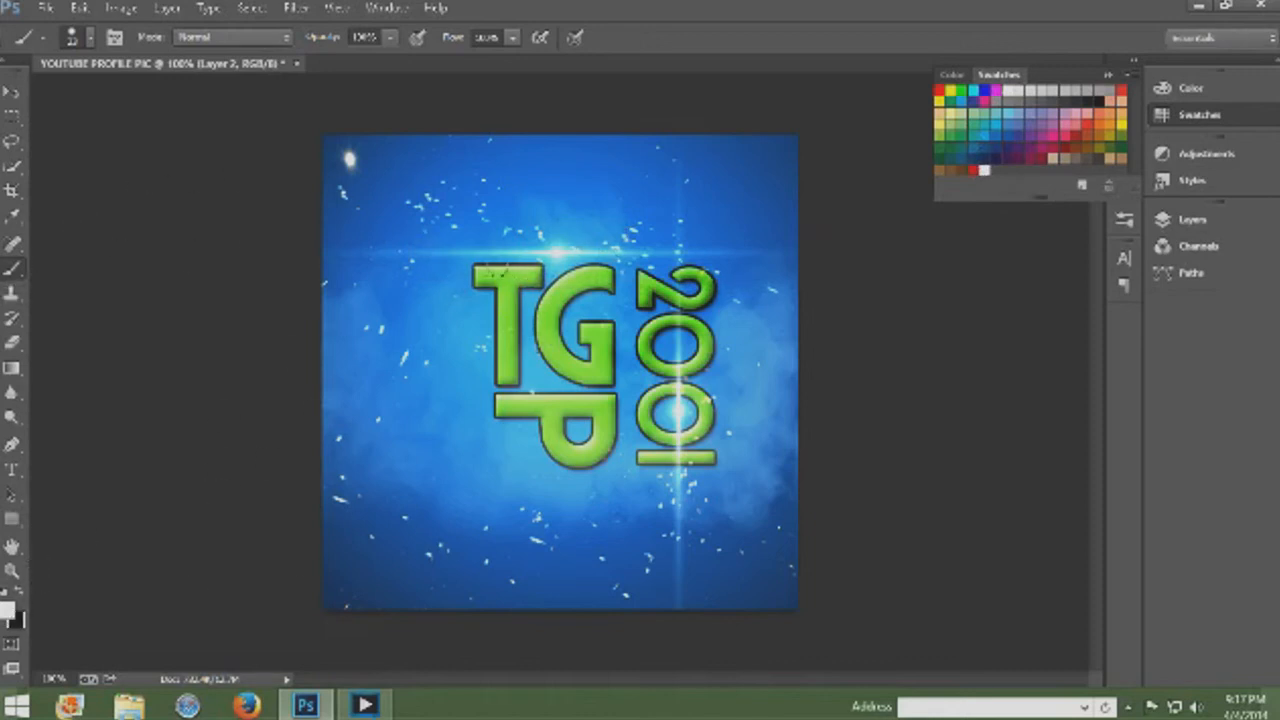
Step: Paint white brush spots over the flare centre above the TG letters and over the flare centre on the second zero of 2001
left_click(581, 253)
left_click(562, 258)
mouse_move(562, 258)
left_mouse_down()
mouse_move(540, 260)
mouse_move(556, 256)
left_mouse_up()
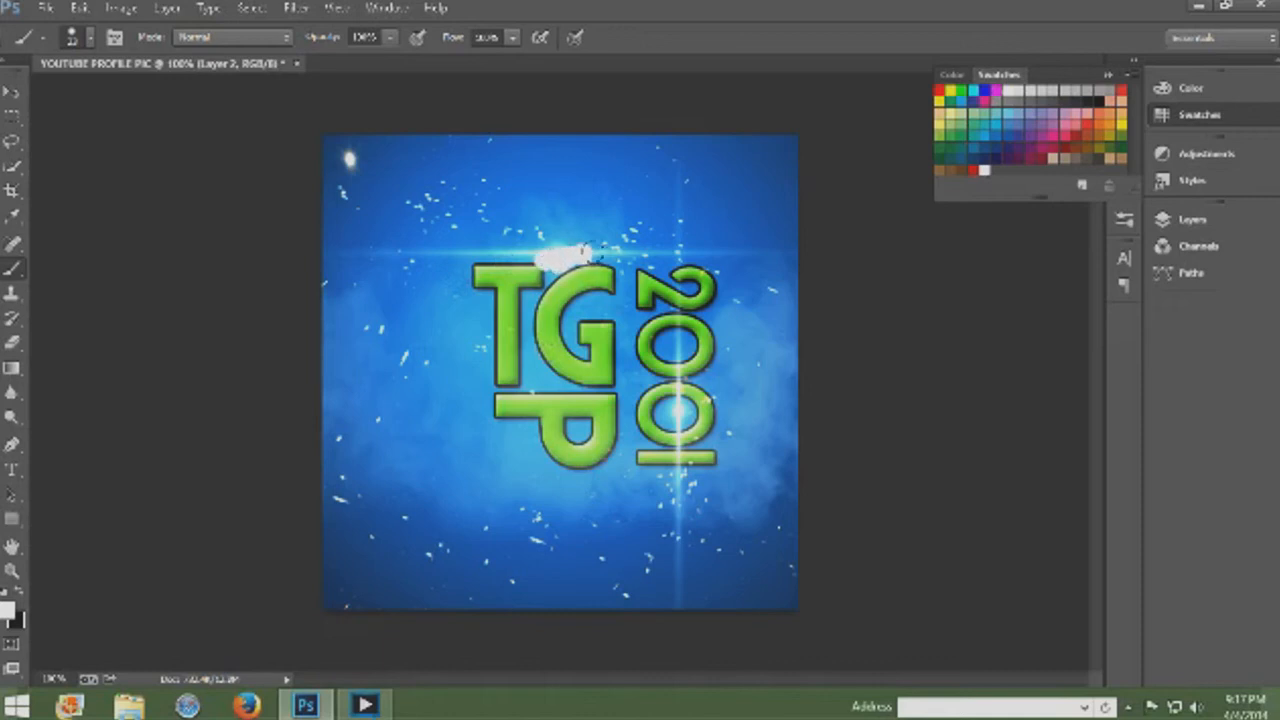
left_click(577, 251)
left_click_drag(566, 254, 582, 254)
left_click(686, 407)
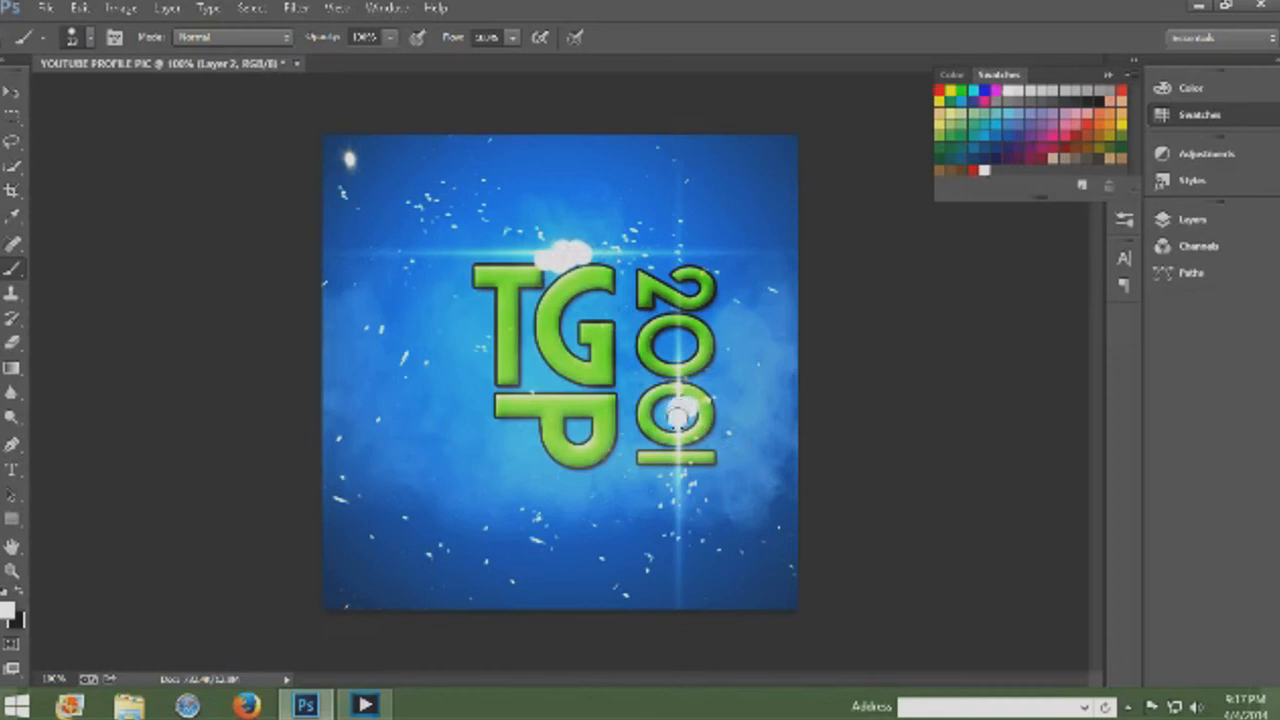
left_click(682, 412)
mouse_move(552, 258)
left_mouse_down()
mouse_move(550, 270)
mouse_move(584, 256)
left_mouse_up()
left_click(1119, 64)
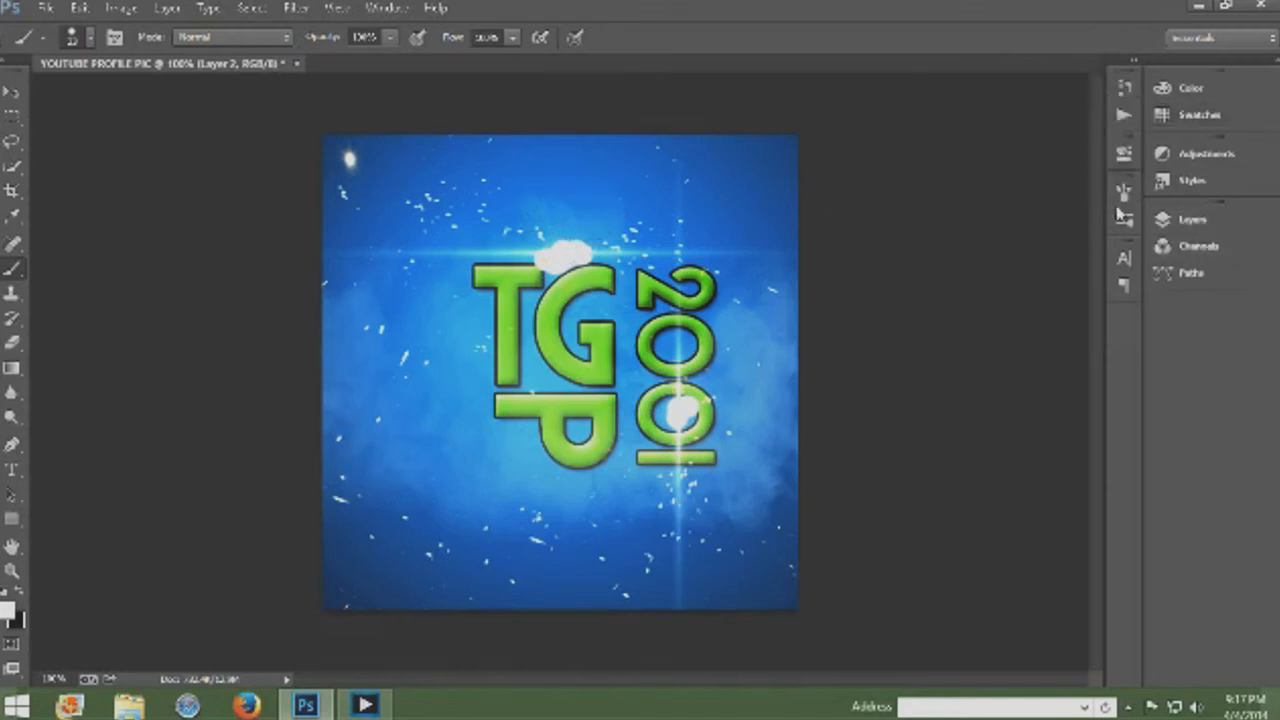
Step: Merge Layer 2 with flare 1 copy and set the merged layer to Linear Dodge (Add)
left_click(1204, 220)
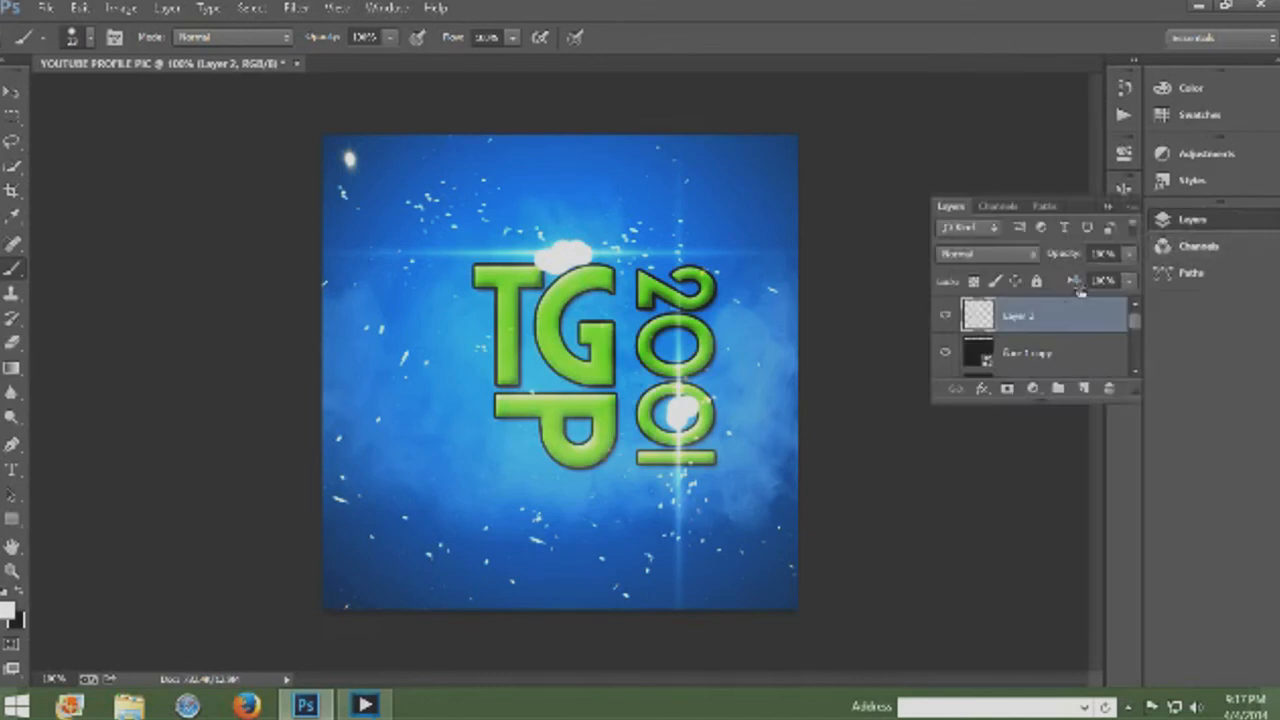
left_click(1030, 353)
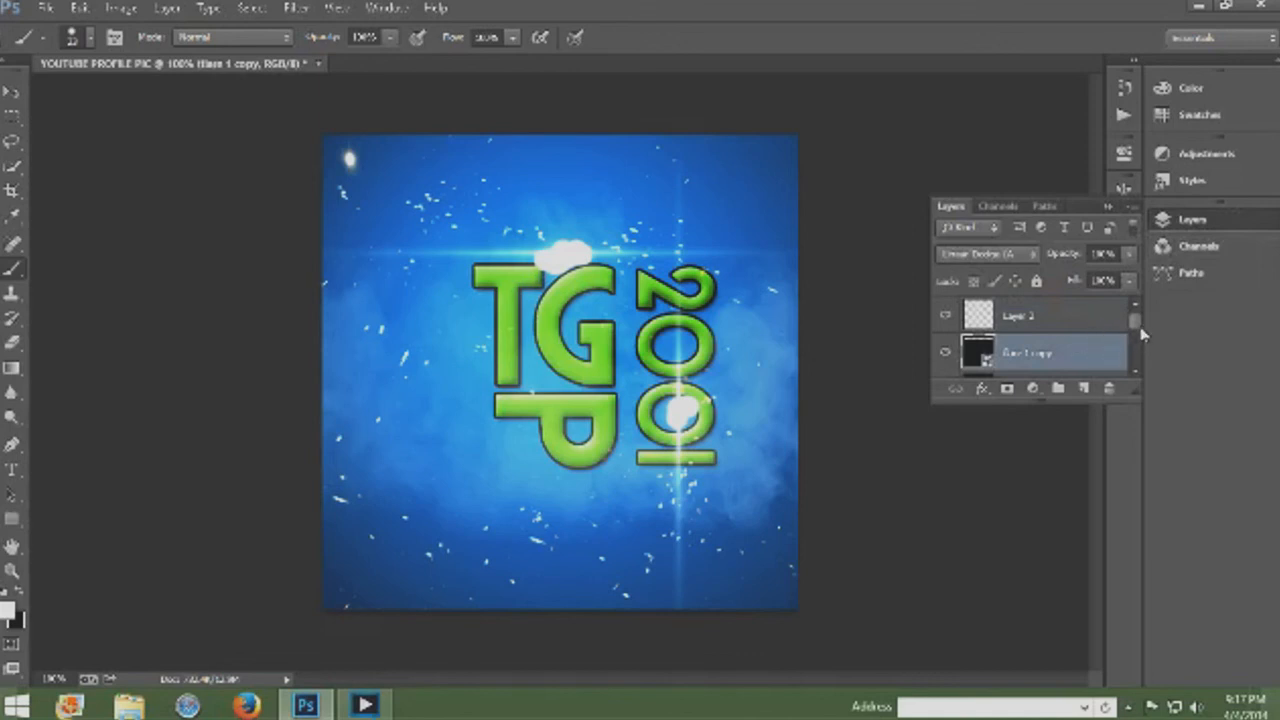
left_click(1088, 315, "shift")
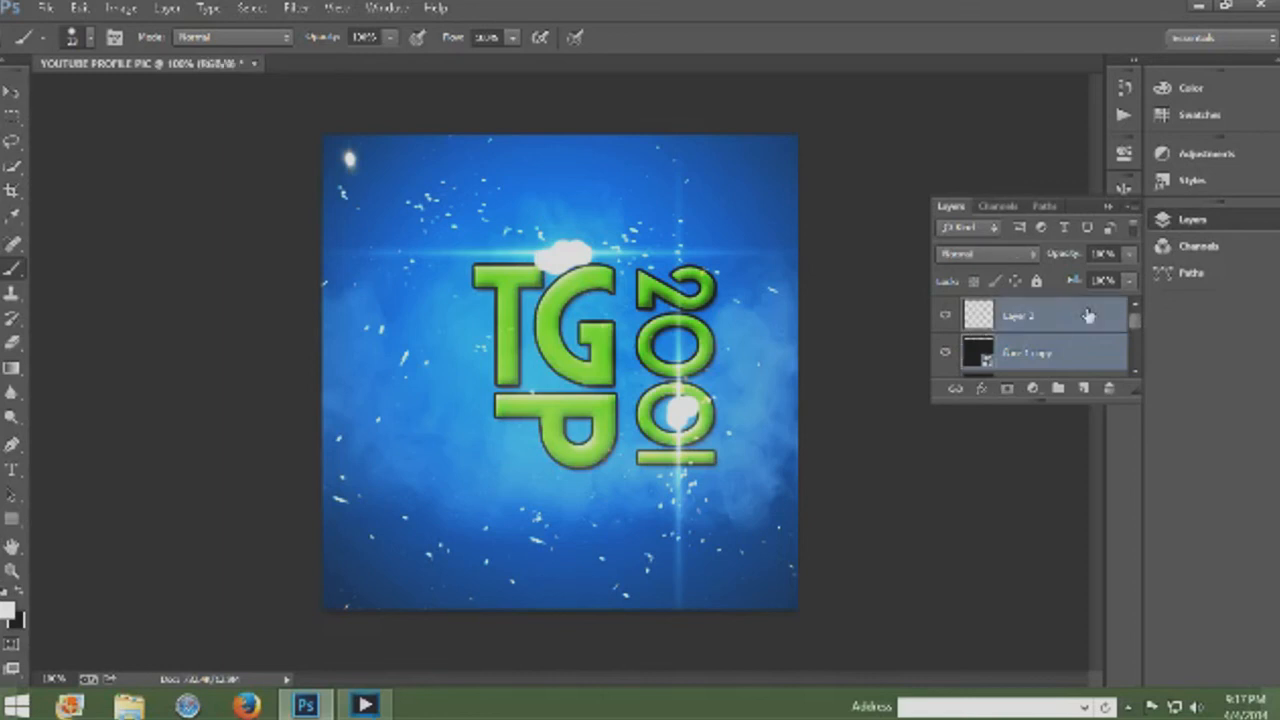
key("ctrl+e")
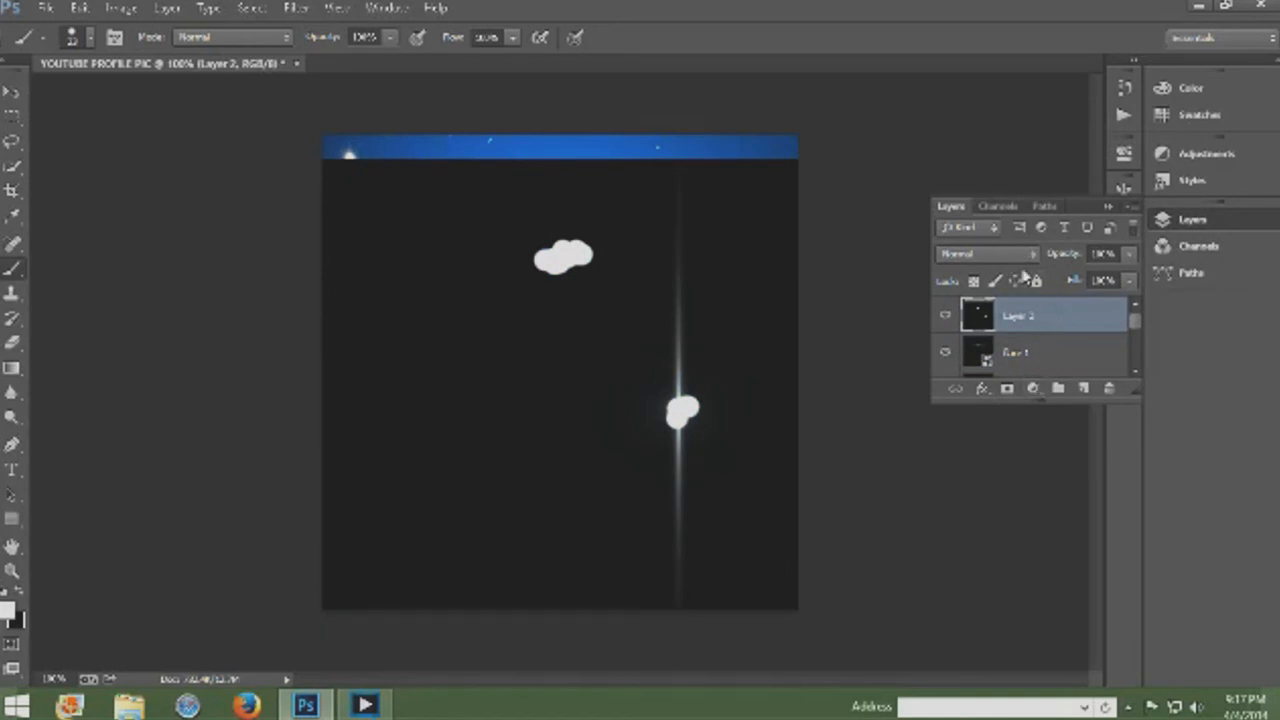
left_click(1010, 253)
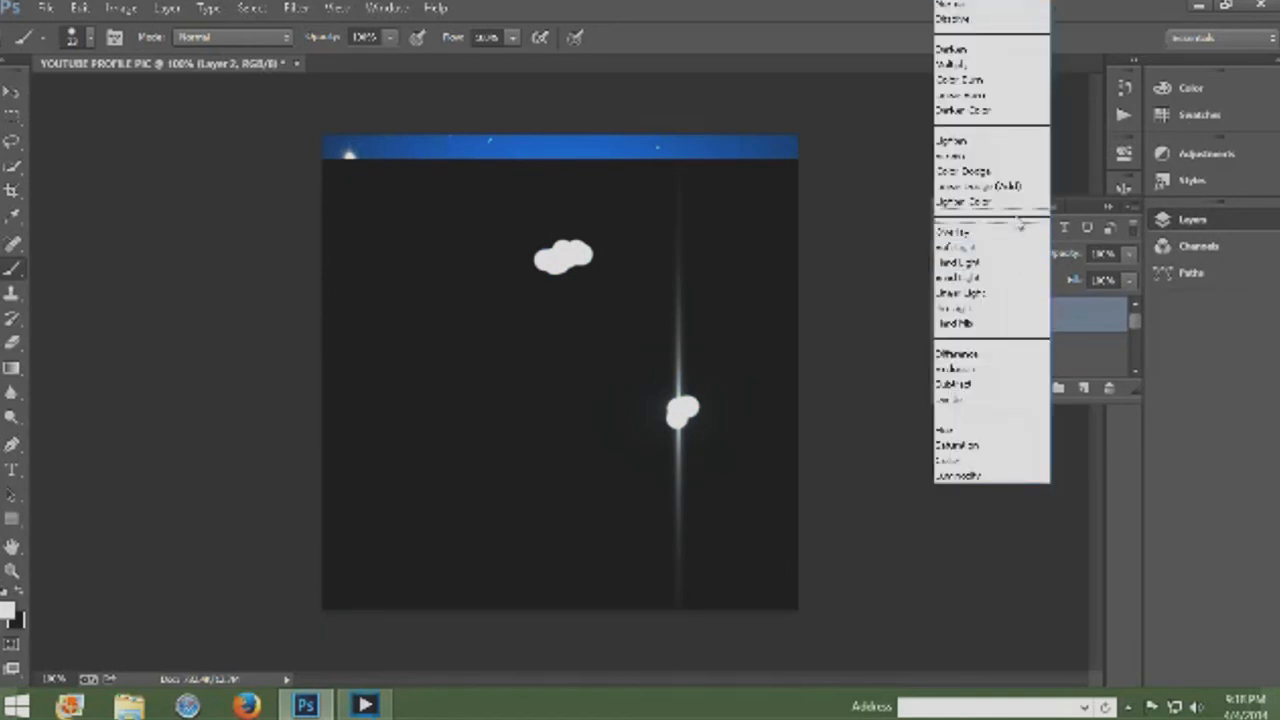
left_click(1018, 187)
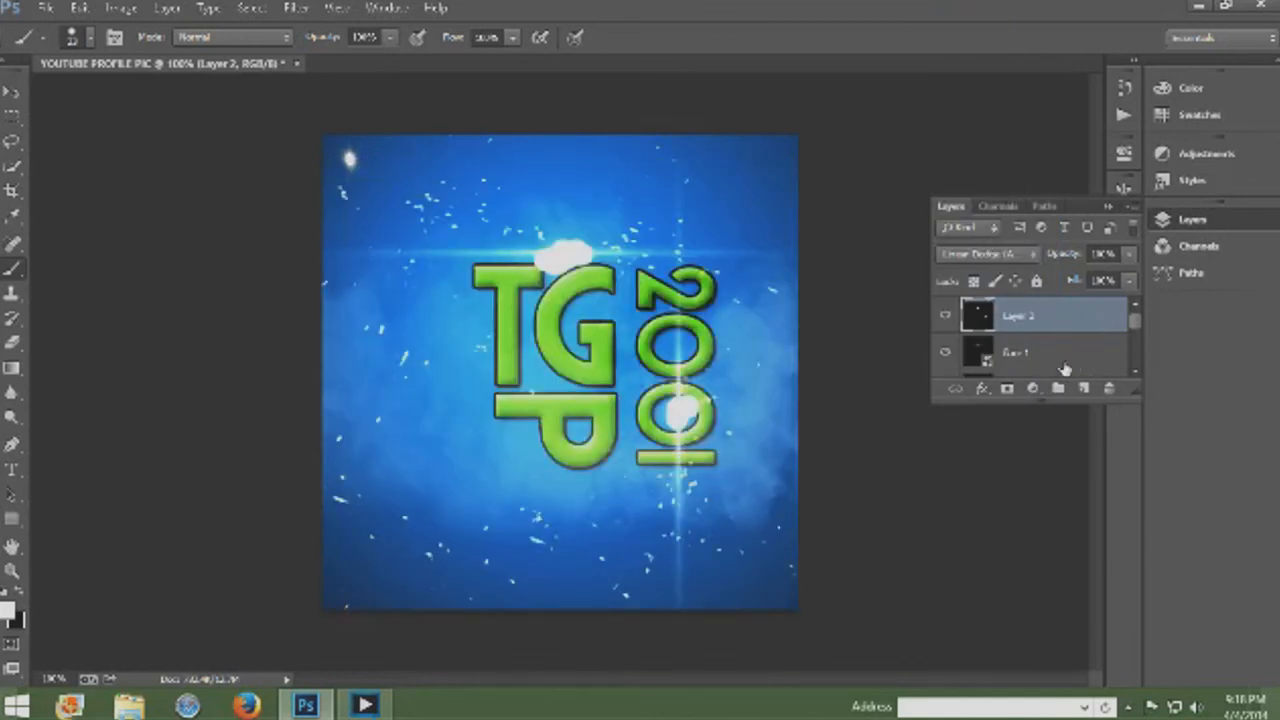
Step: Merge flare 1 into Layer 2 and set the combined flare layer's blend mode to Linear Dodge (Add)
left_click(1059, 369)
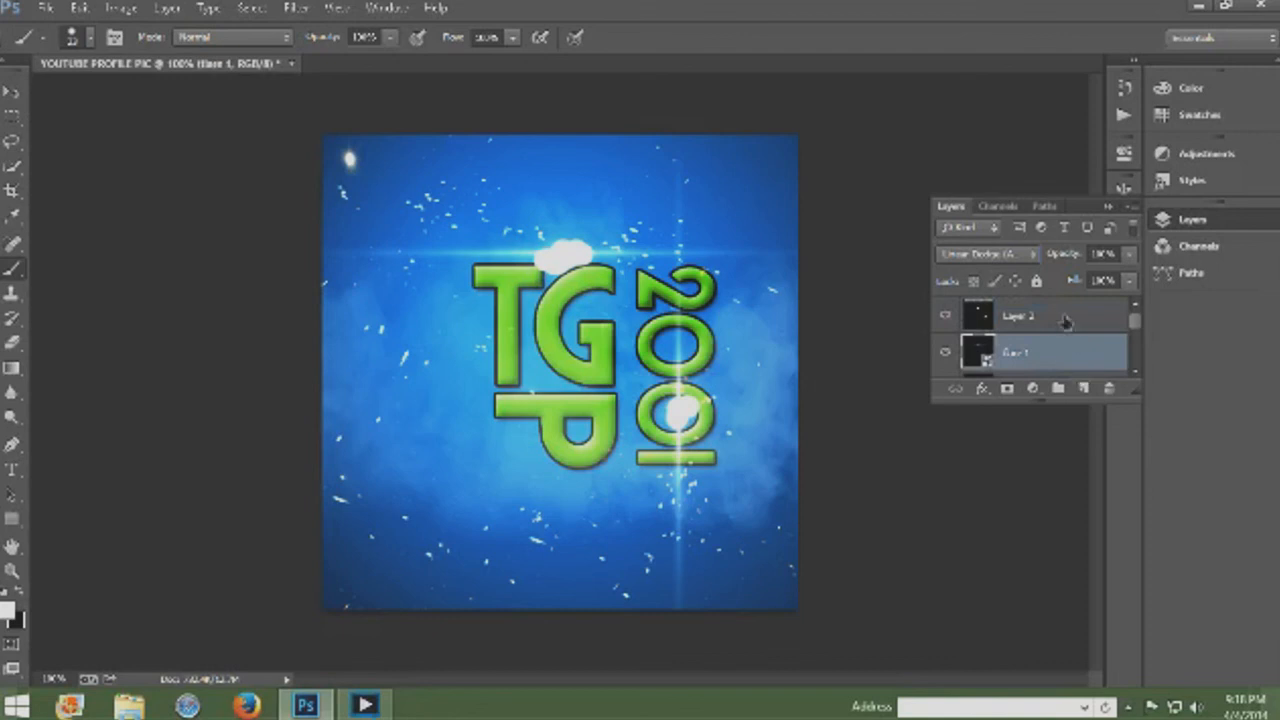
left_click(1064, 320, "shift")
left_click(1069, 332)
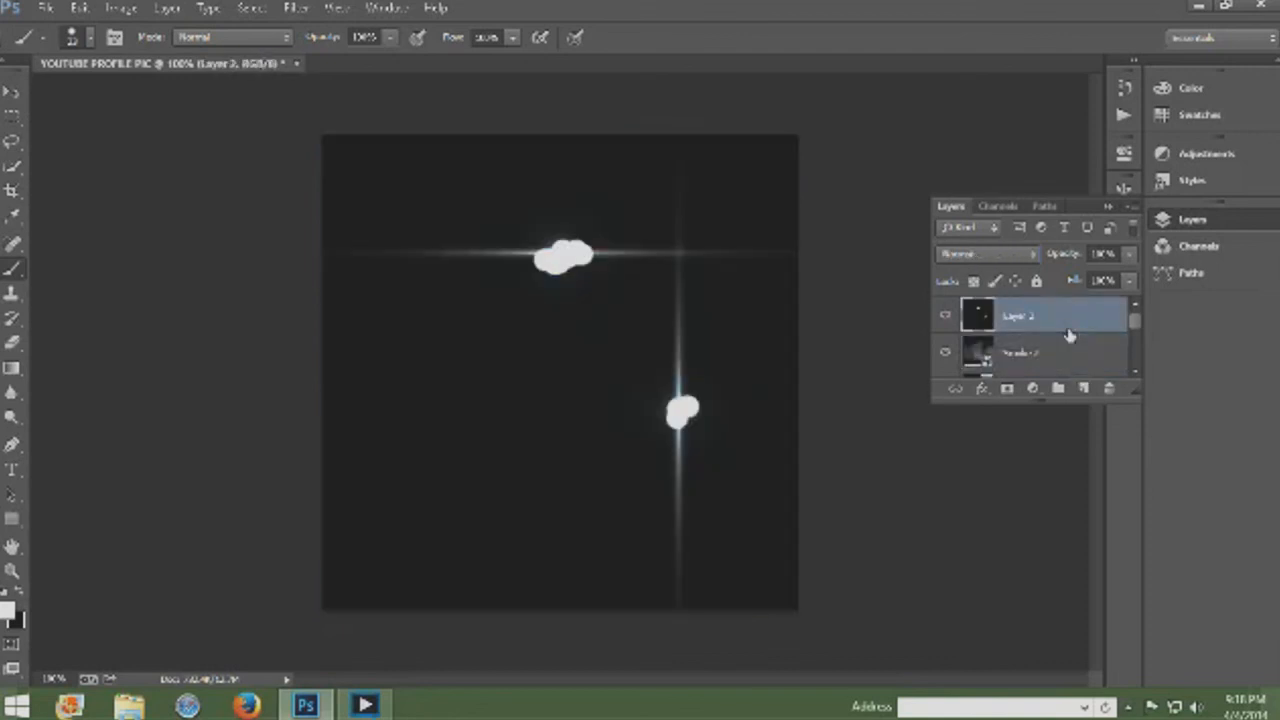
left_click(1006, 256)
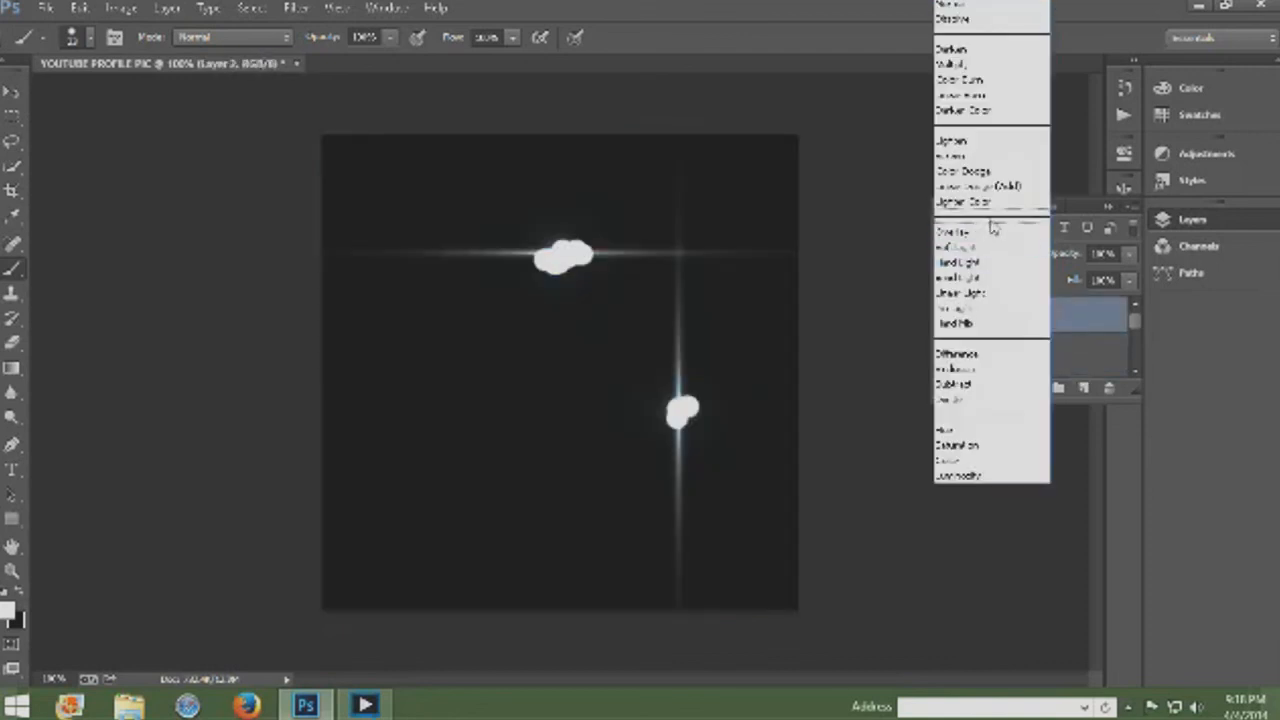
left_click(985, 186)
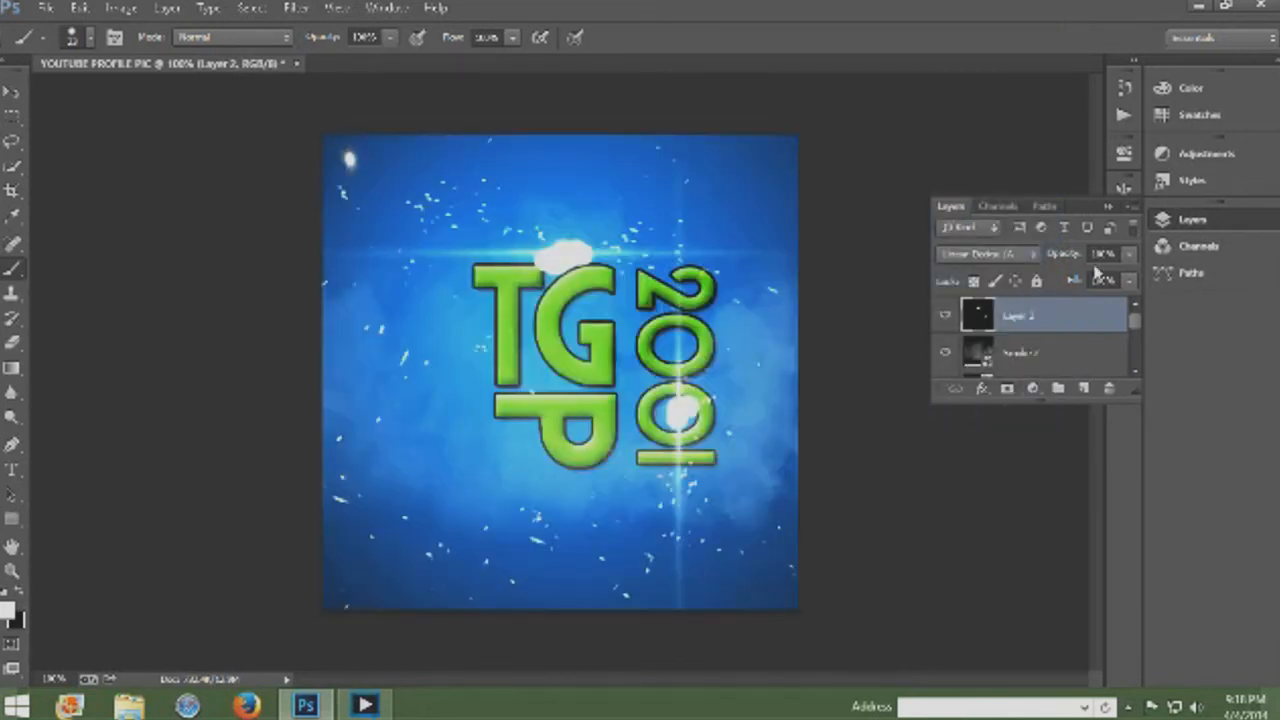
left_click(1108, 205)
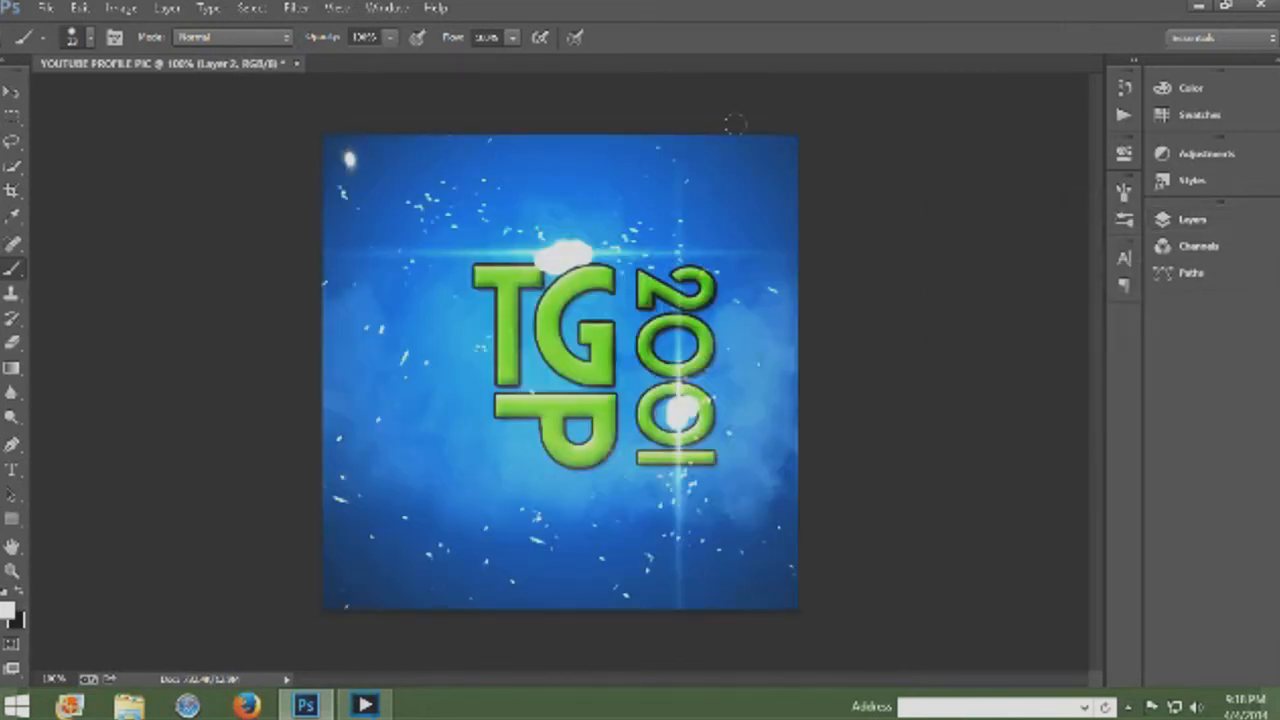